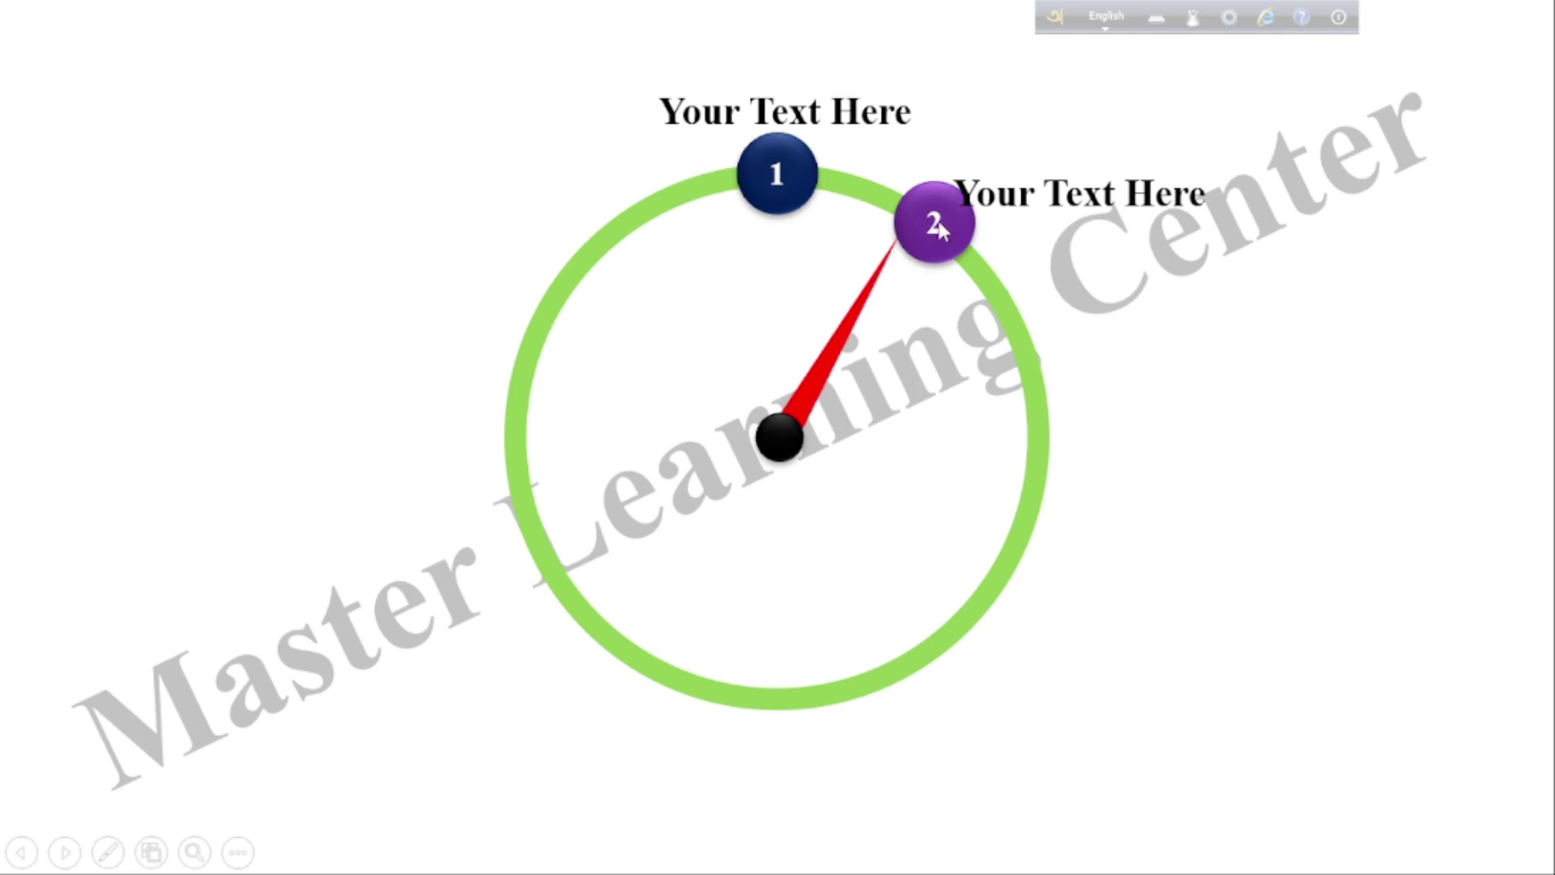
- Play the numbered clock slide's animation from marker 3 through marker 12 in the slide show and end the show
left_click(1309, 258)
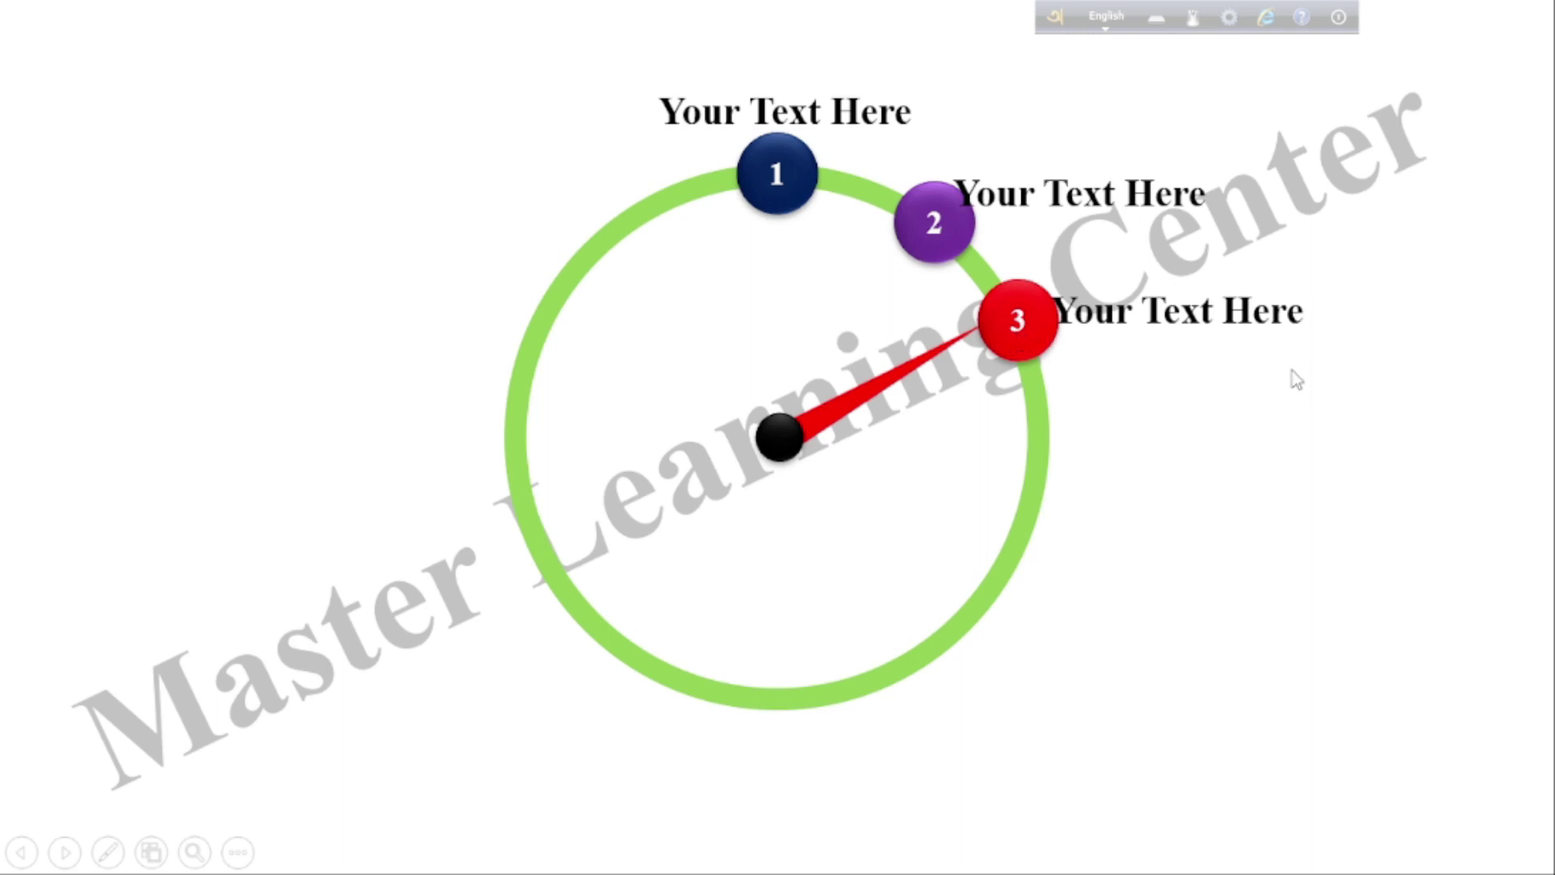
left_click(1345, 315)
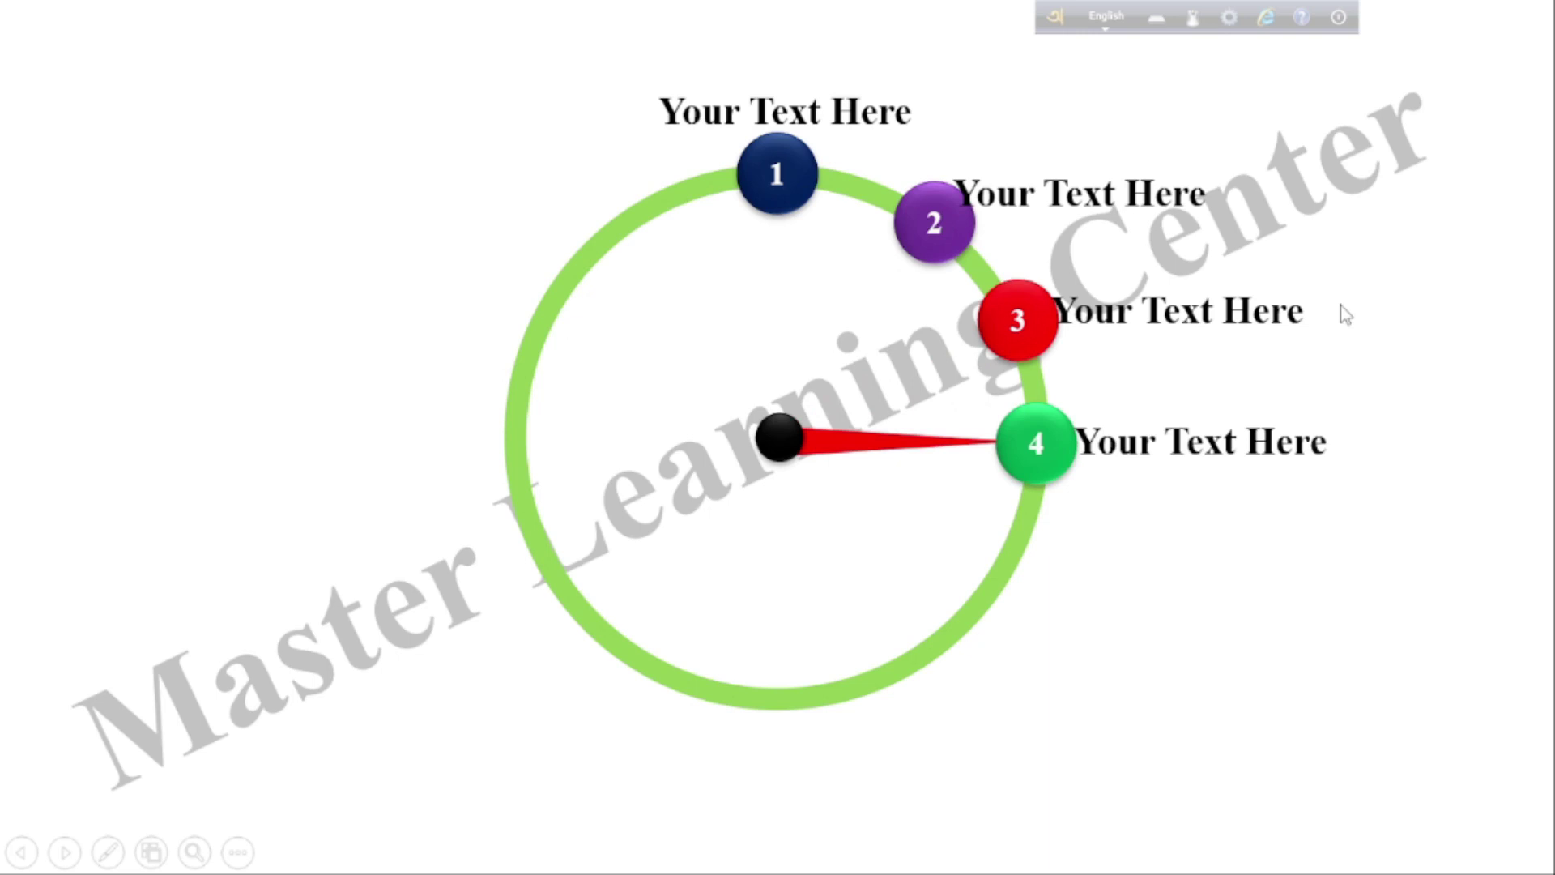
left_click(1345, 314)
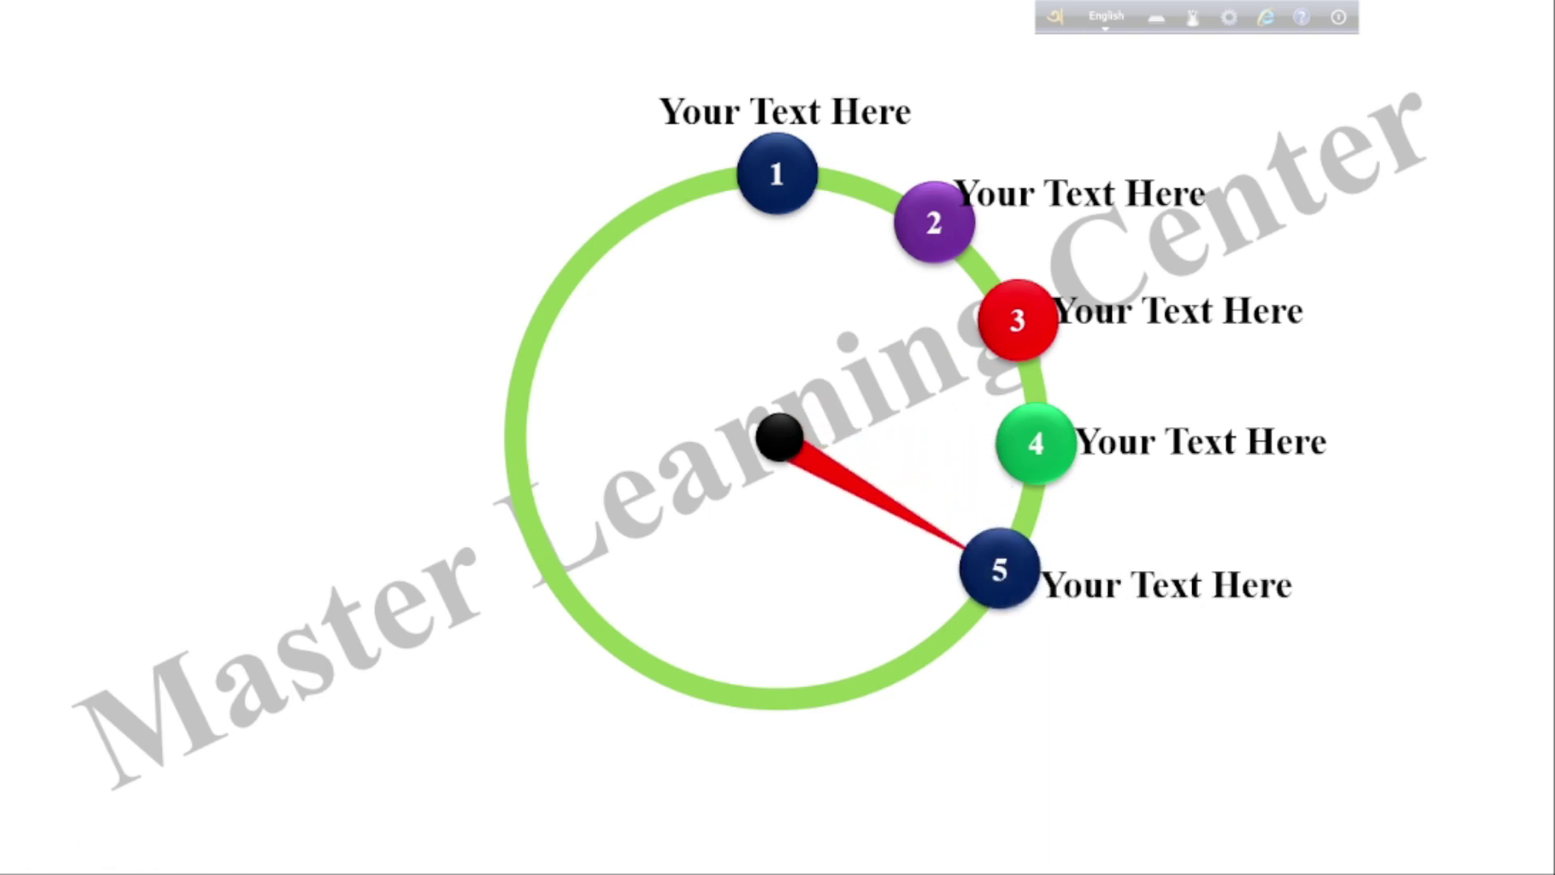
key("Right")
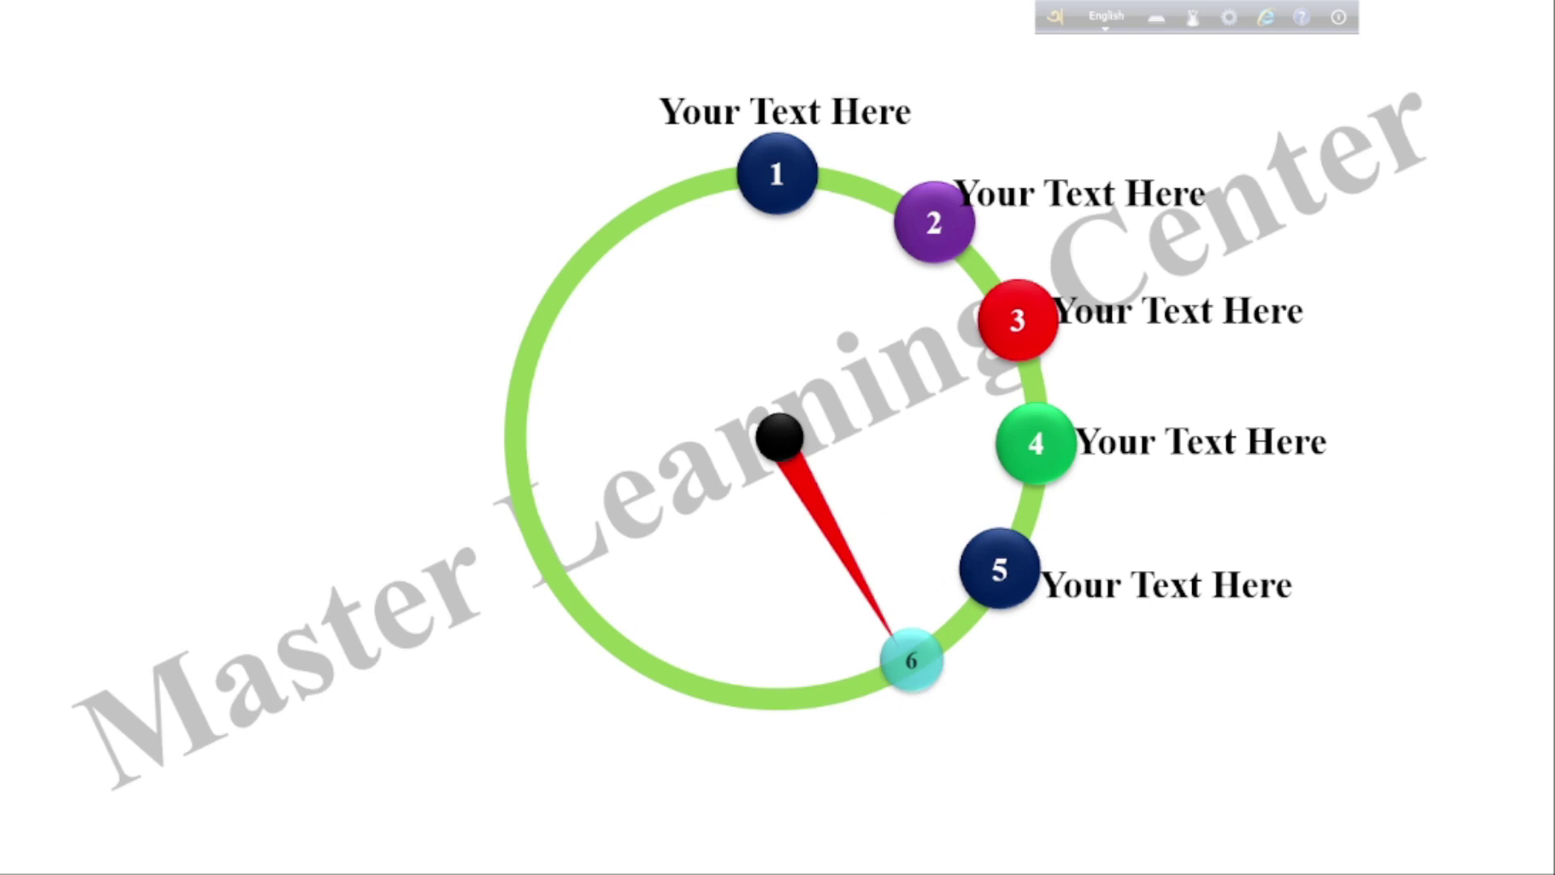
key("Right")
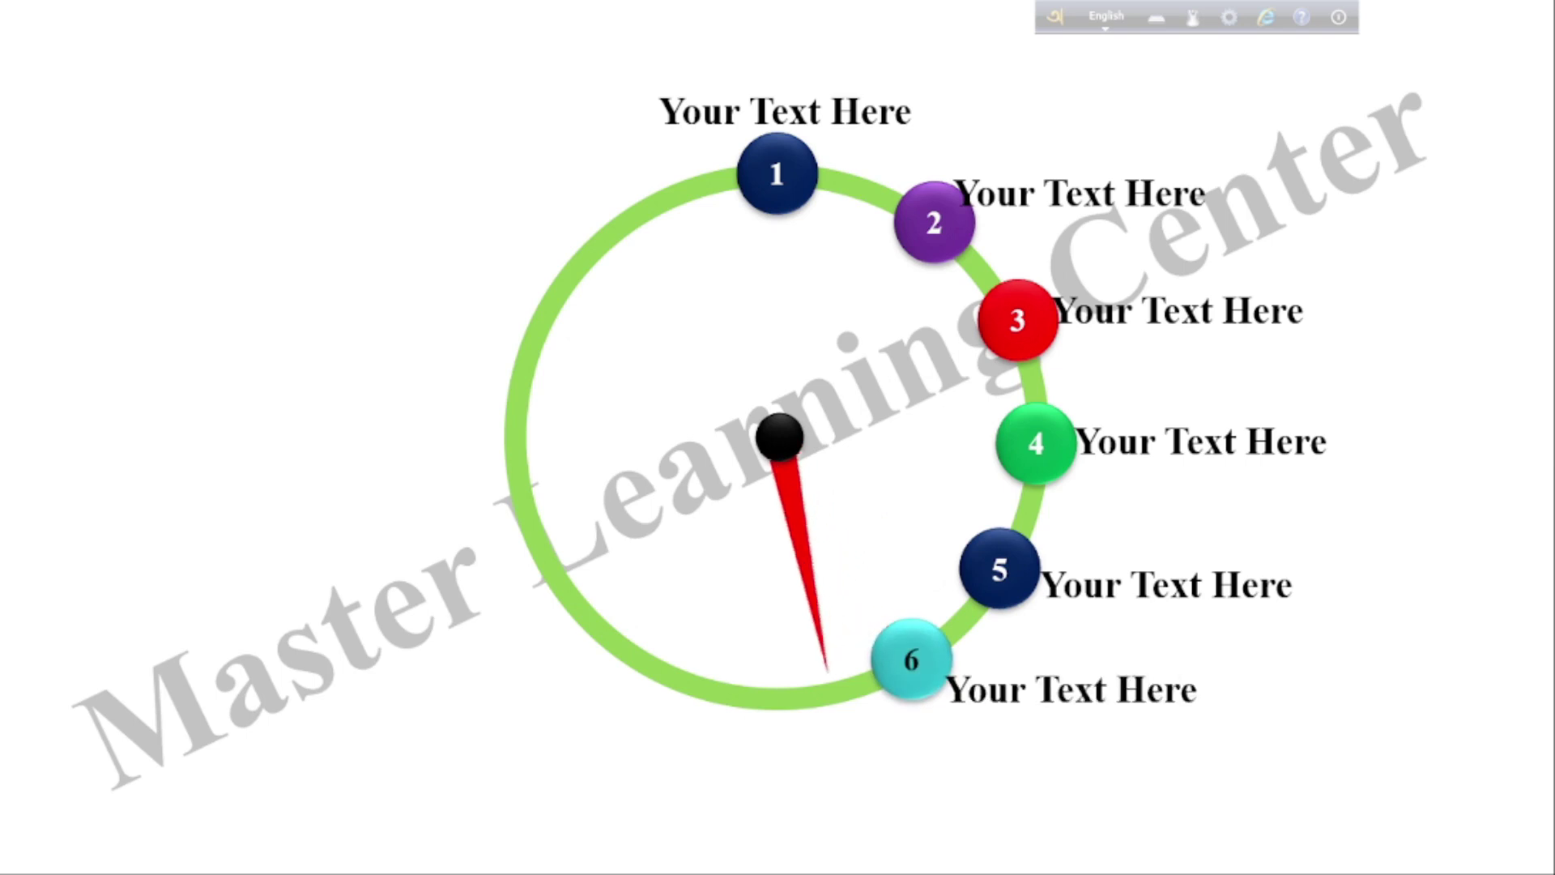
key("Right")
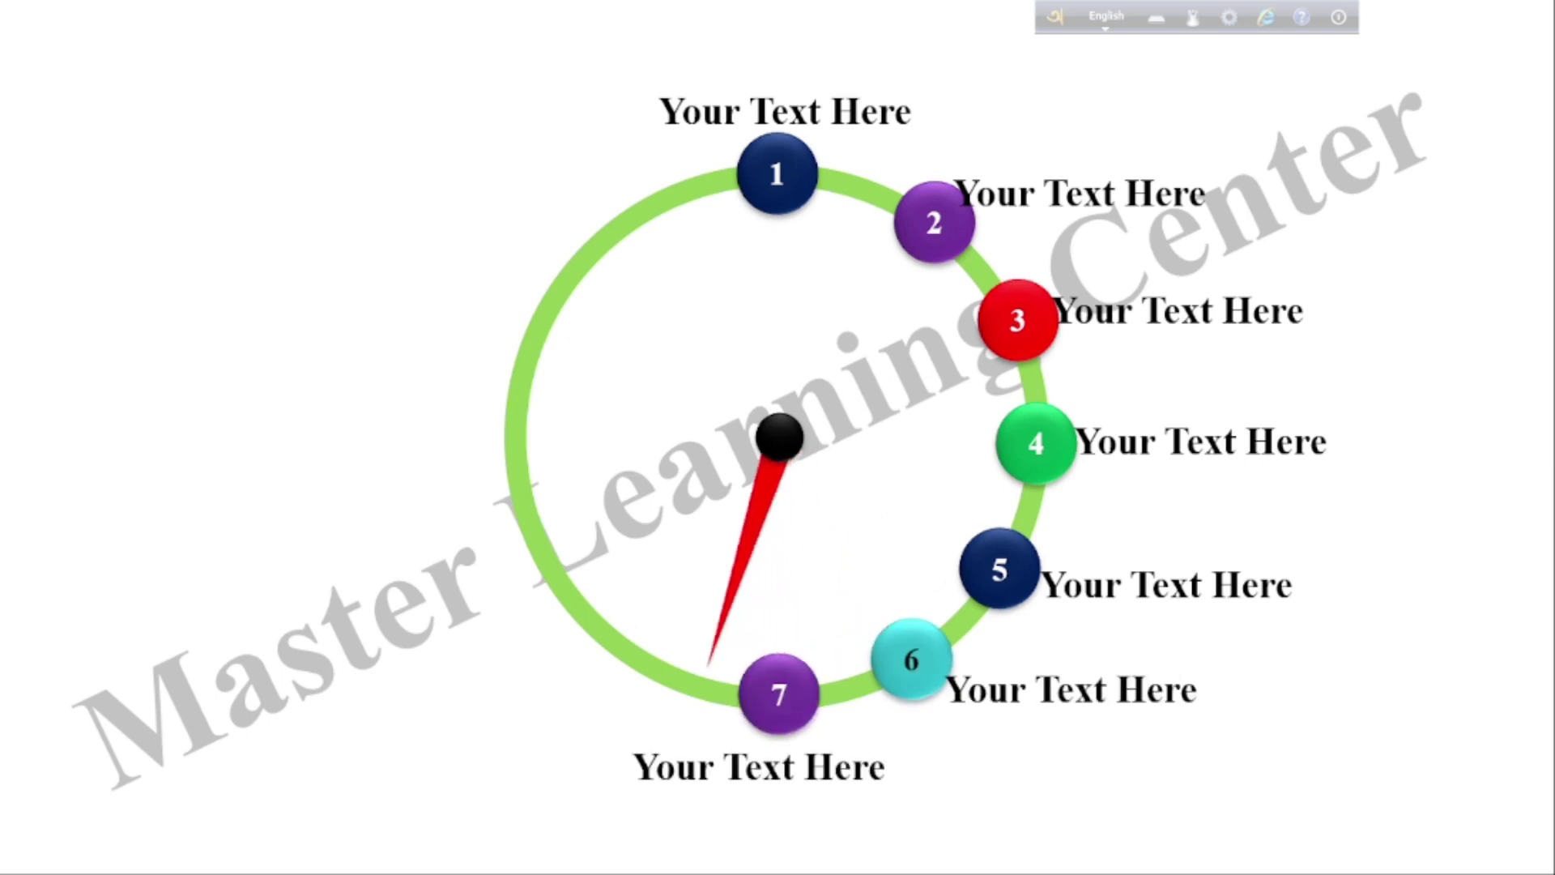
key("Right")
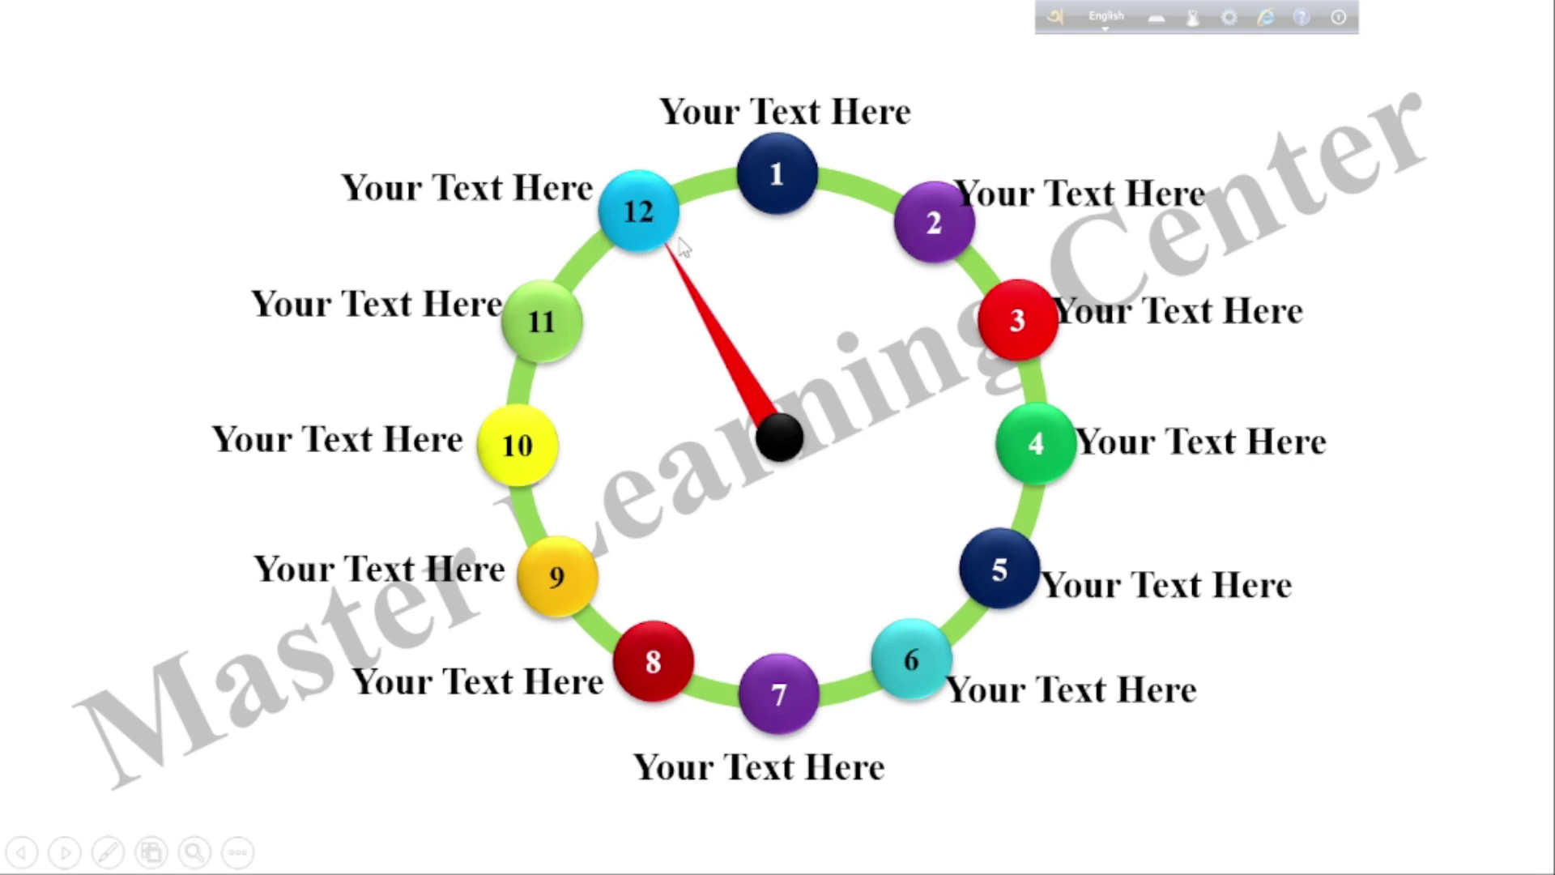
right_click(1201, 248)
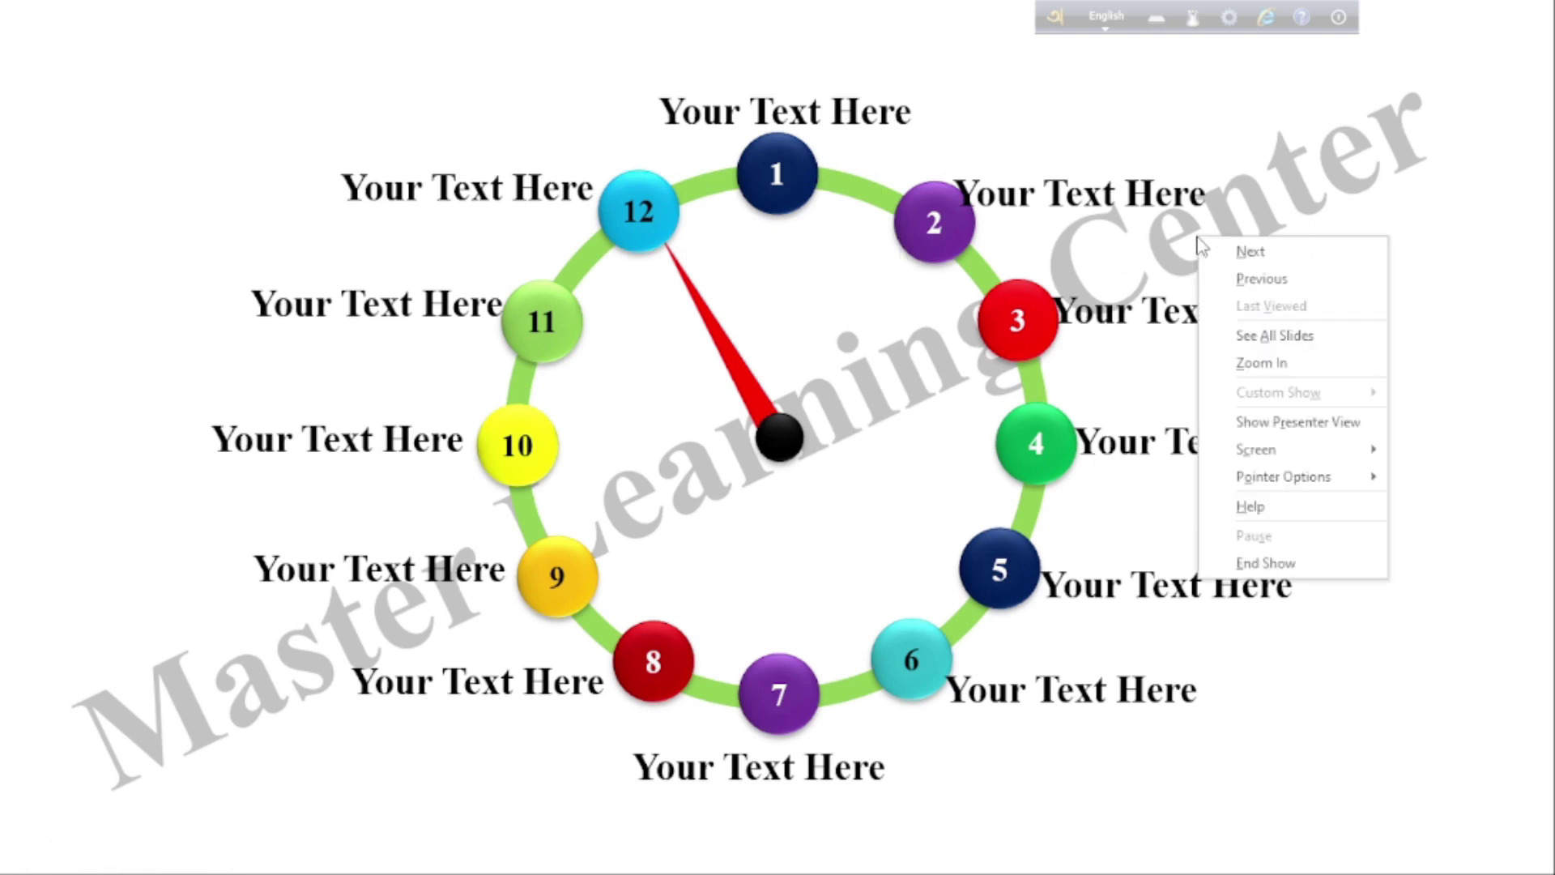
left_click(1248, 566)
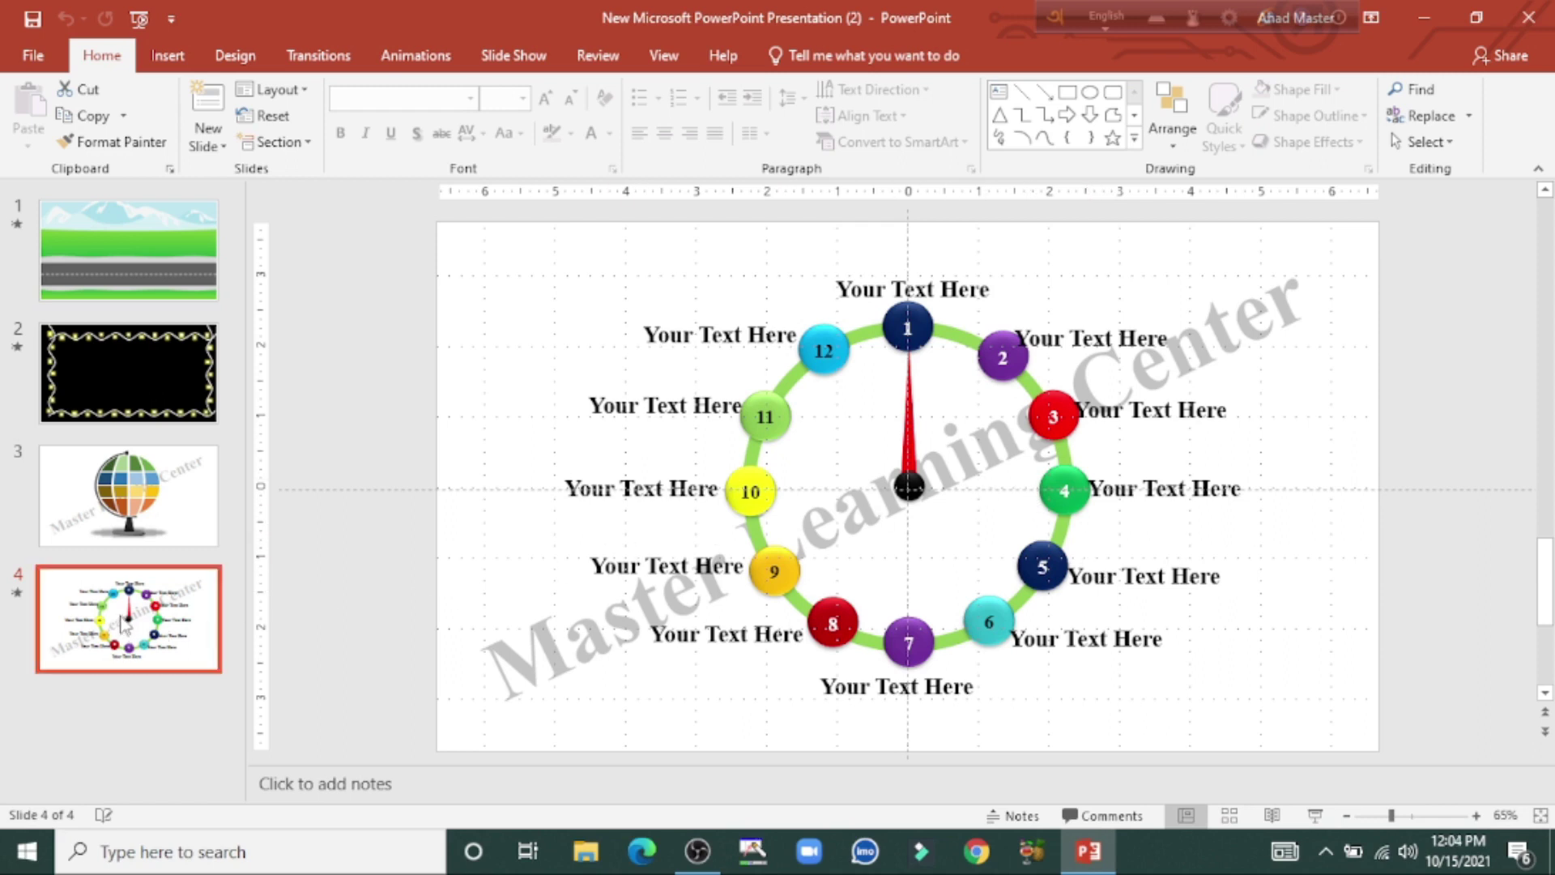
- Add a new slide after slide 4 and draw a circular donut shape about 5.34" across on it
key("ctrl+m")
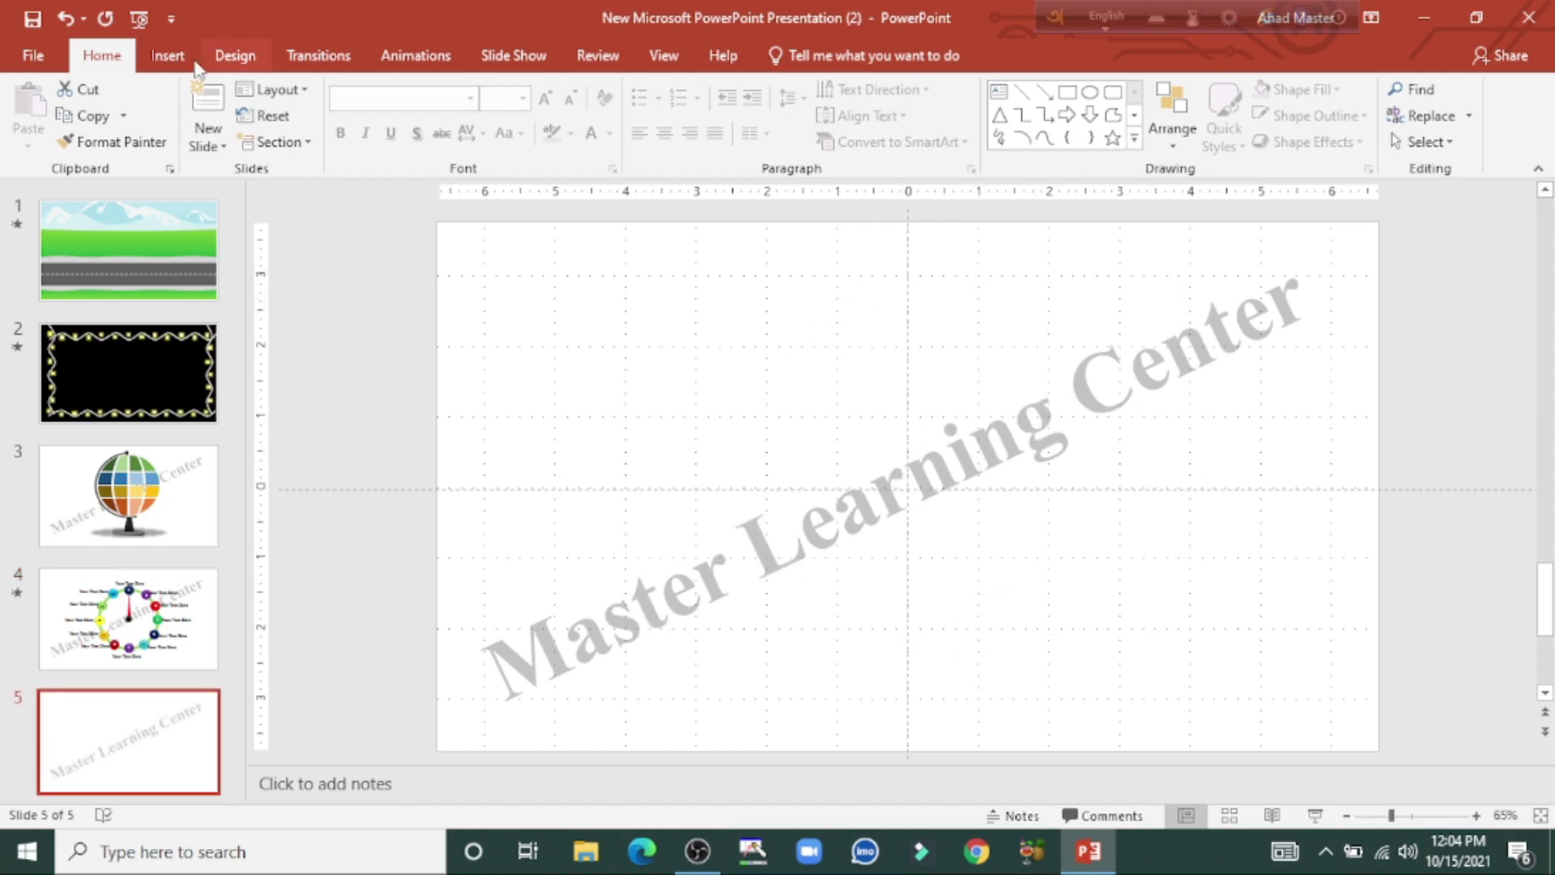
left_click(1136, 141)
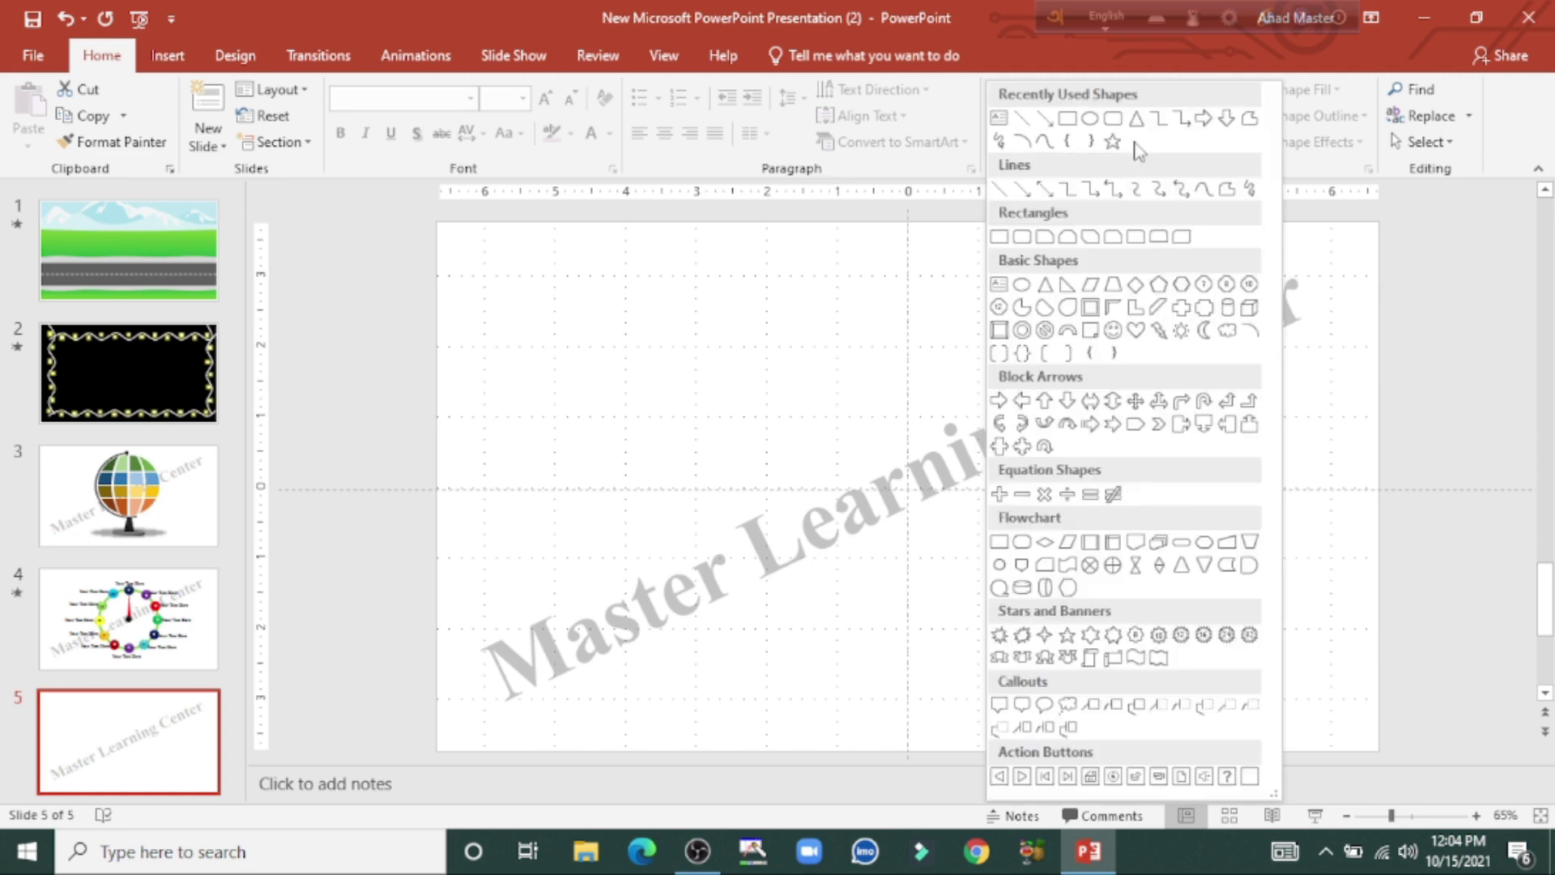
left_click(1021, 330)
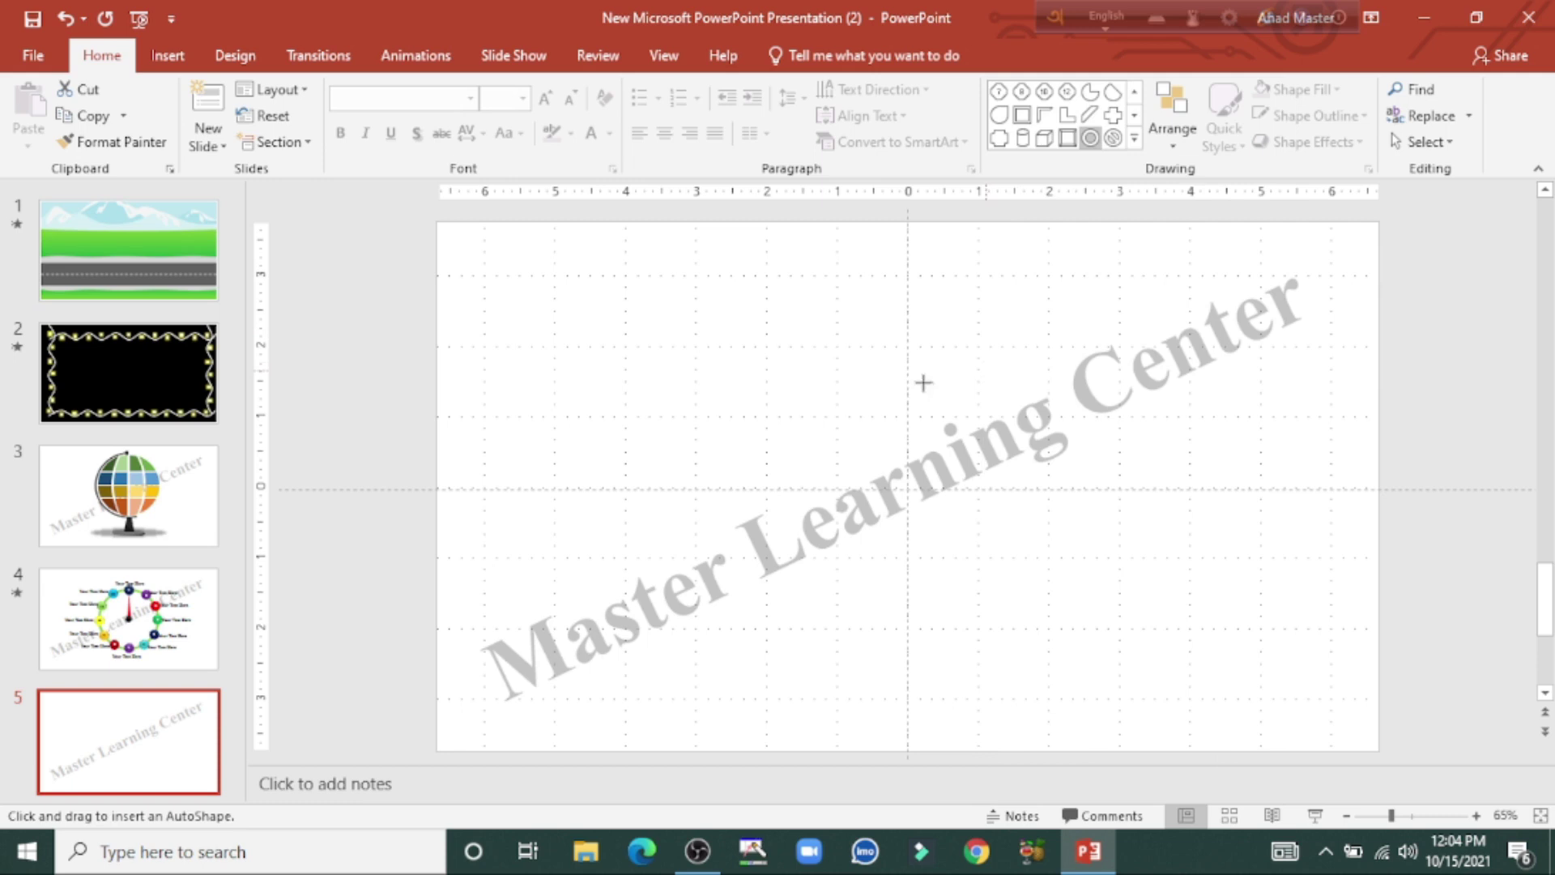
left_click_drag(814, 350, 1080, 646)
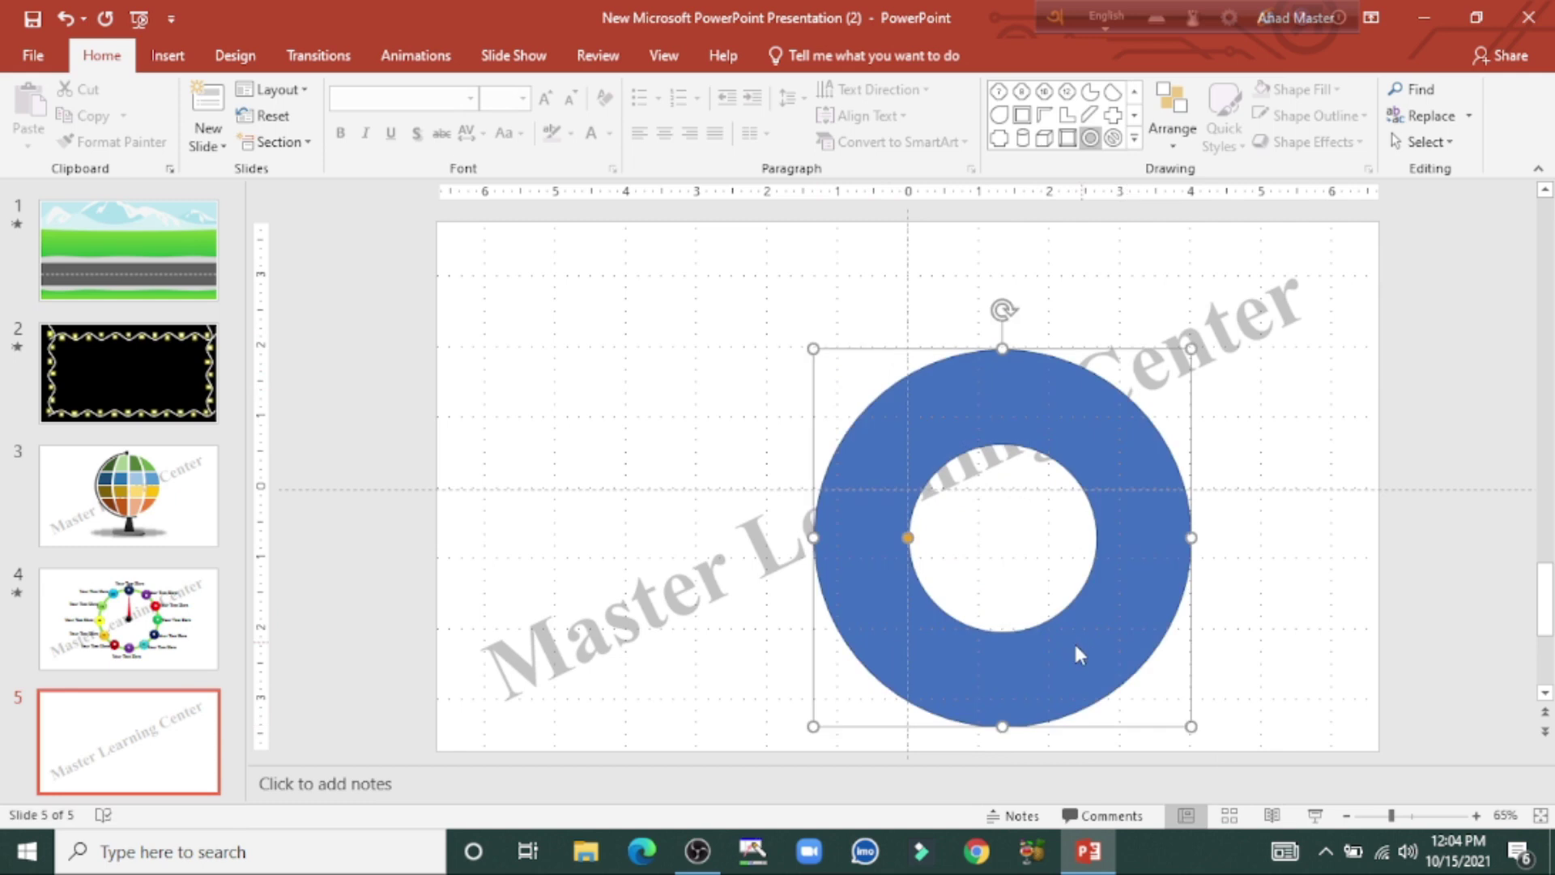
- Align the donut to the slide's center and middle, and thin its band to a narrow ring
left_click(1246, 91)
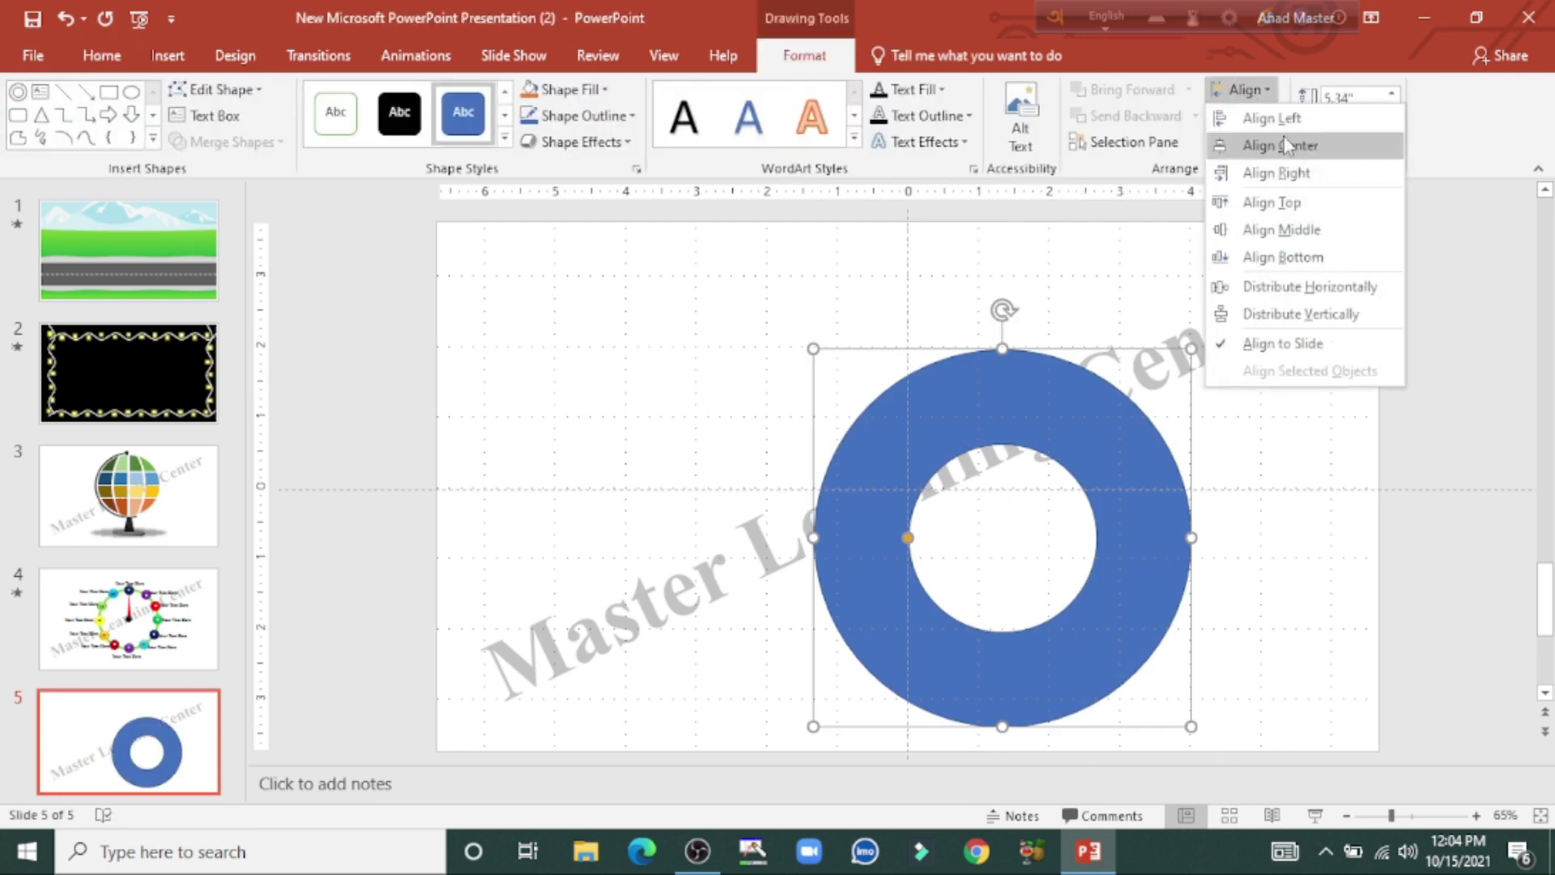
left_click(1278, 143)
left_click(1241, 90)
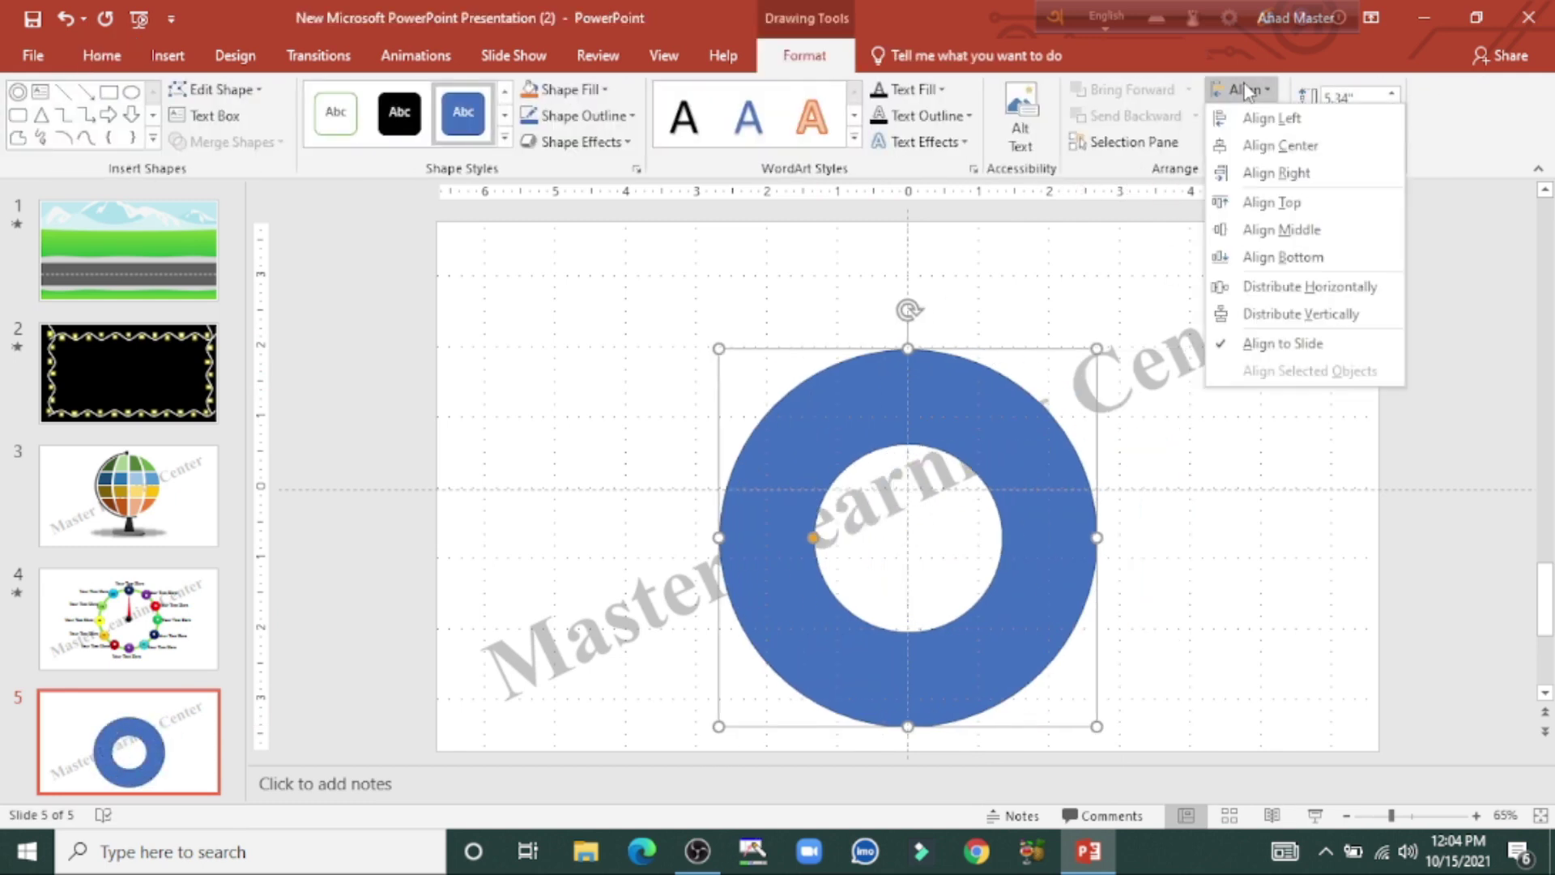
left_click(1299, 235)
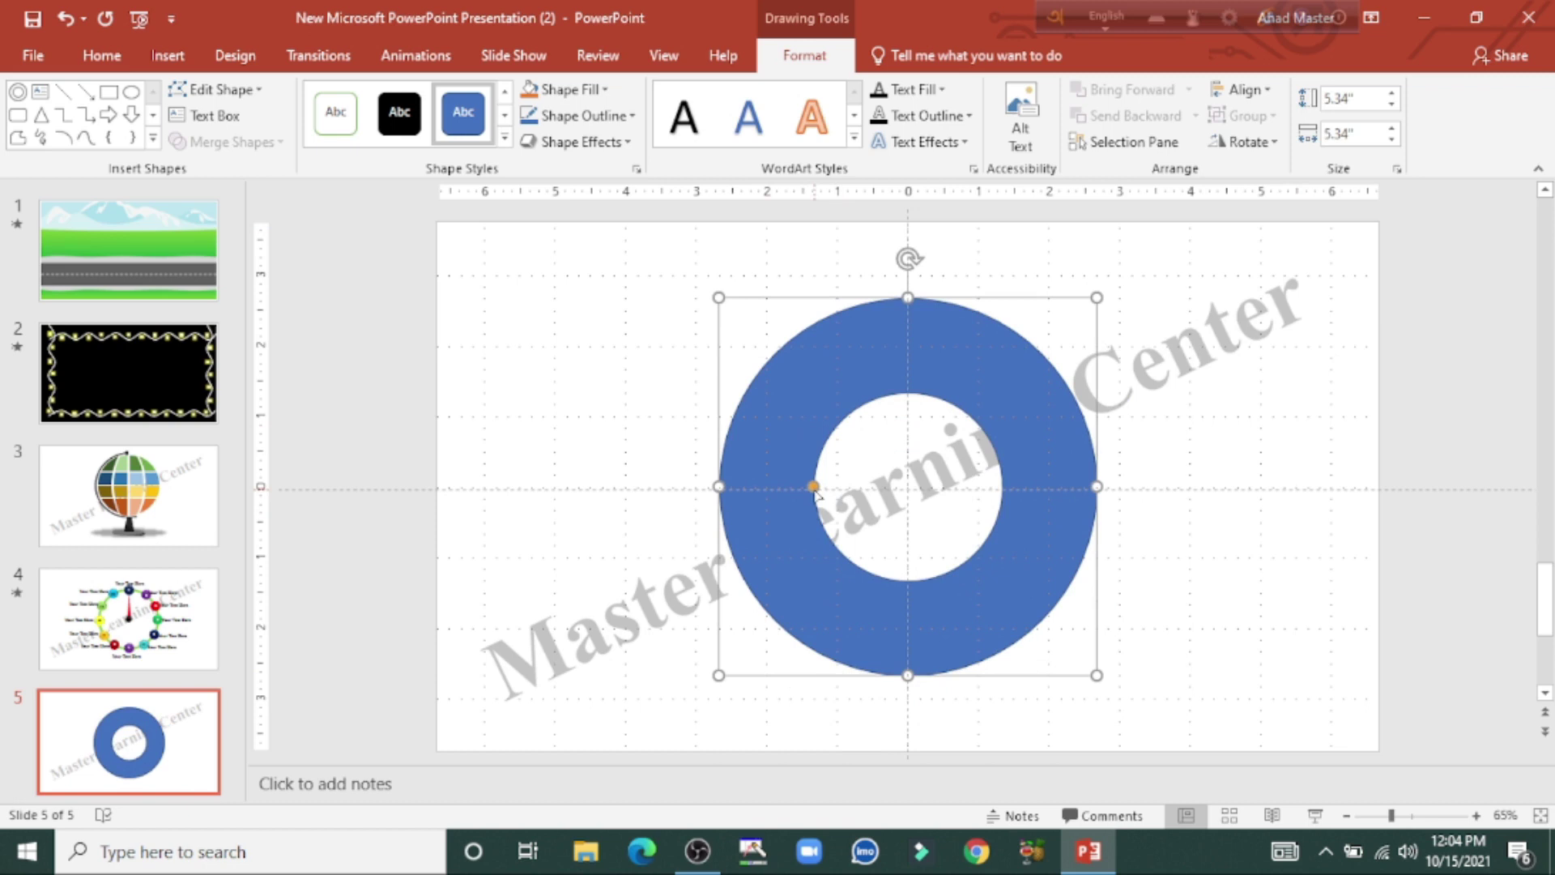
left_click_drag(814, 486, 737, 509)
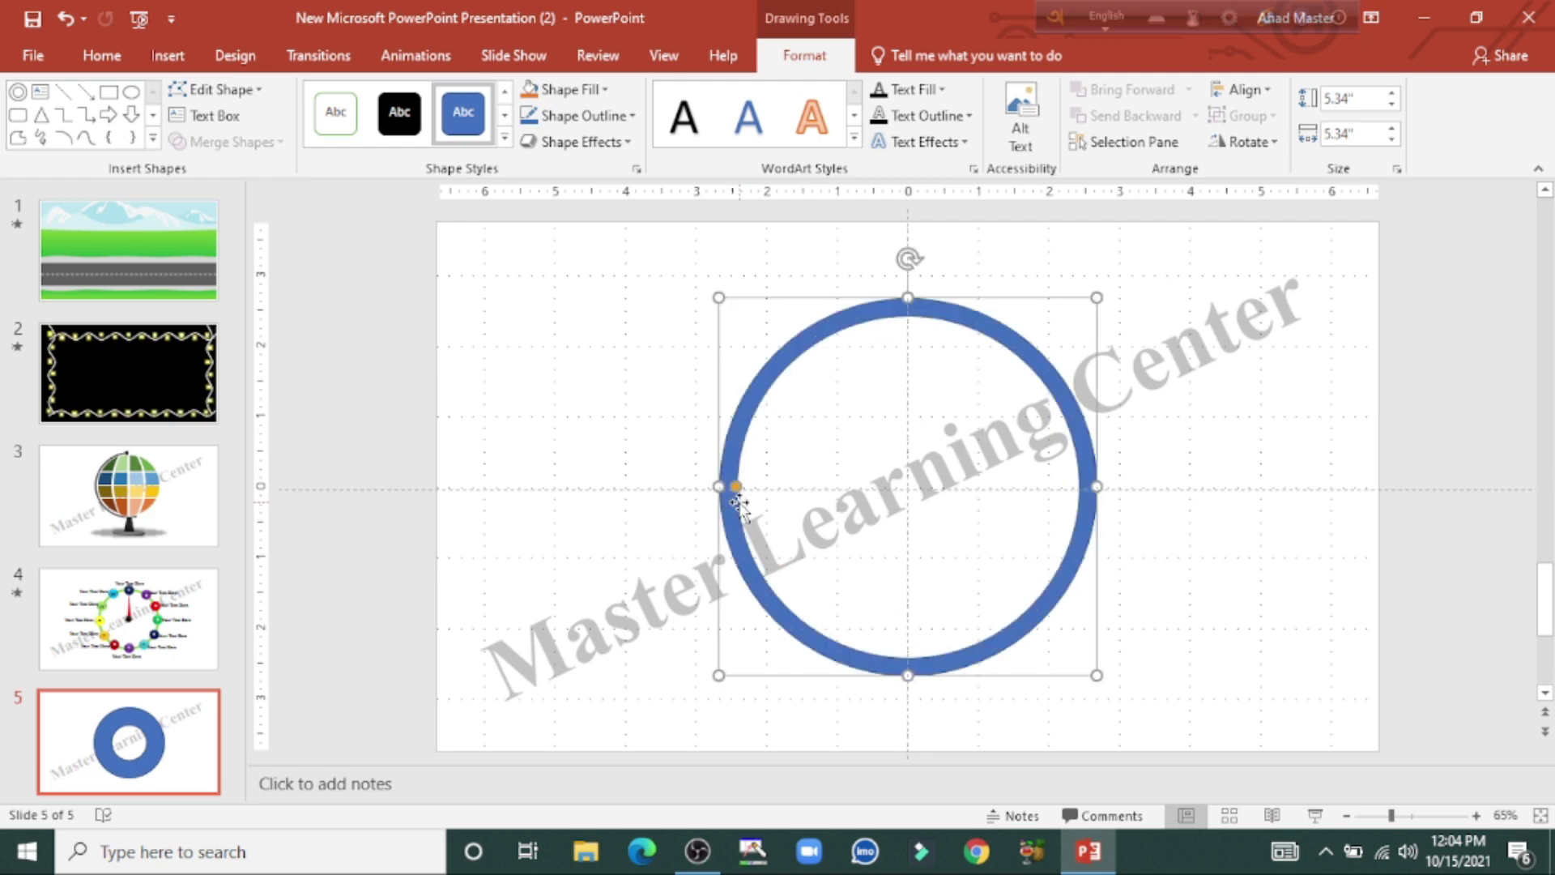
- Remove the ring's outline and fill it with the standard dark blue color
left_click(609, 126)
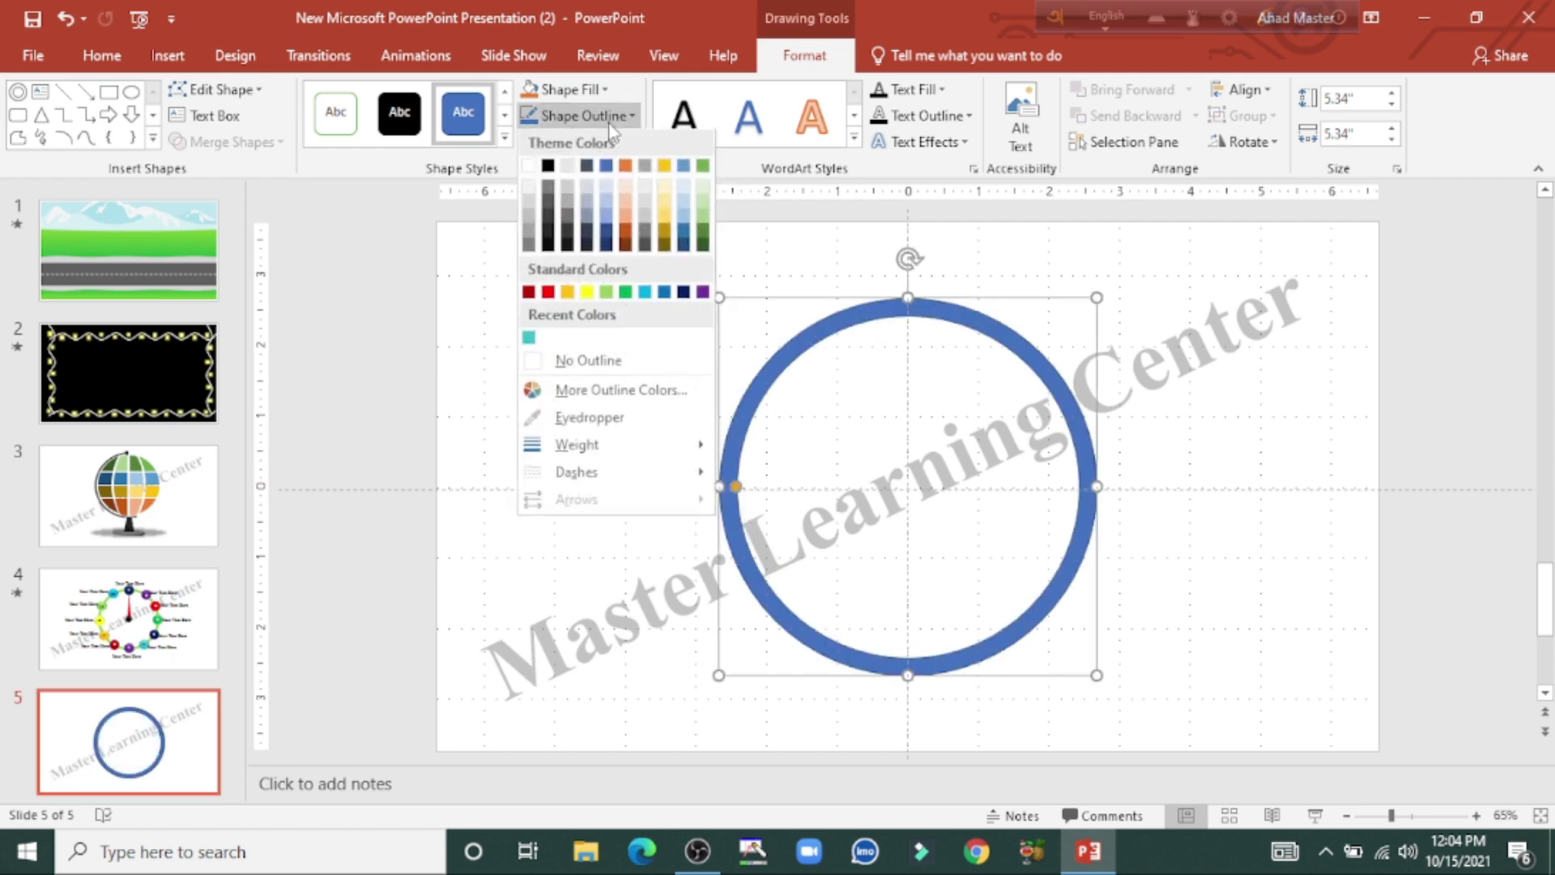
left_click(607, 365)
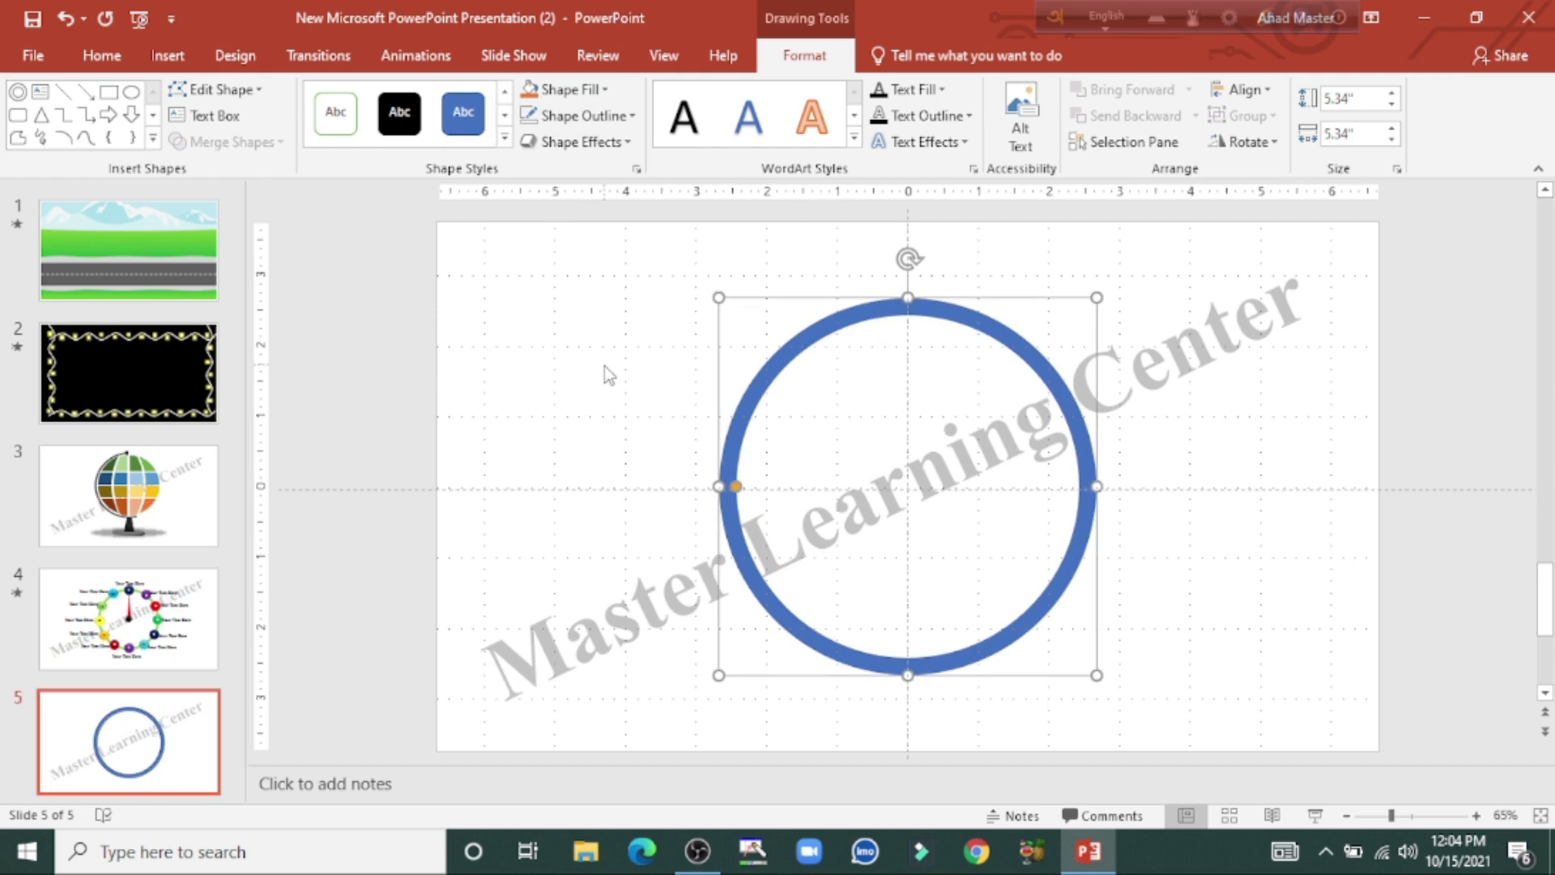
left_click(589, 93)
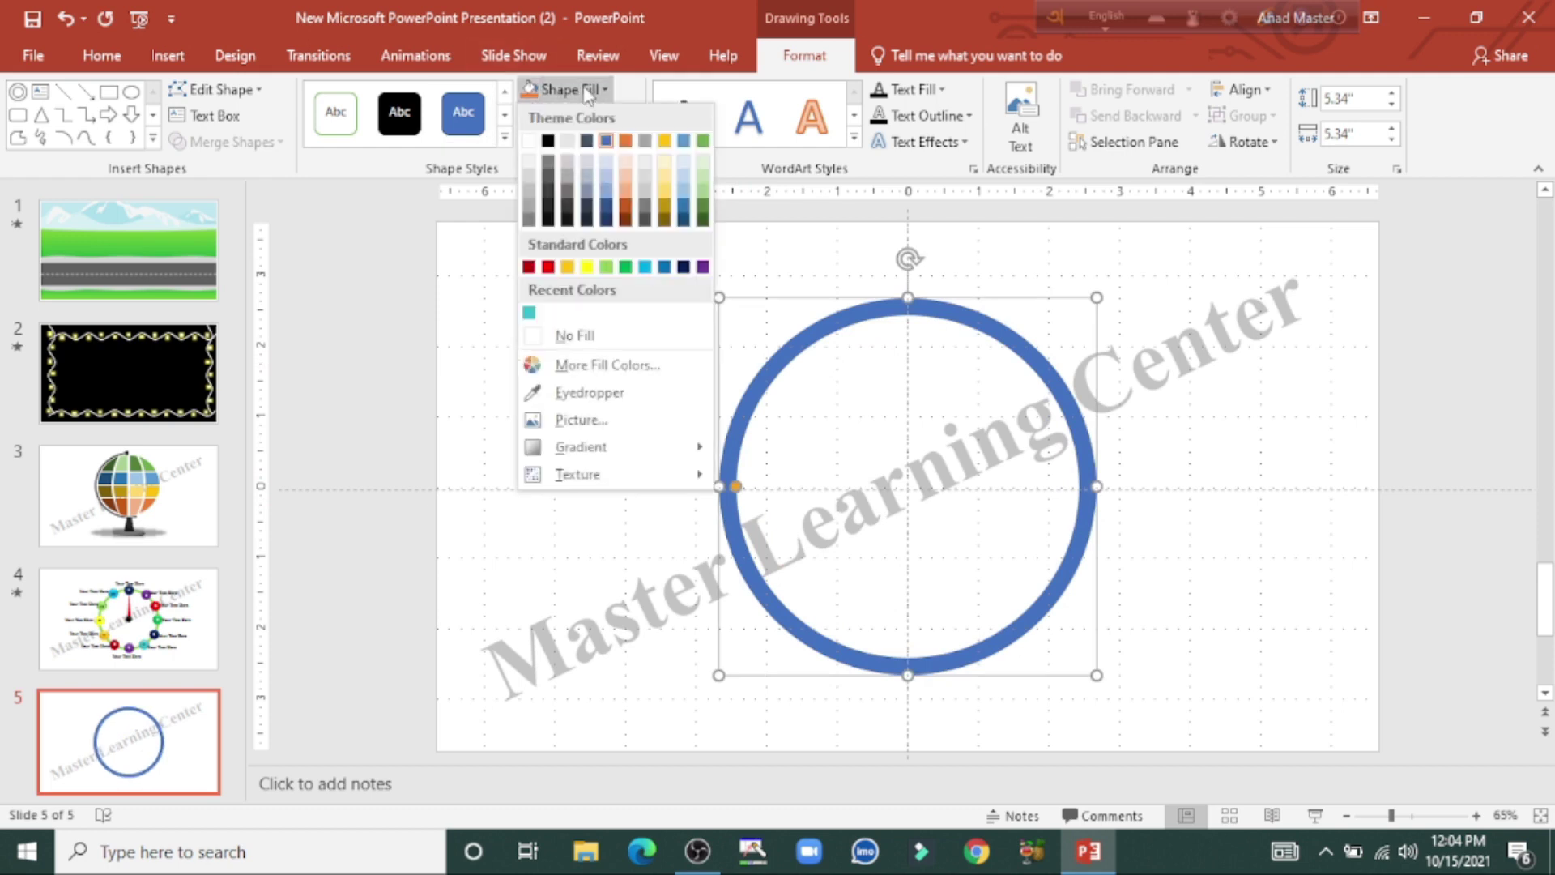
left_click(684, 267)
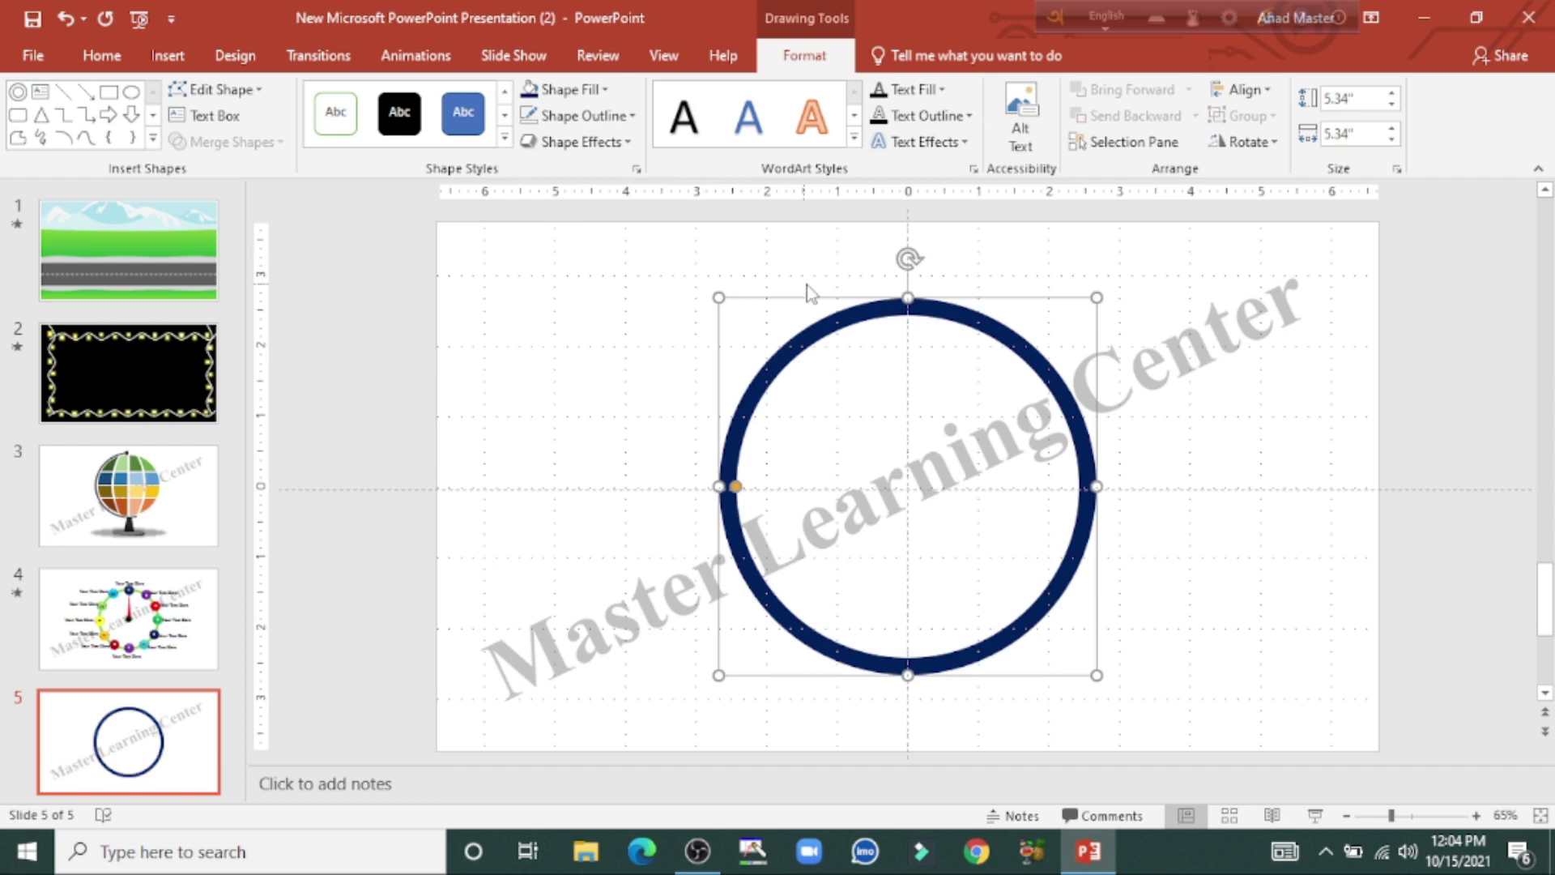
- Apply the second preset shape effect to the dark blue ring and deselect it
left_click(599, 145)
mouse_move(593, 192)
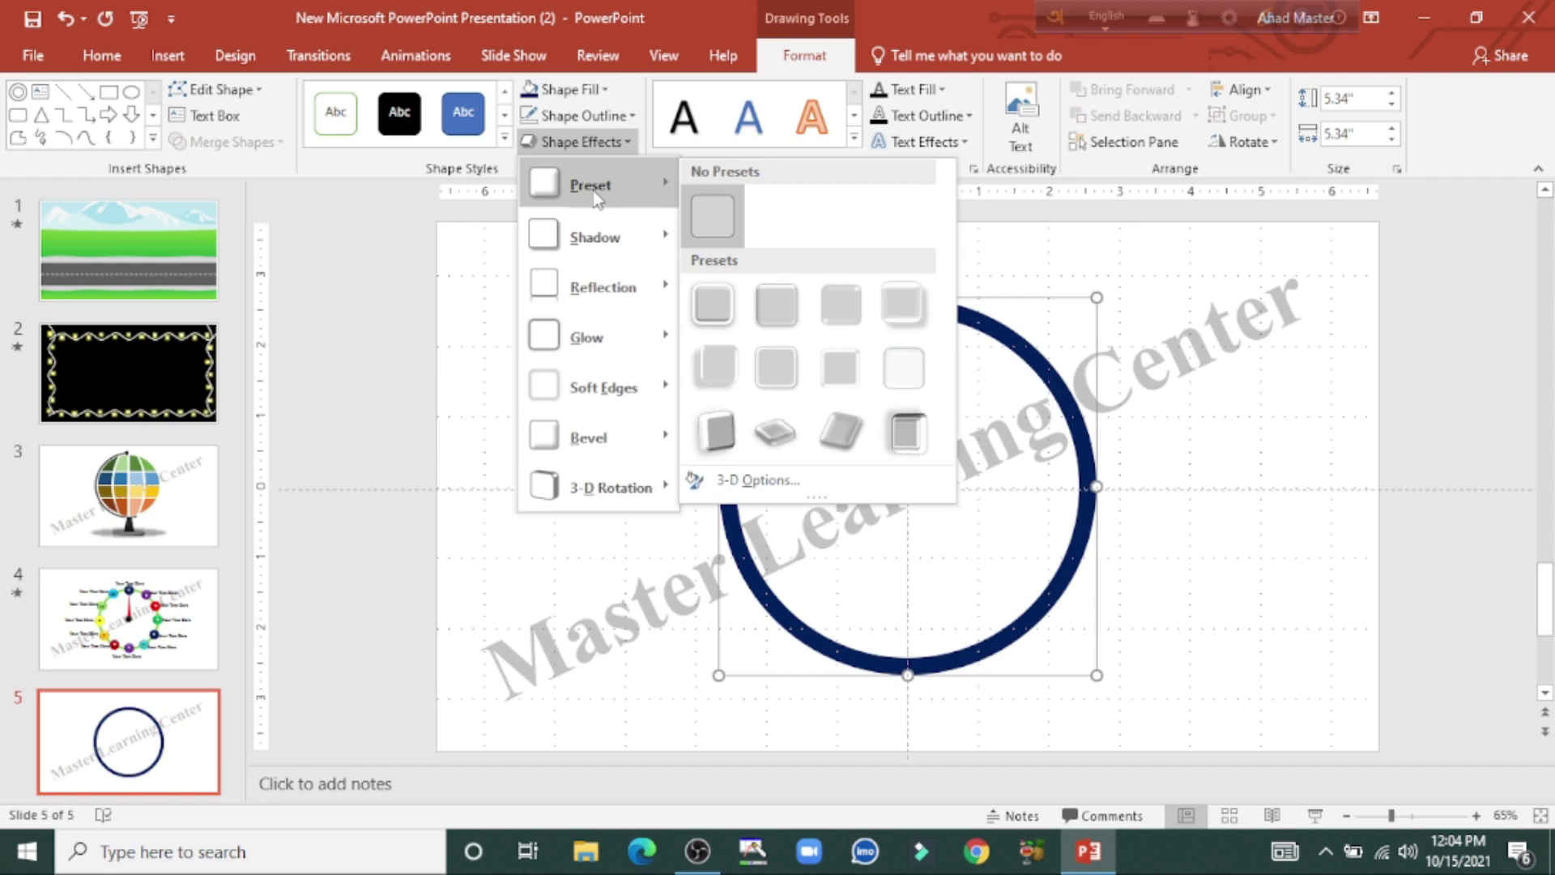
left_click(766, 306)
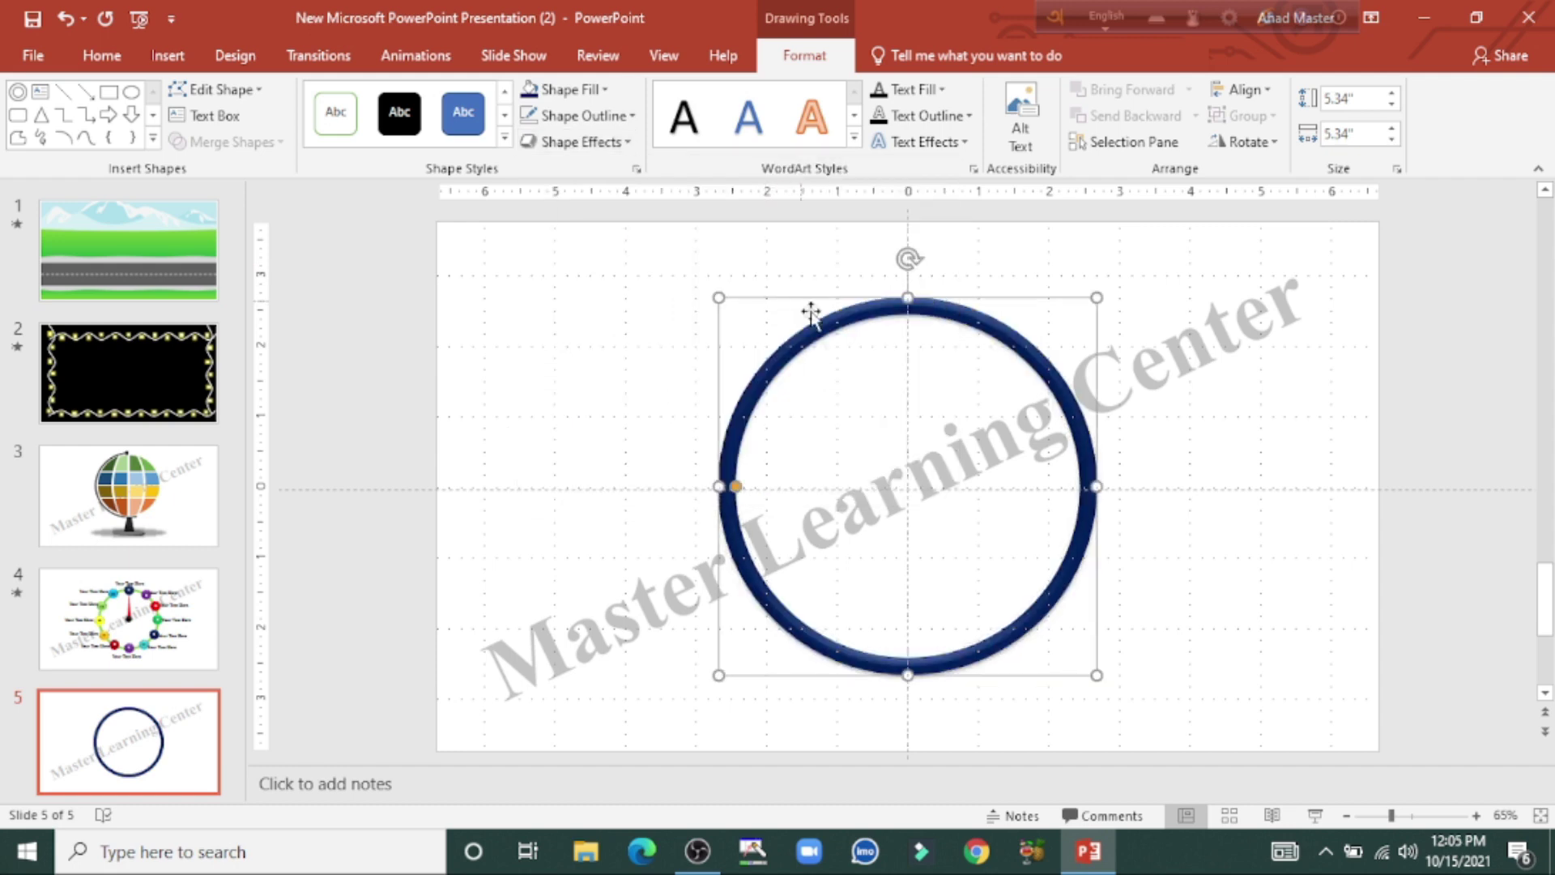
left_click(1185, 409)
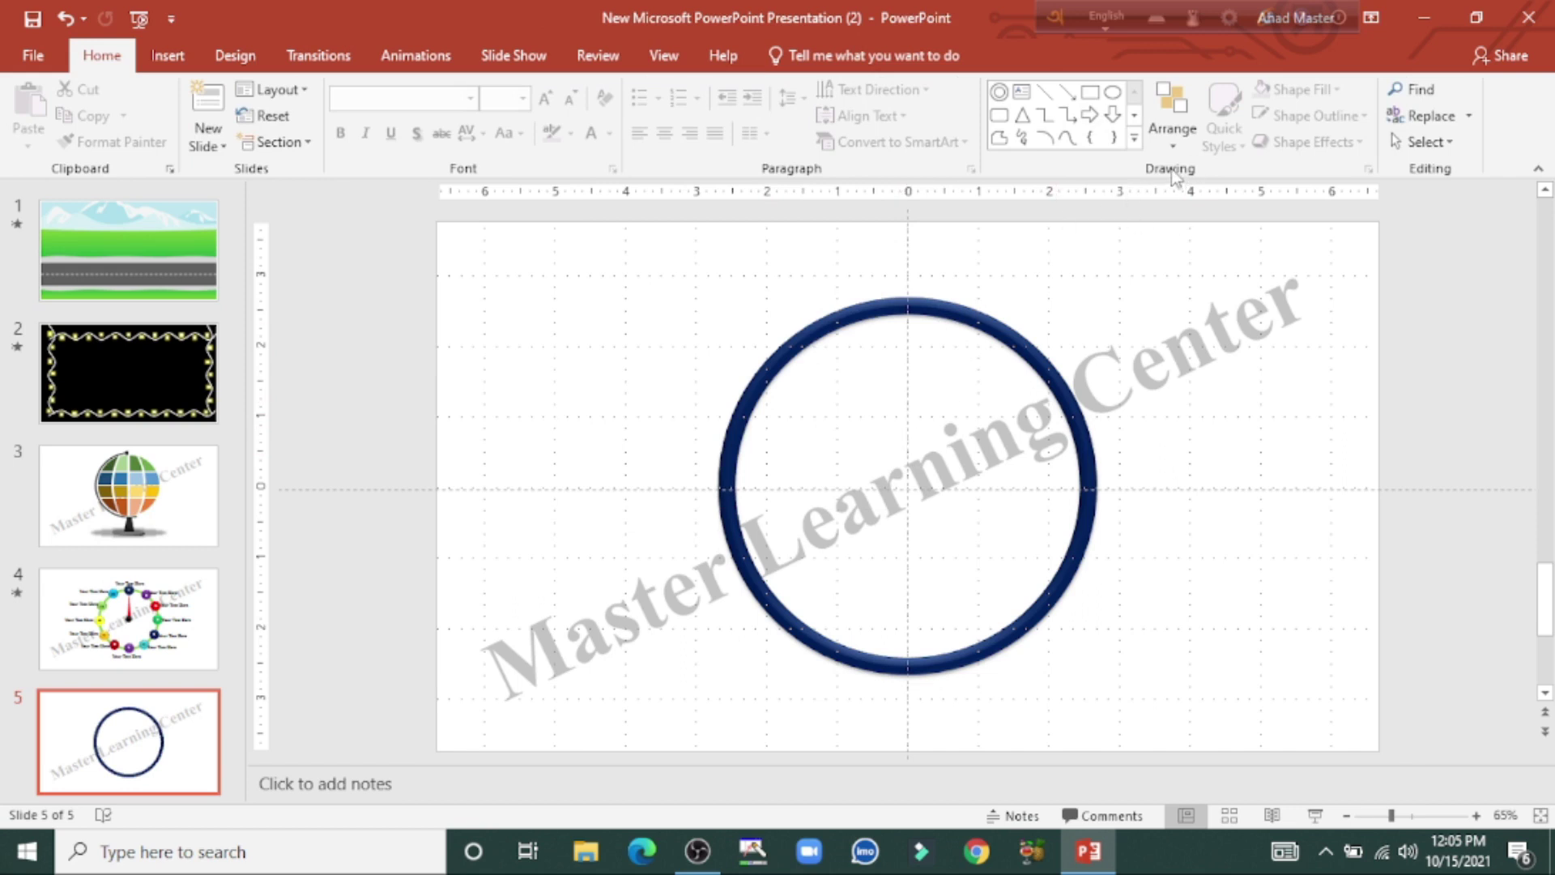
- Draw a narrow isosceles triangle about 2.35" high and 0.24" wide from the ring's top to its middle, and align it to the slide's center
left_click(1134, 138)
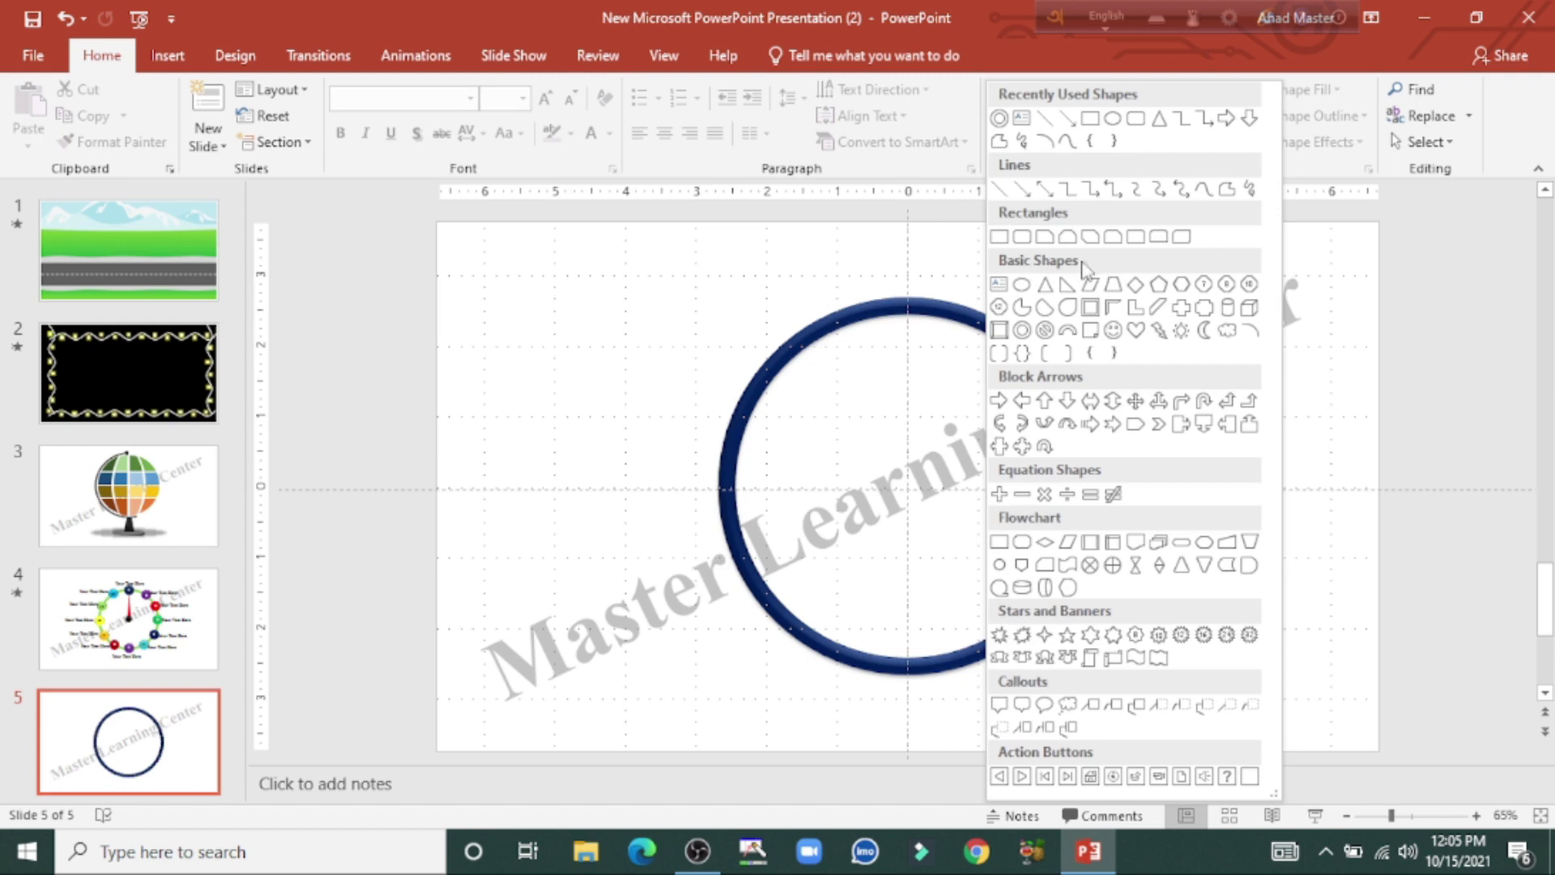
left_click(1047, 287)
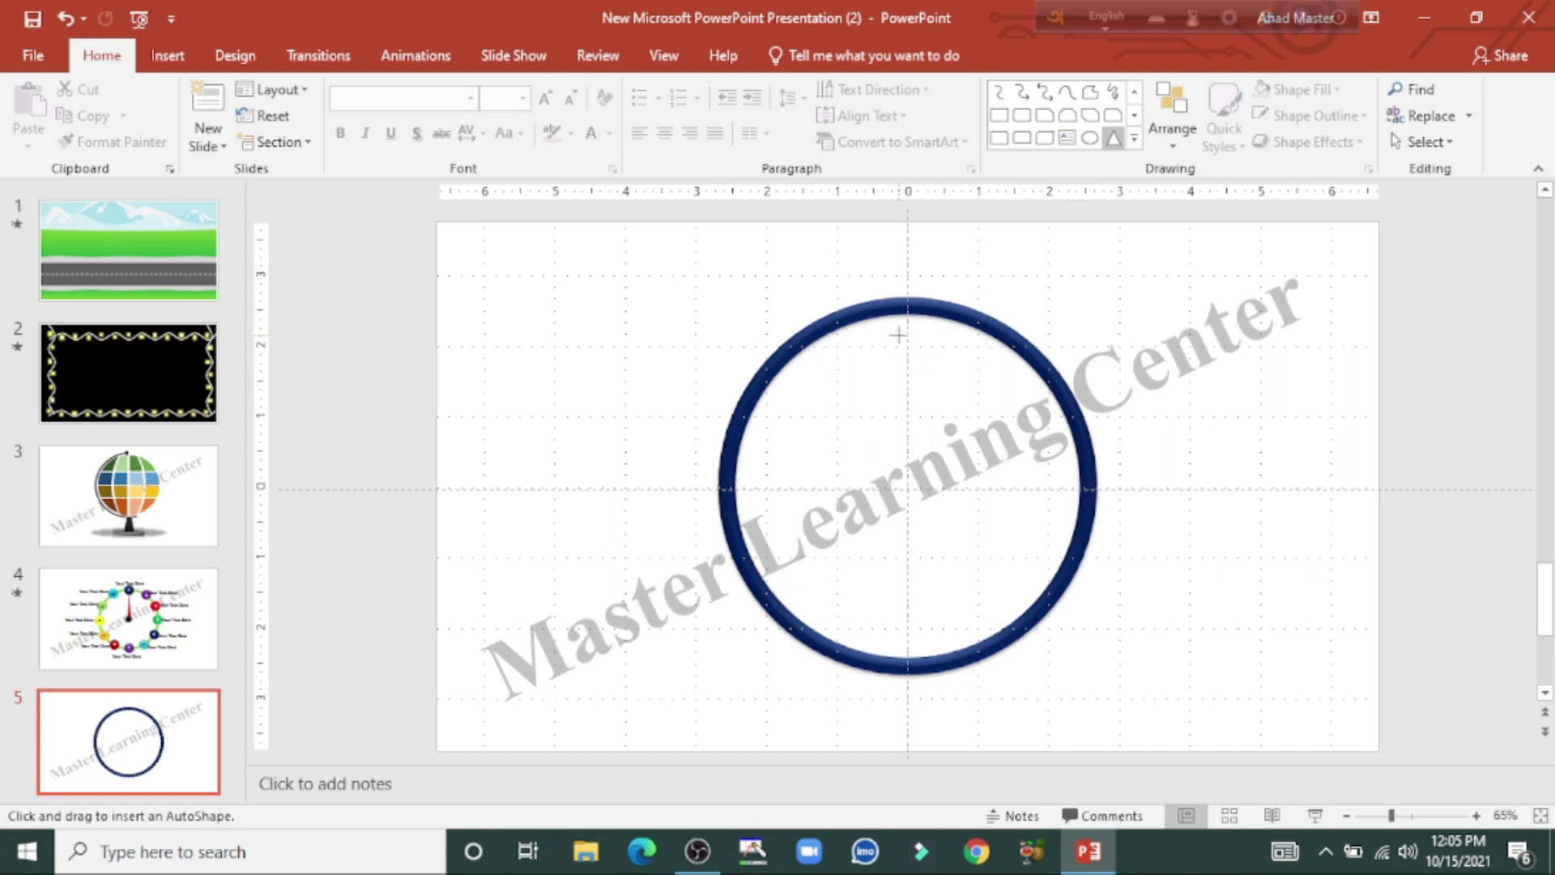
left_click_drag(899, 322, 928, 486)
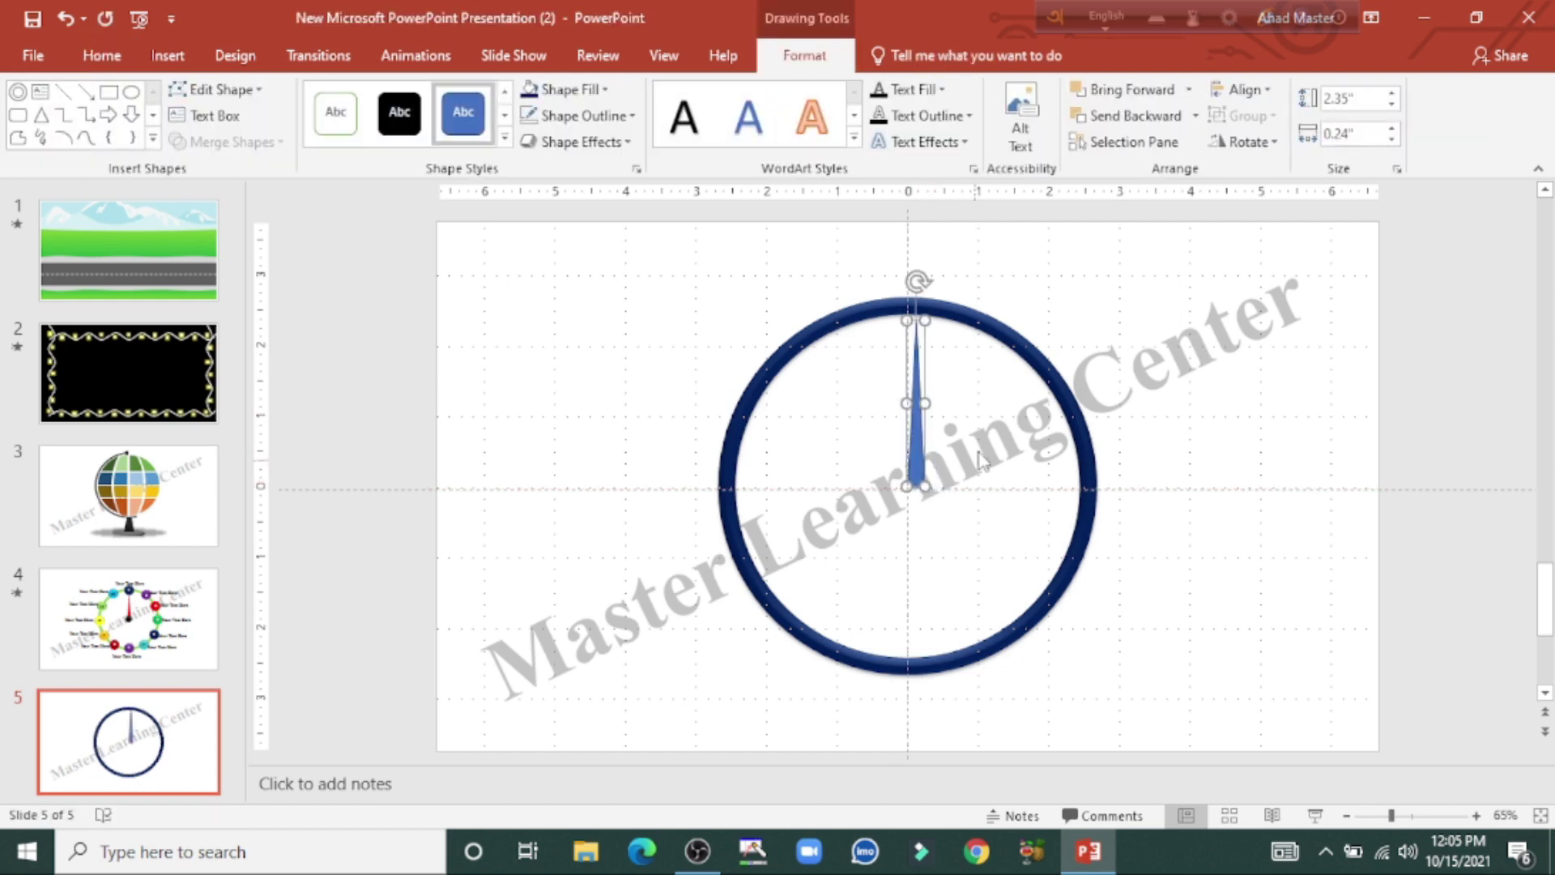
left_click(1251, 91)
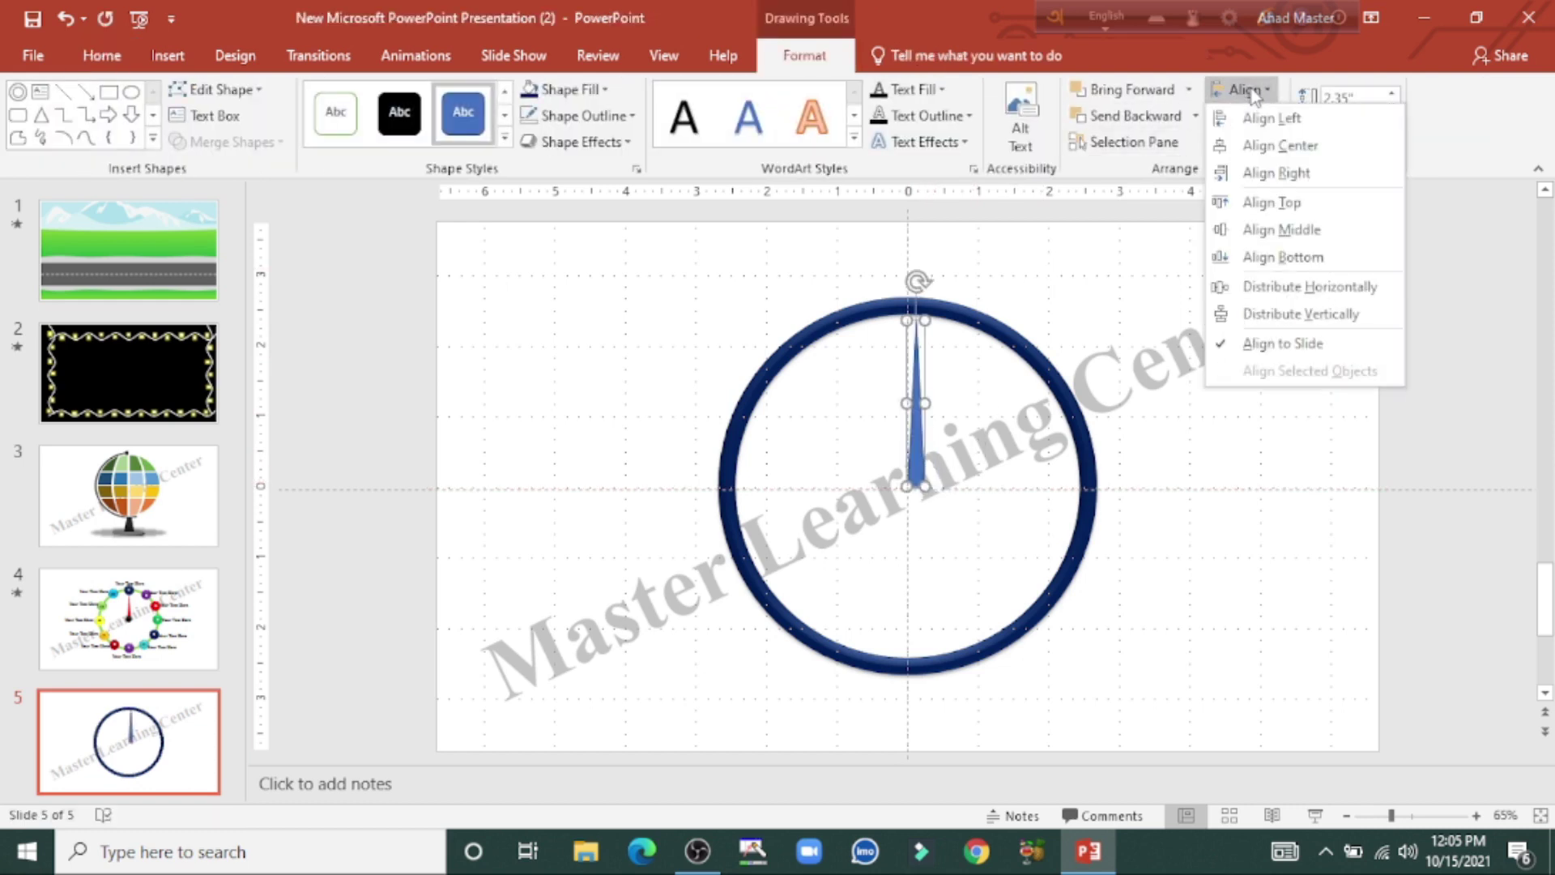
left_click(1281, 142)
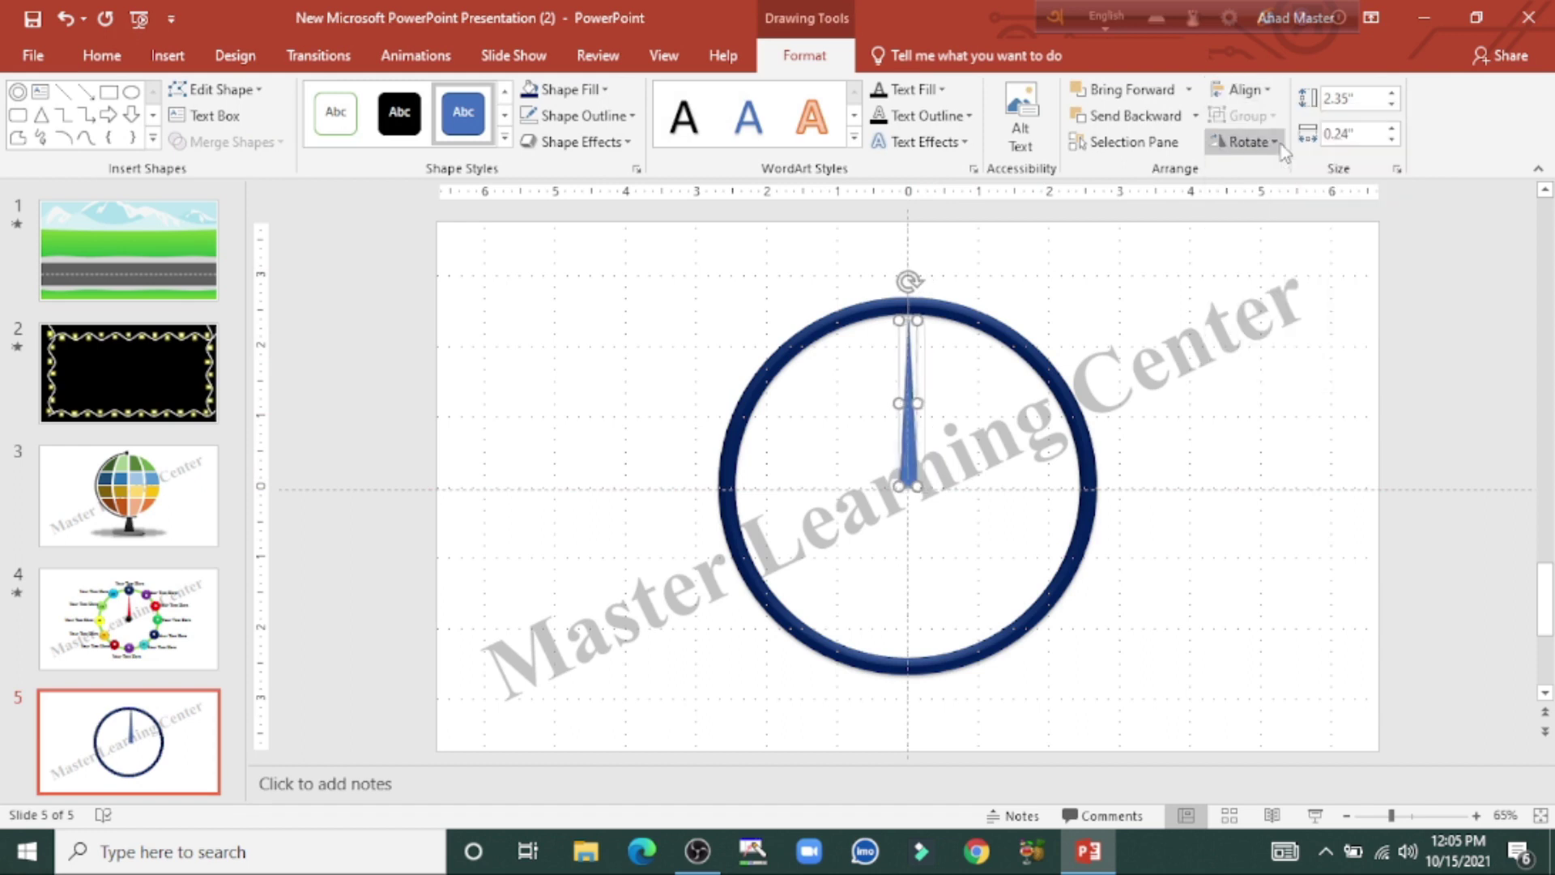
- Remove the triangular clock hand's outline and fill it with standard red
left_click(602, 118)
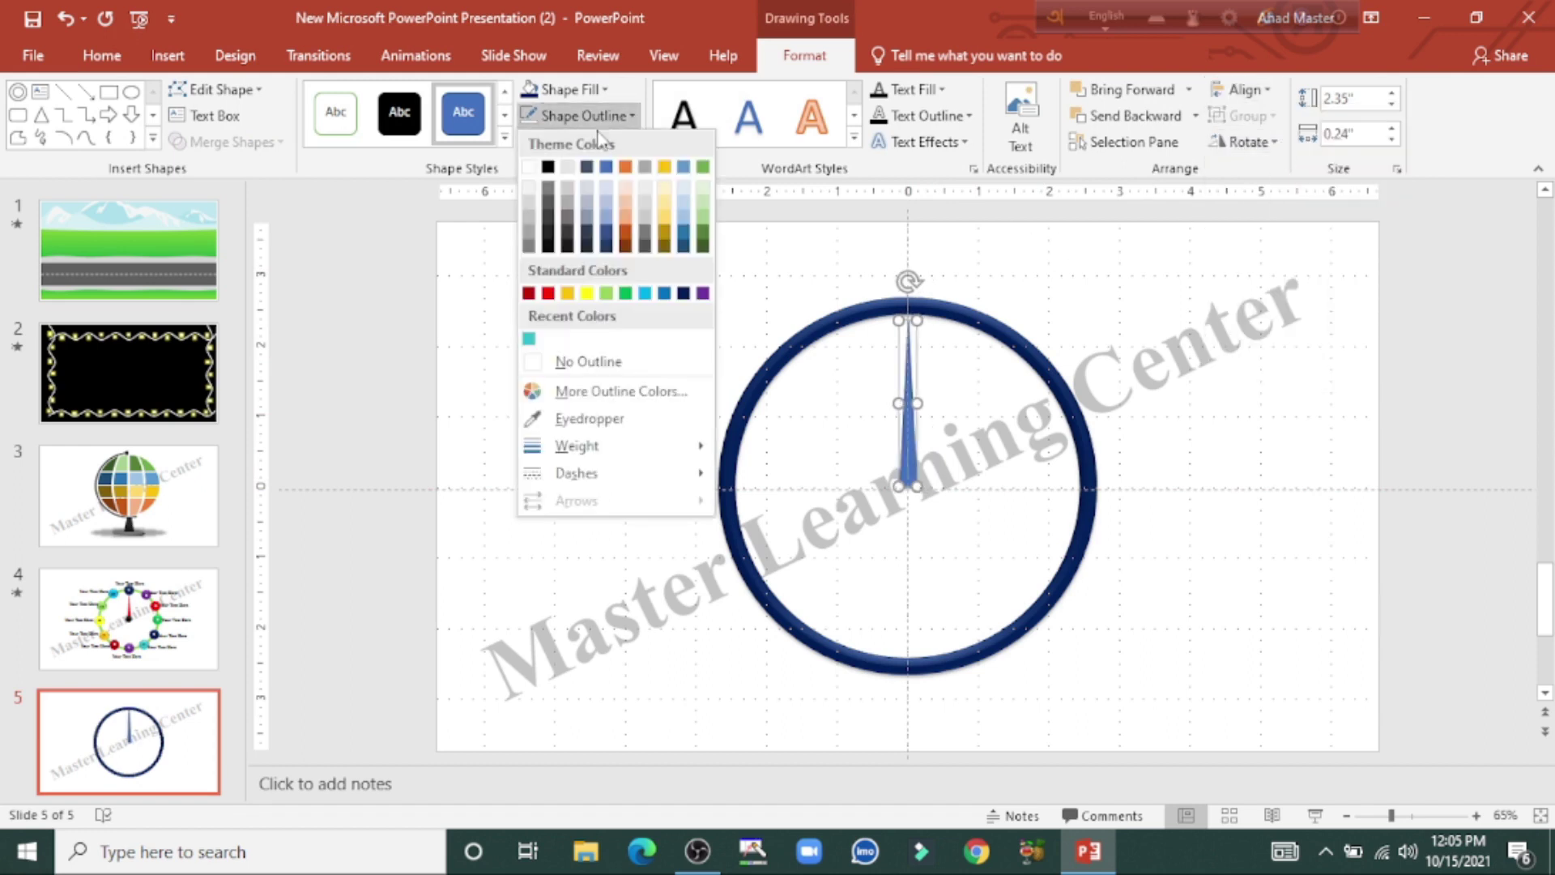
left_click(590, 361)
left_click(587, 94)
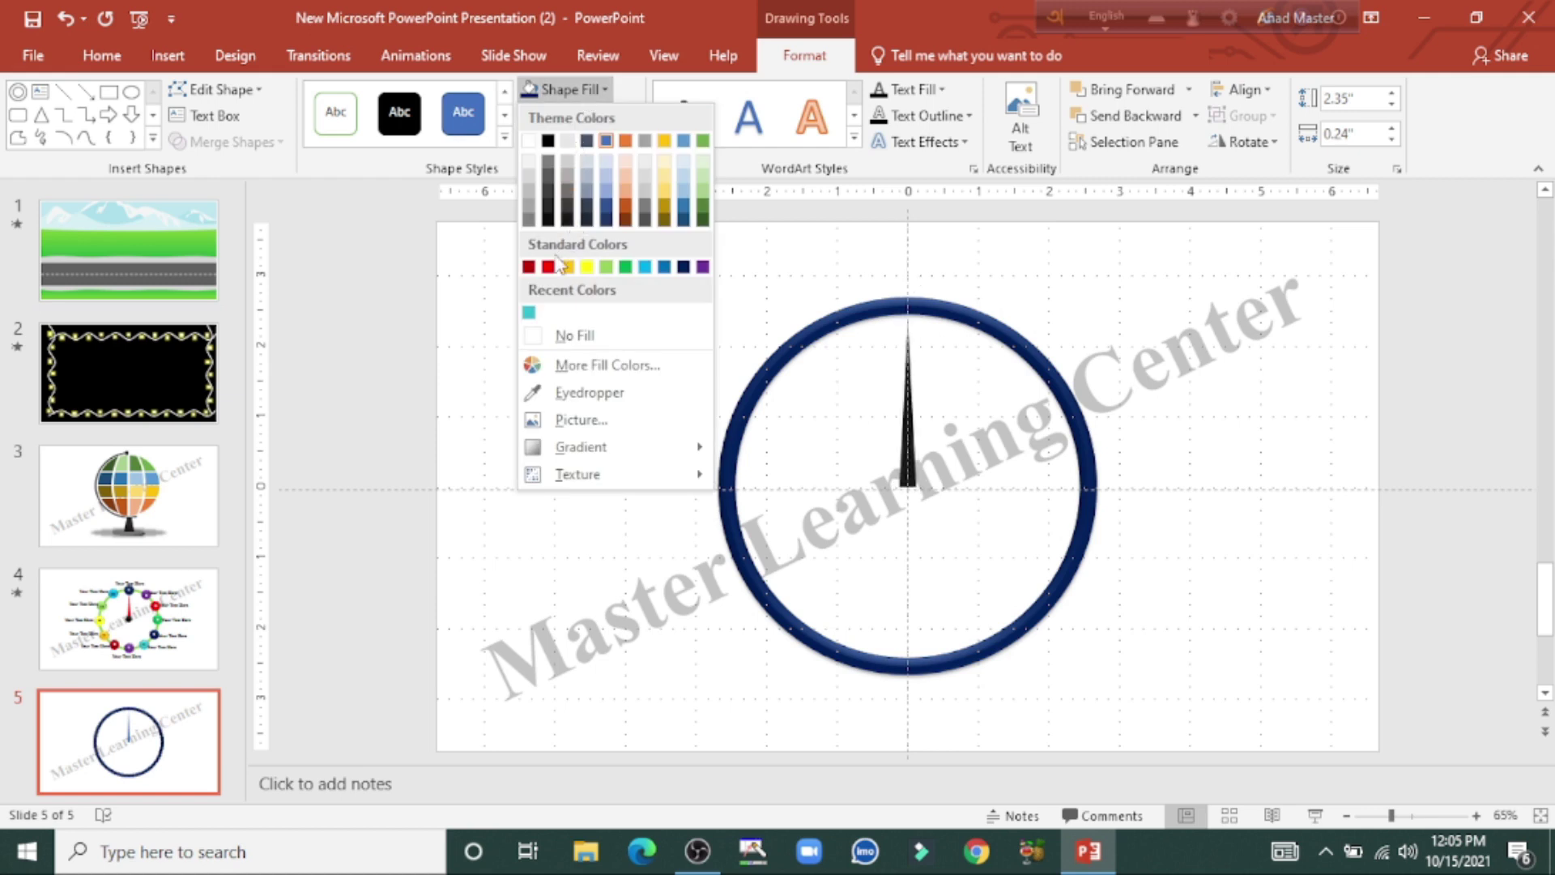
left_click(550, 267)
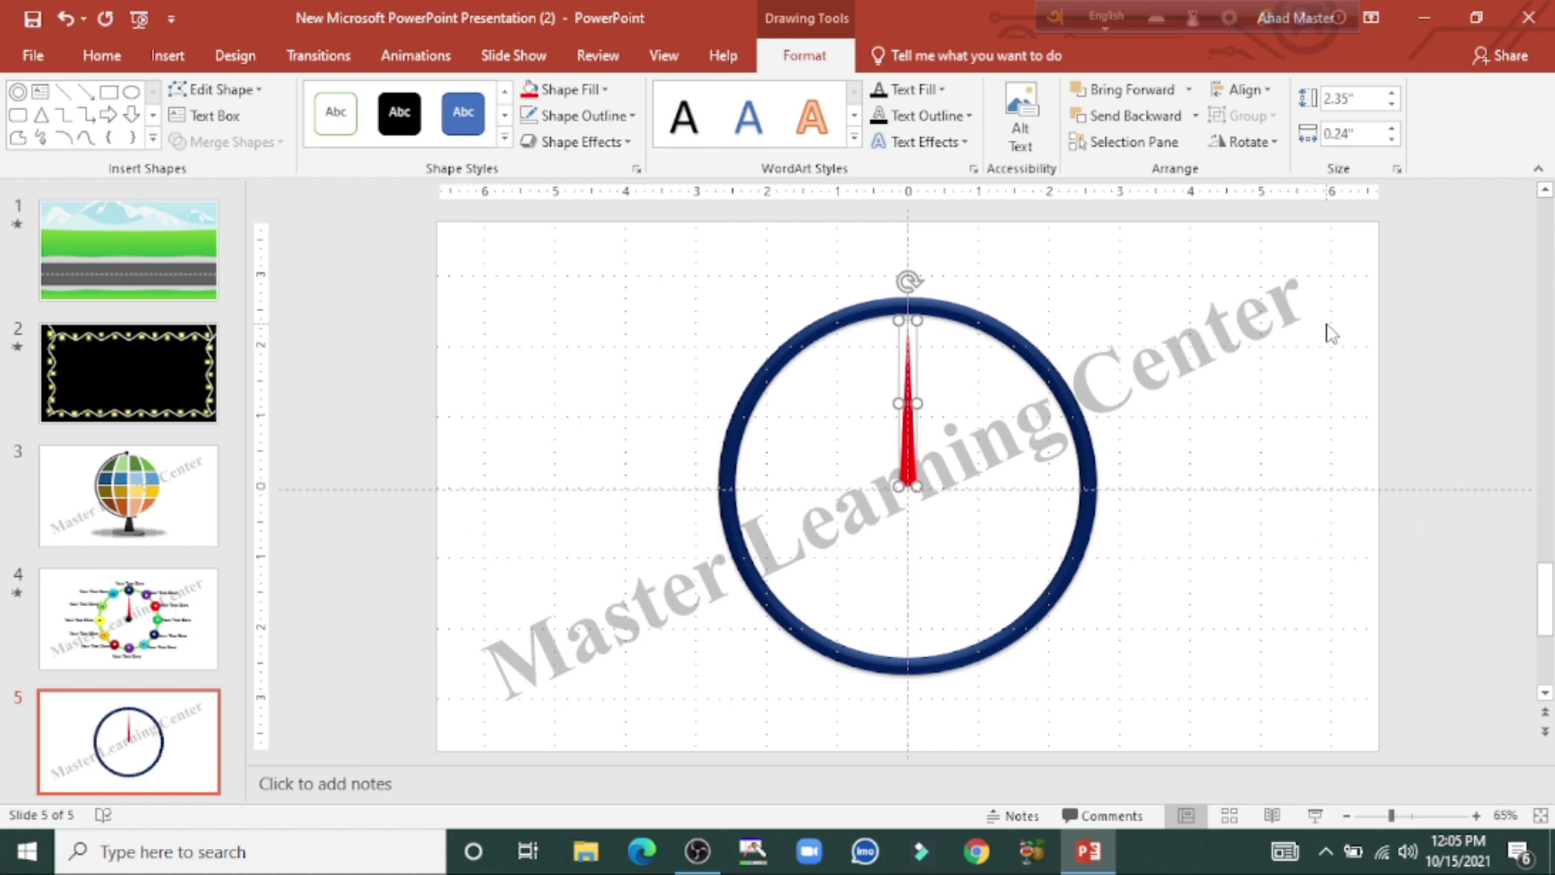
- Duplicate the red clock hand and flip the copy vertically
key("ctrl+d")
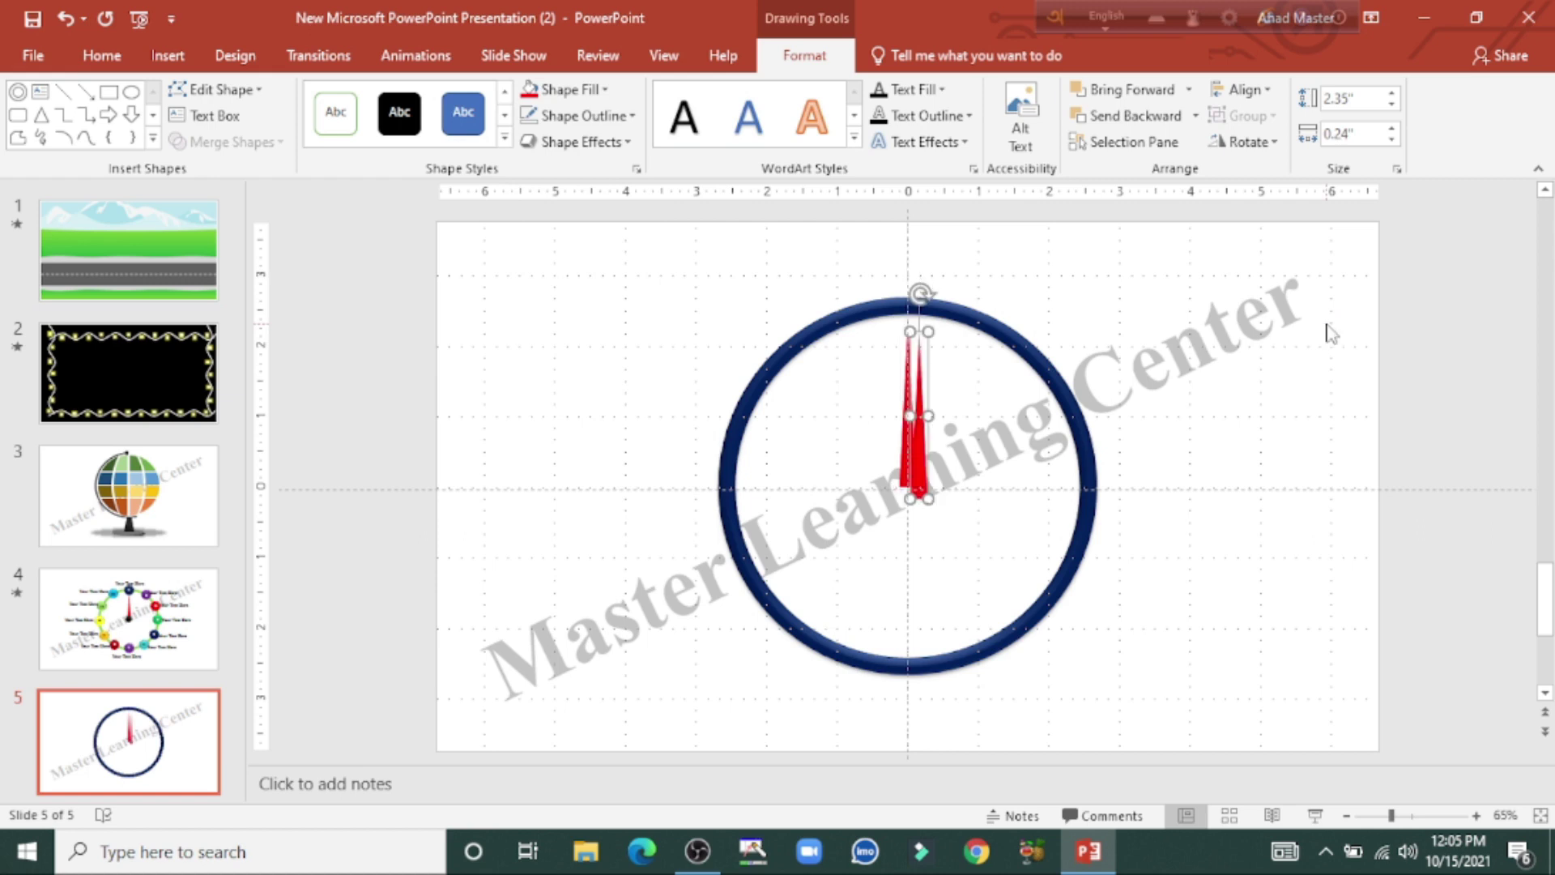
left_click(1243, 142)
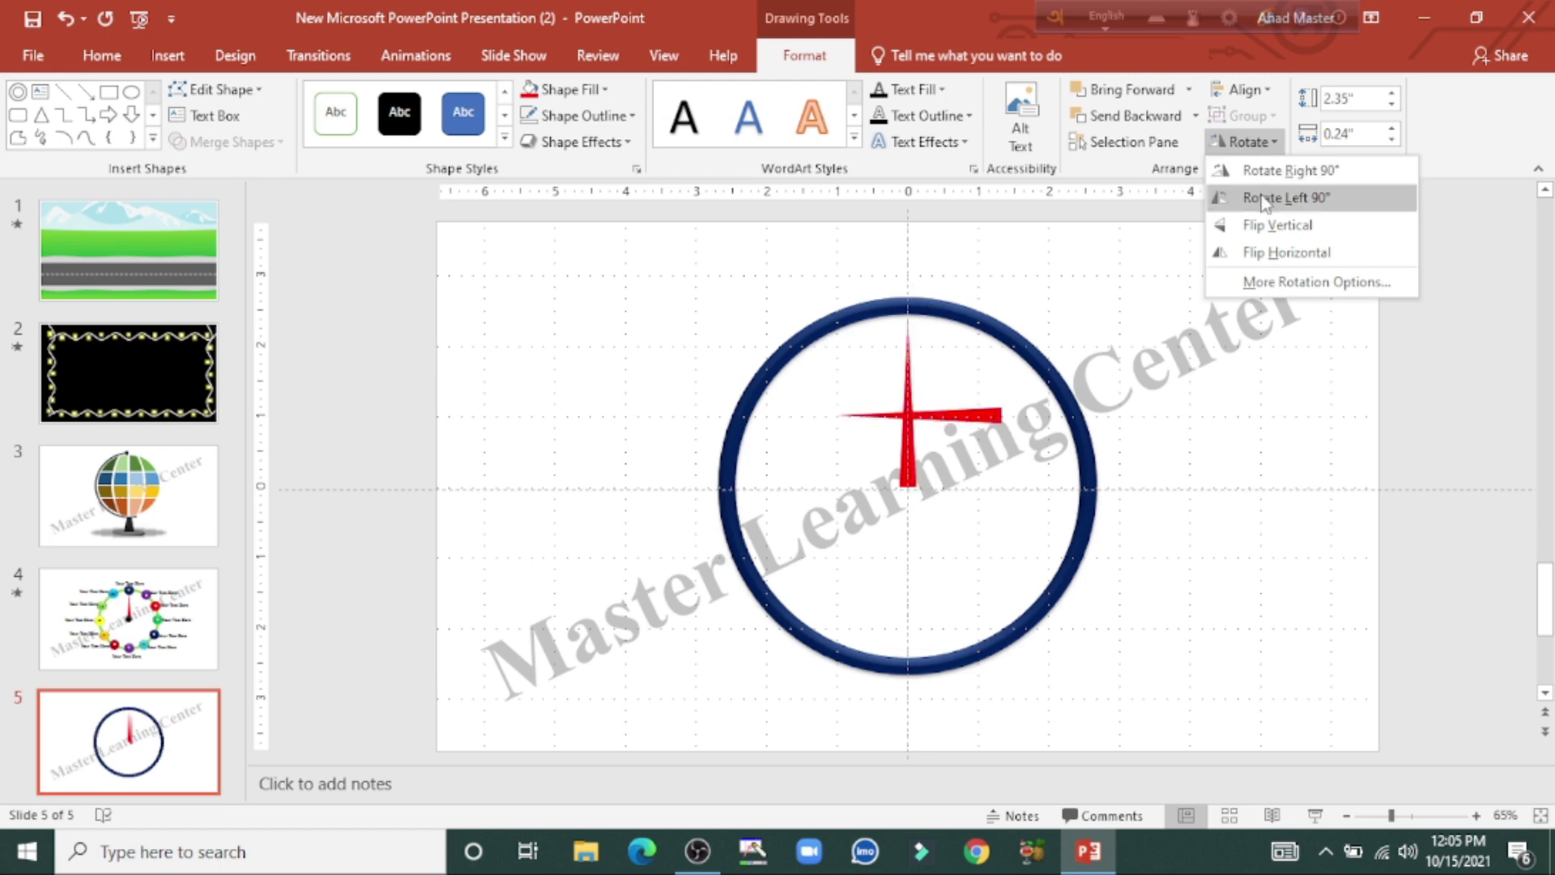
left_click(1266, 228)
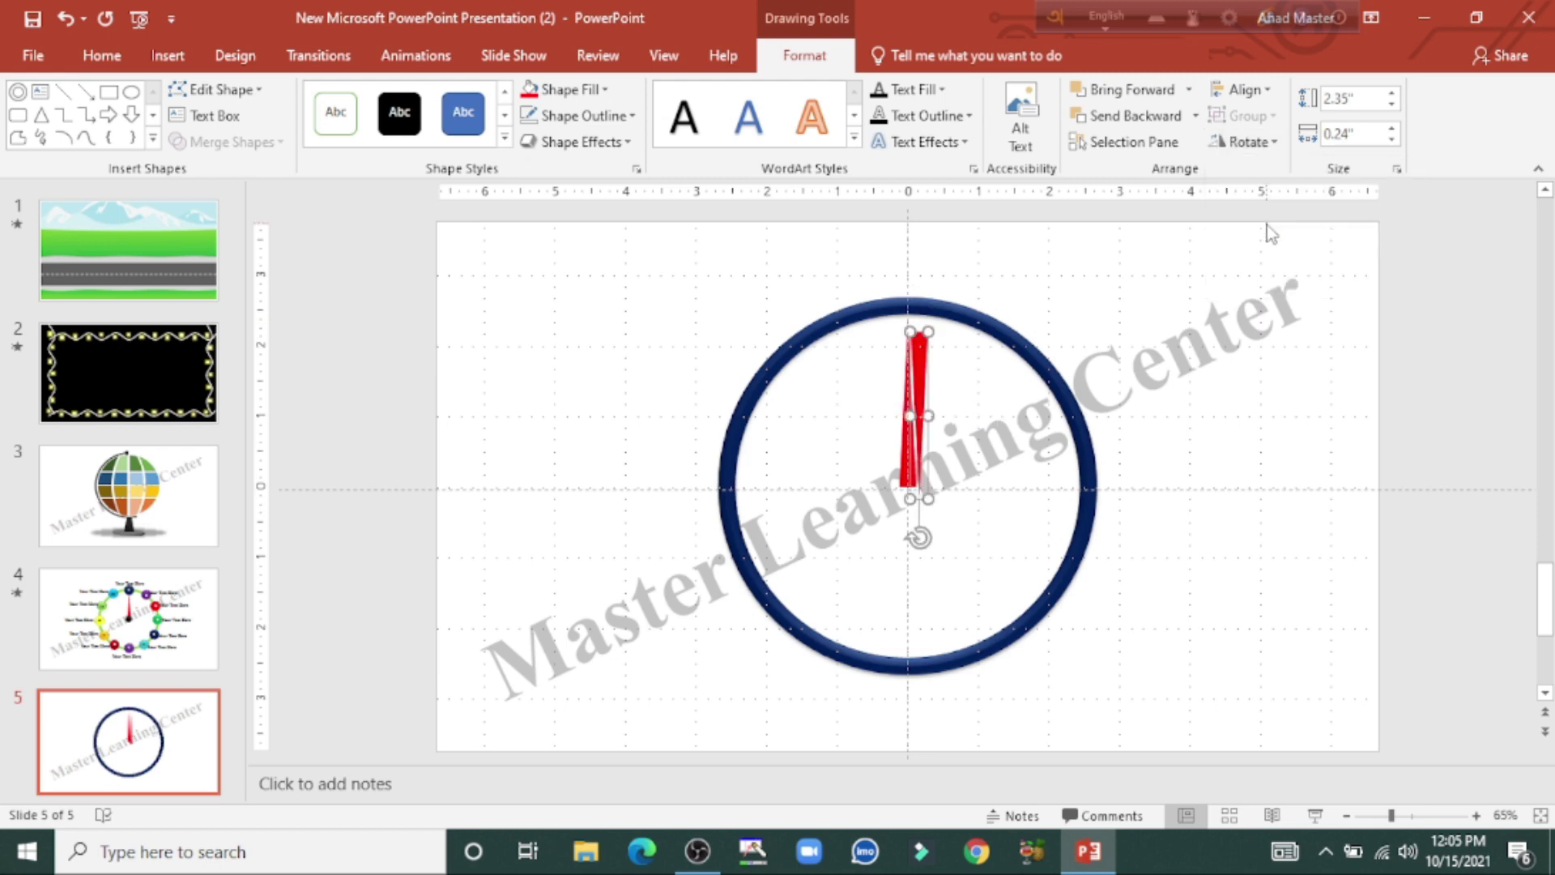
- Place the flipped triangle directly below the red clock hand, mirrored about the ring's center, and remove its fill
left_click_drag(921, 375, 909, 537)
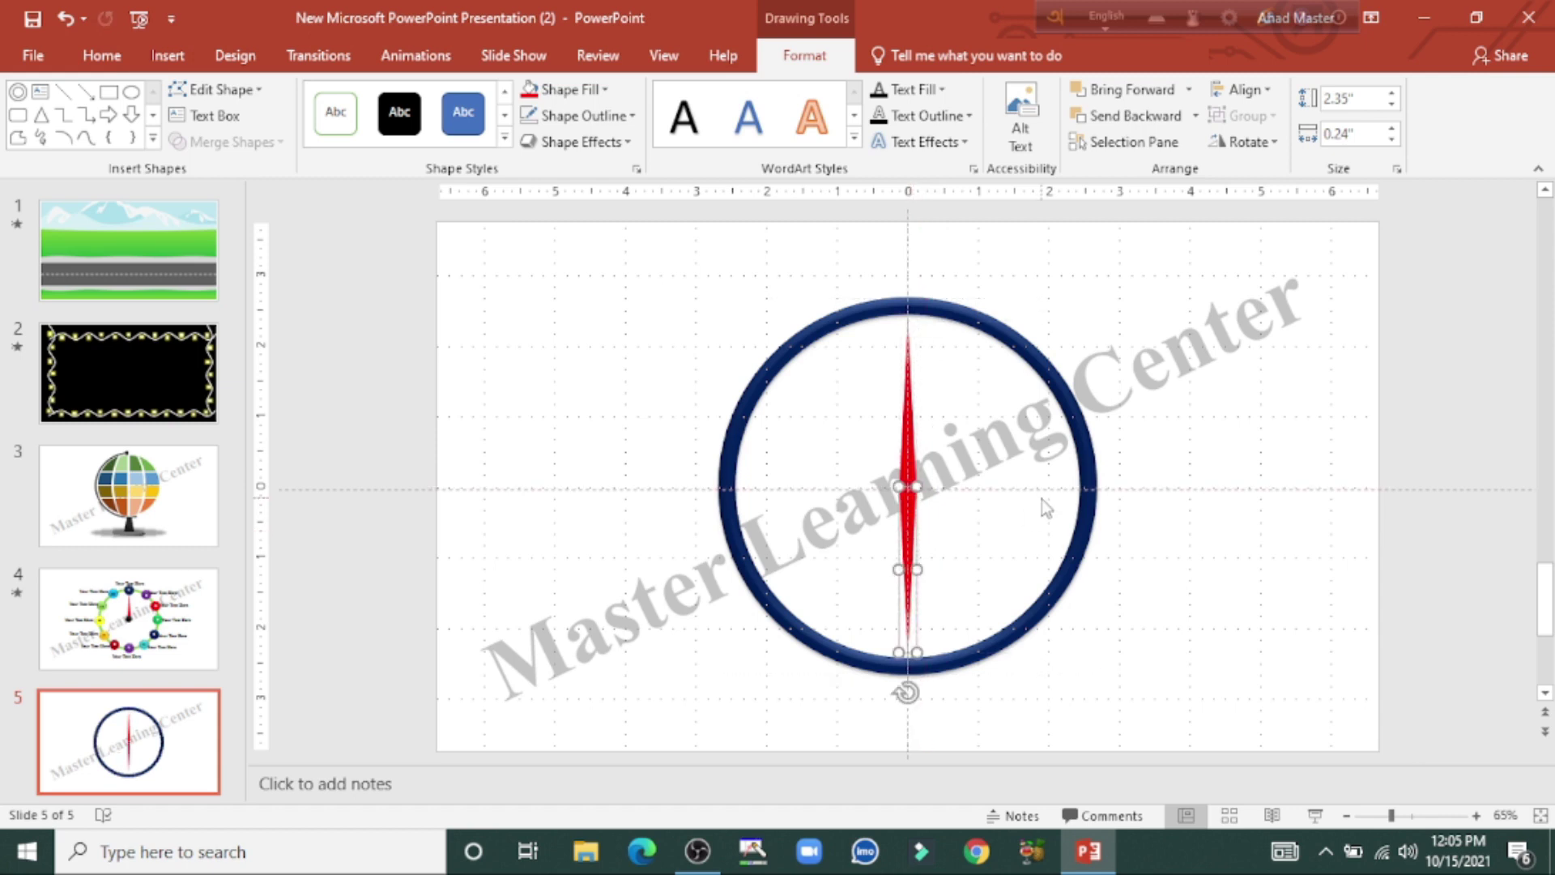
left_click(580, 94)
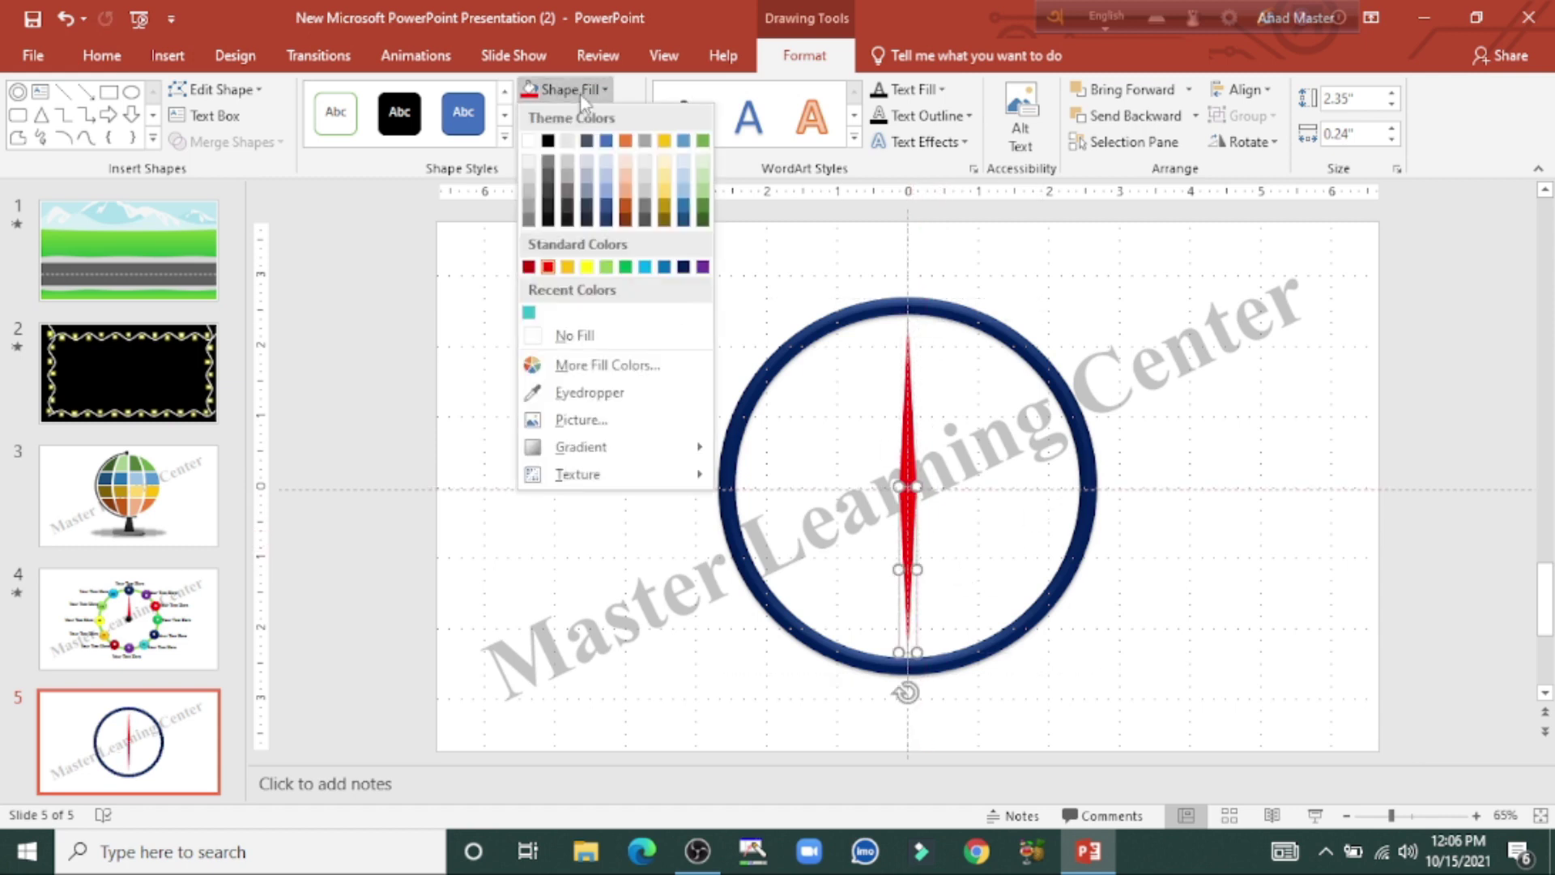
left_click(585, 336)
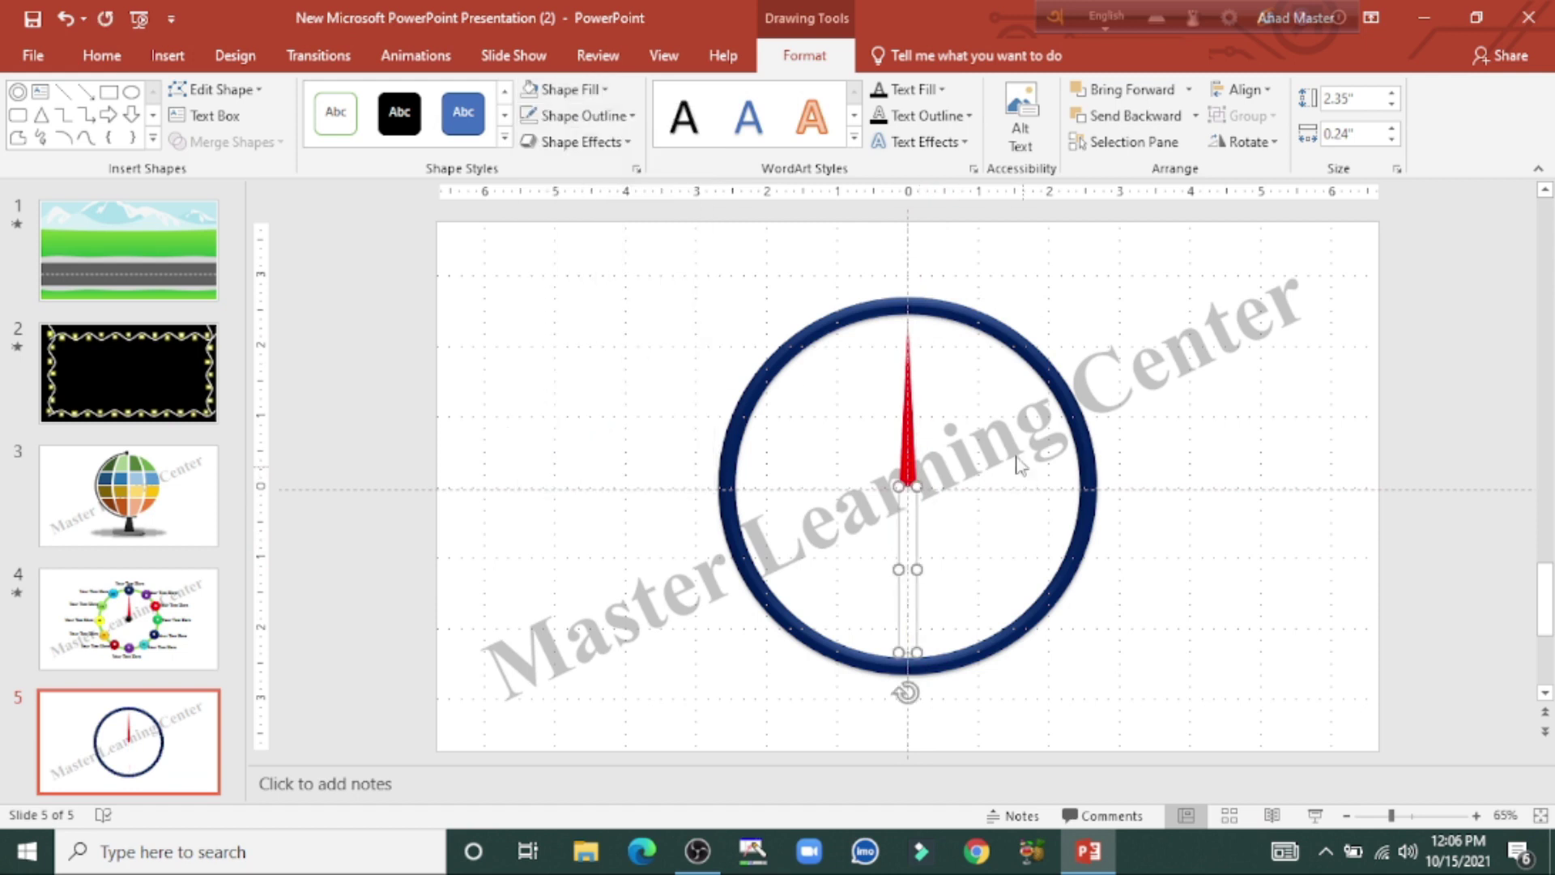
- Group the red hand with the unfilled triangle and rename the group "Clock Needle"
left_click(914, 425, "shift")
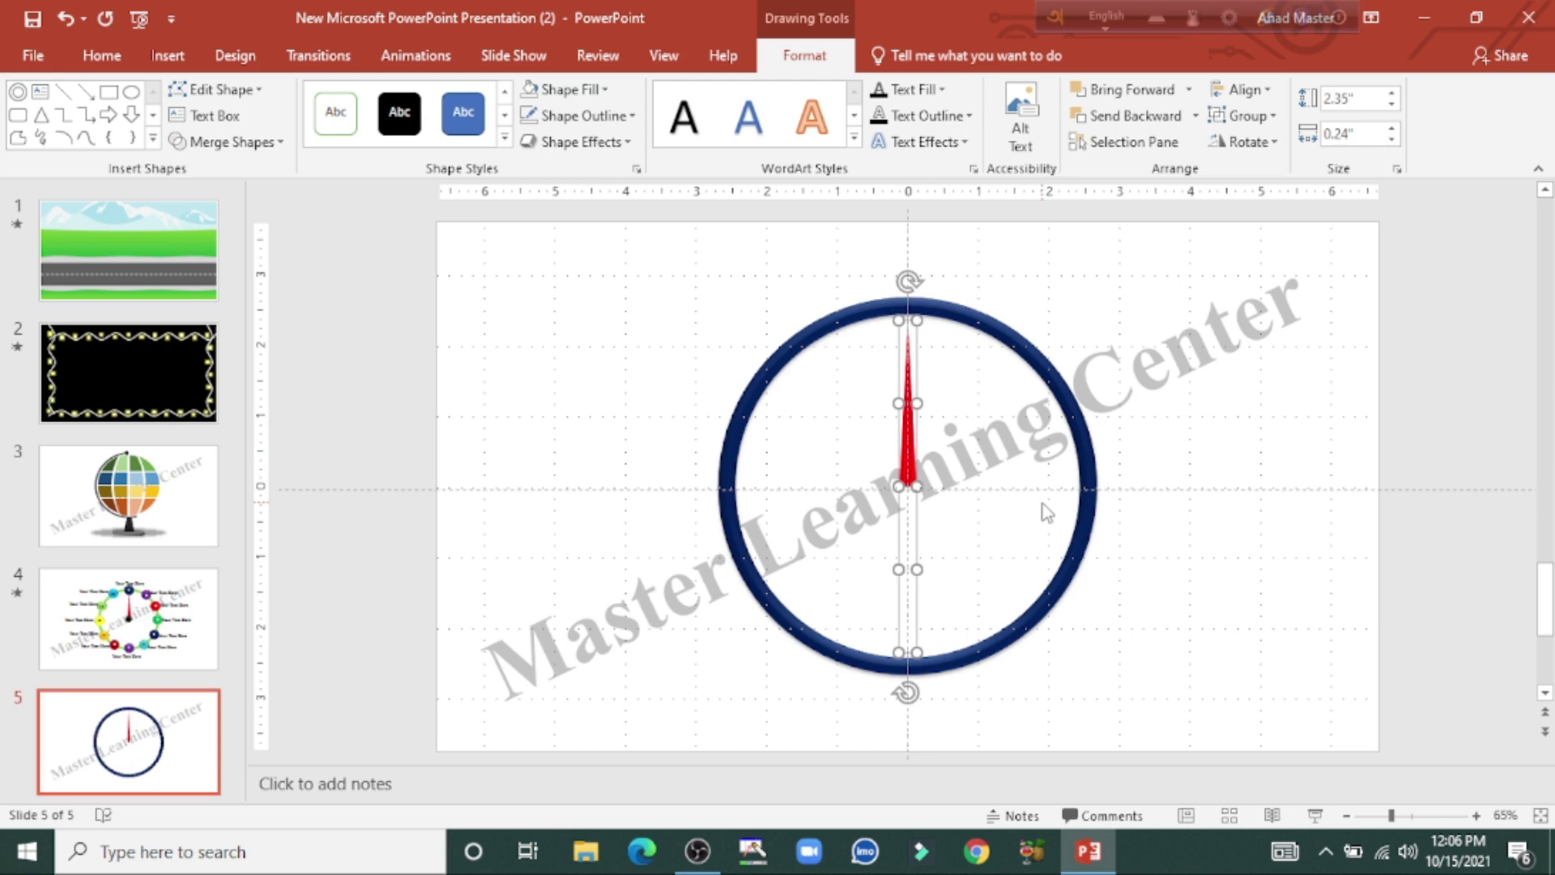
key("ctrl+g")
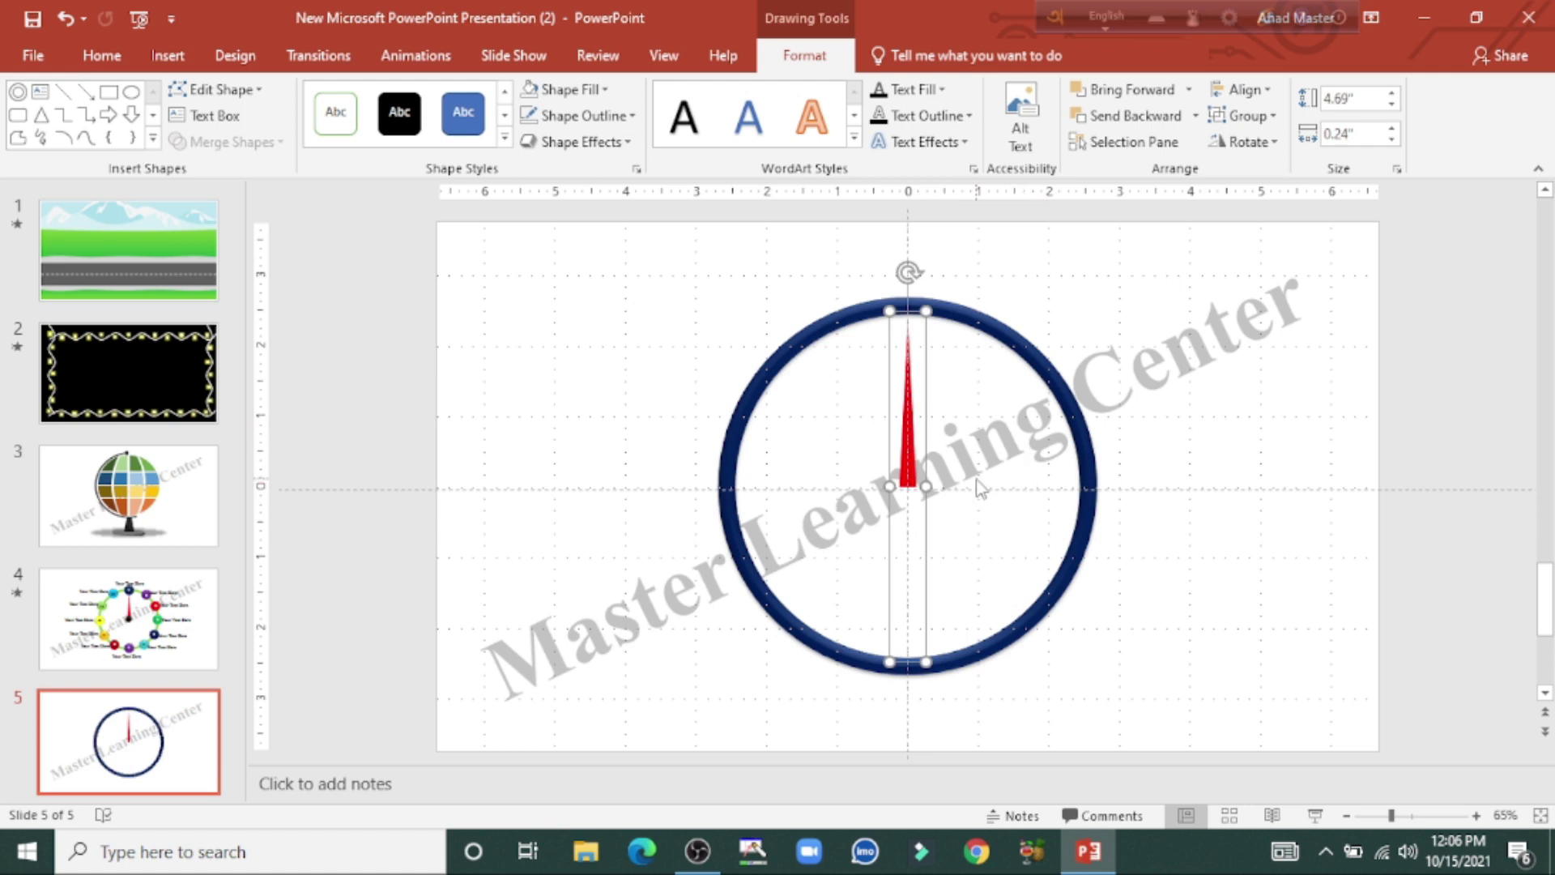
left_click(104, 61)
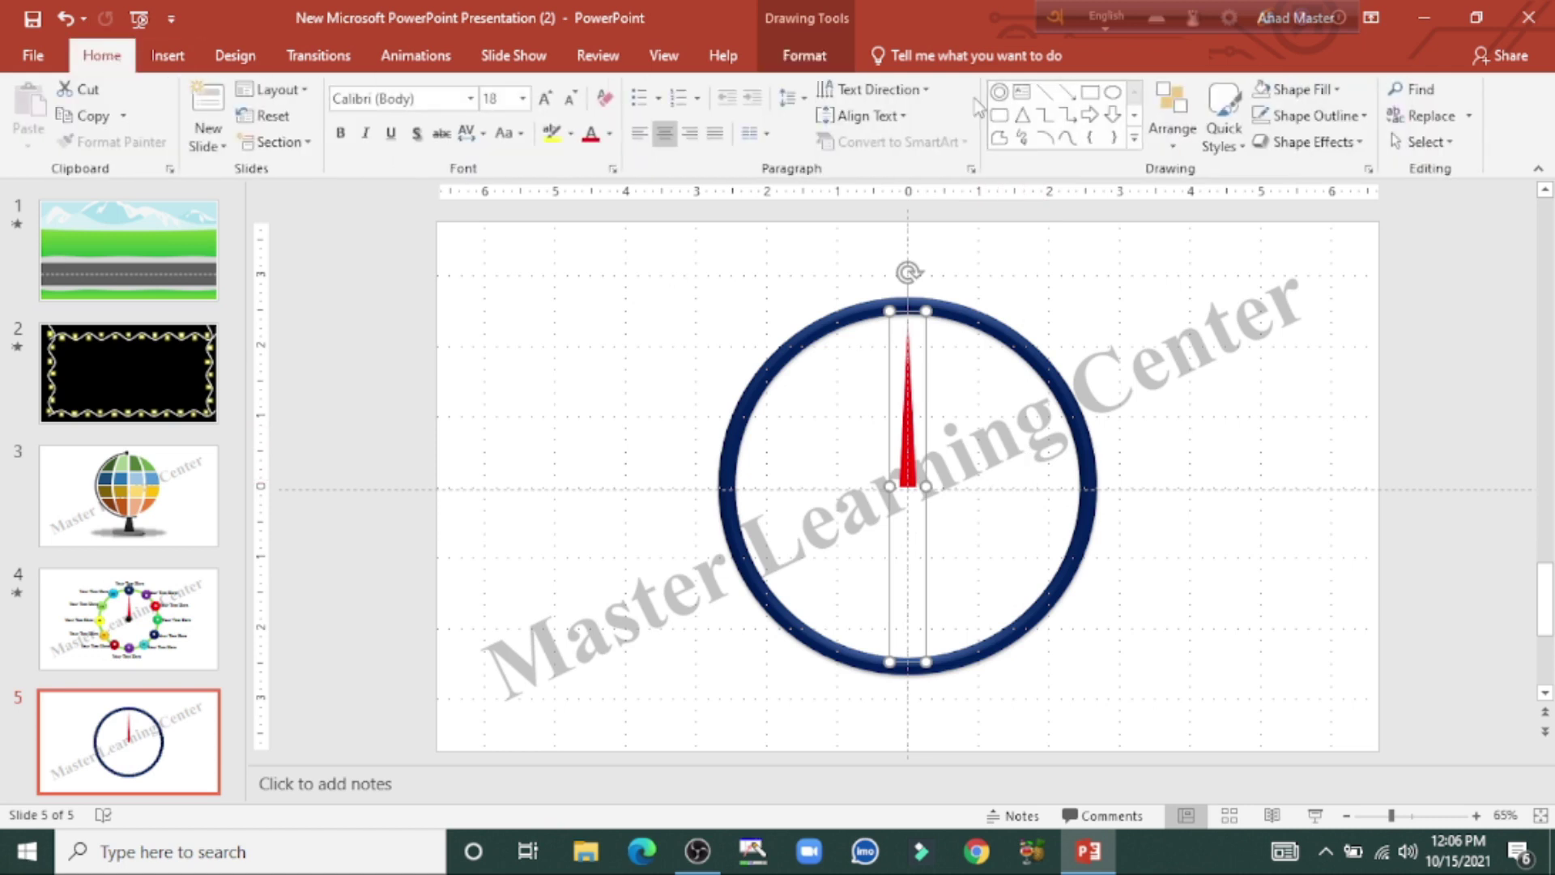
left_click(1449, 144)
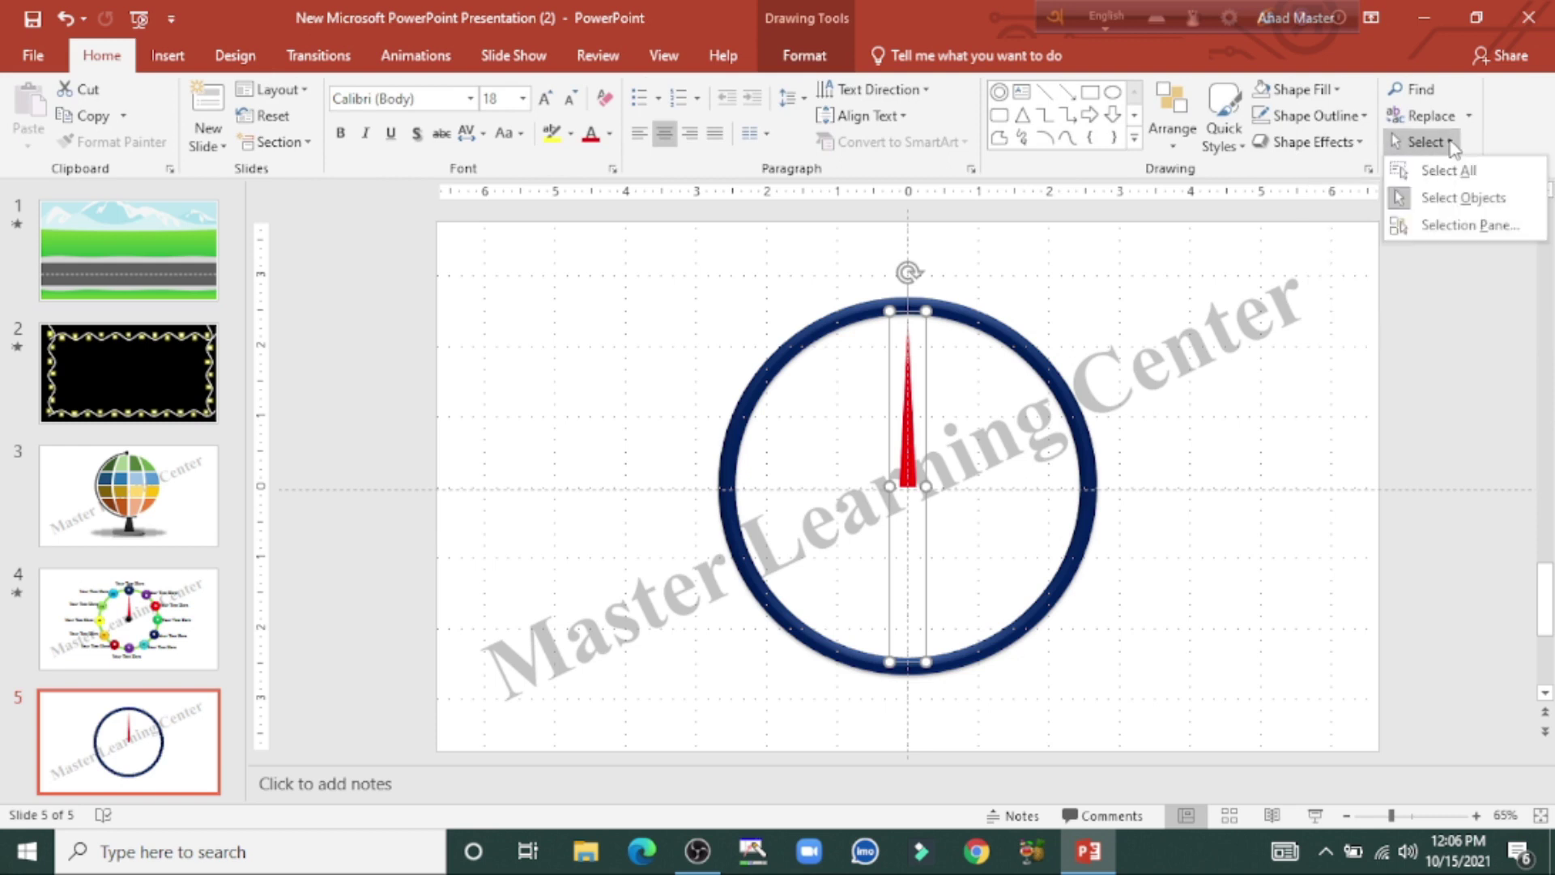
left_click(1492, 227)
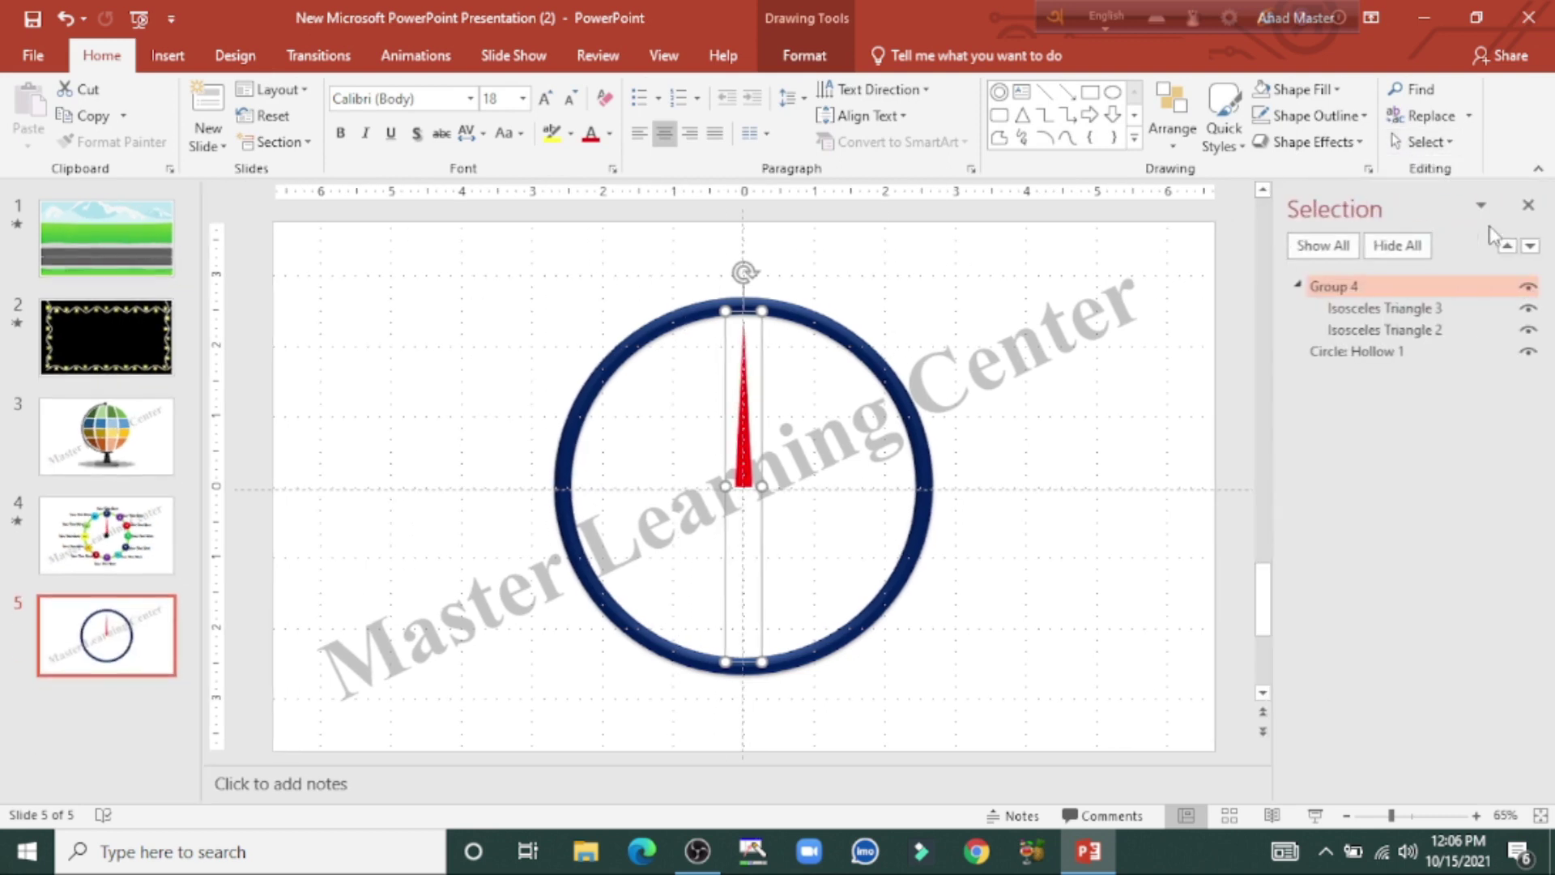
left_click(1364, 287)
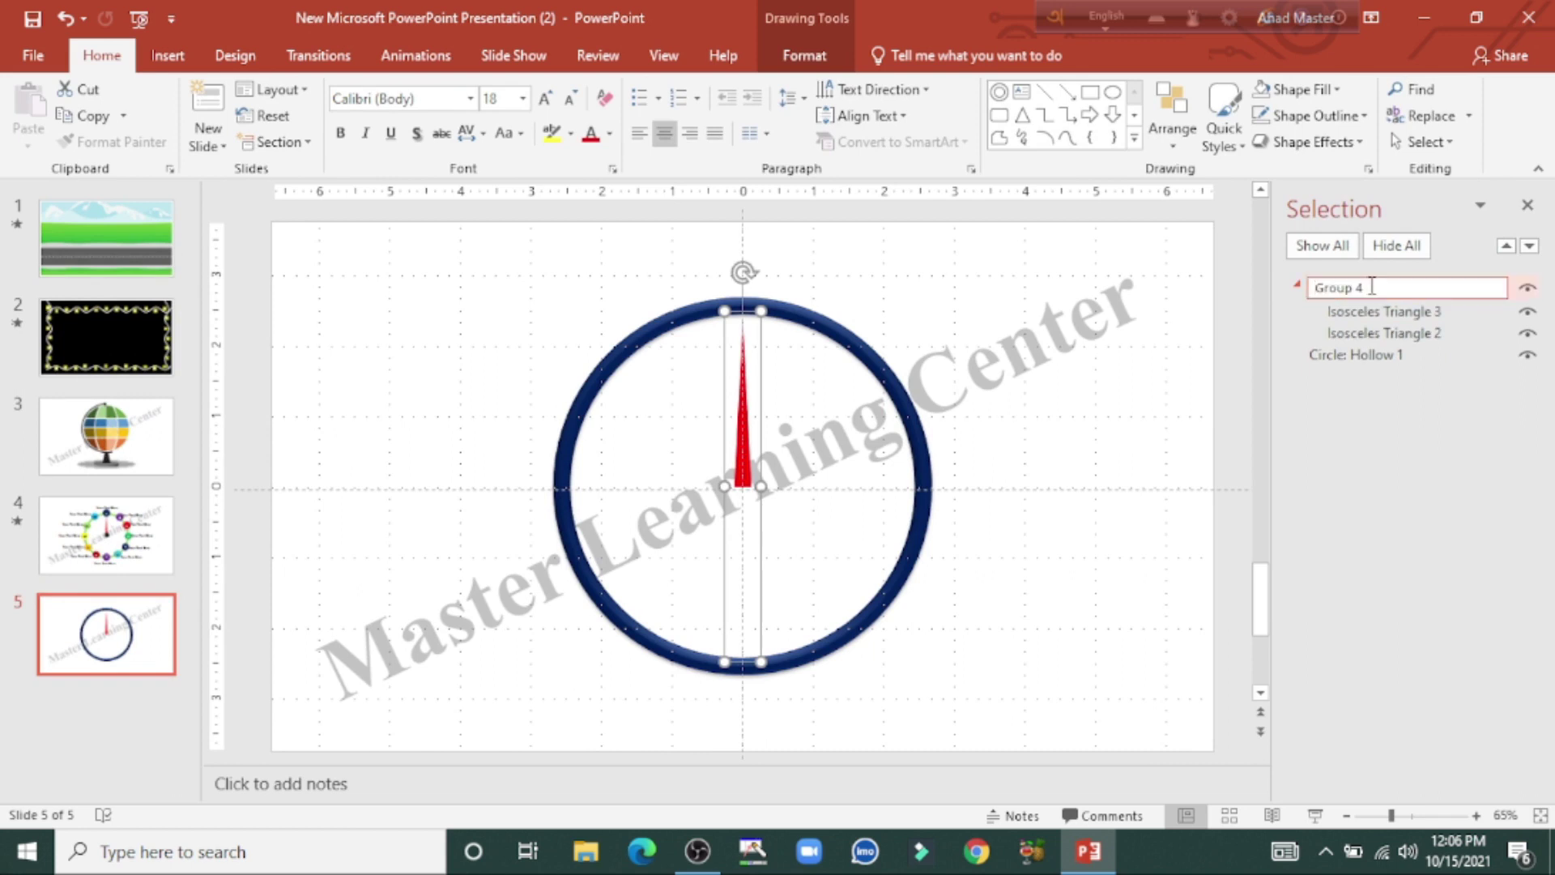
left_click_drag(1372, 285, 1308, 296)
type("Clock Needle")
- Draw a small circle about 0.4" across beside the clock hand's base and remove its outline
left_click(1135, 138)
left_click(1022, 284)
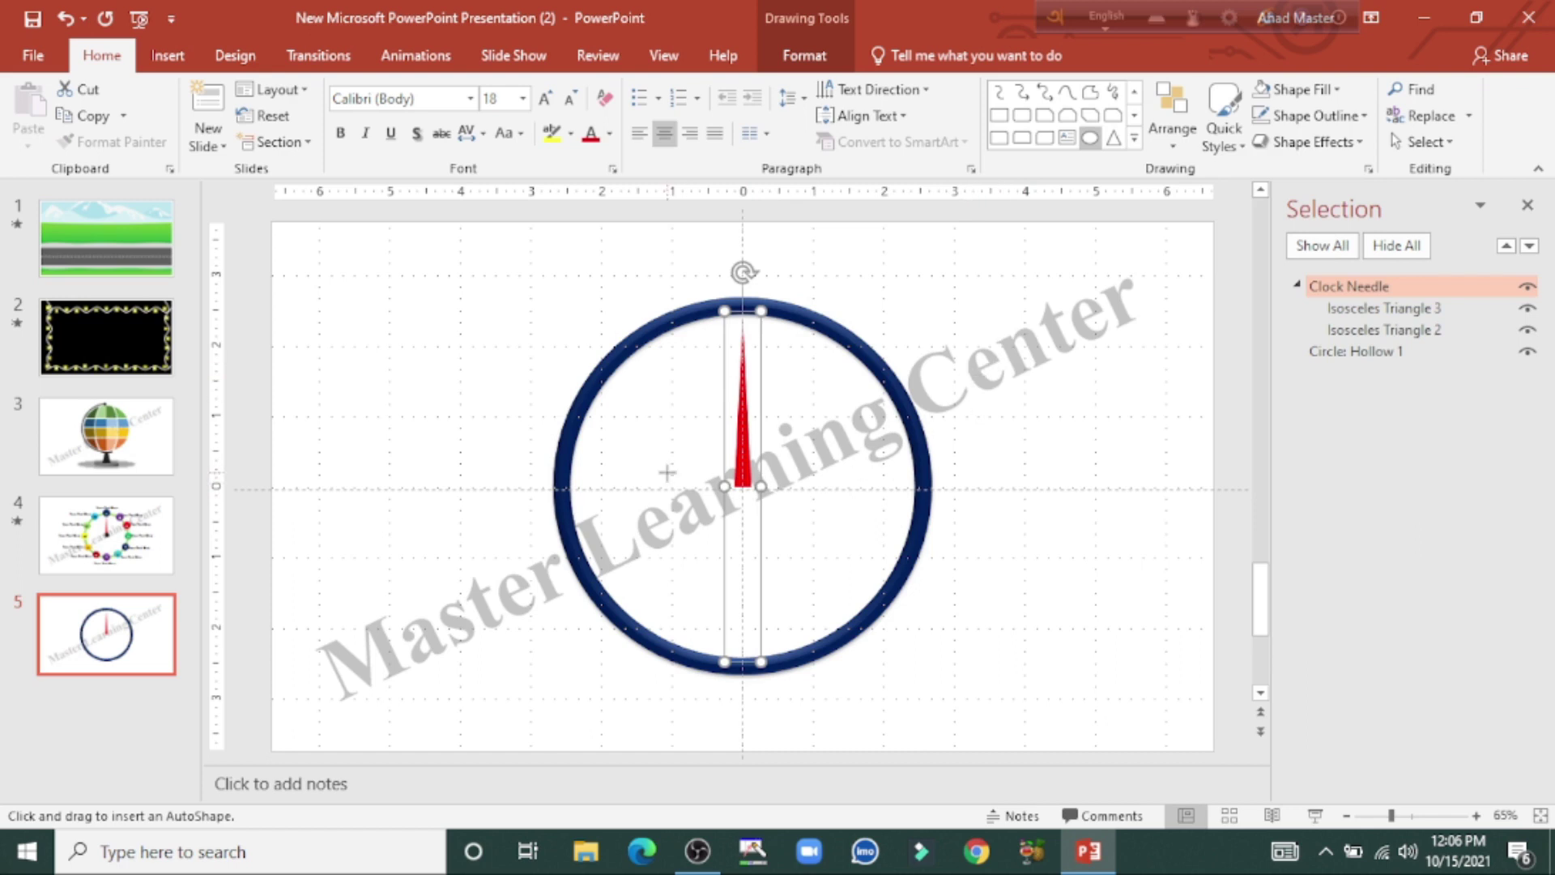
left_click_drag(667, 472, 697, 501)
left_click(603, 122)
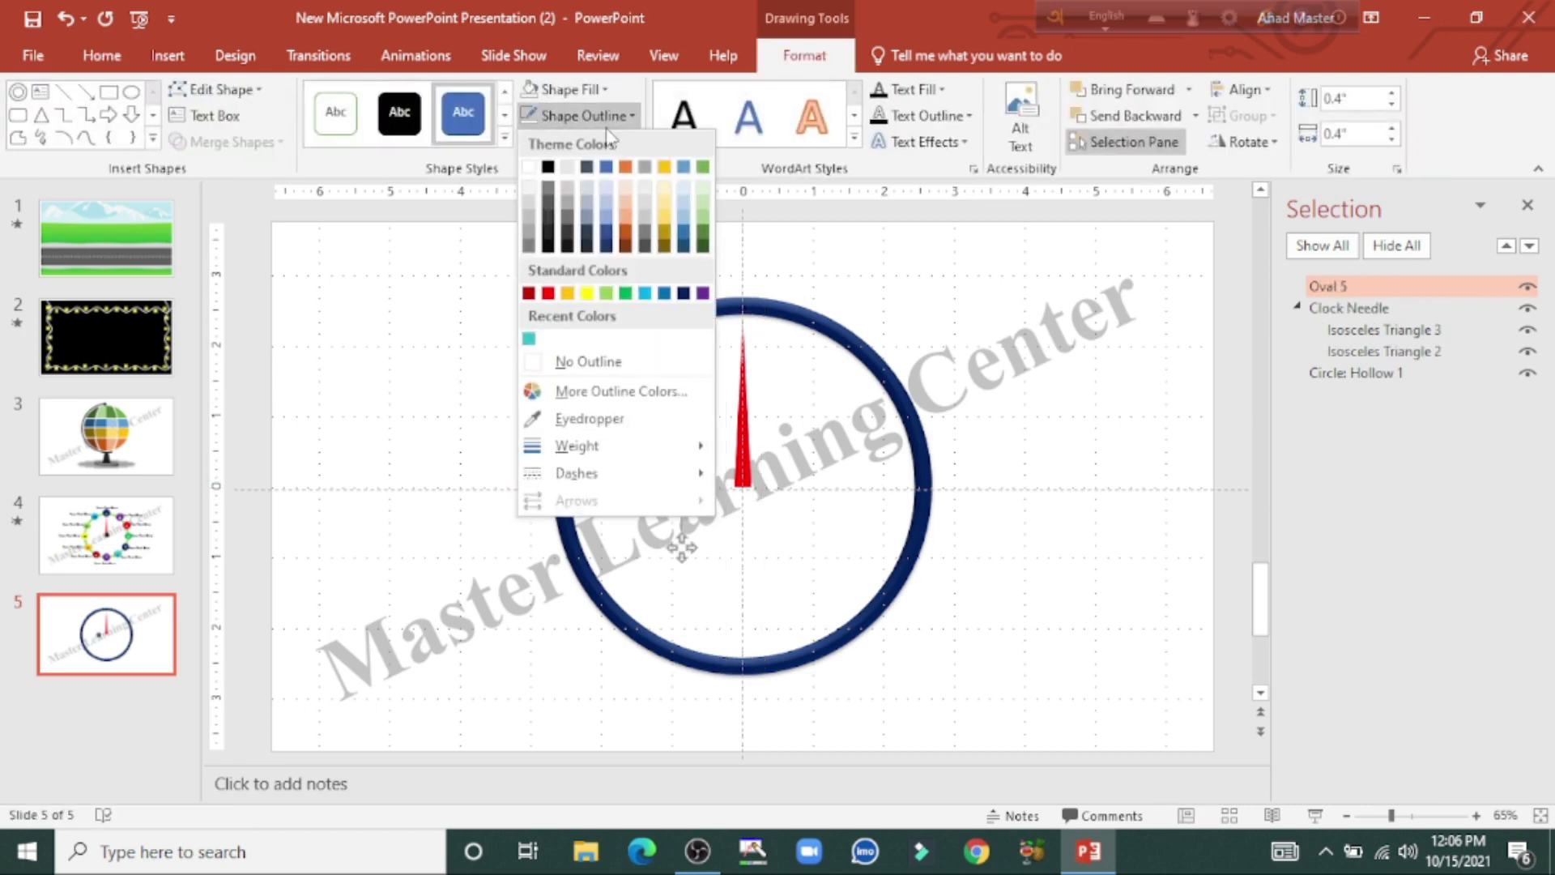
left_click(587, 361)
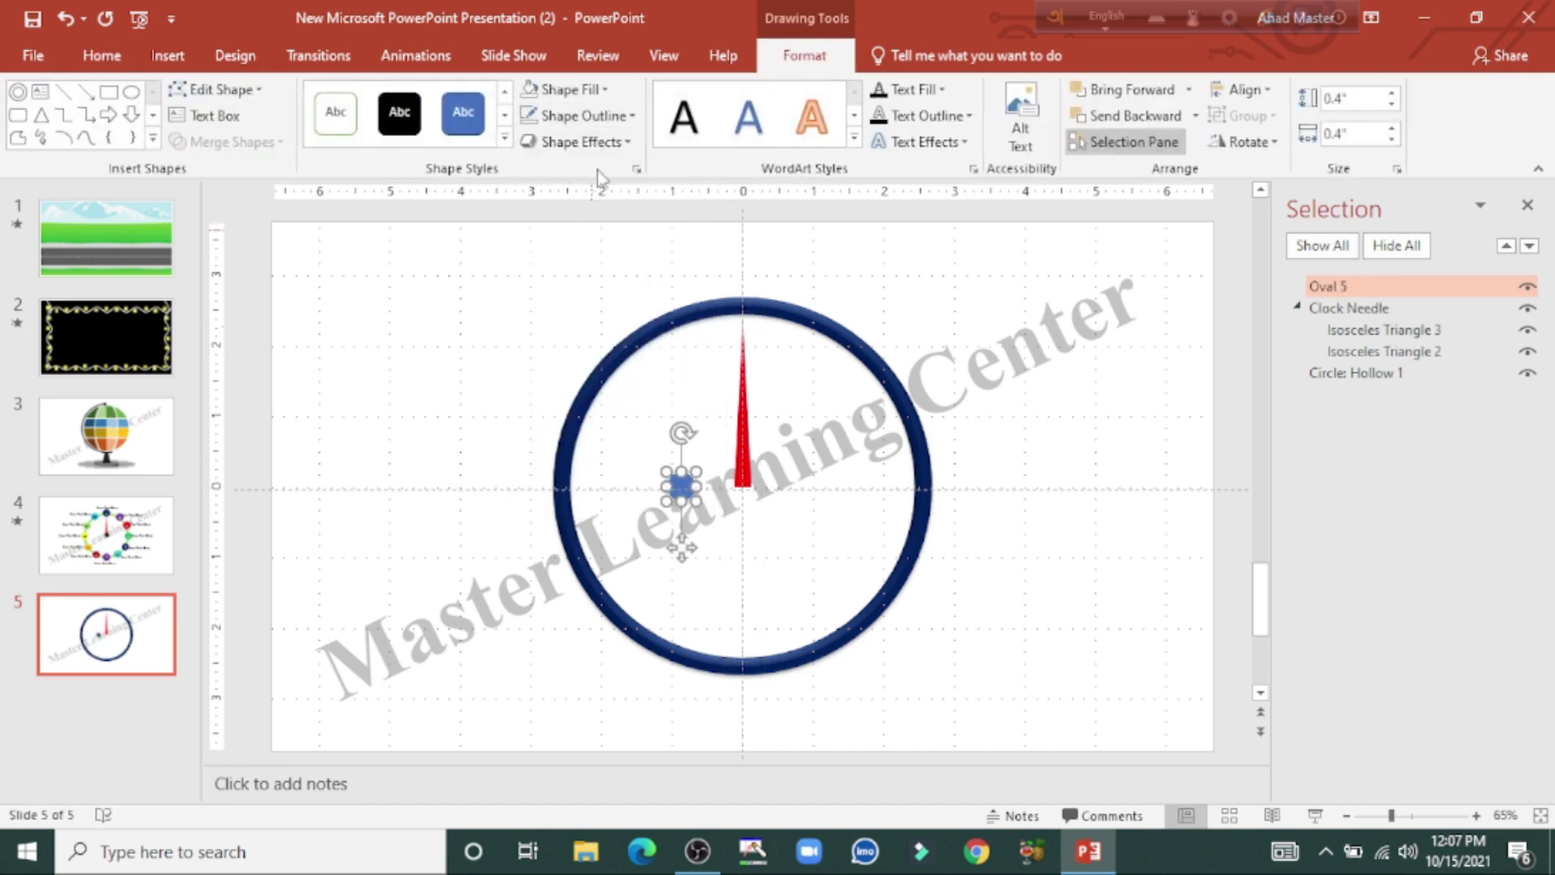
- Fill the small circle with black and apply a preset shape effect to it
left_click(564, 90)
left_click(547, 143)
left_click(592, 146)
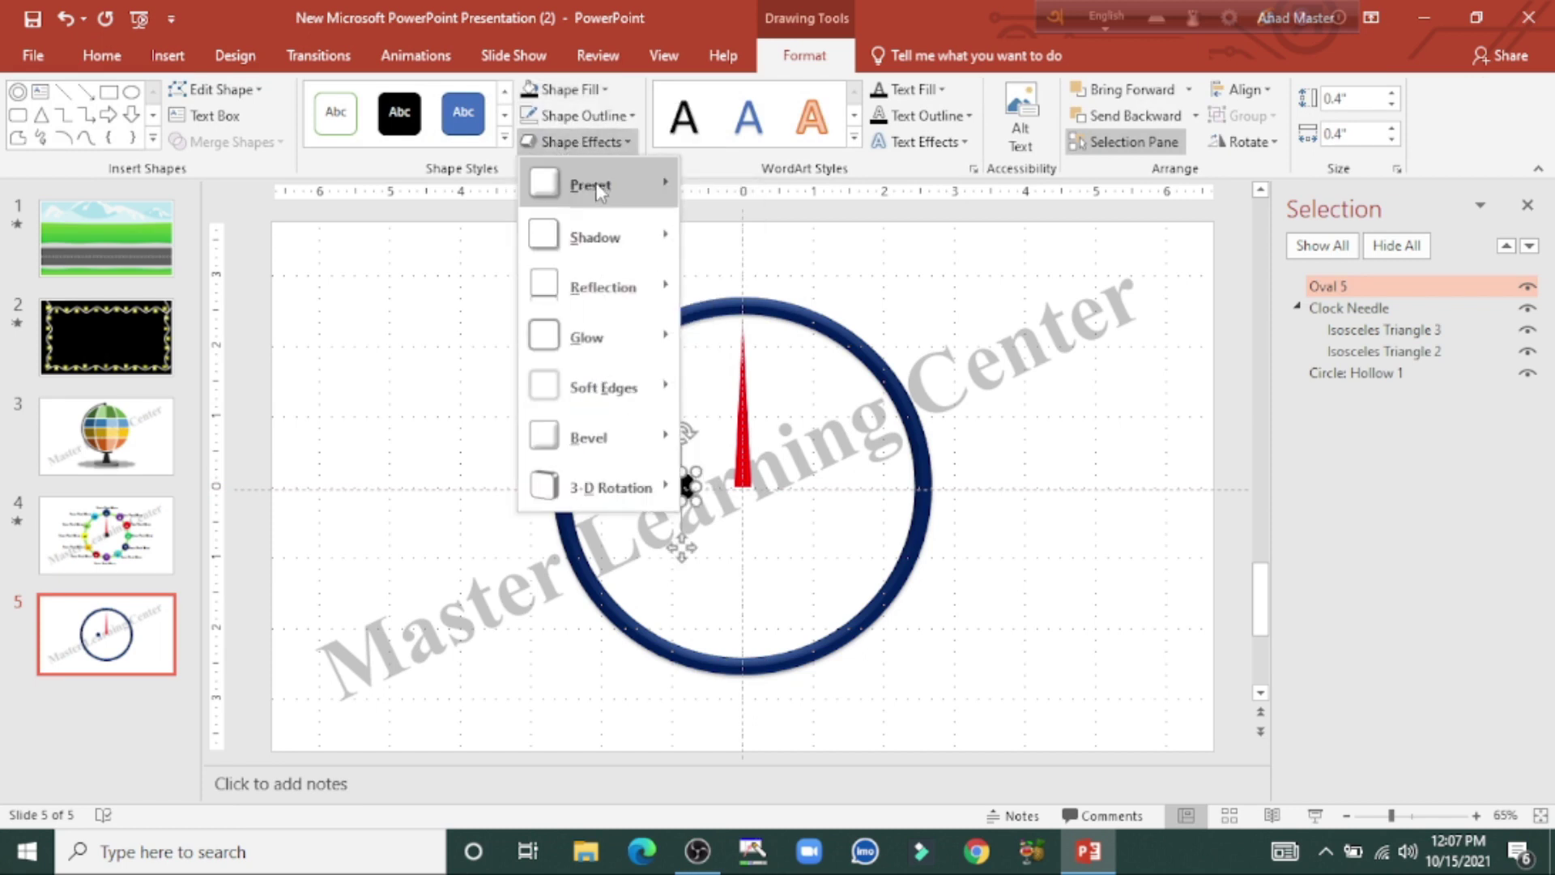
mouse_move(593, 189)
left_click(762, 311)
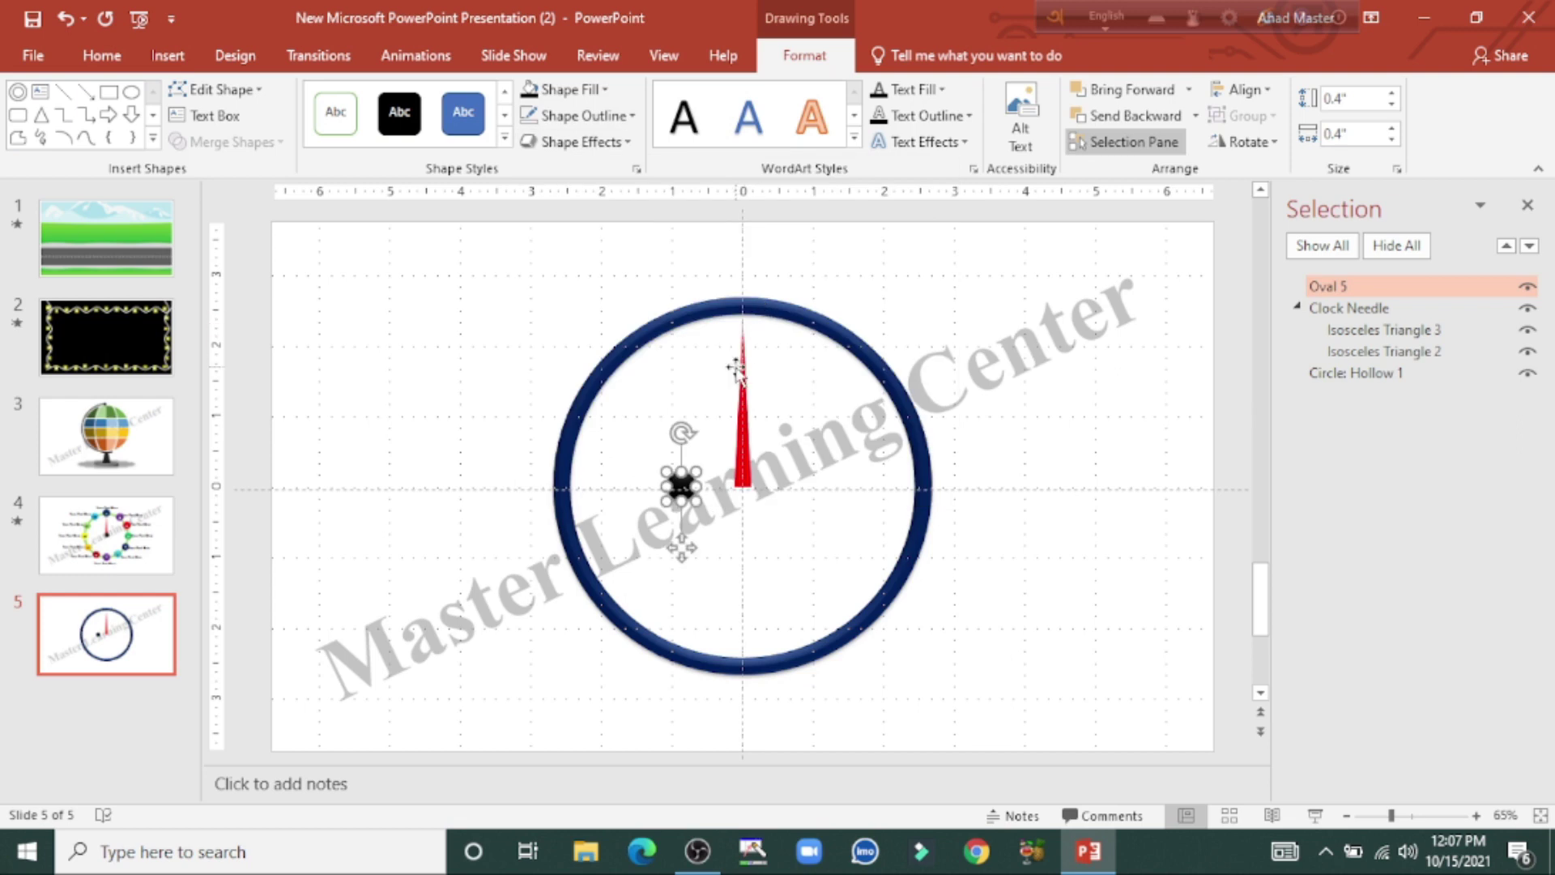
- Center the black circle over the clock hand's base at the ring's middle and close the list of slide objects
left_click_drag(681, 549, 743, 552)
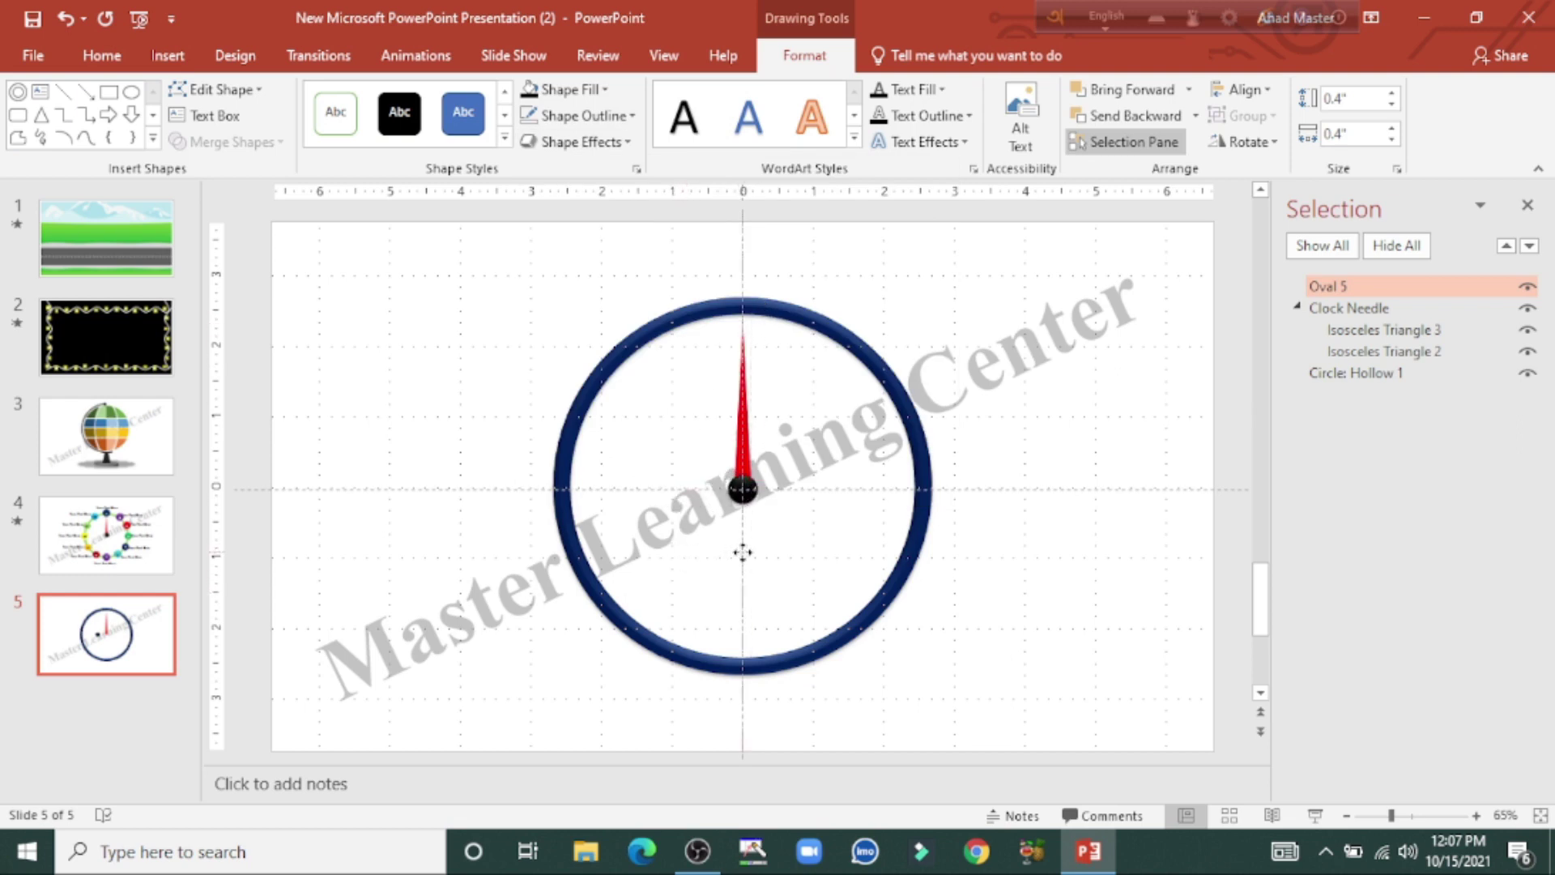
left_click(743, 552)
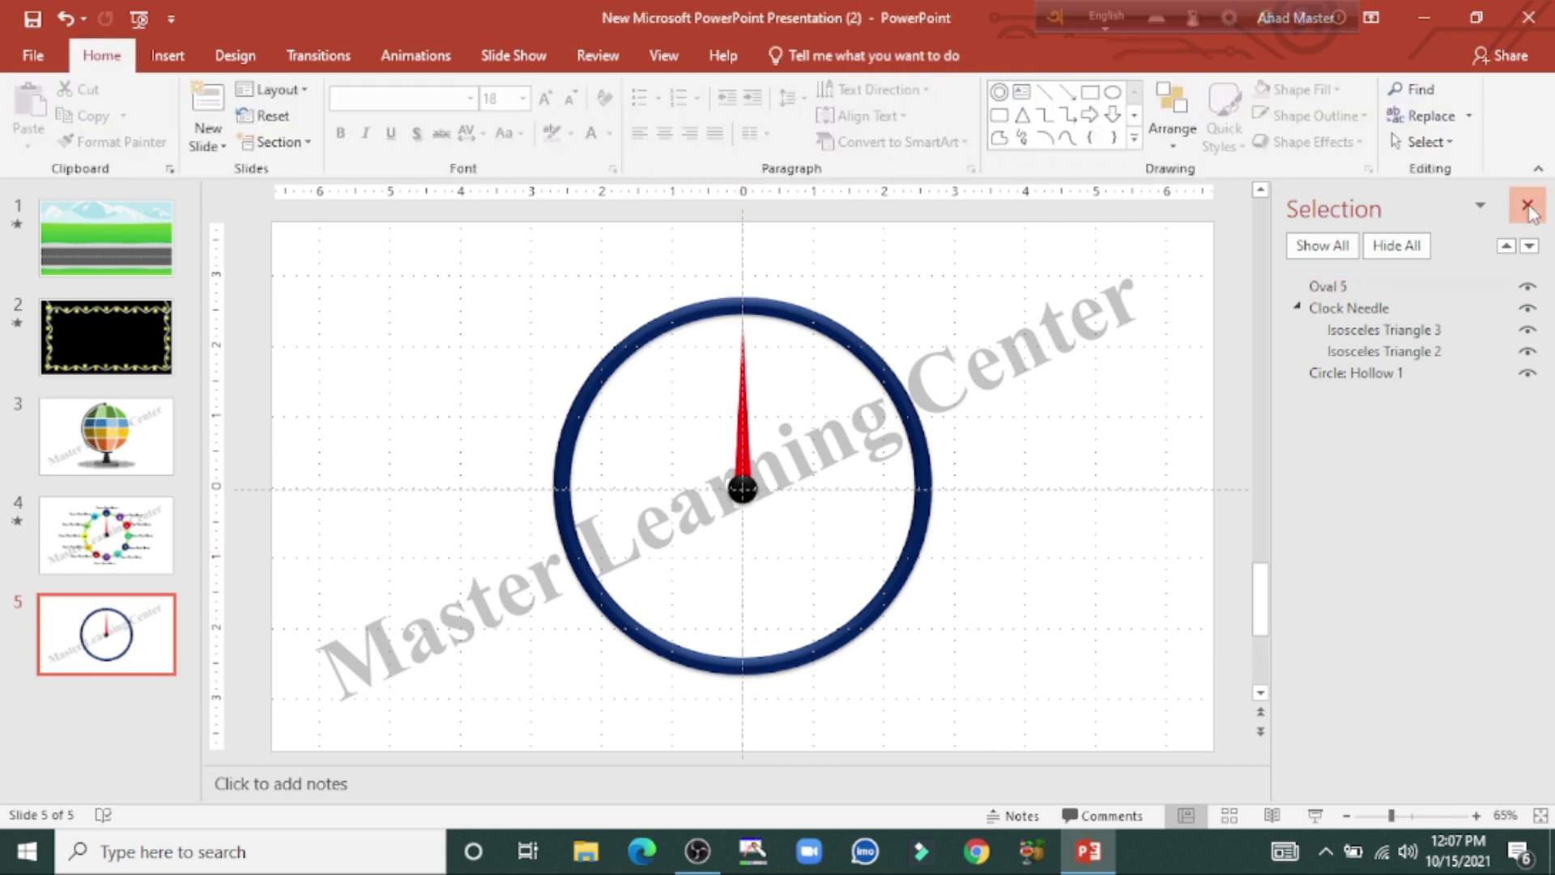
left_click(1528, 205)
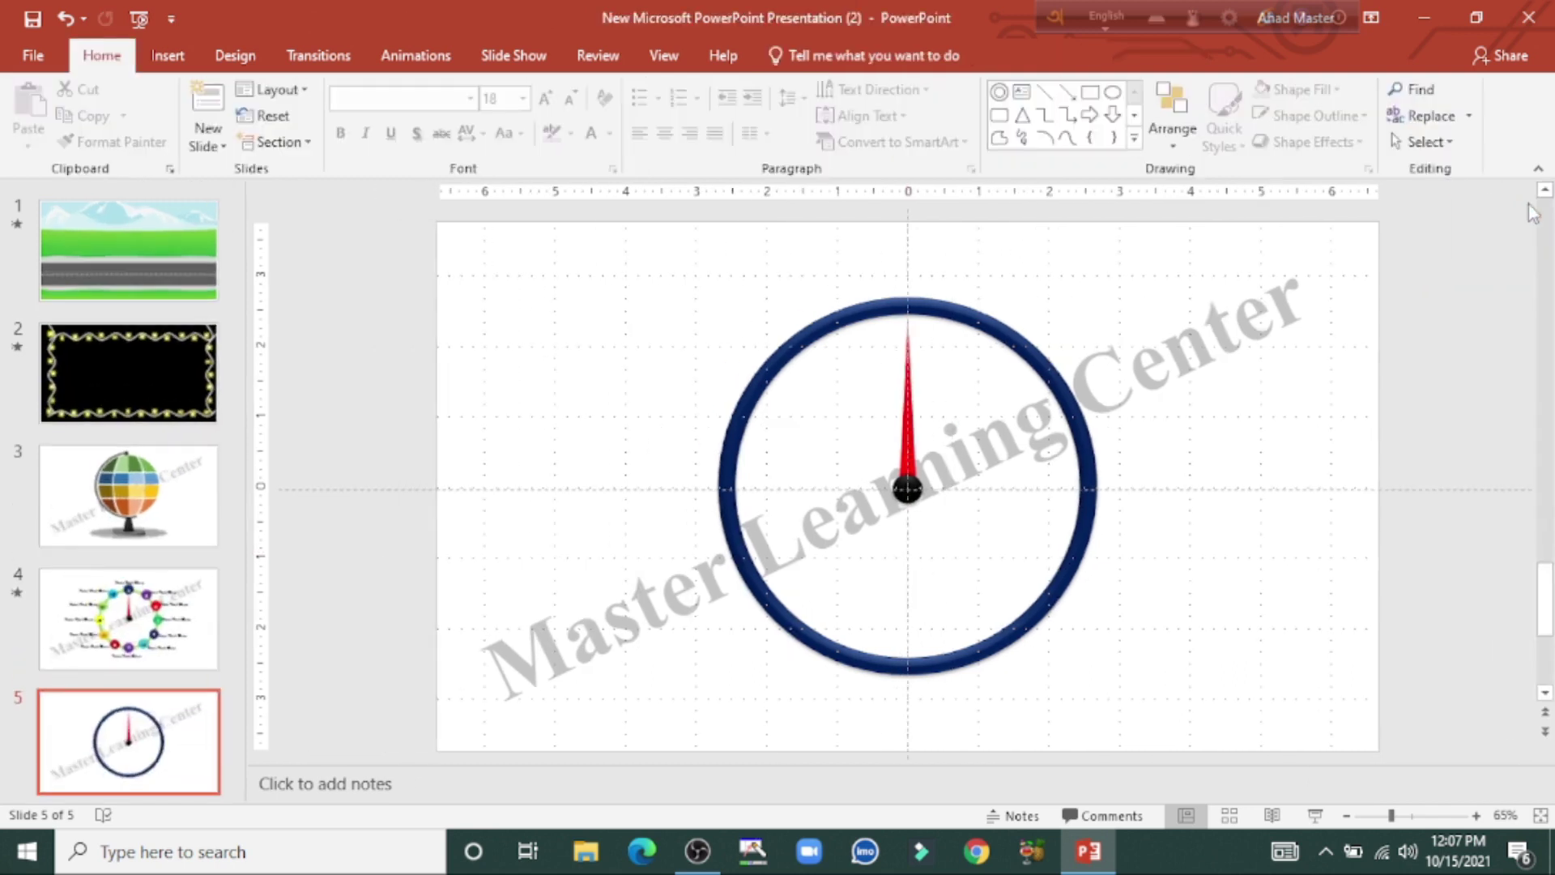
- Apply a Wipe entrance animation with direction From Bottom to the clock needle group and preview it
left_click(908, 414)
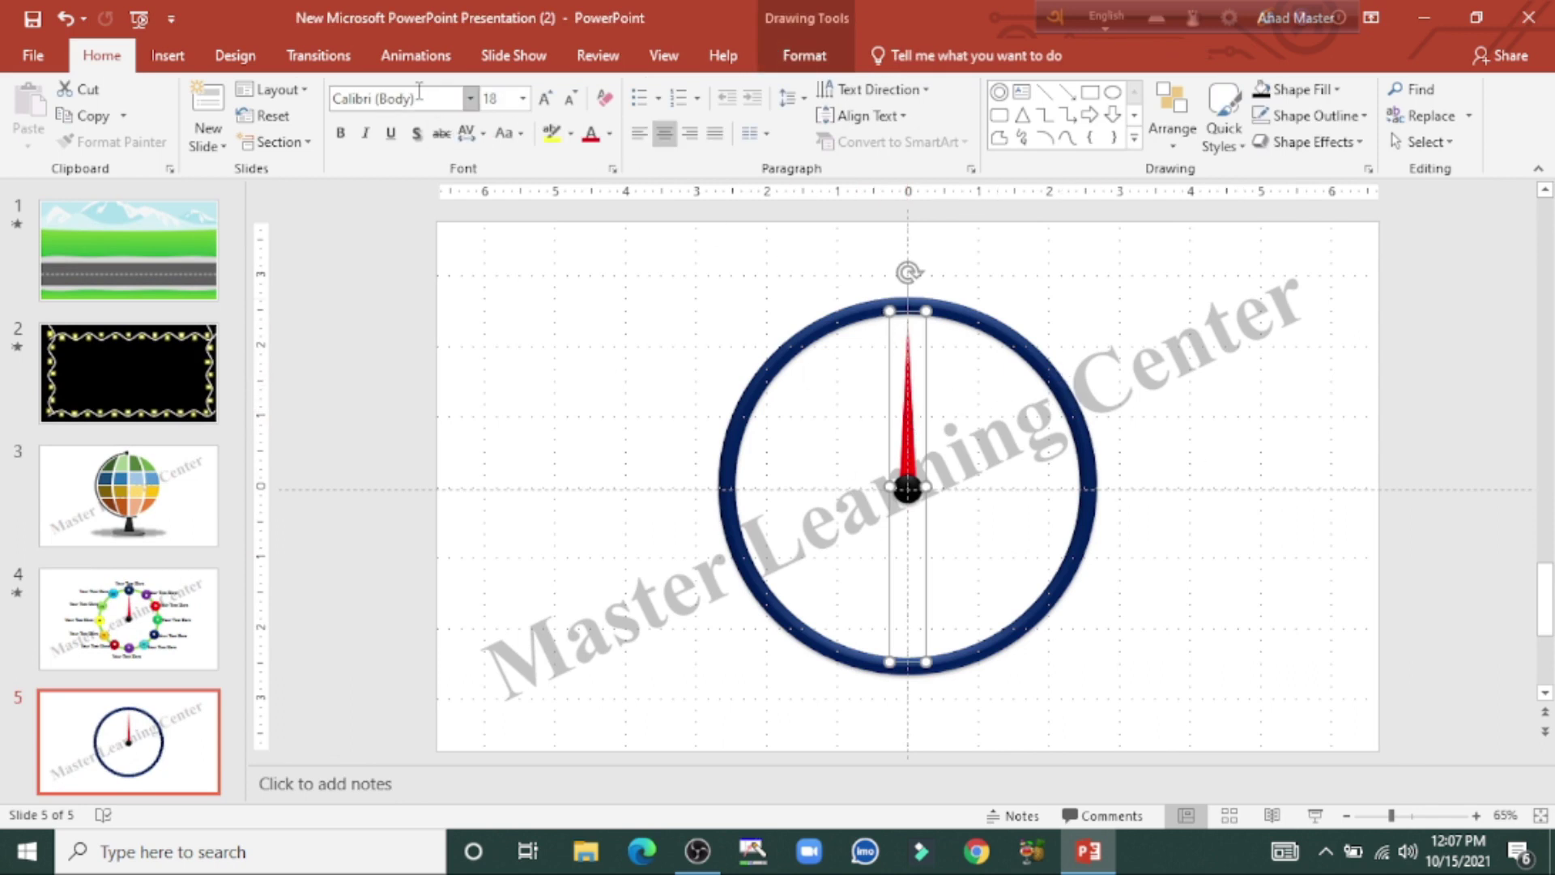
left_click(416, 57)
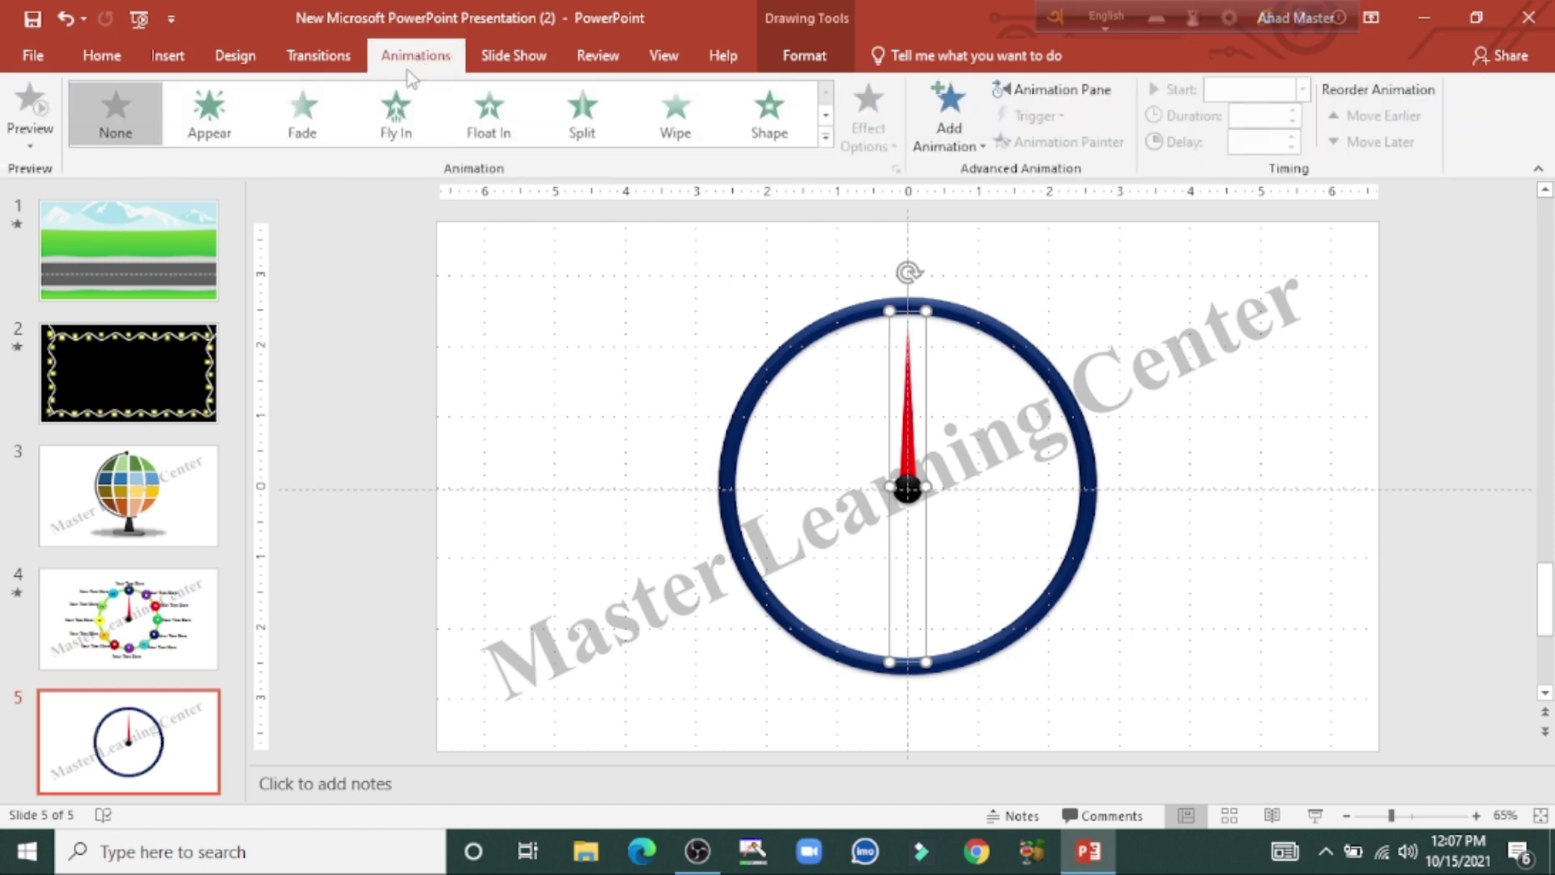
left_click(676, 118)
left_click(869, 129)
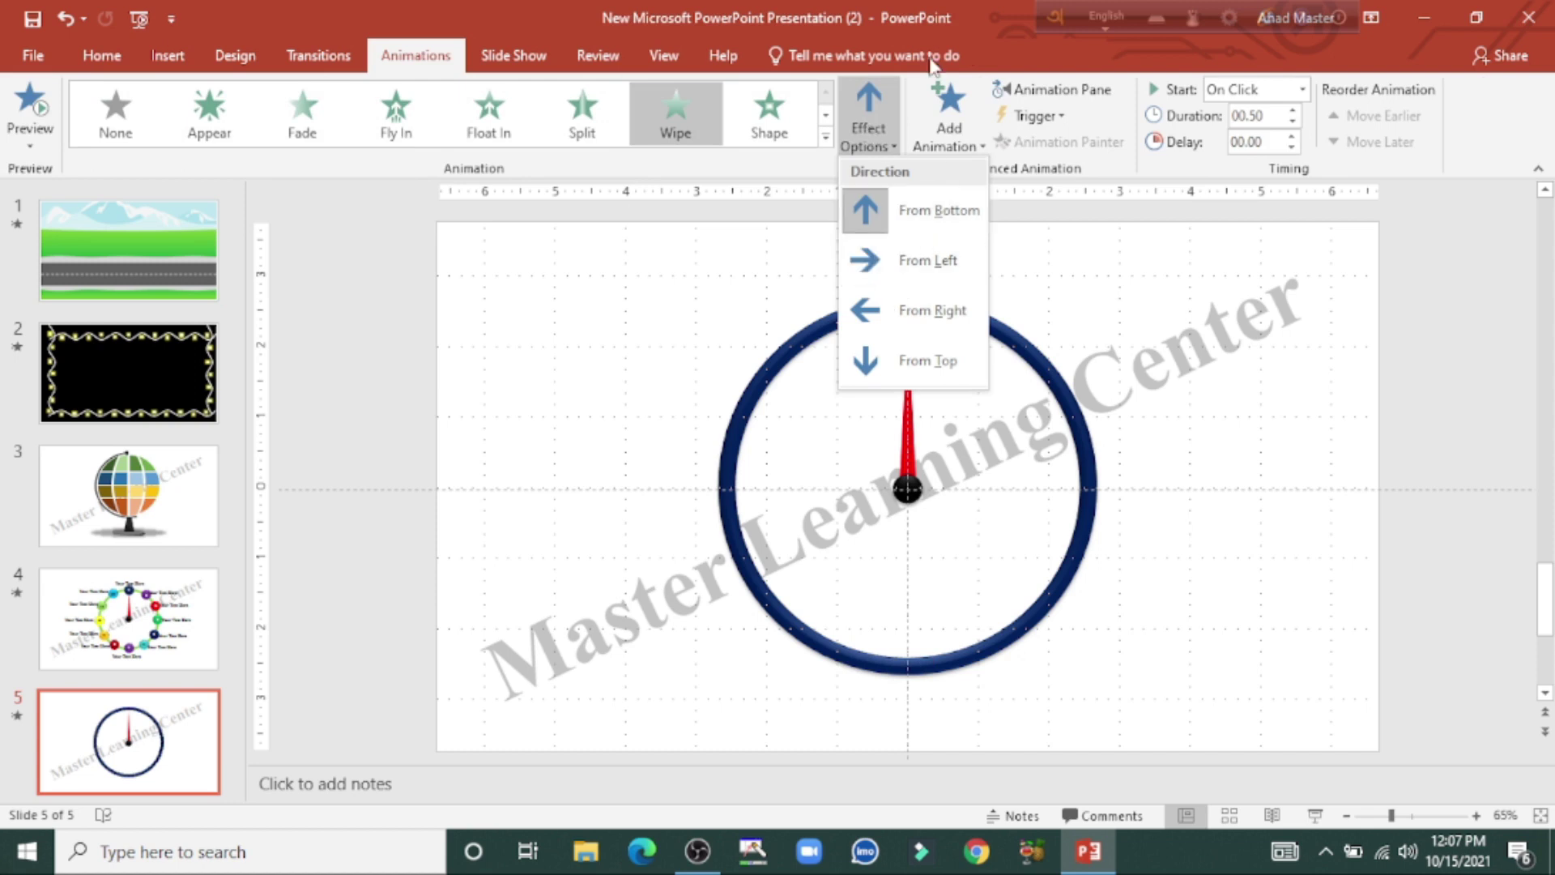
left_click(938, 224)
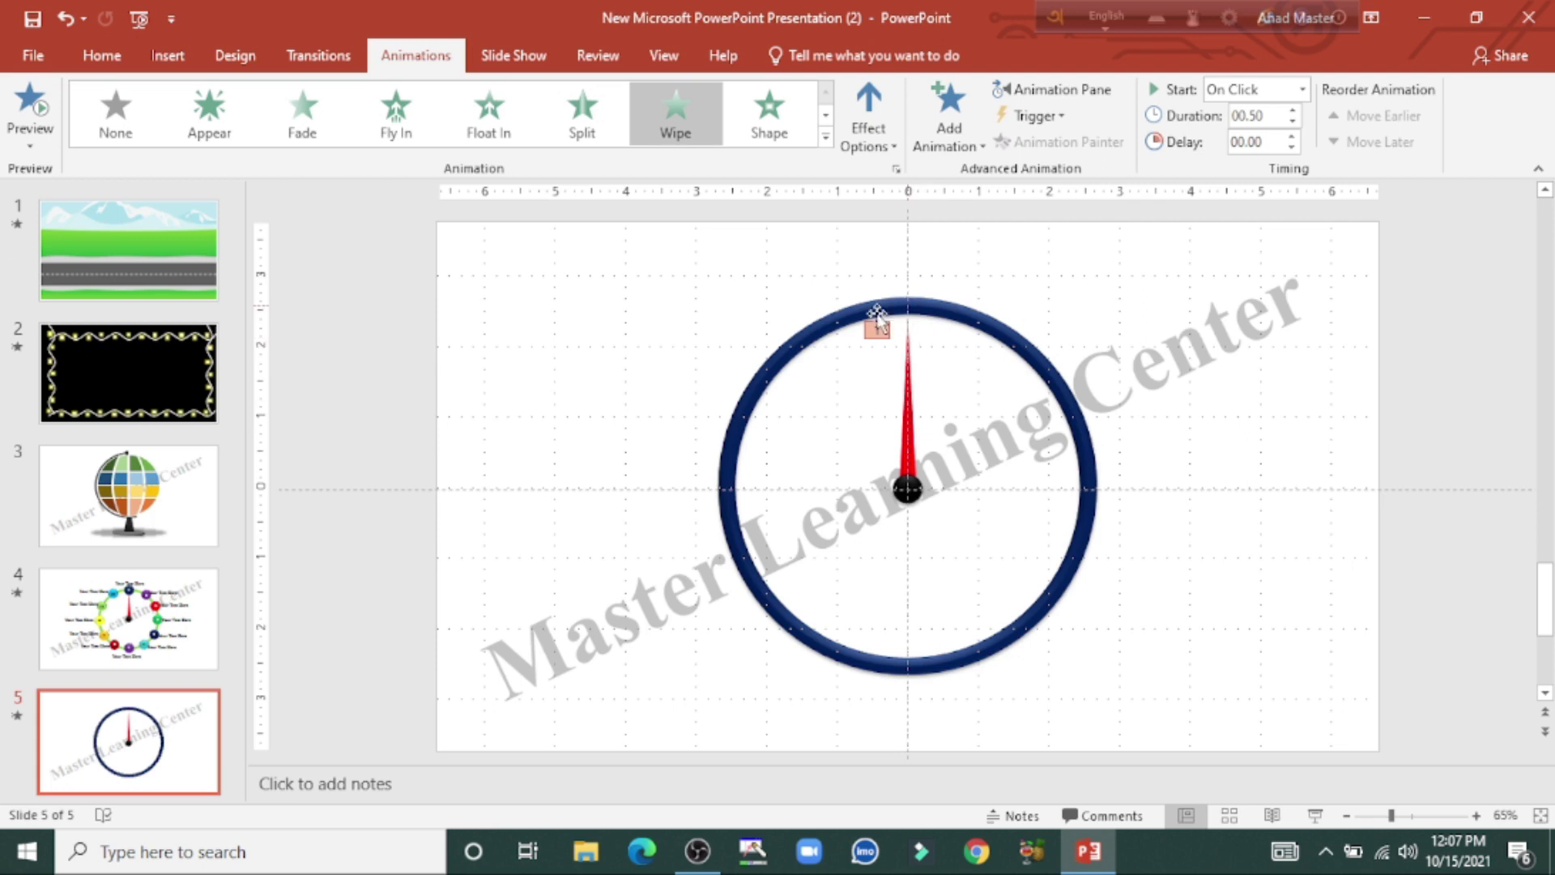
left_click(26, 110)
- Duplicate the central black circle and place the copy on the ring's top, centered on the clock hand
left_click(101, 55)
left_click(909, 490)
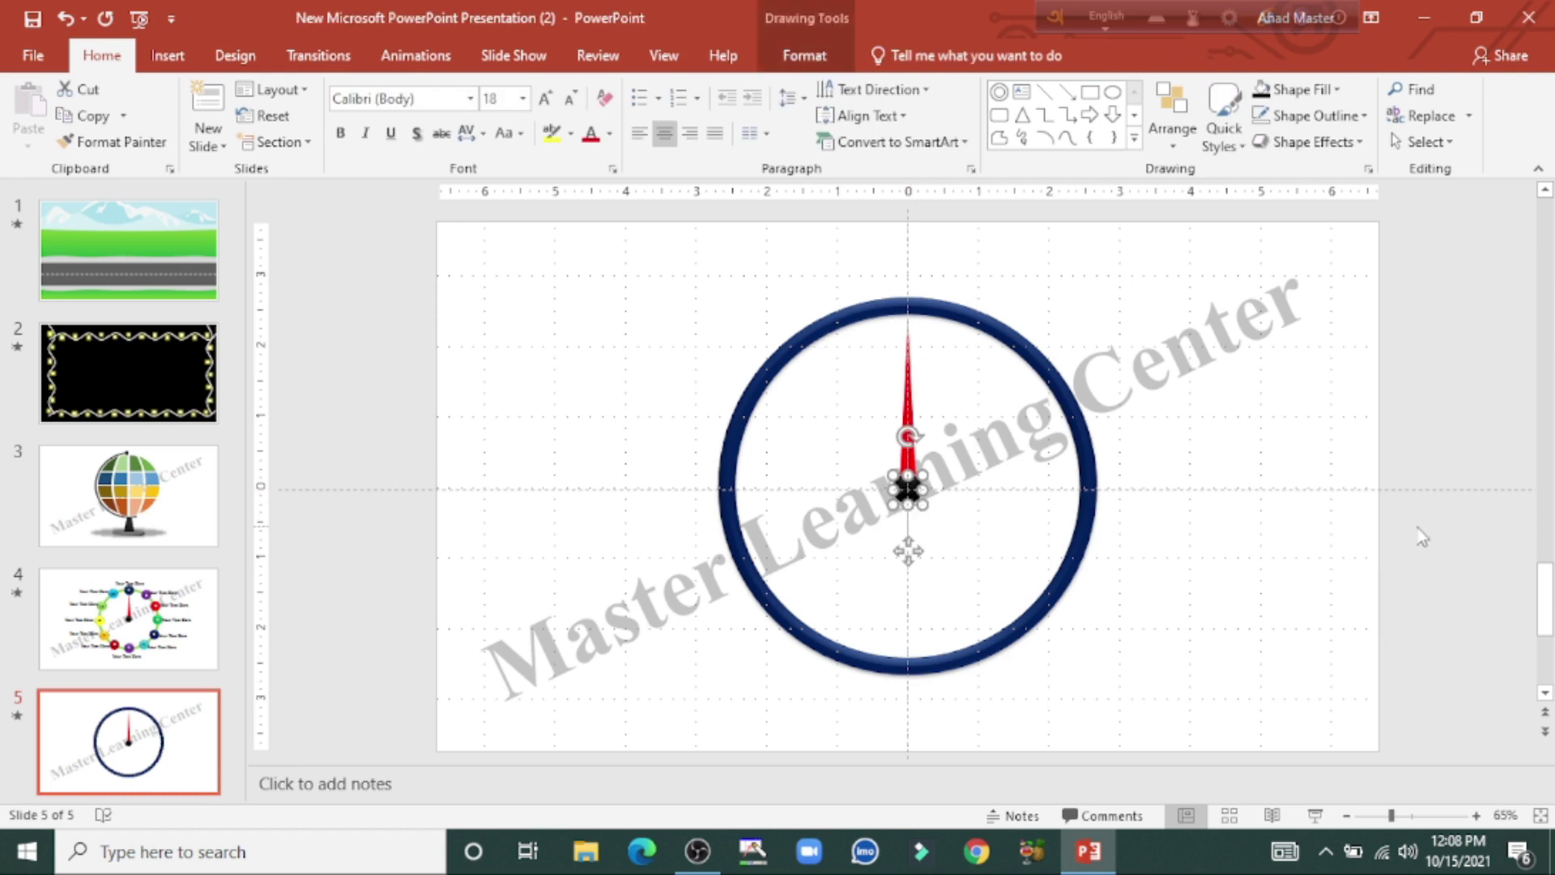
key("Right")
key("Right")
key("Down")
key("Down")
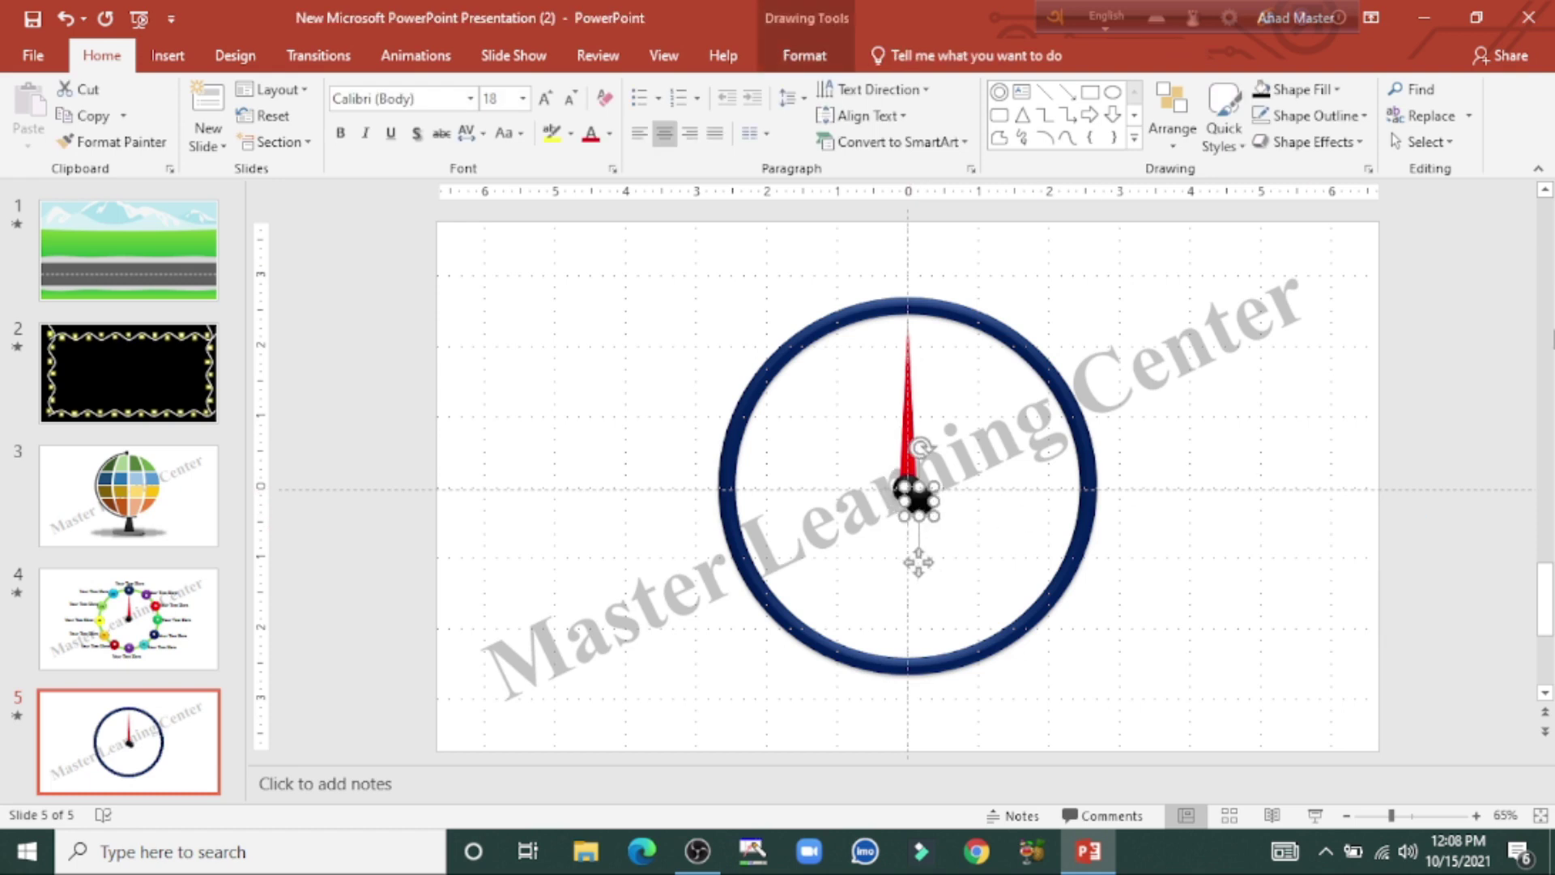
left_click_drag(918, 561, 912, 368)
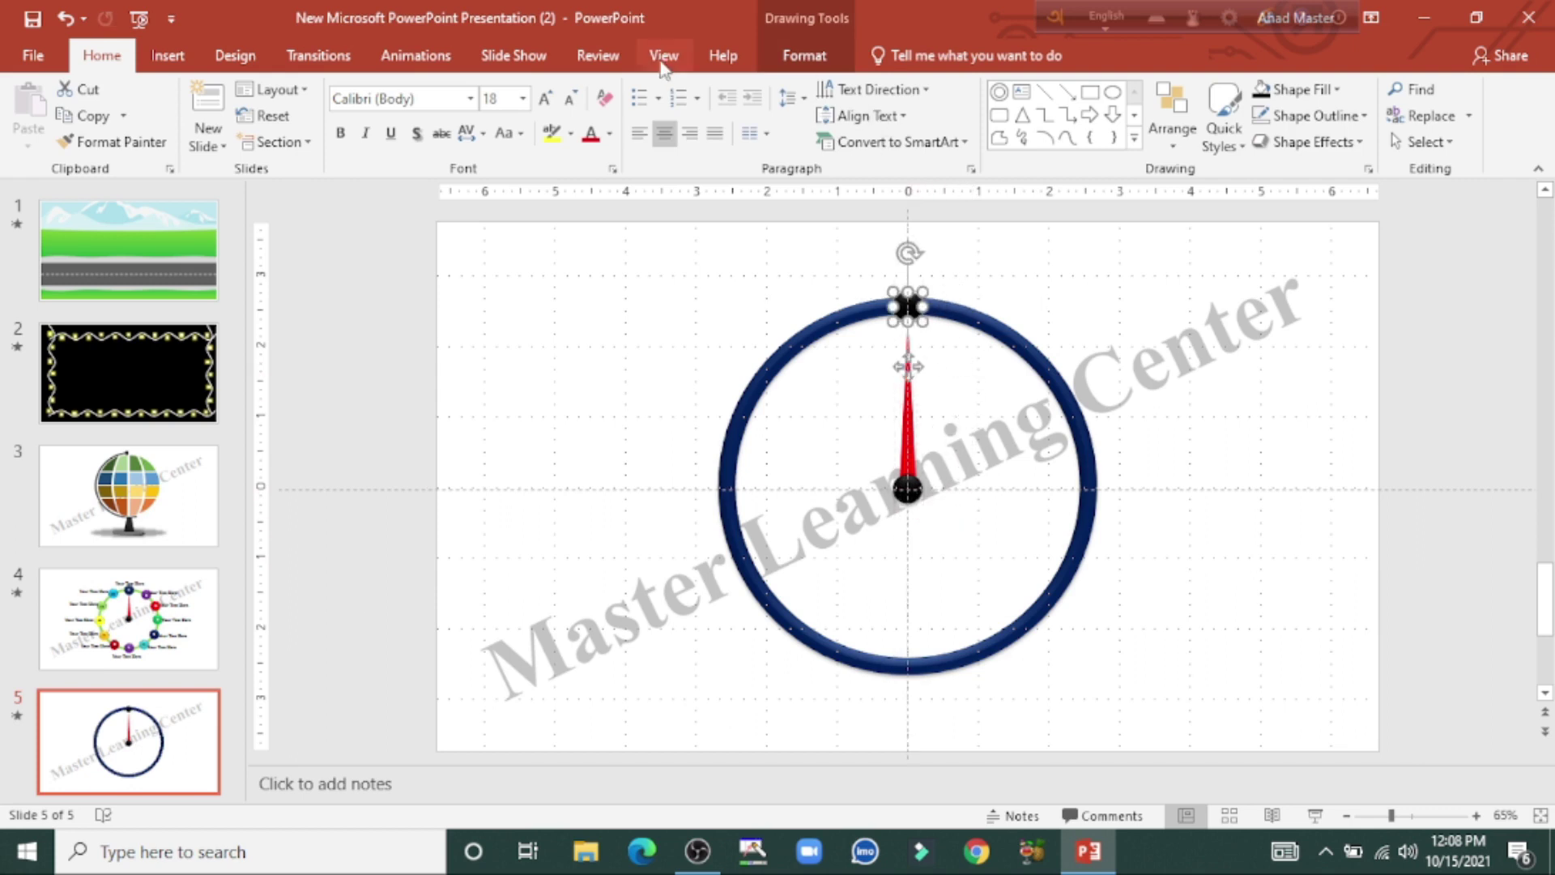
- Enlarge the top black circle to 0.6" by 0.6" and recenter it on the ring's top
left_click(786, 46)
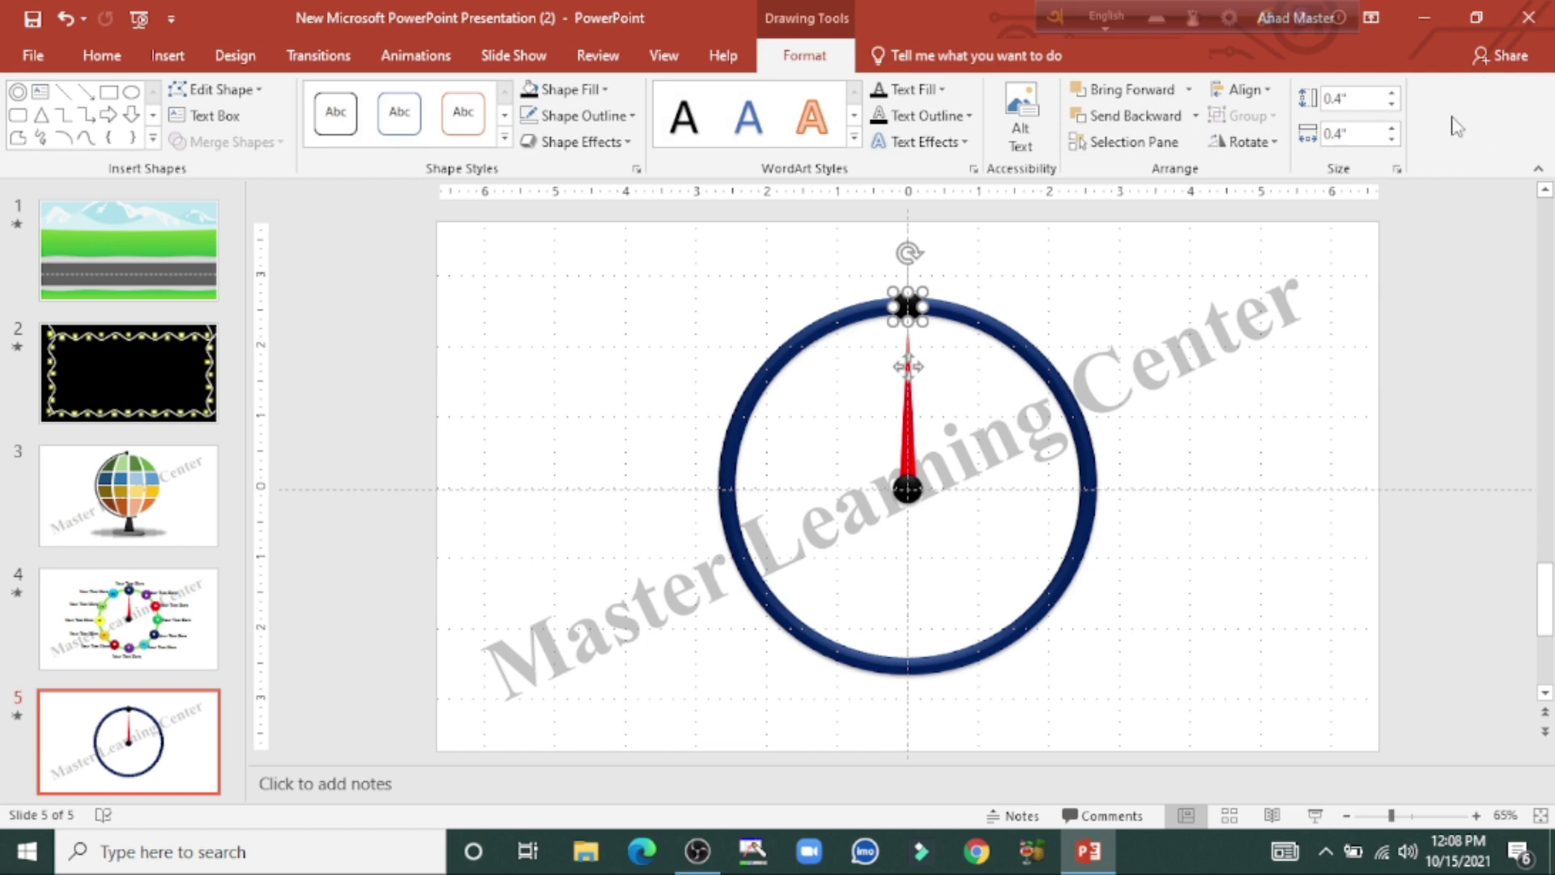
left_click(1392, 94)
left_click(1392, 94)
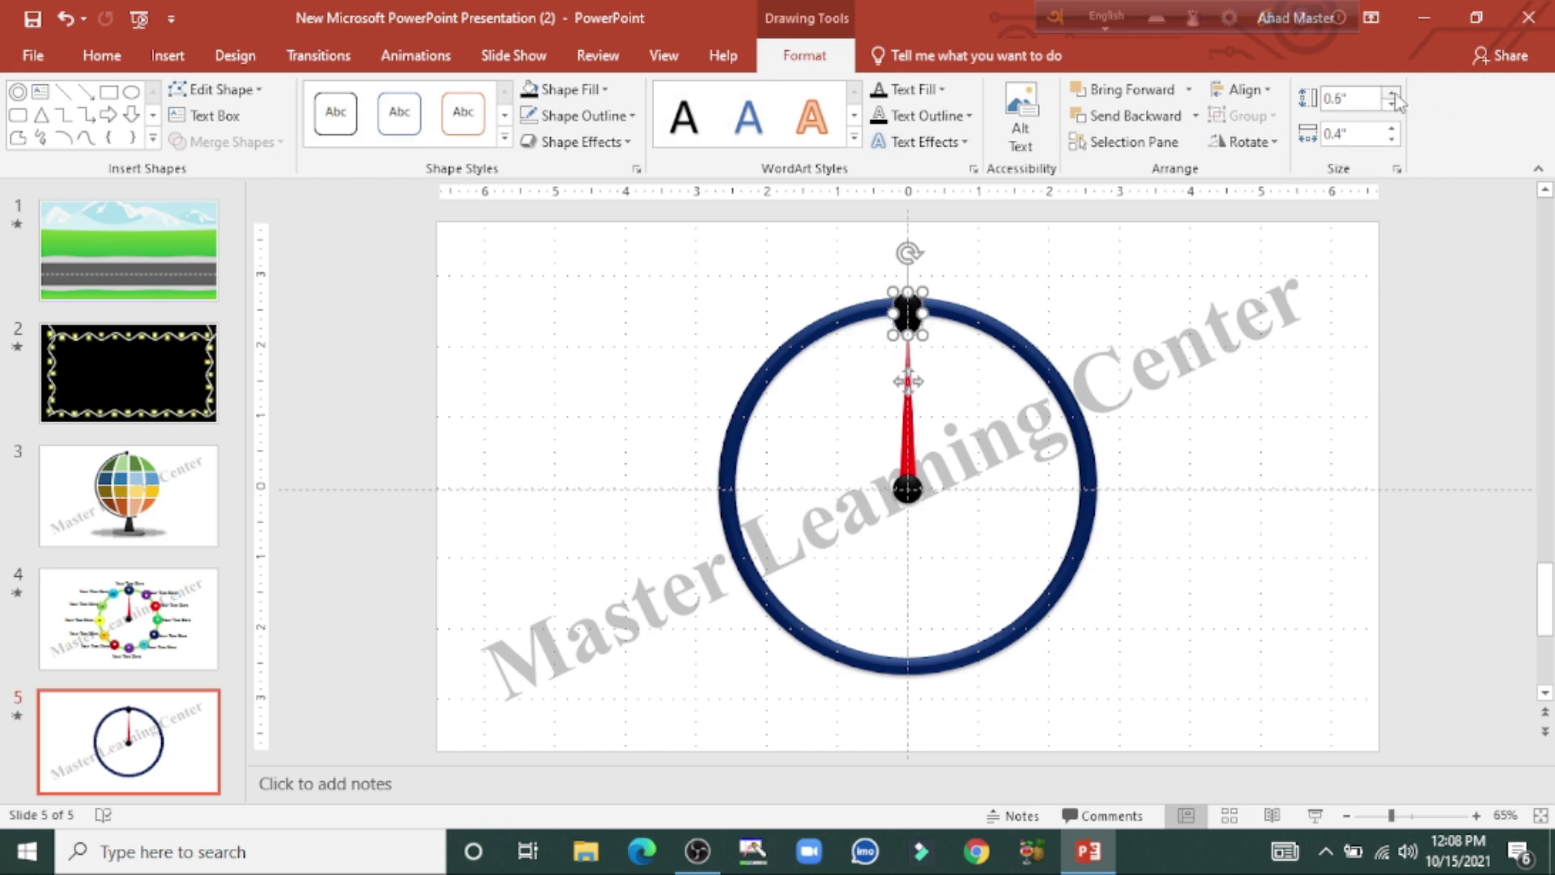
left_click(1393, 128)
left_click(1393, 128)
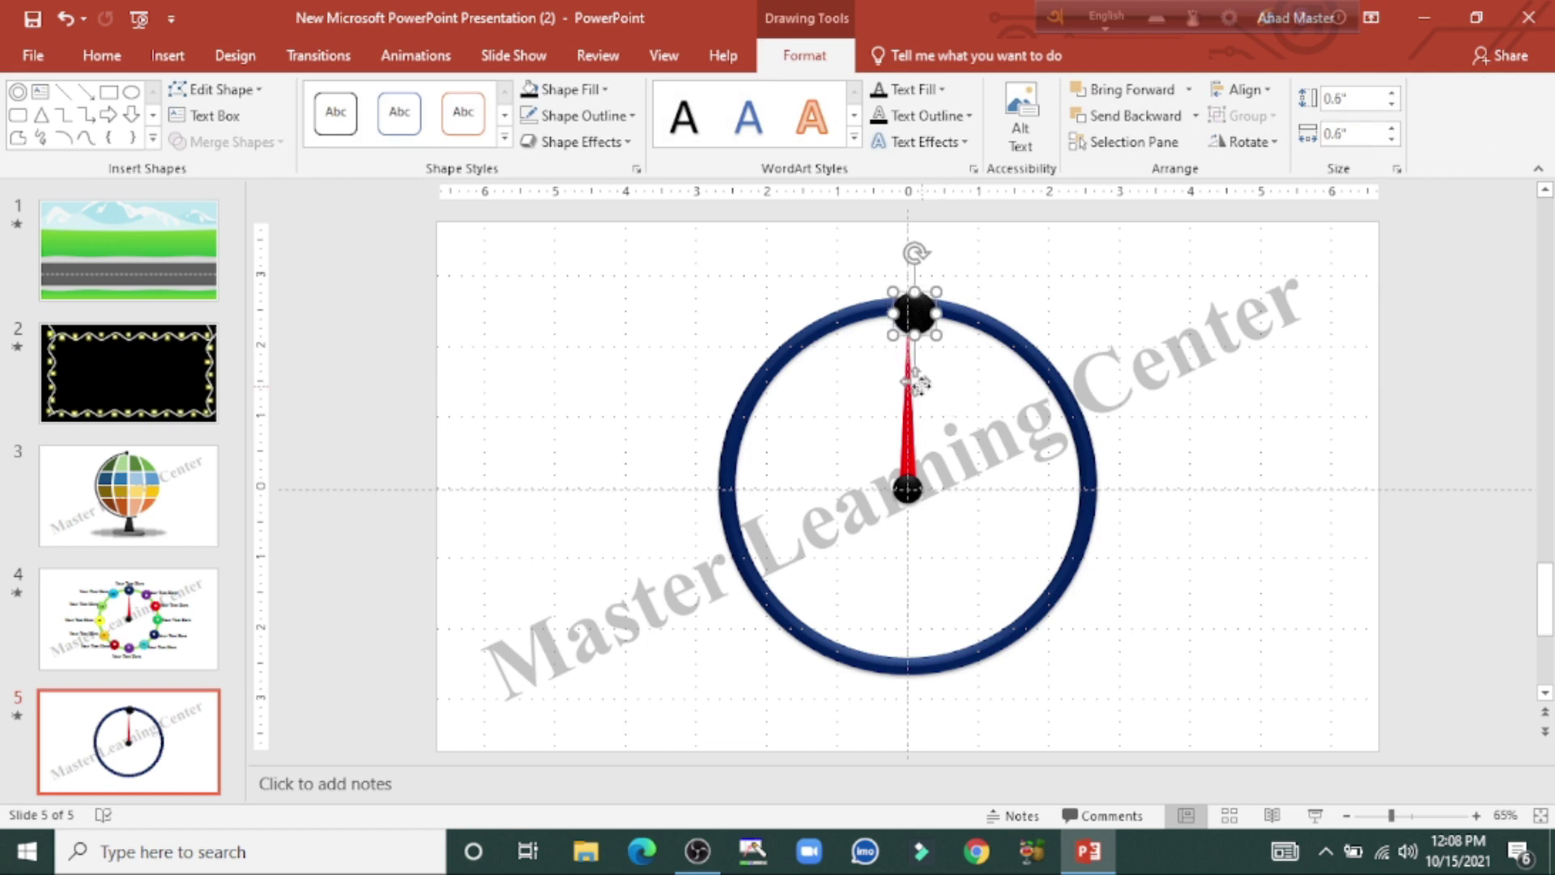
left_click(915, 377)
left_click_drag(915, 377, 916, 380)
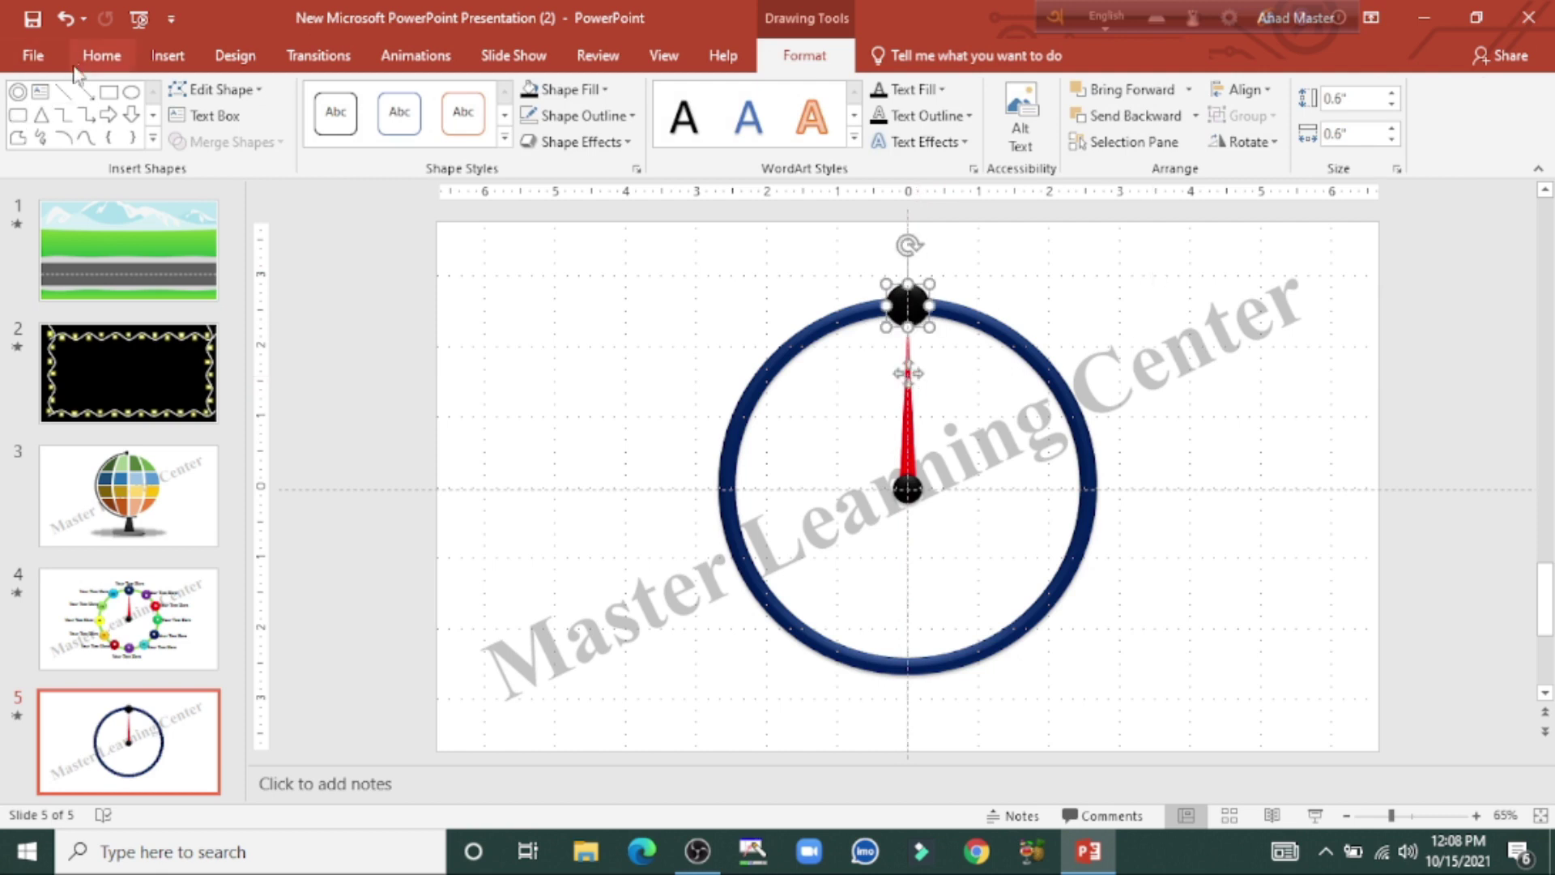
- Set the top black marker's text to Times New Roman, size 28
left_click(101, 55)
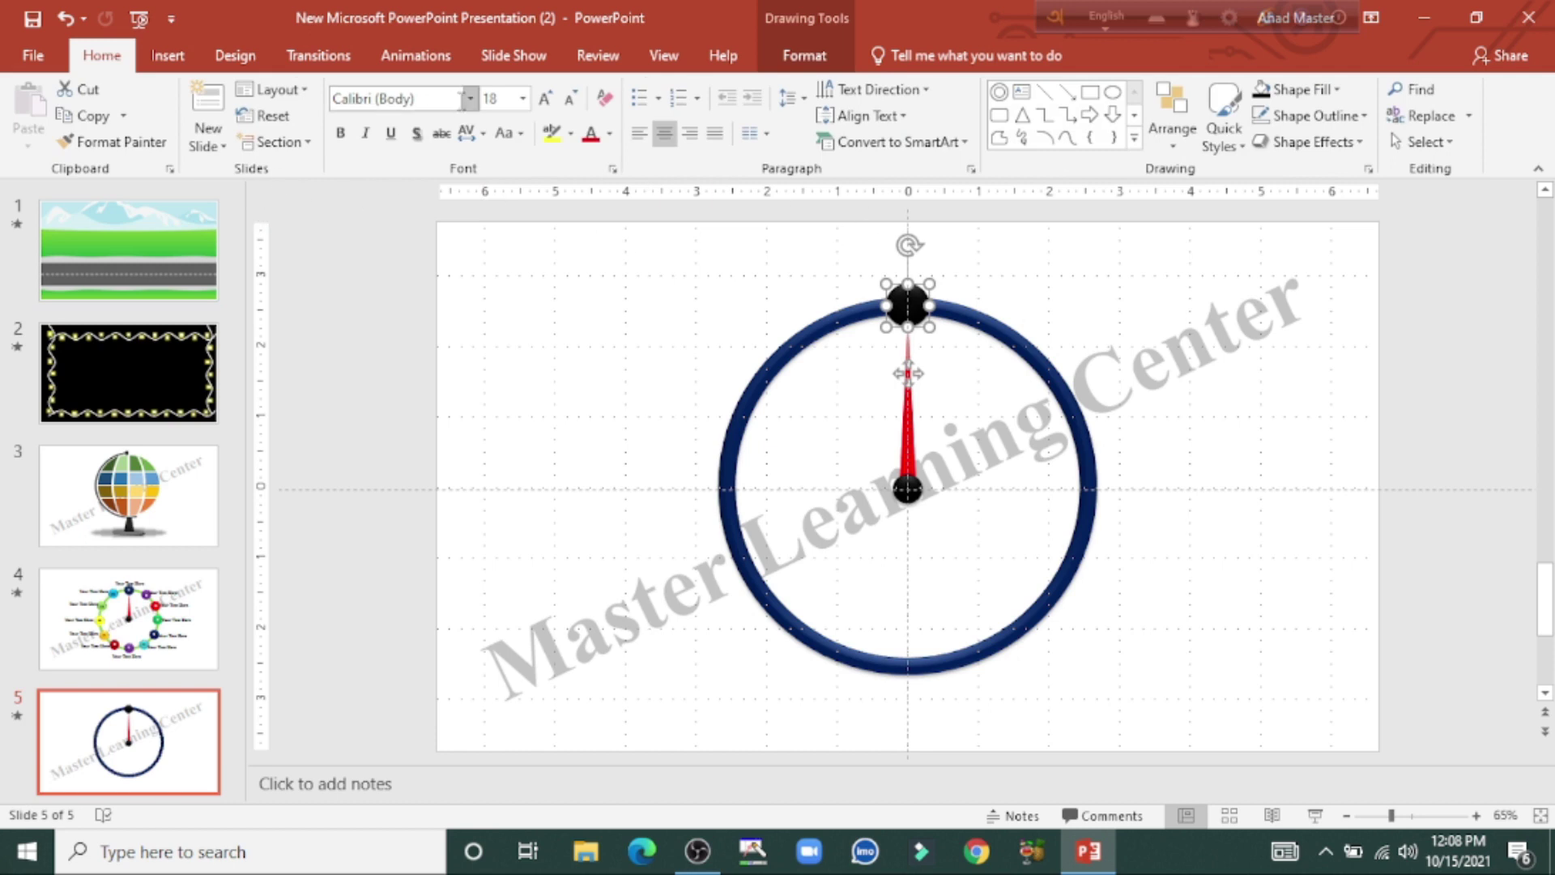
left_click(471, 98)
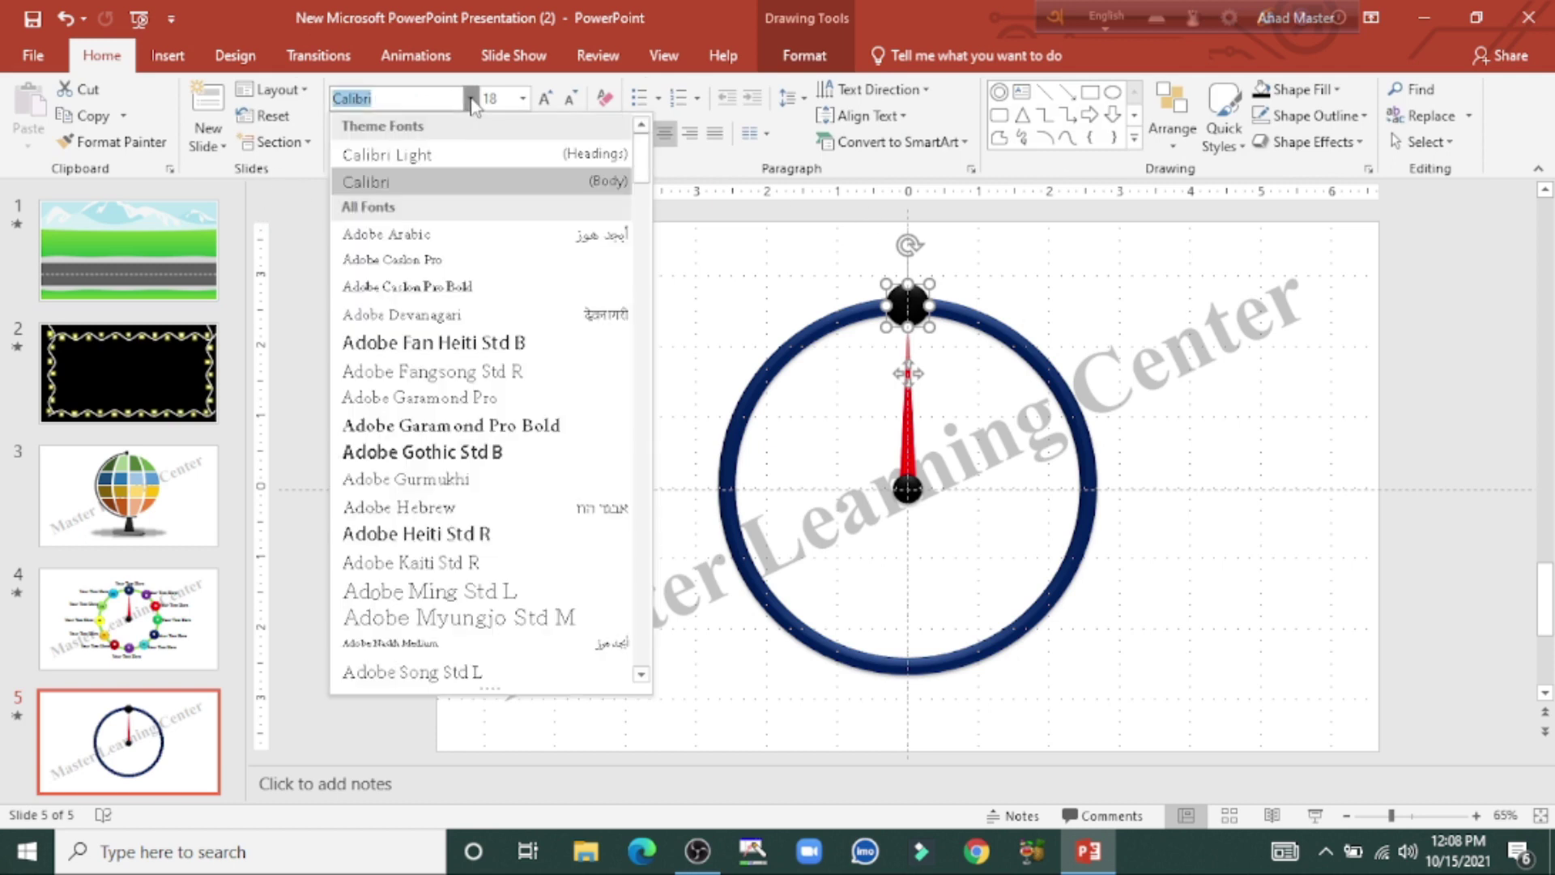
type("Times New Roman")
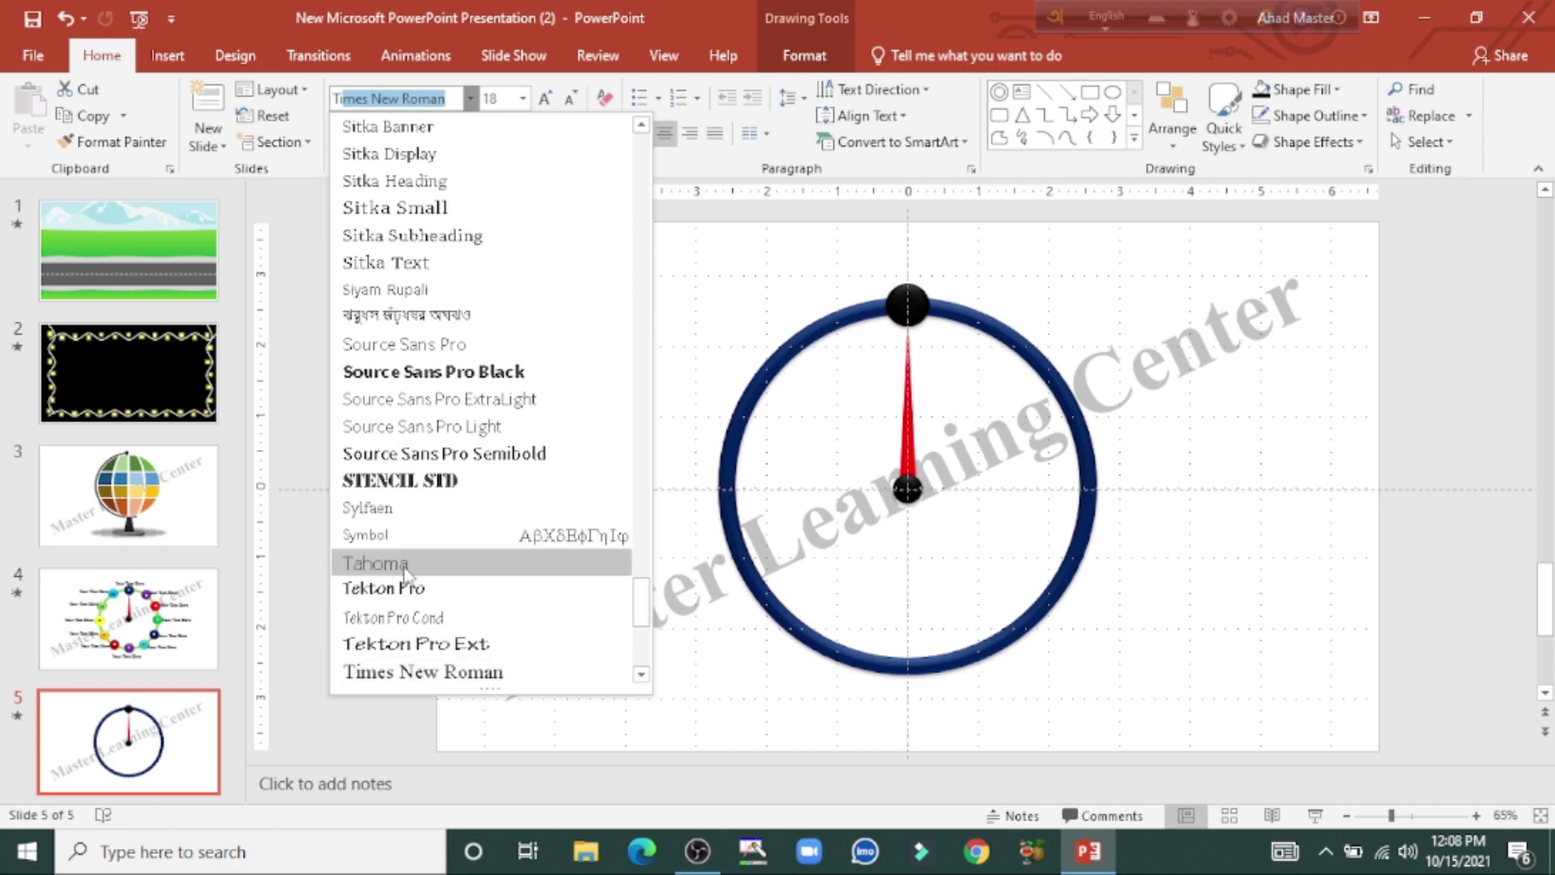
key("Return")
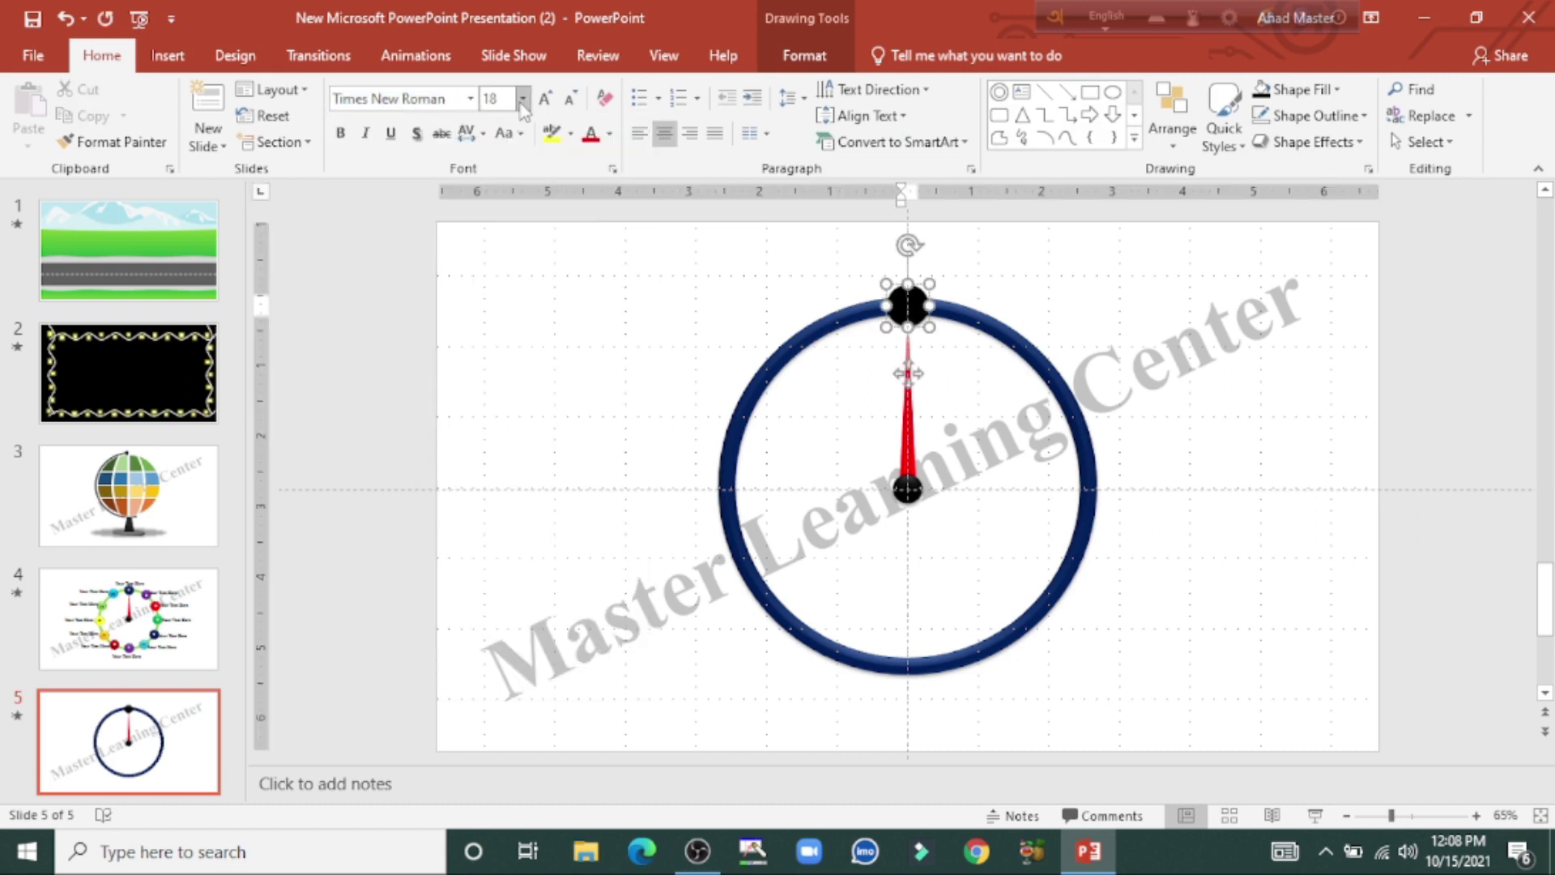
left_click(523, 99)
left_click(499, 369)
- Label the top black marker with a bold number 1 and keep the marker selected
key("ctrl+a")
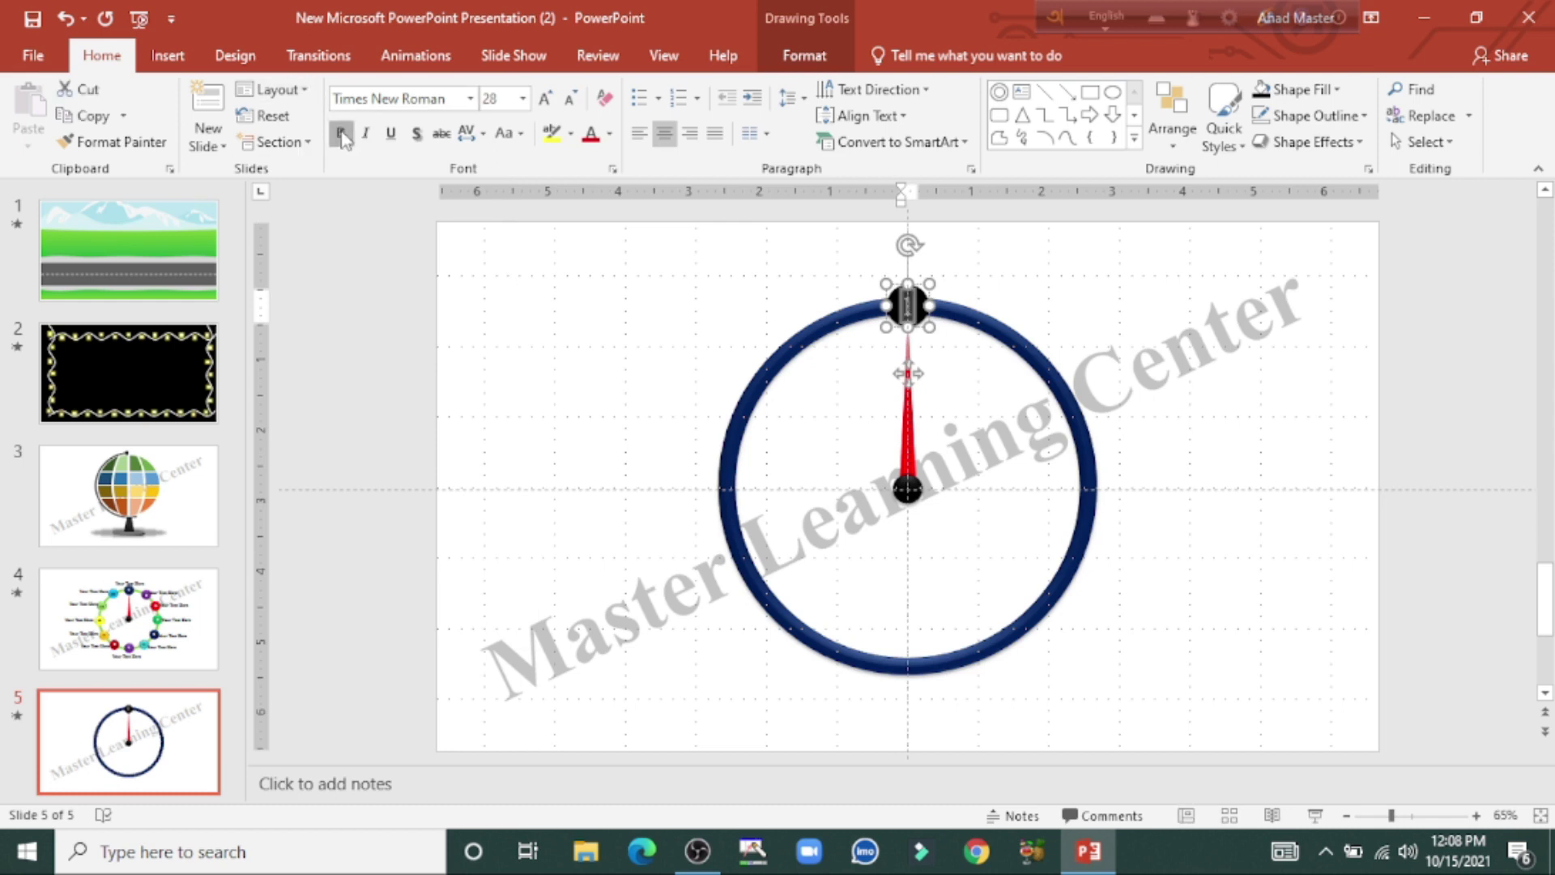
left_click(341, 133)
left_click(1013, 315)
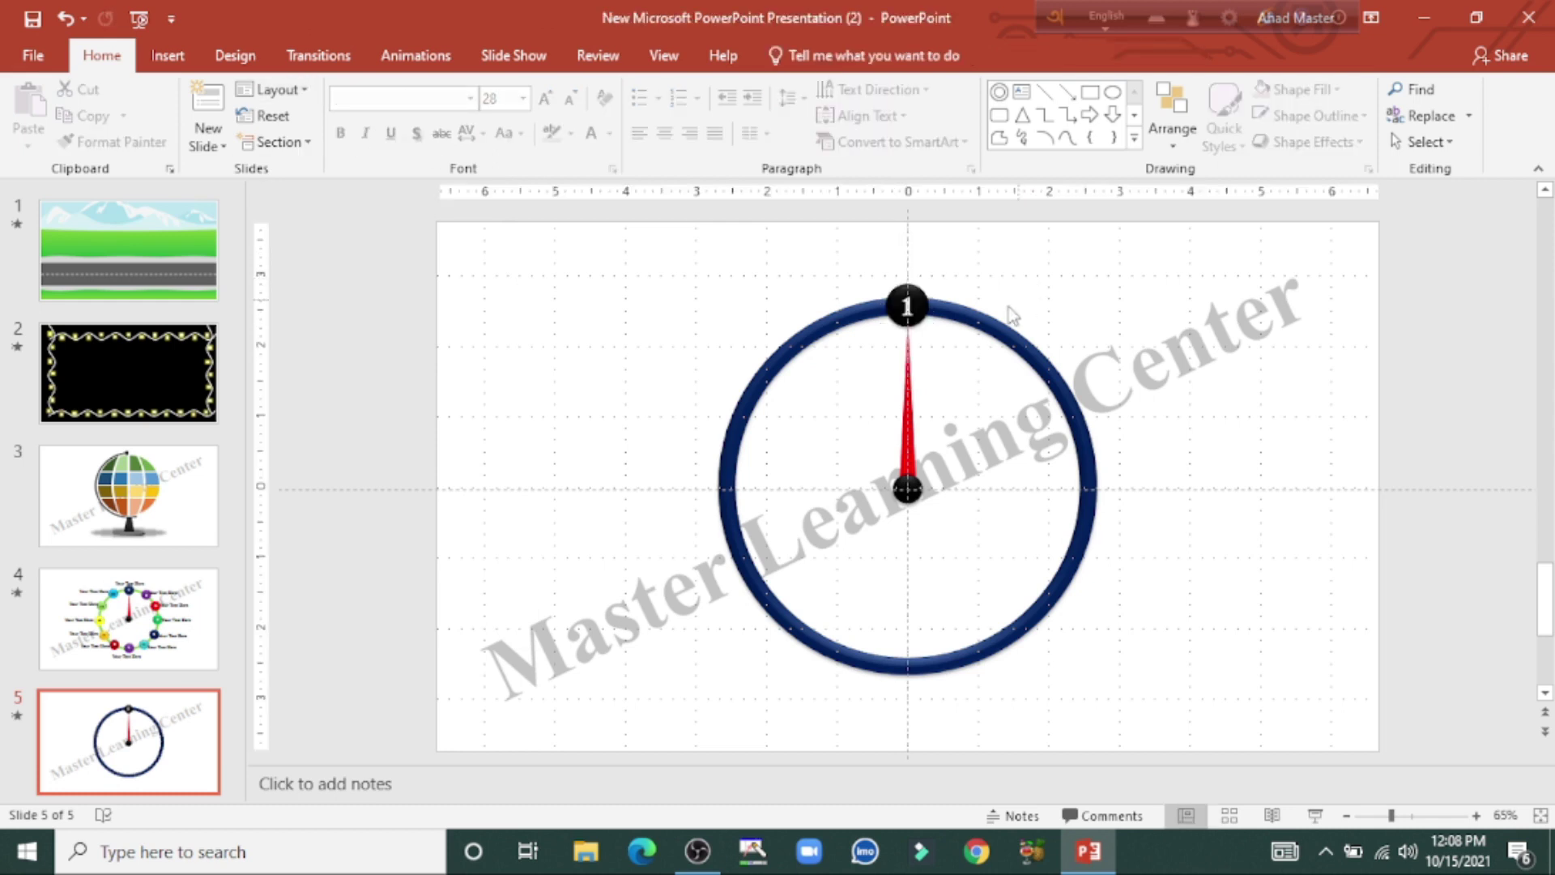
left_click(920, 306)
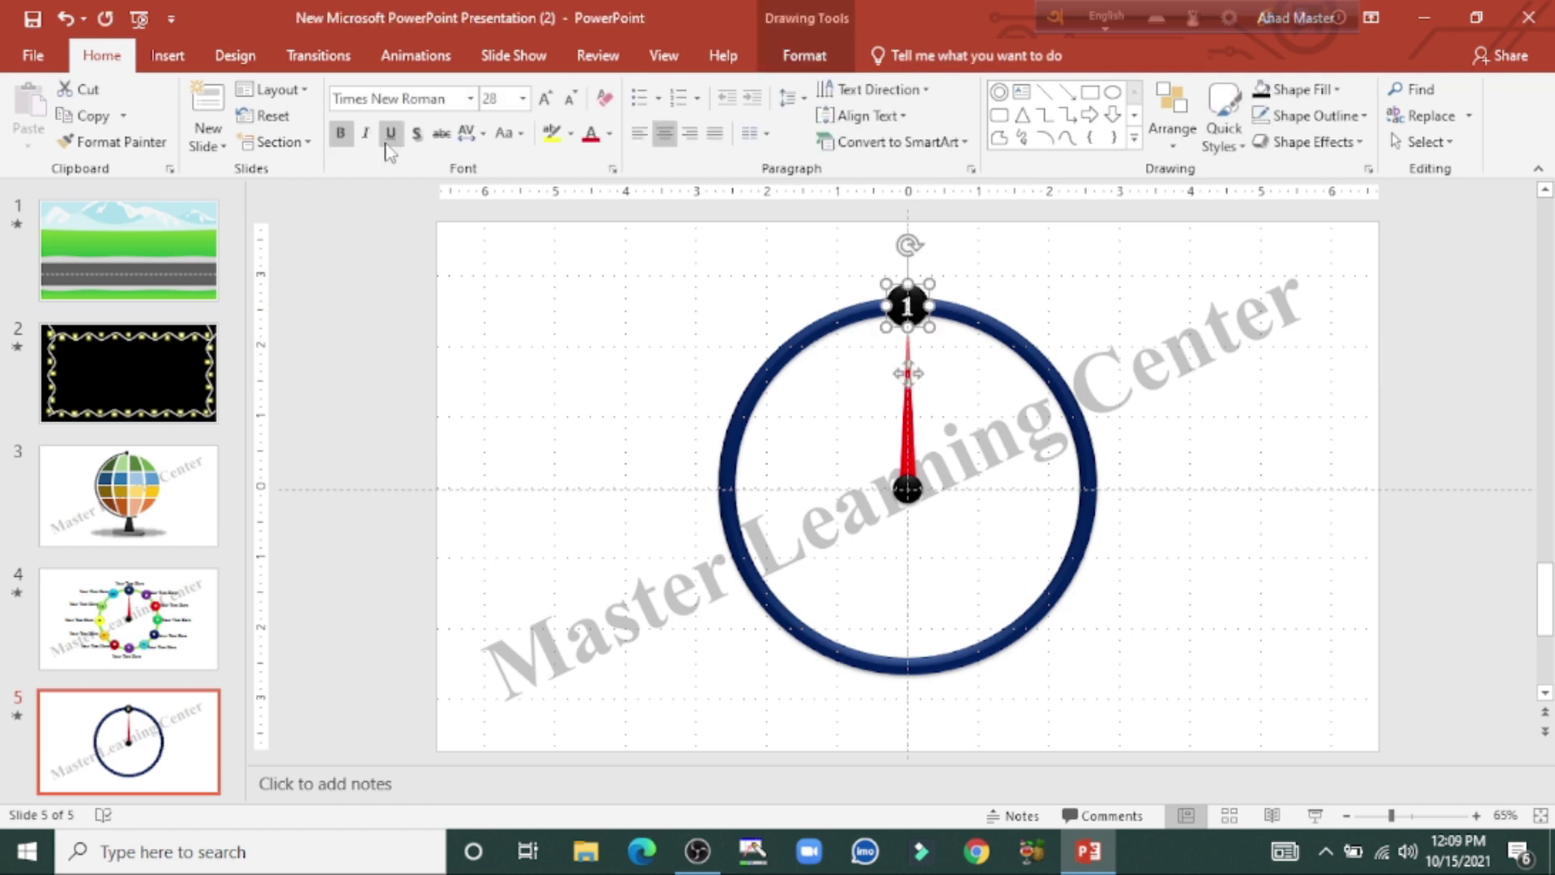
- Add a Zoom entrance animation to the black number 1 marker
left_click(422, 59)
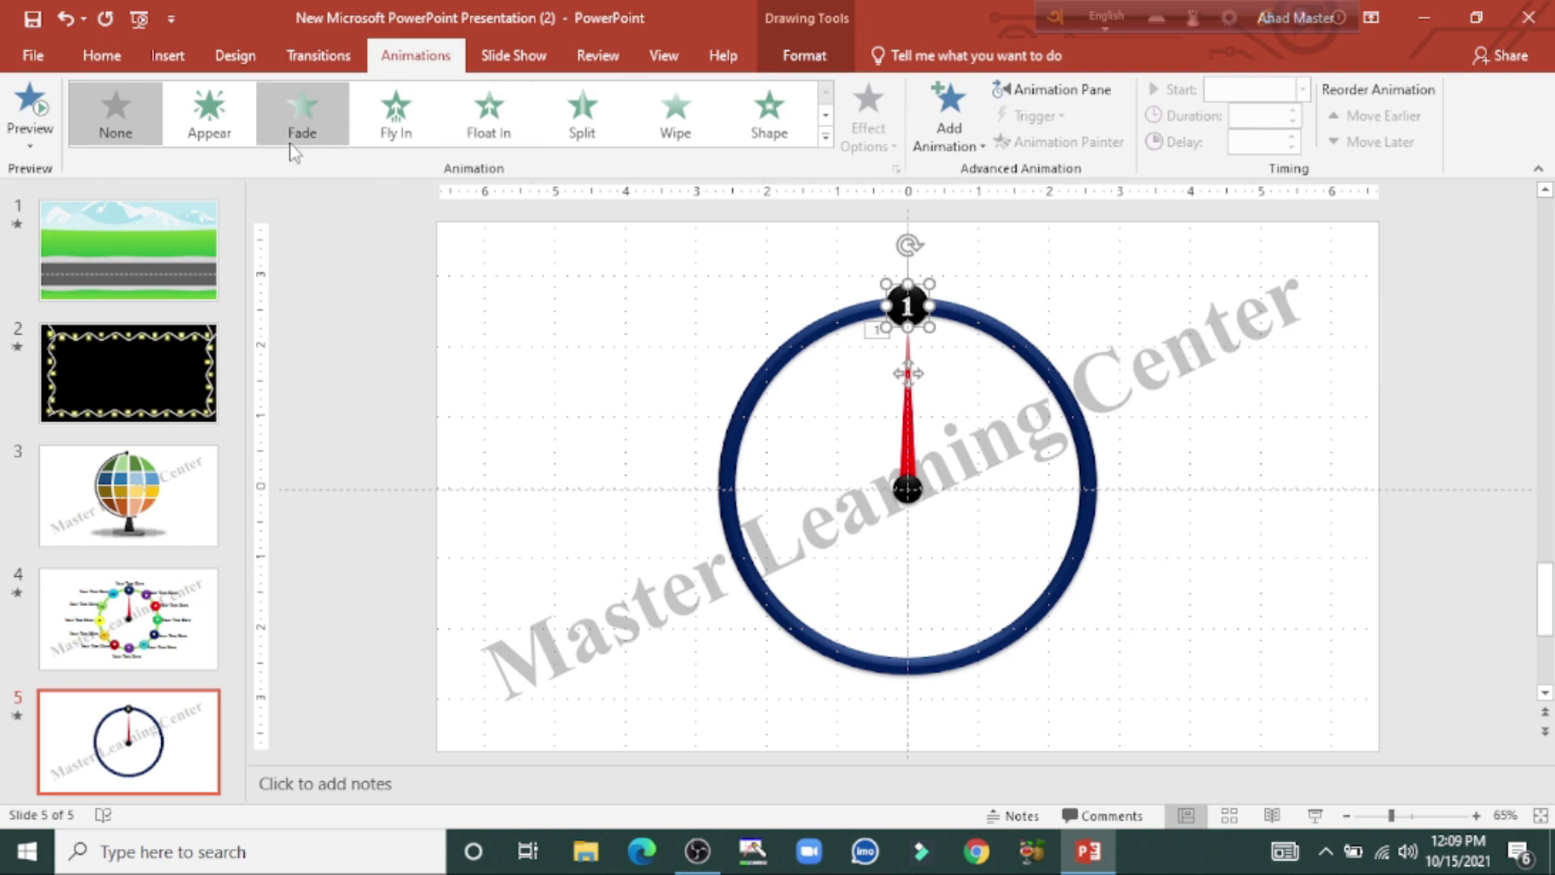
left_click(931, 126)
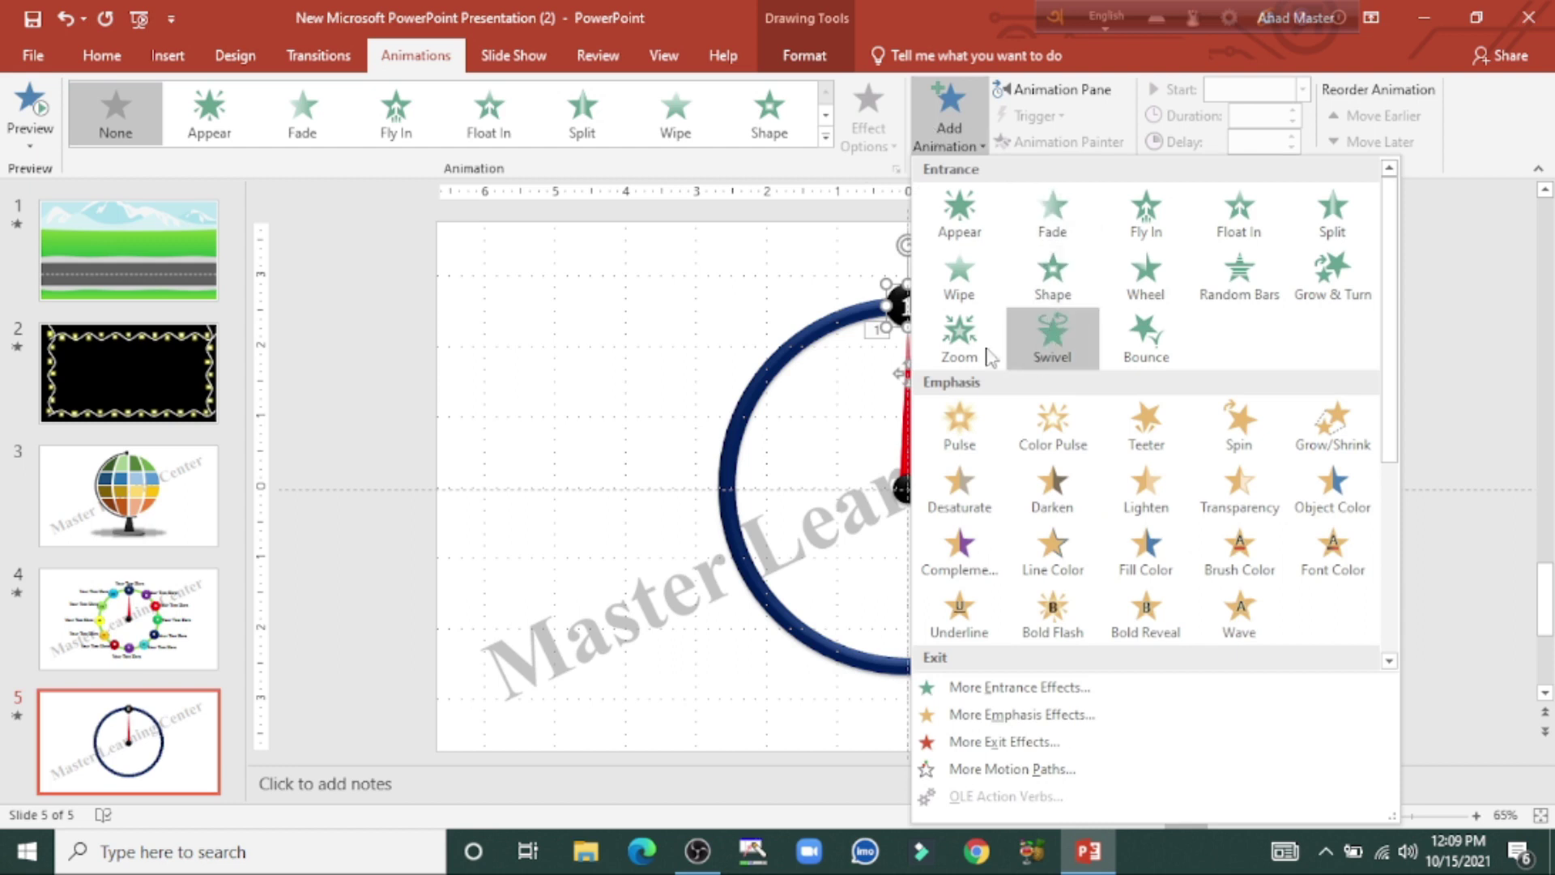
left_click(960, 340)
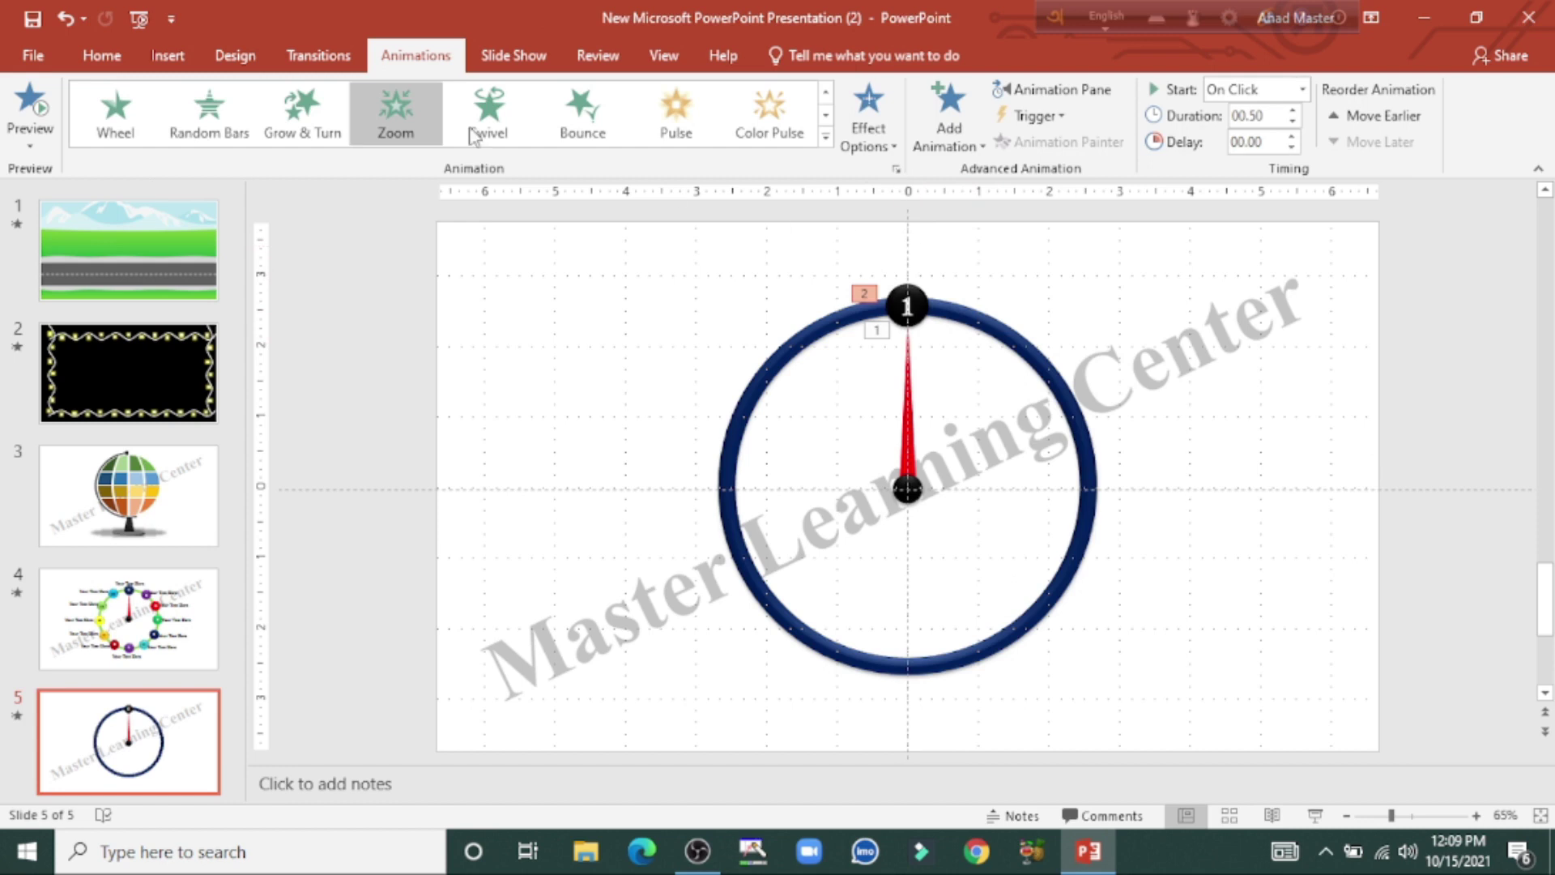
- Draw a text box above the number 1 marker and format its text as bold Times New Roman, size 24
left_click(128, 63)
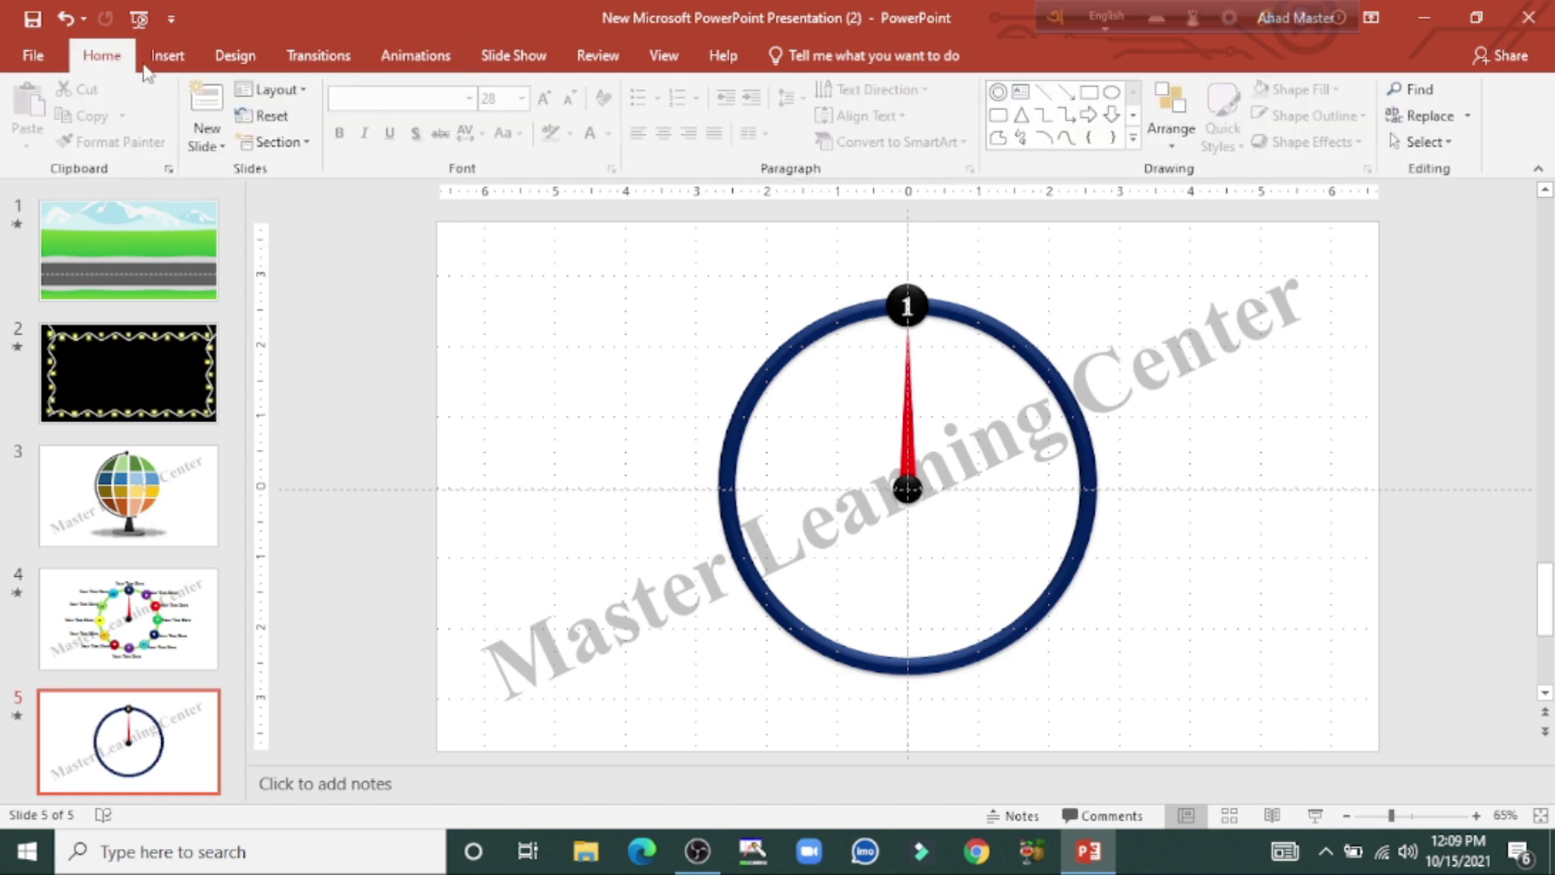
left_click(1135, 139)
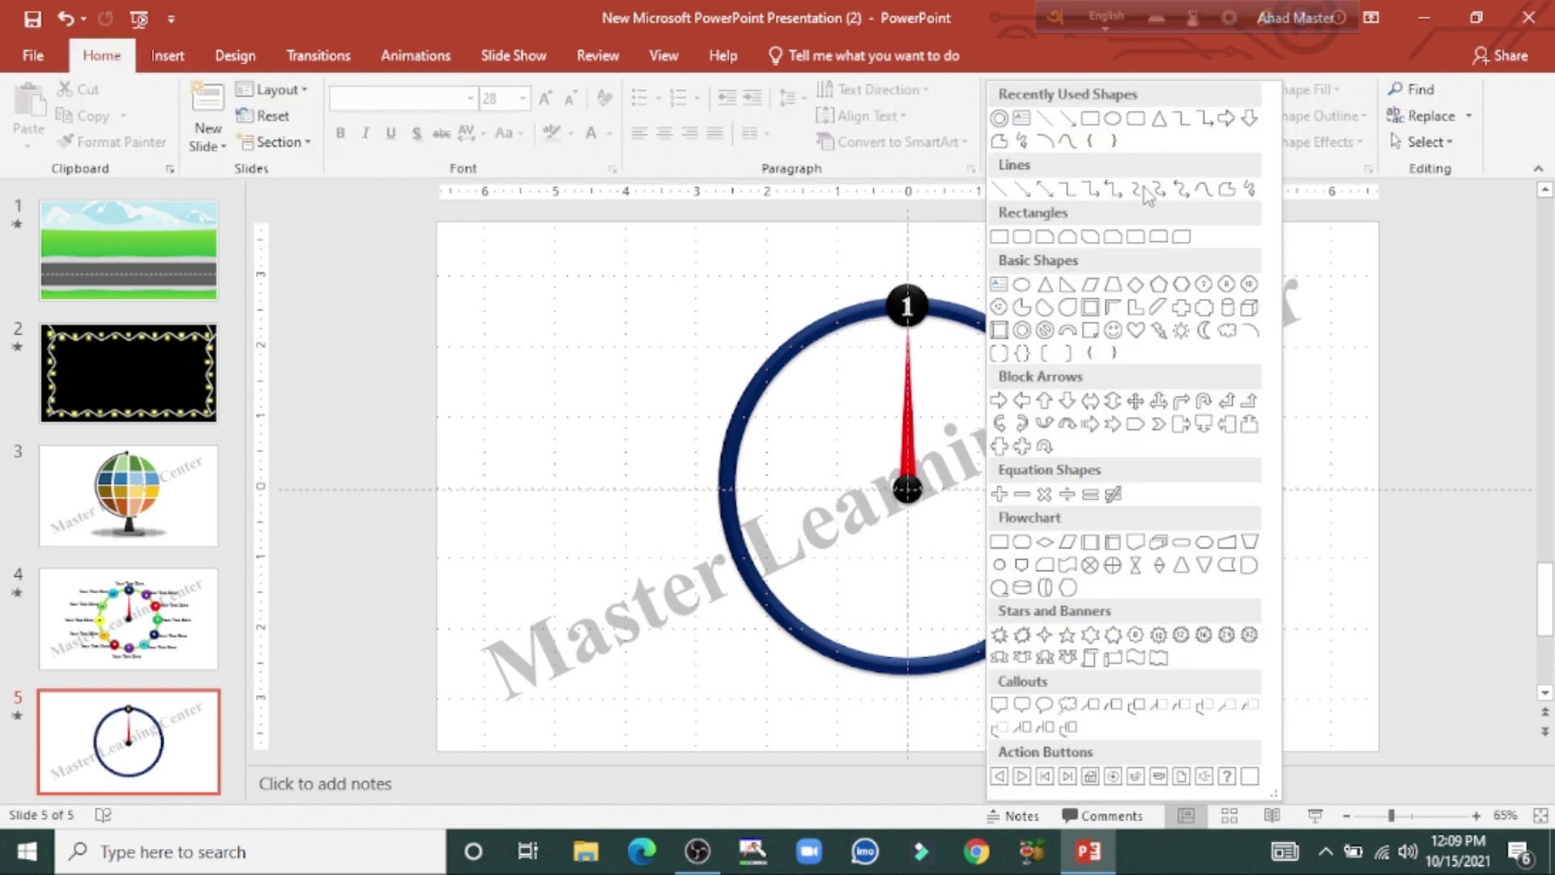
left_click(999, 284)
left_click_drag(824, 231, 1014, 274)
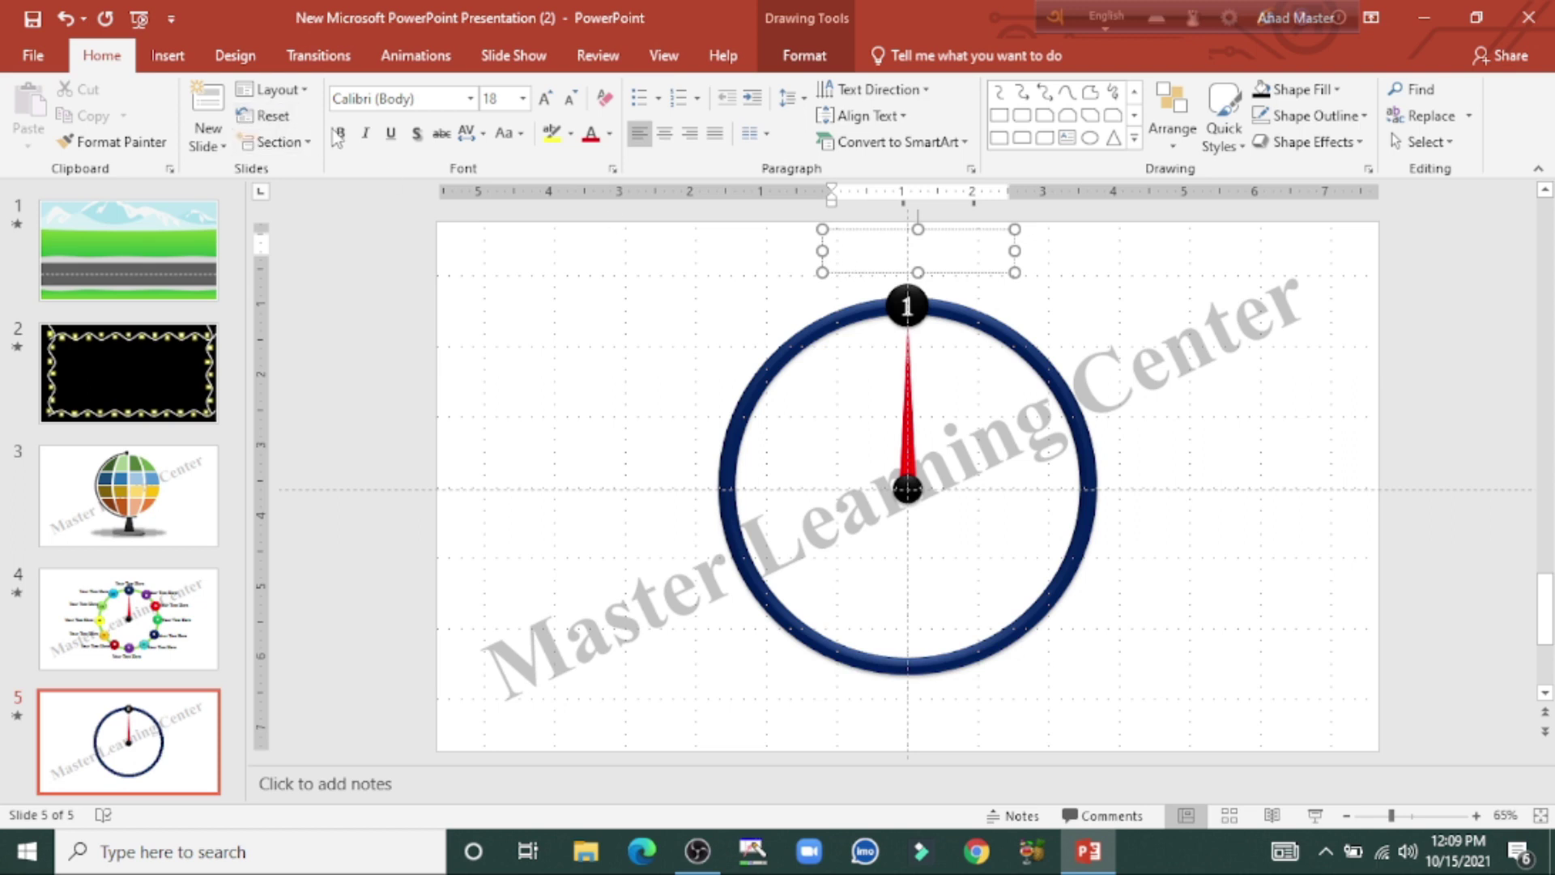
left_click(470, 98)
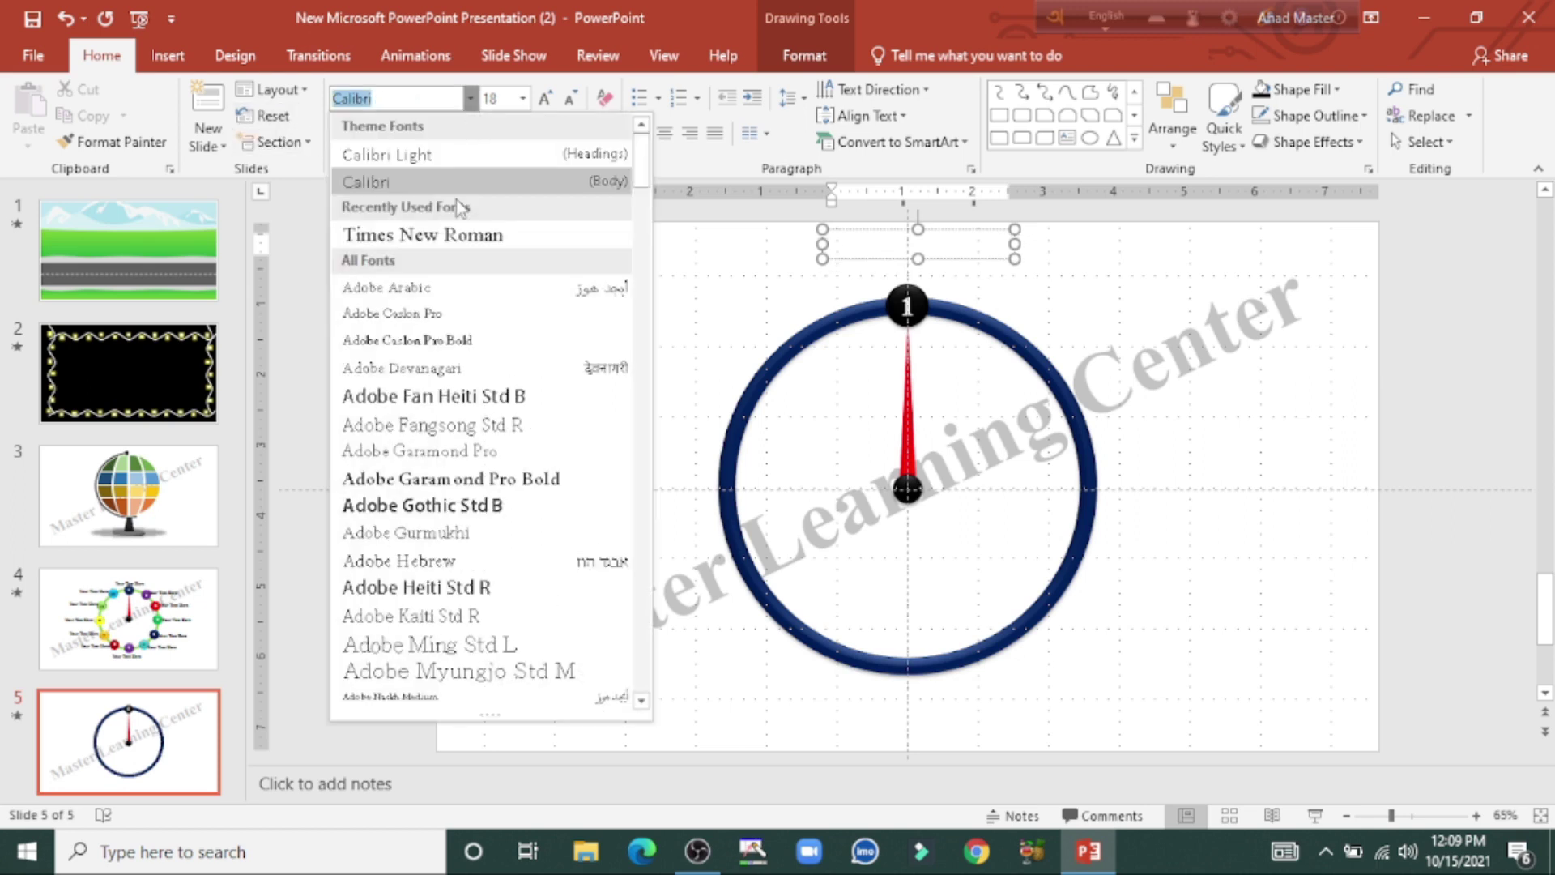
left_click(423, 234)
left_click(522, 98)
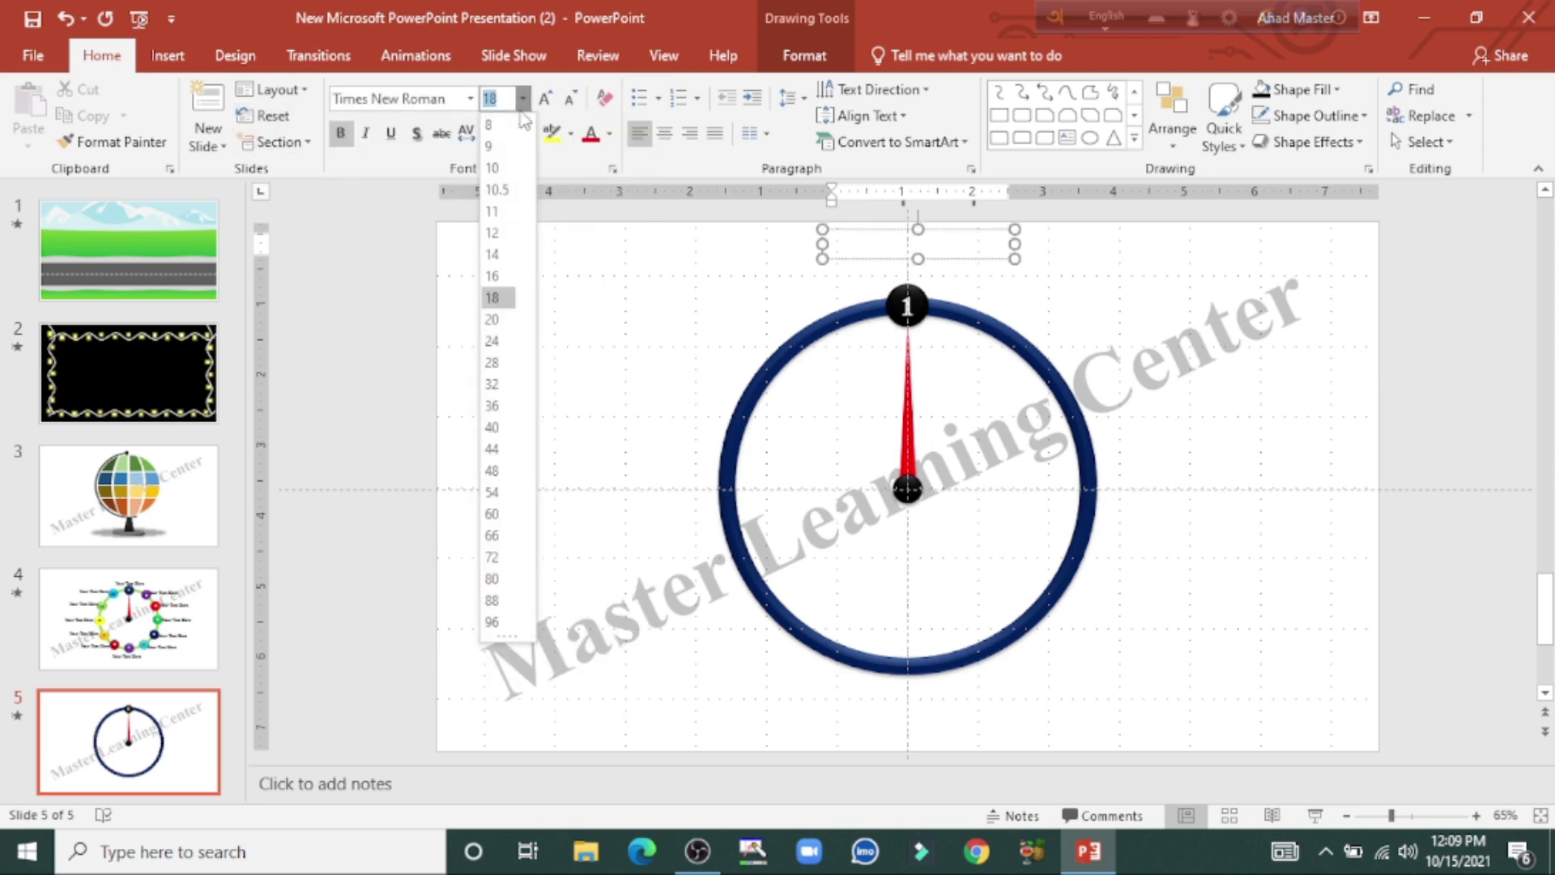
left_click(495, 341)
- Enter "Your Text Here" in the text box and move the box down to sit just above the number 1 marker
type("Your")
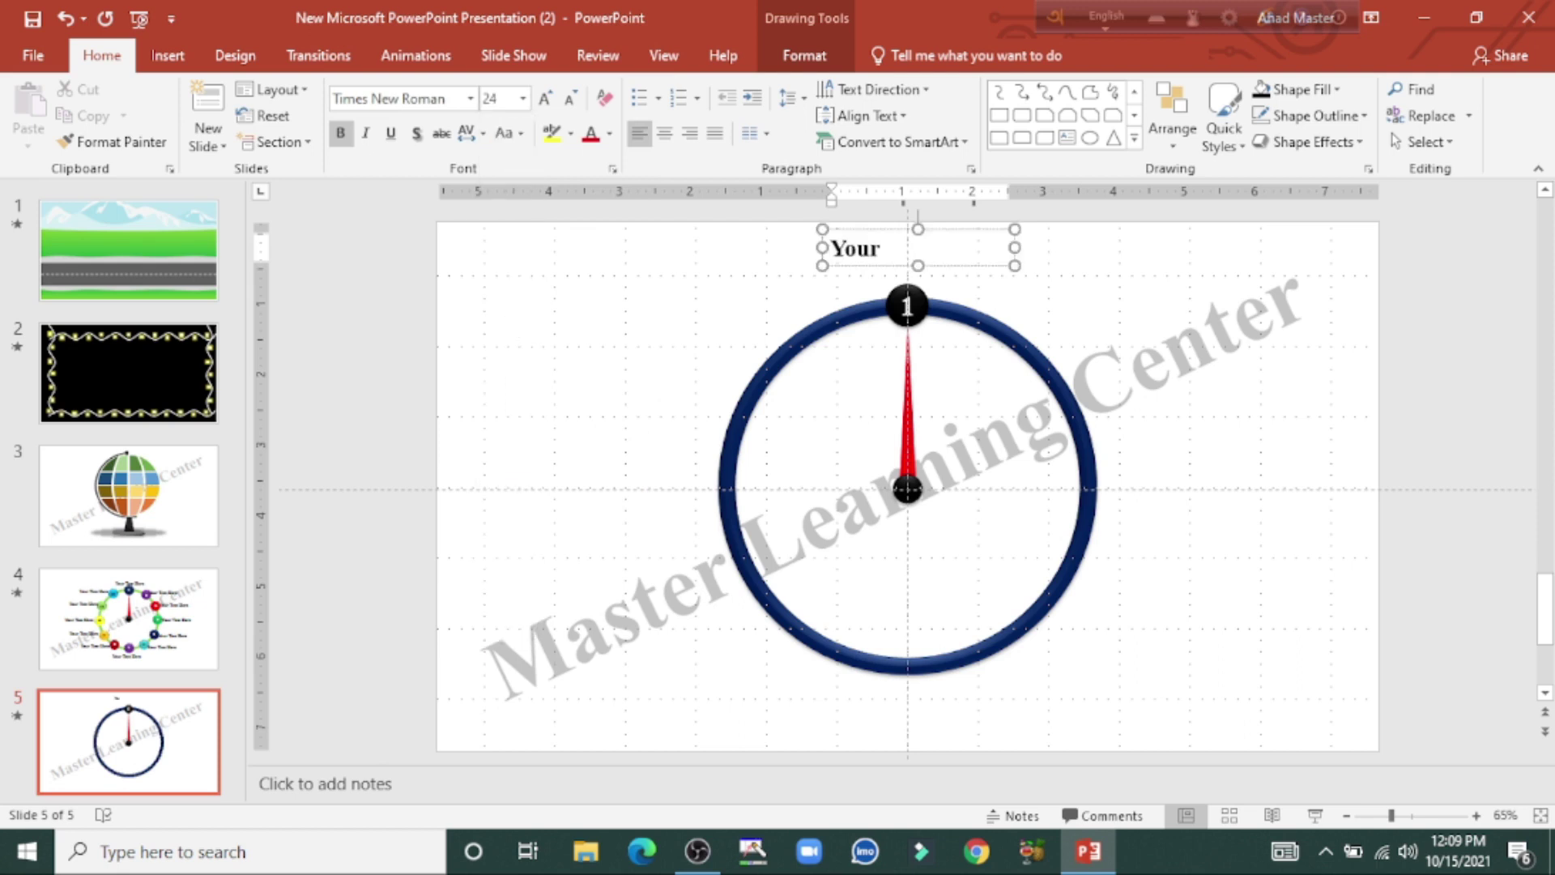
type(" Text Here")
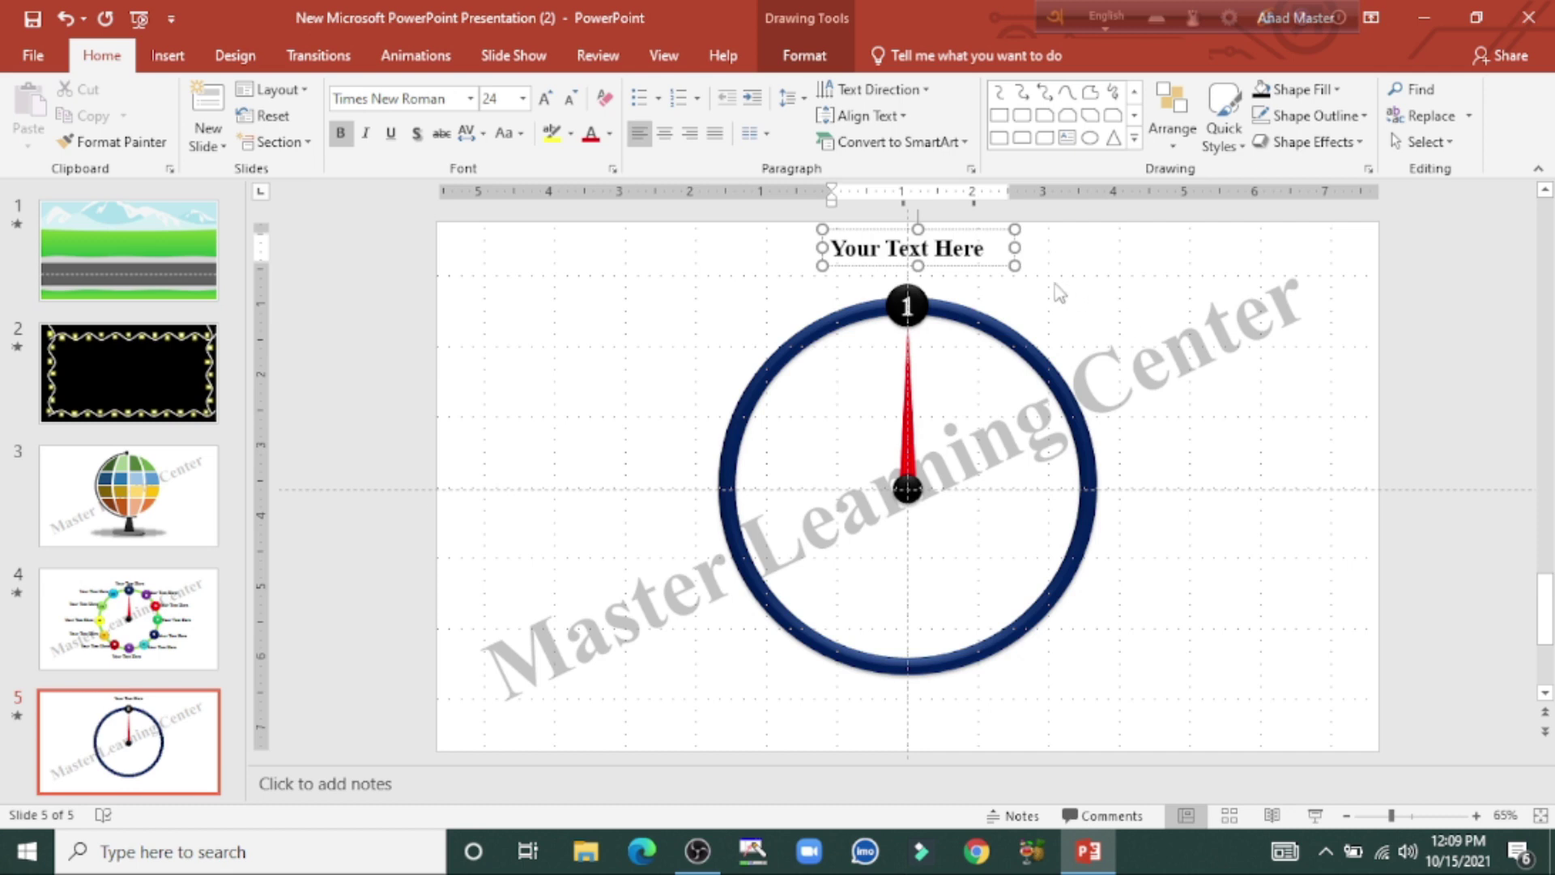
key("Escape")
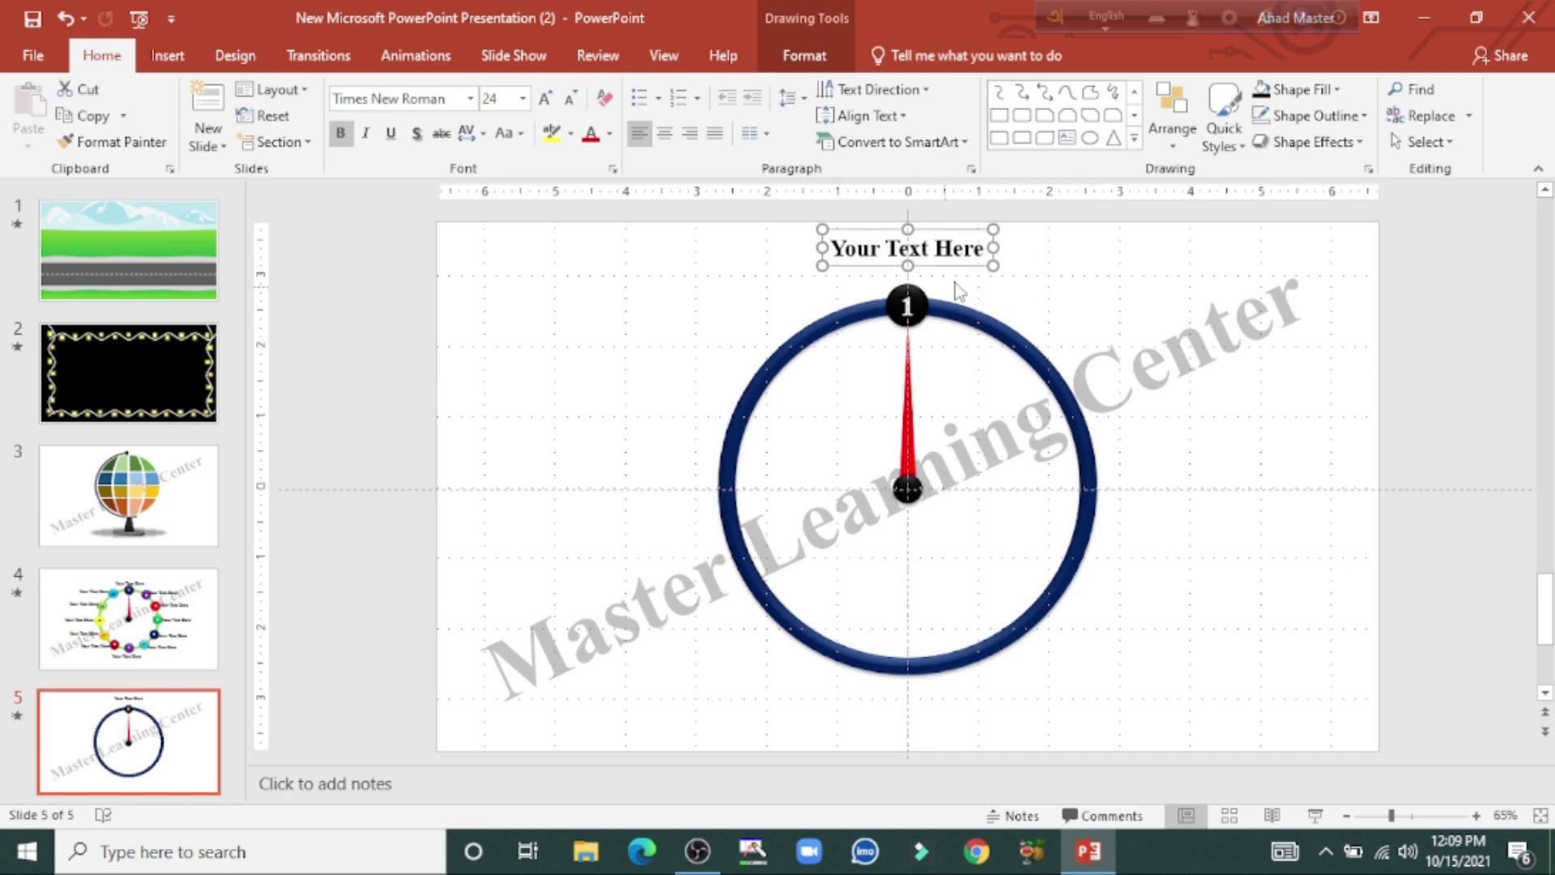
key("Escape")
left_click_drag(958, 268, 960, 286)
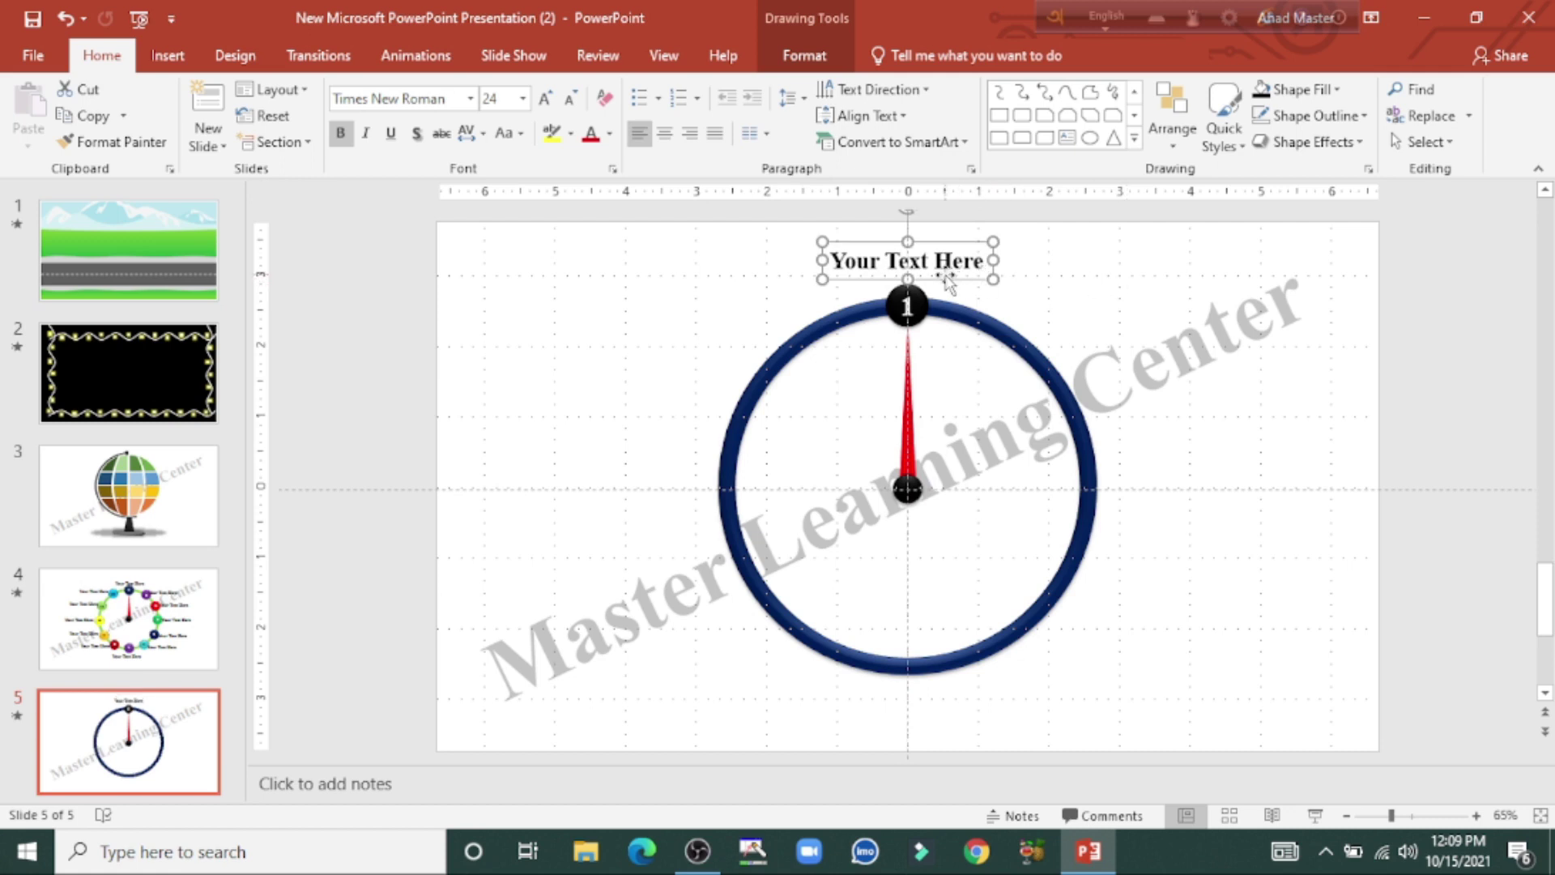
- Apply a Wipe entrance animation to the "Your Text Here" box with the direction From Left
left_click(412, 58)
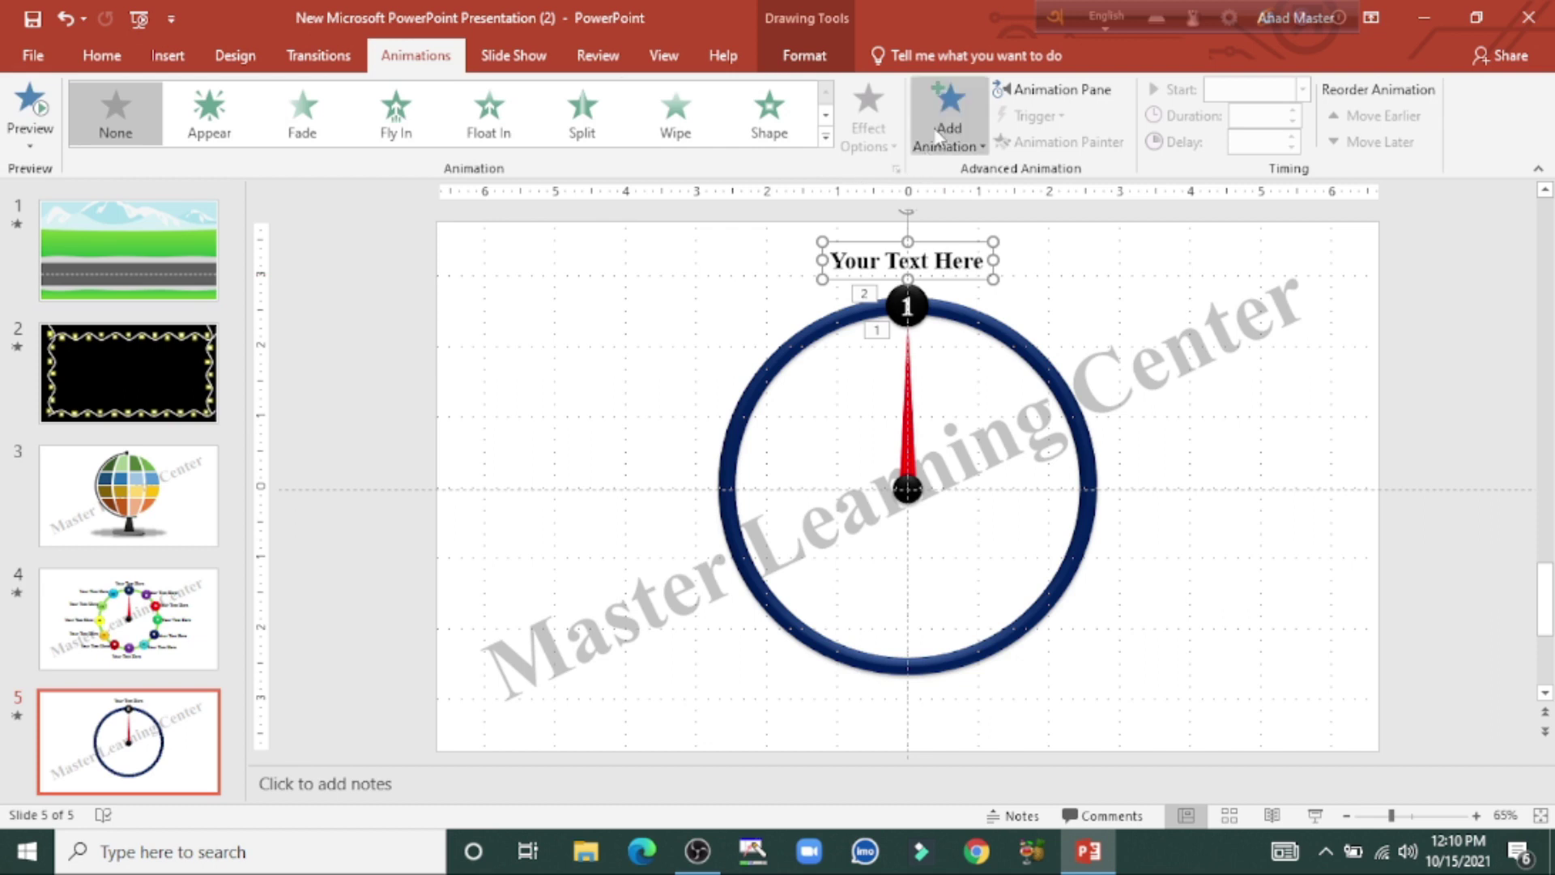
left_click(931, 126)
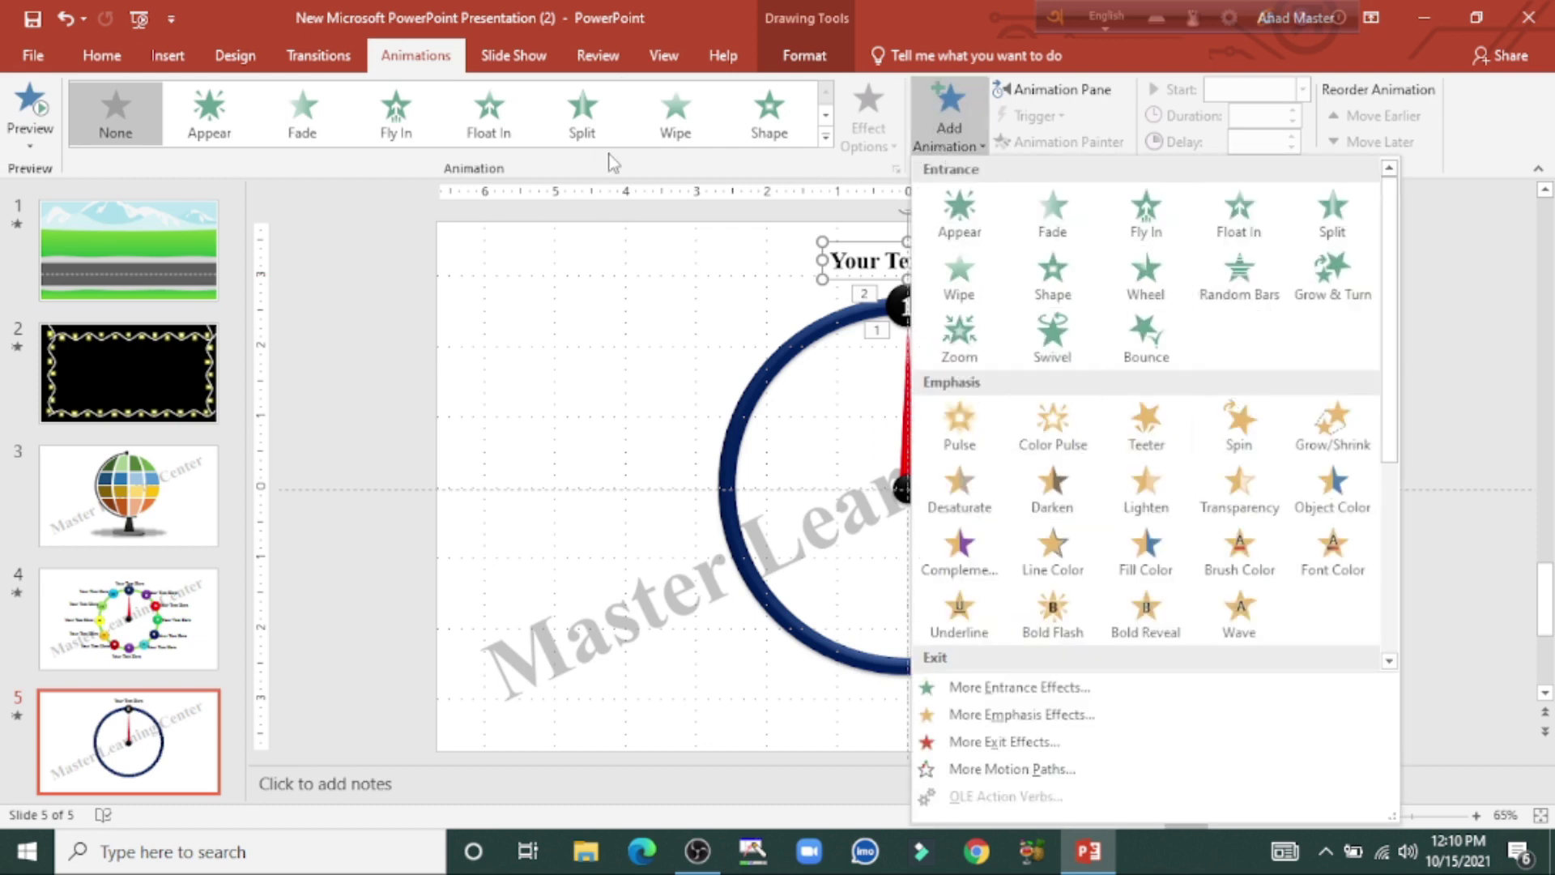
left_click(672, 122)
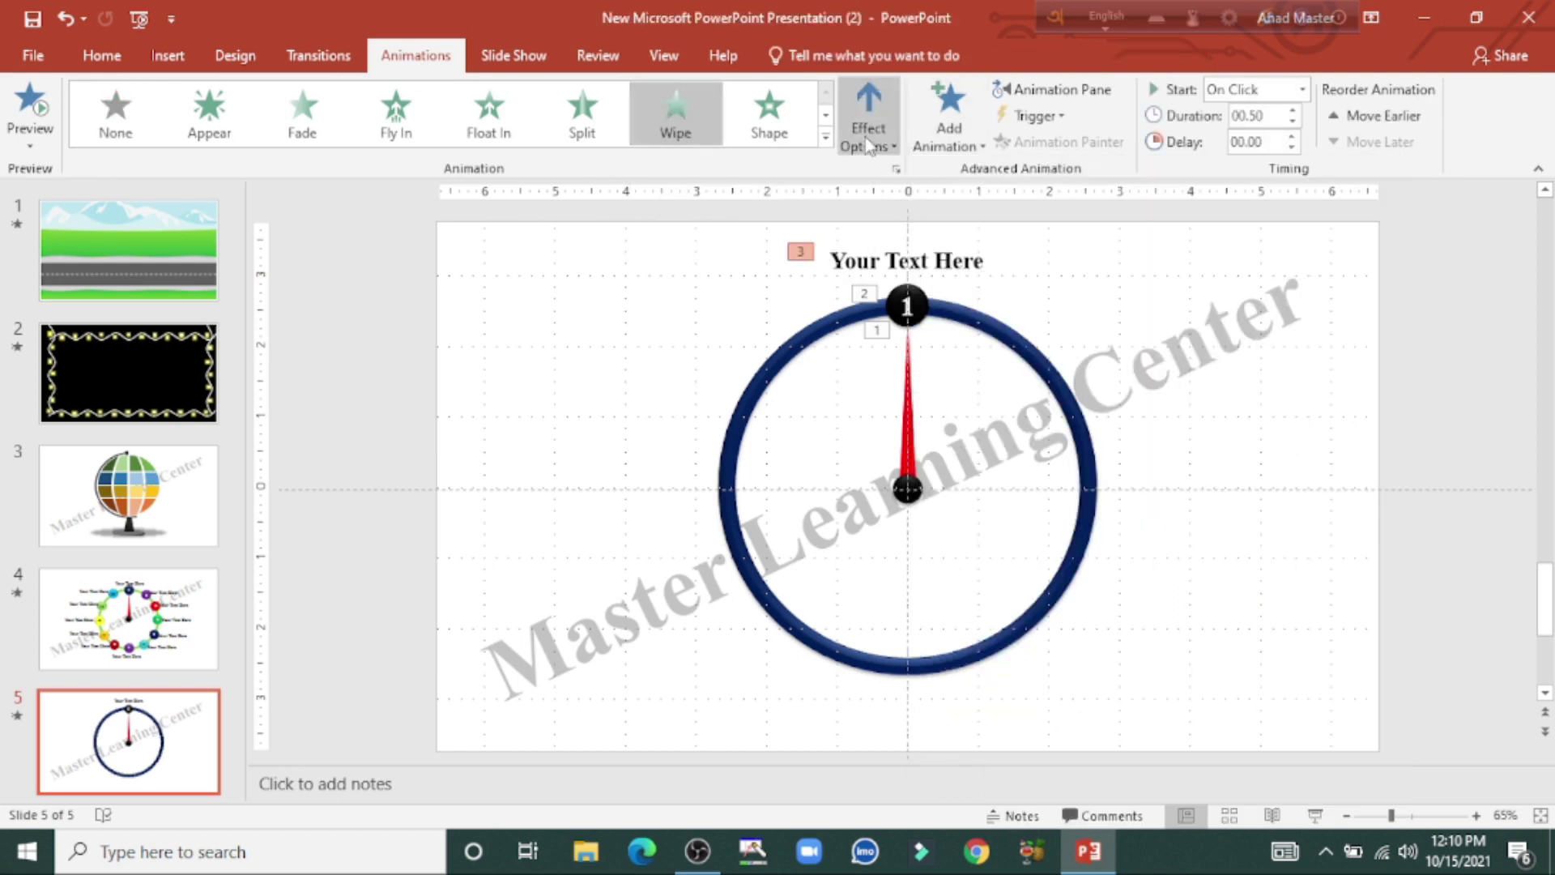
left_click(869, 142)
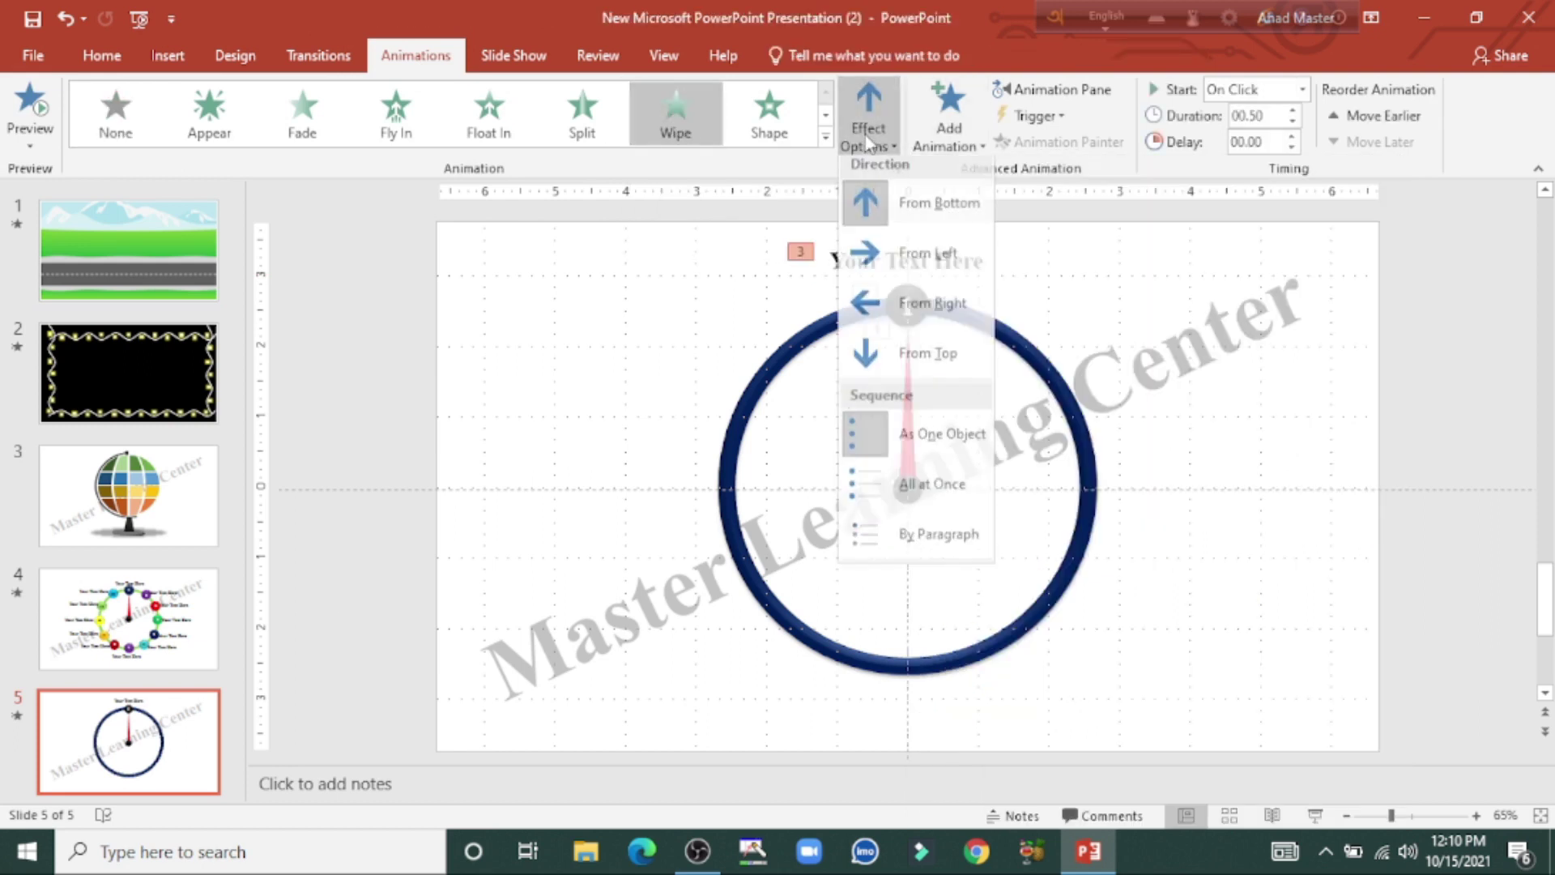
left_click(923, 253)
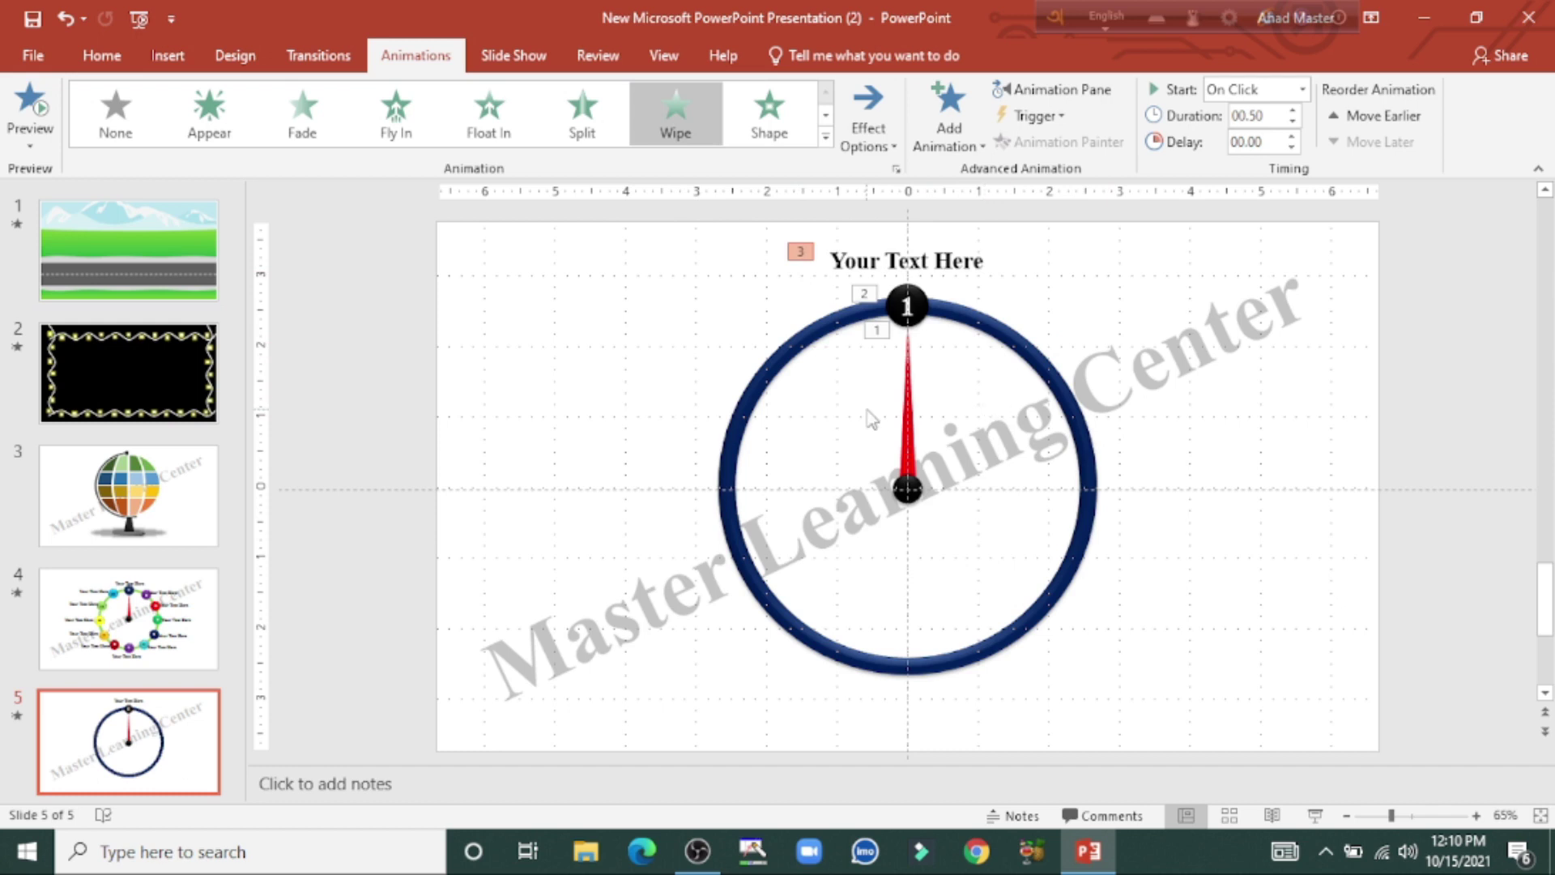
- Add a Spin emphasis animation to the red clock needle in addition to its existing Wipe
left_click(907, 413)
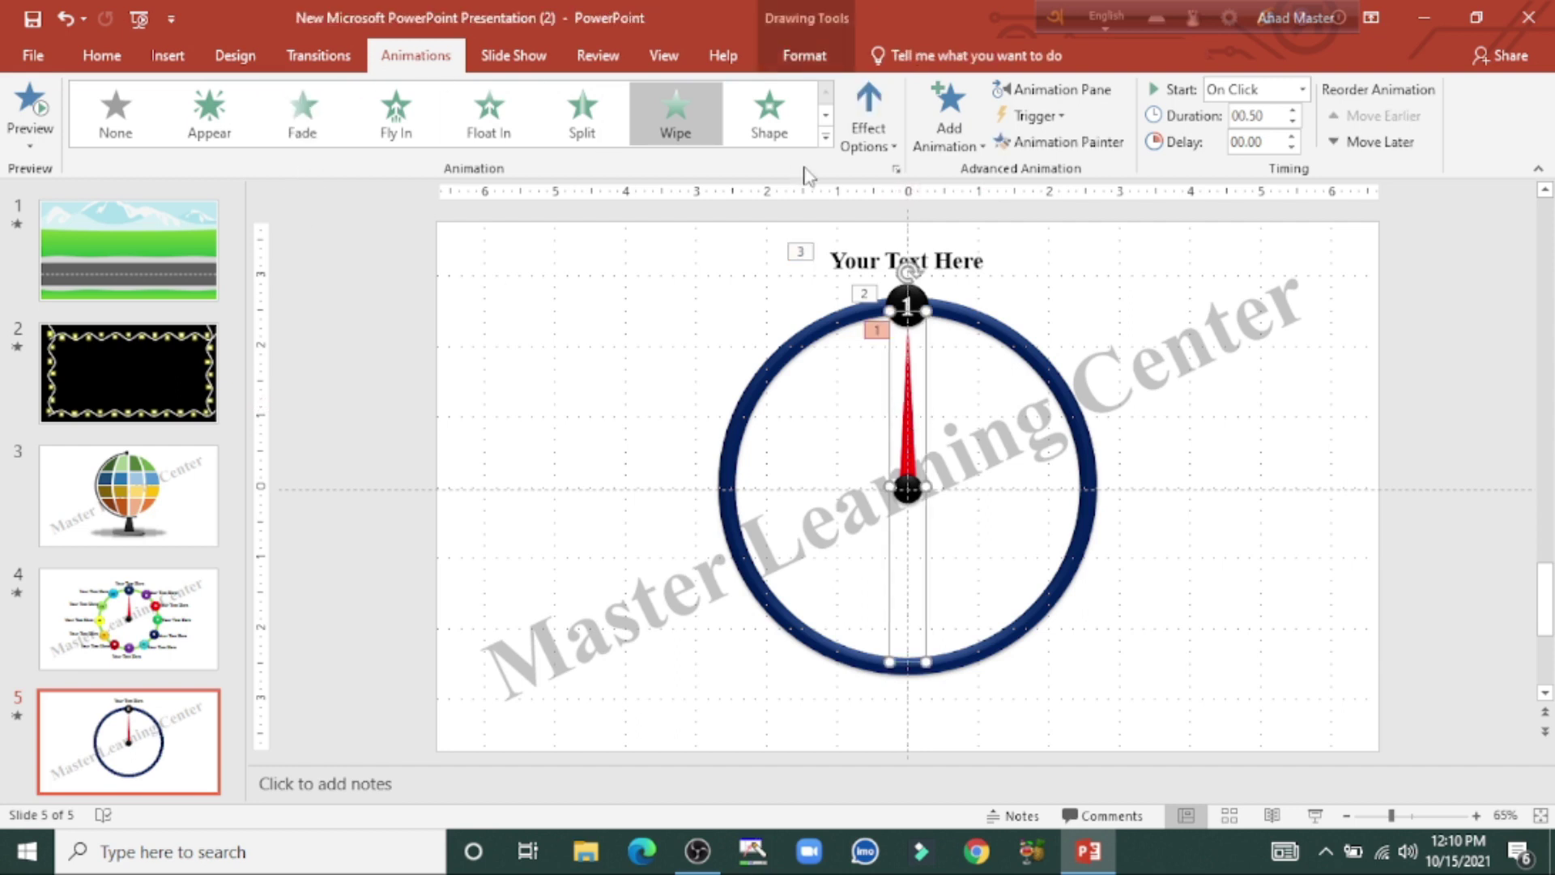
left_click(949, 122)
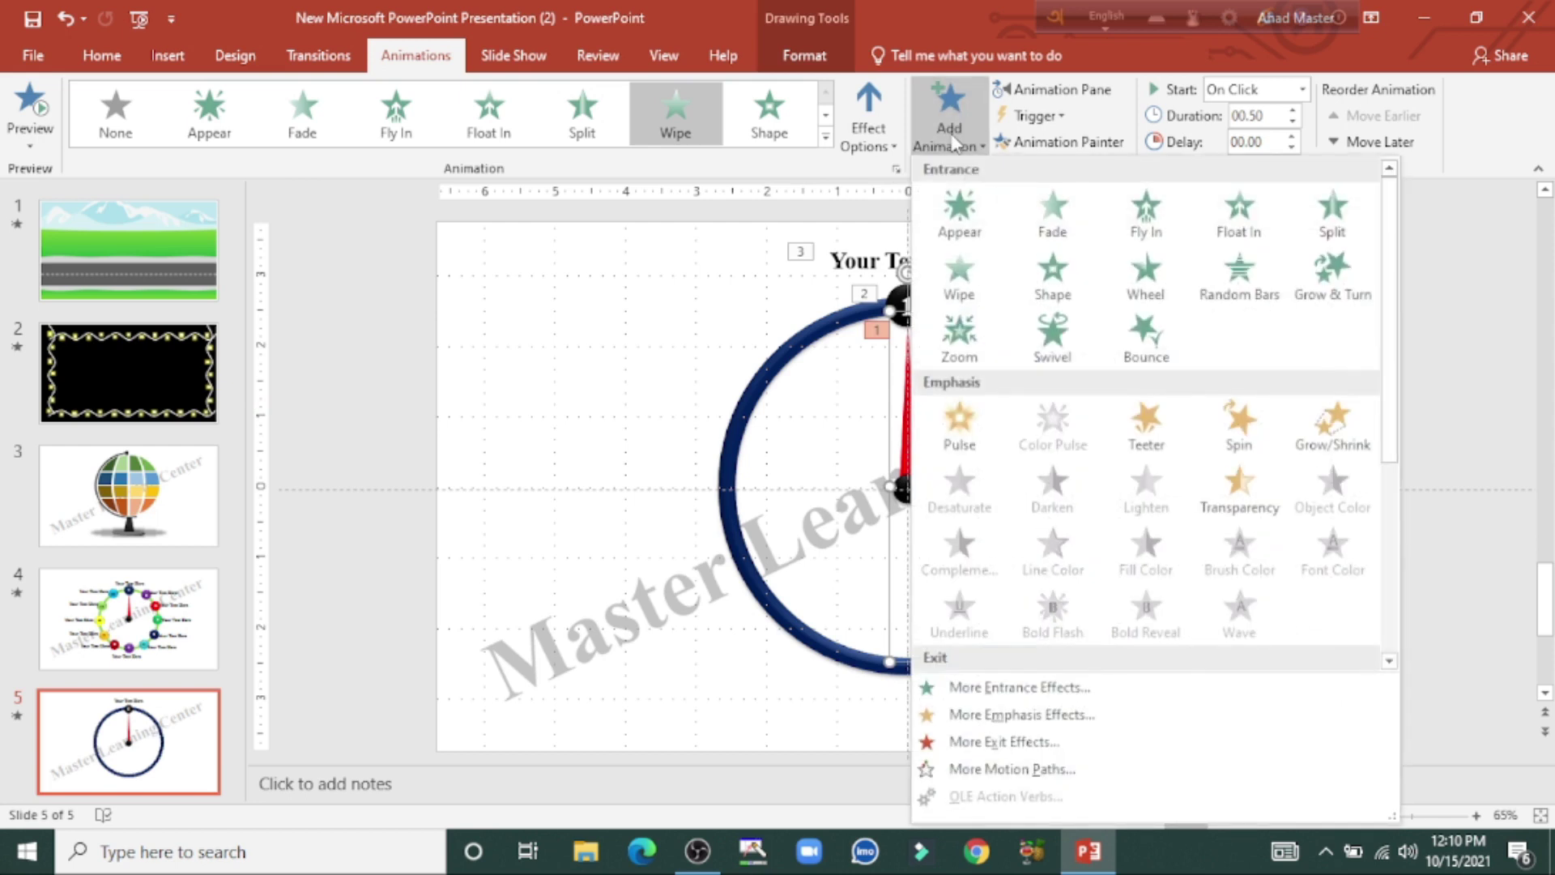
left_click(1245, 438)
- Show the list of animations and set the clock needle's Spin amount to a custom 60° clockwise
left_click(1063, 91)
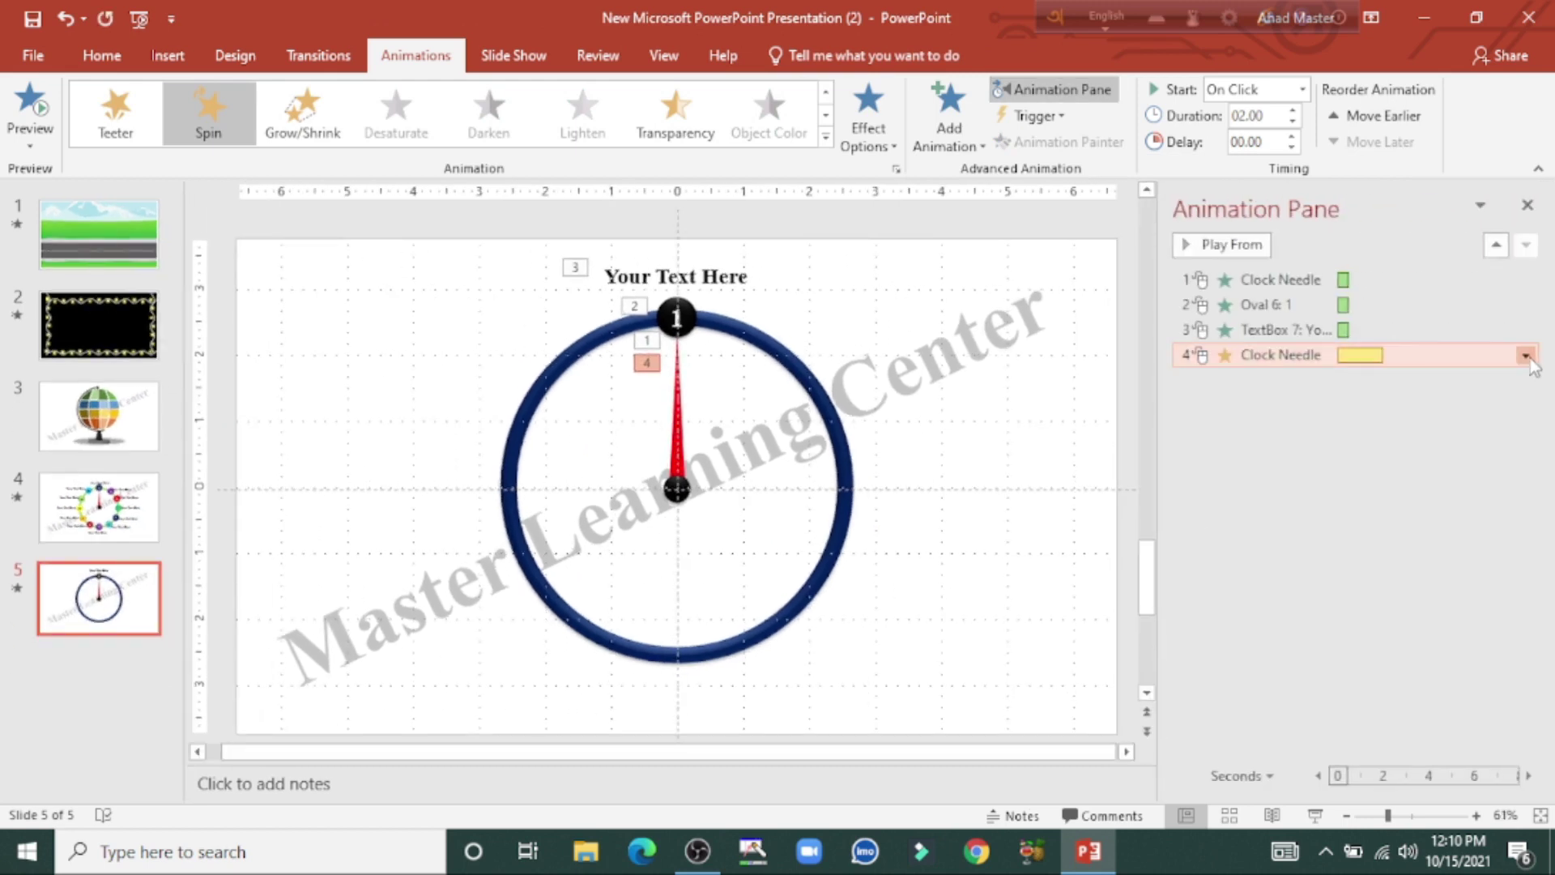
left_click(1526, 356)
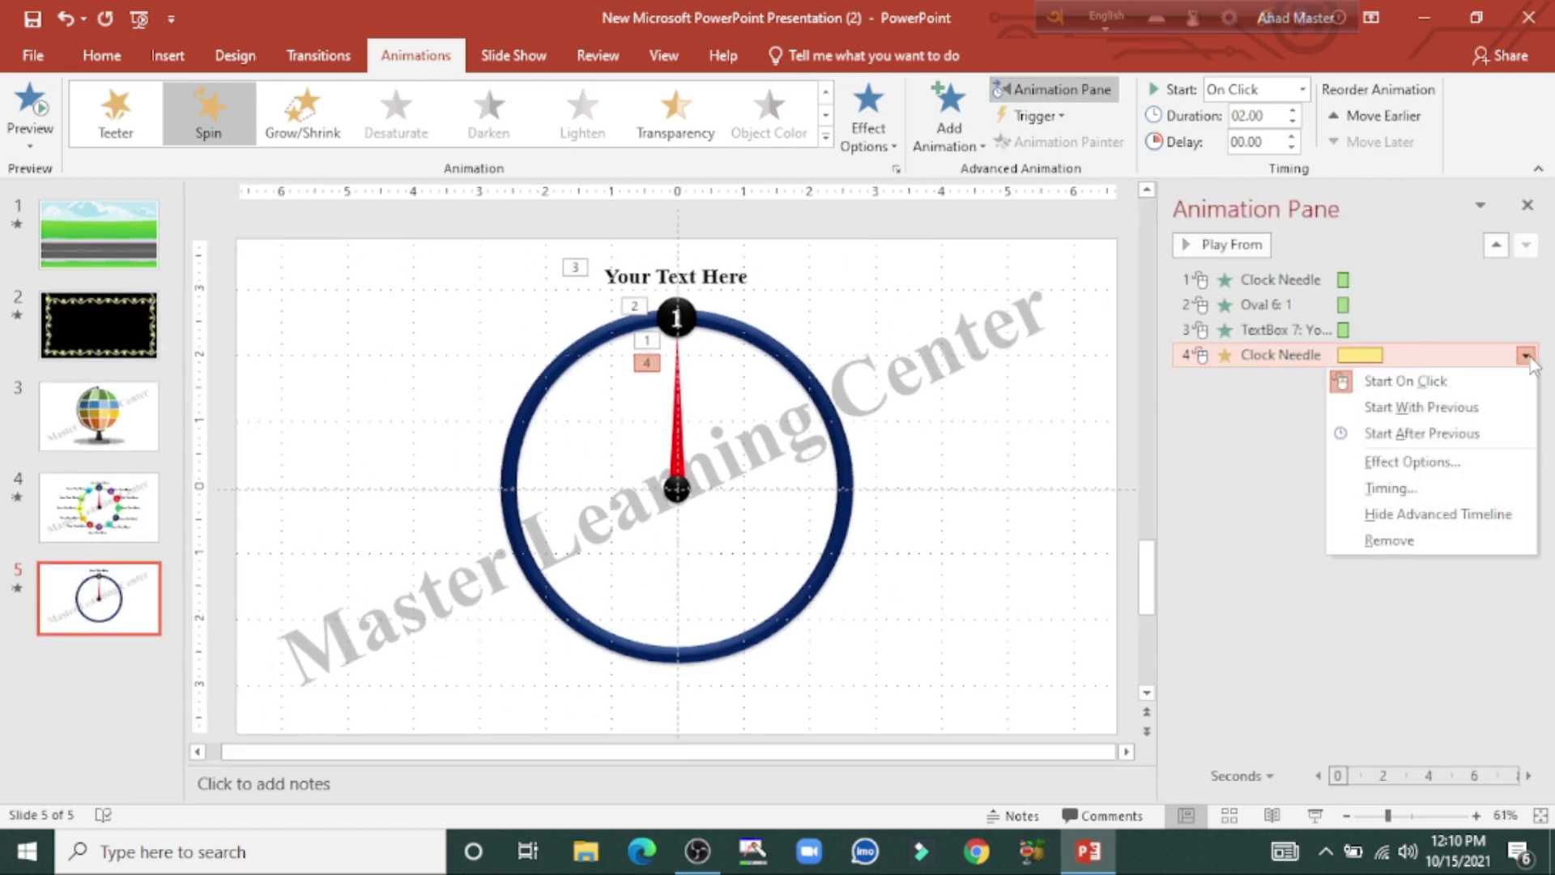
left_click(1439, 463)
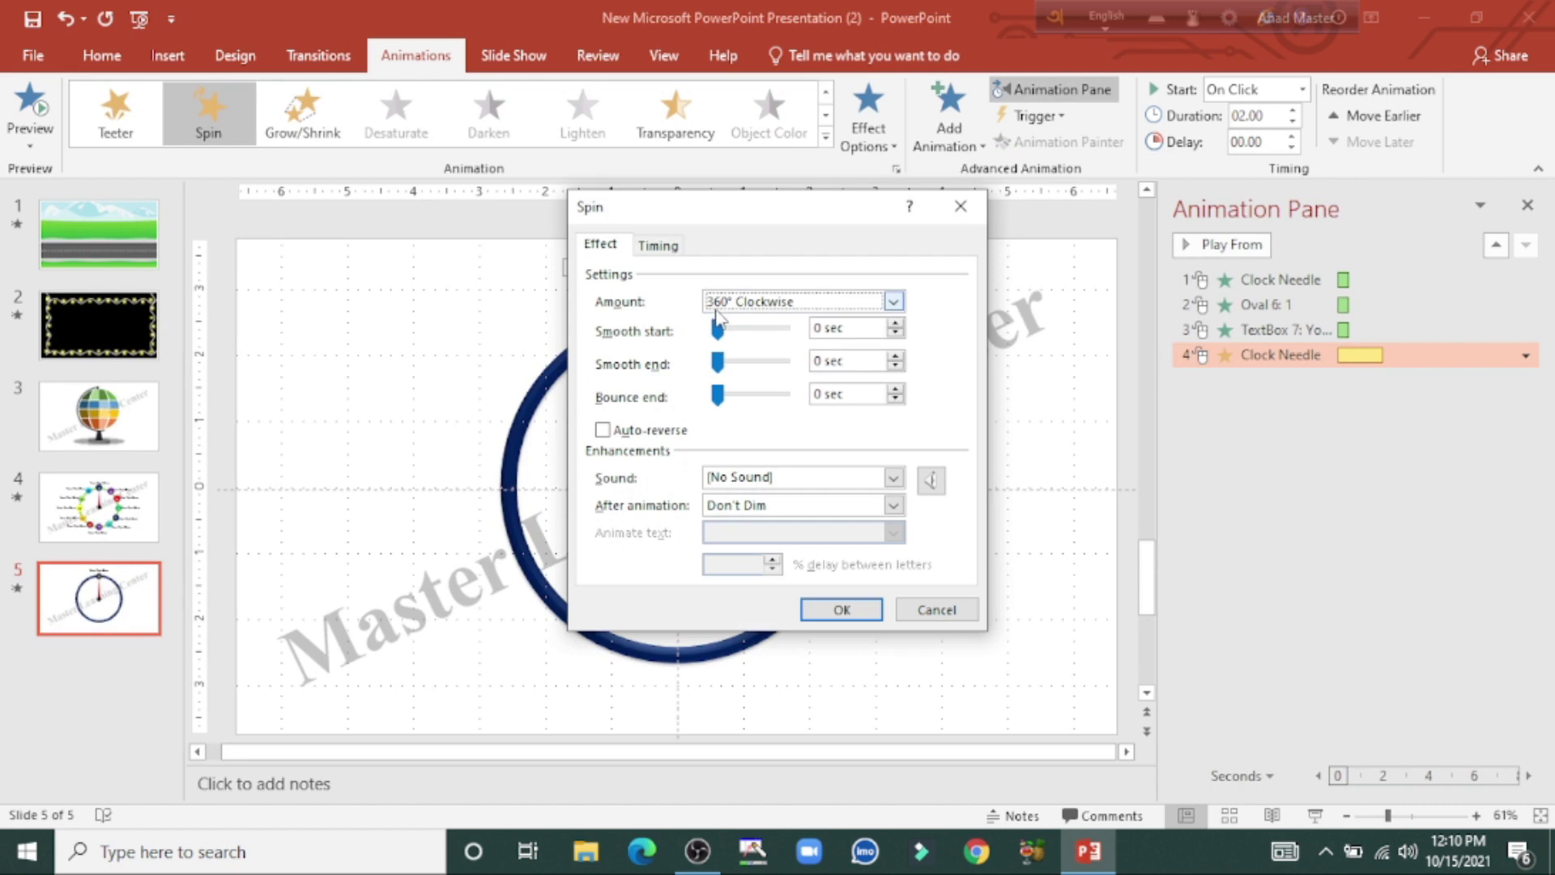
left_click(713, 305)
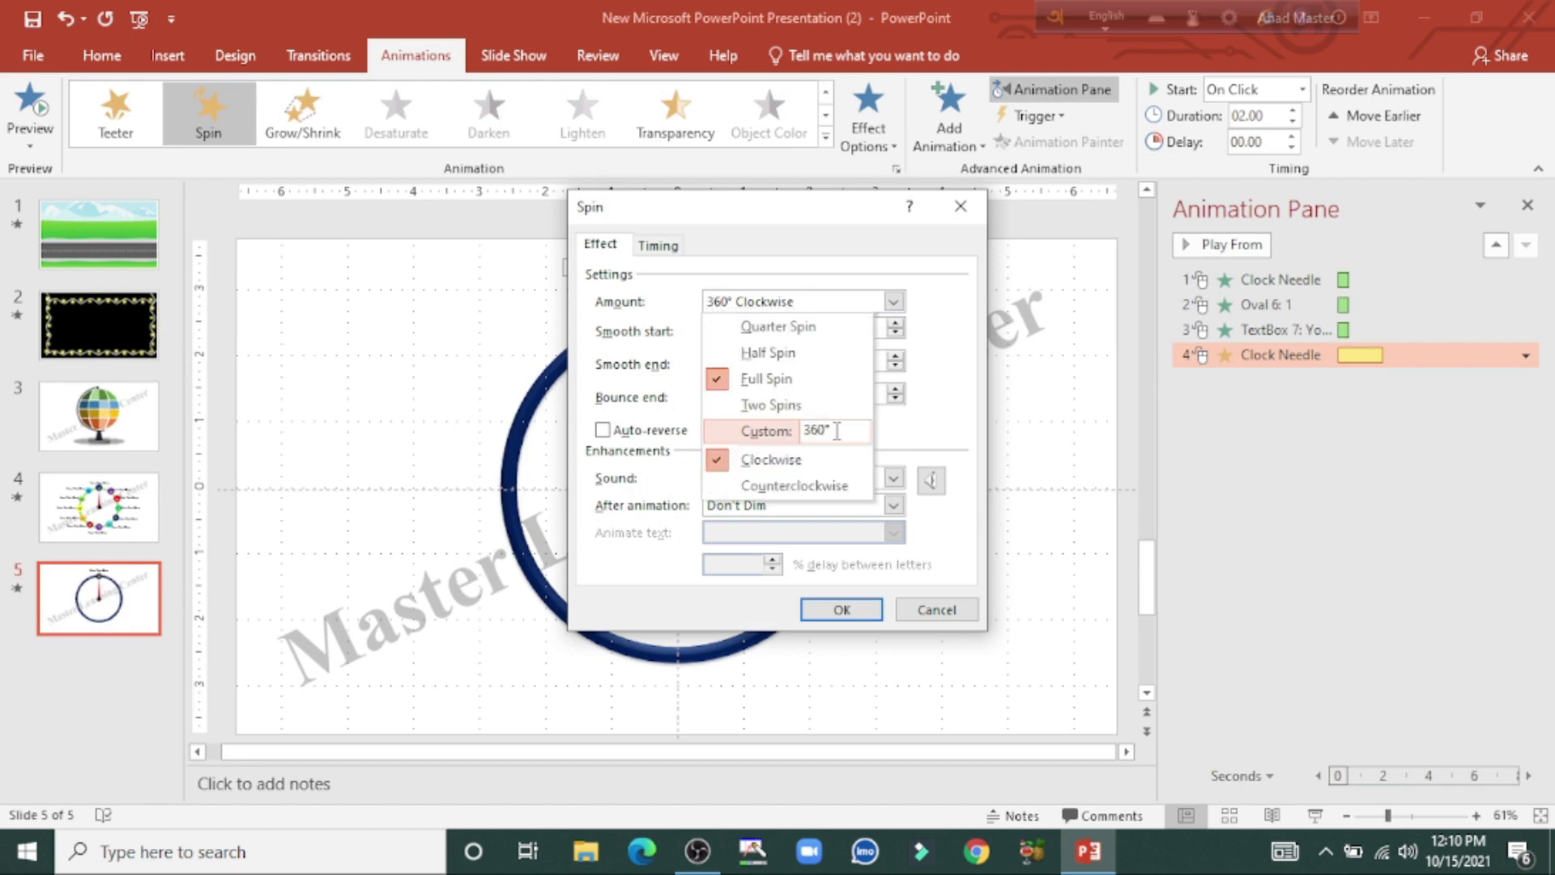
left_click(811, 430)
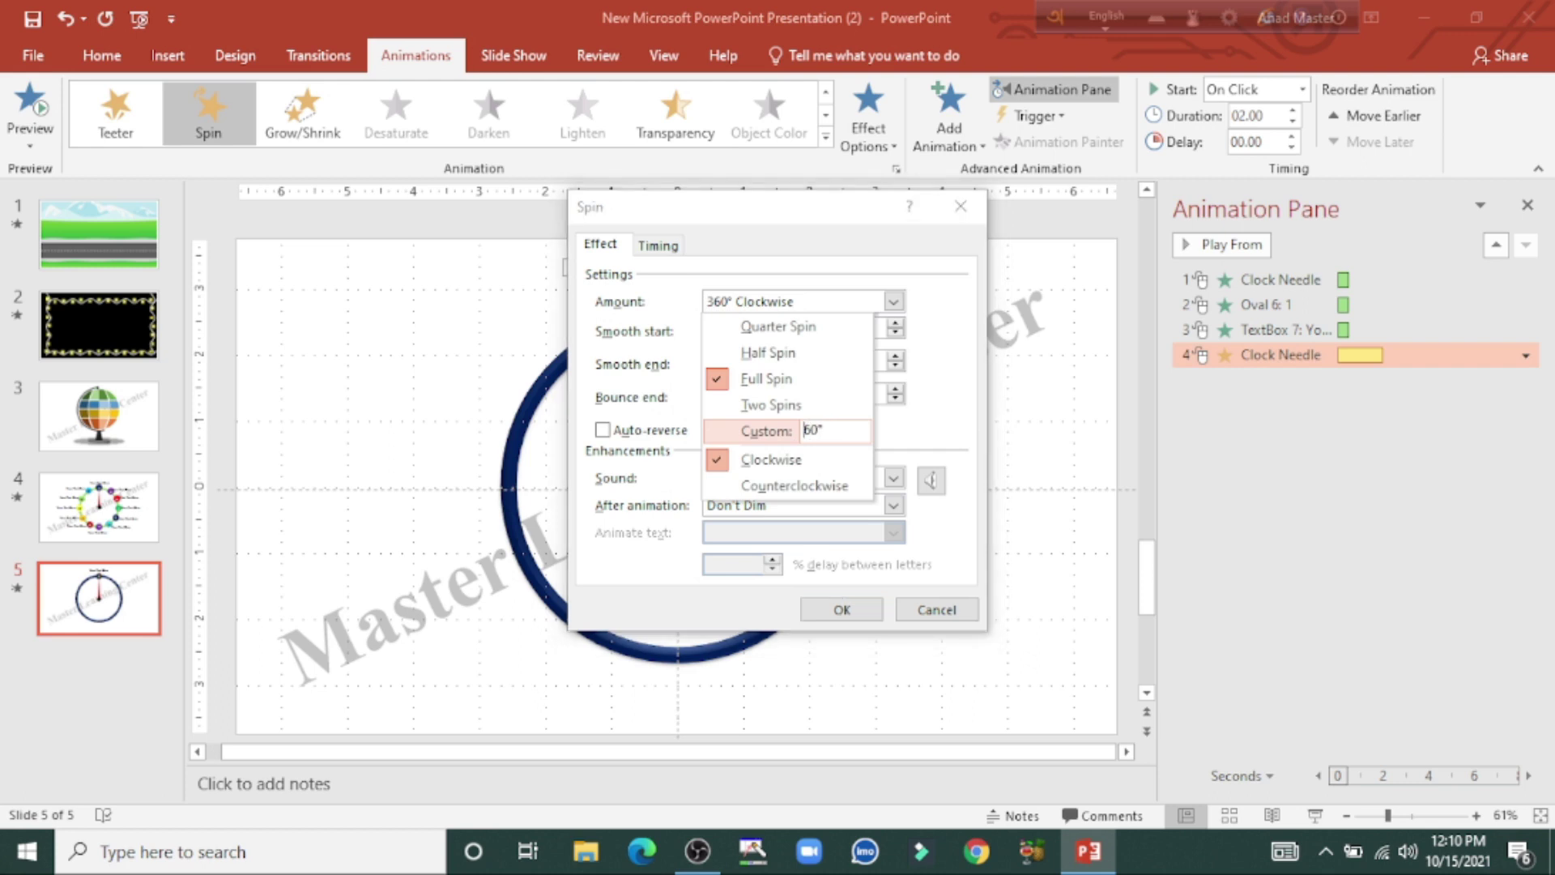
key("Return")
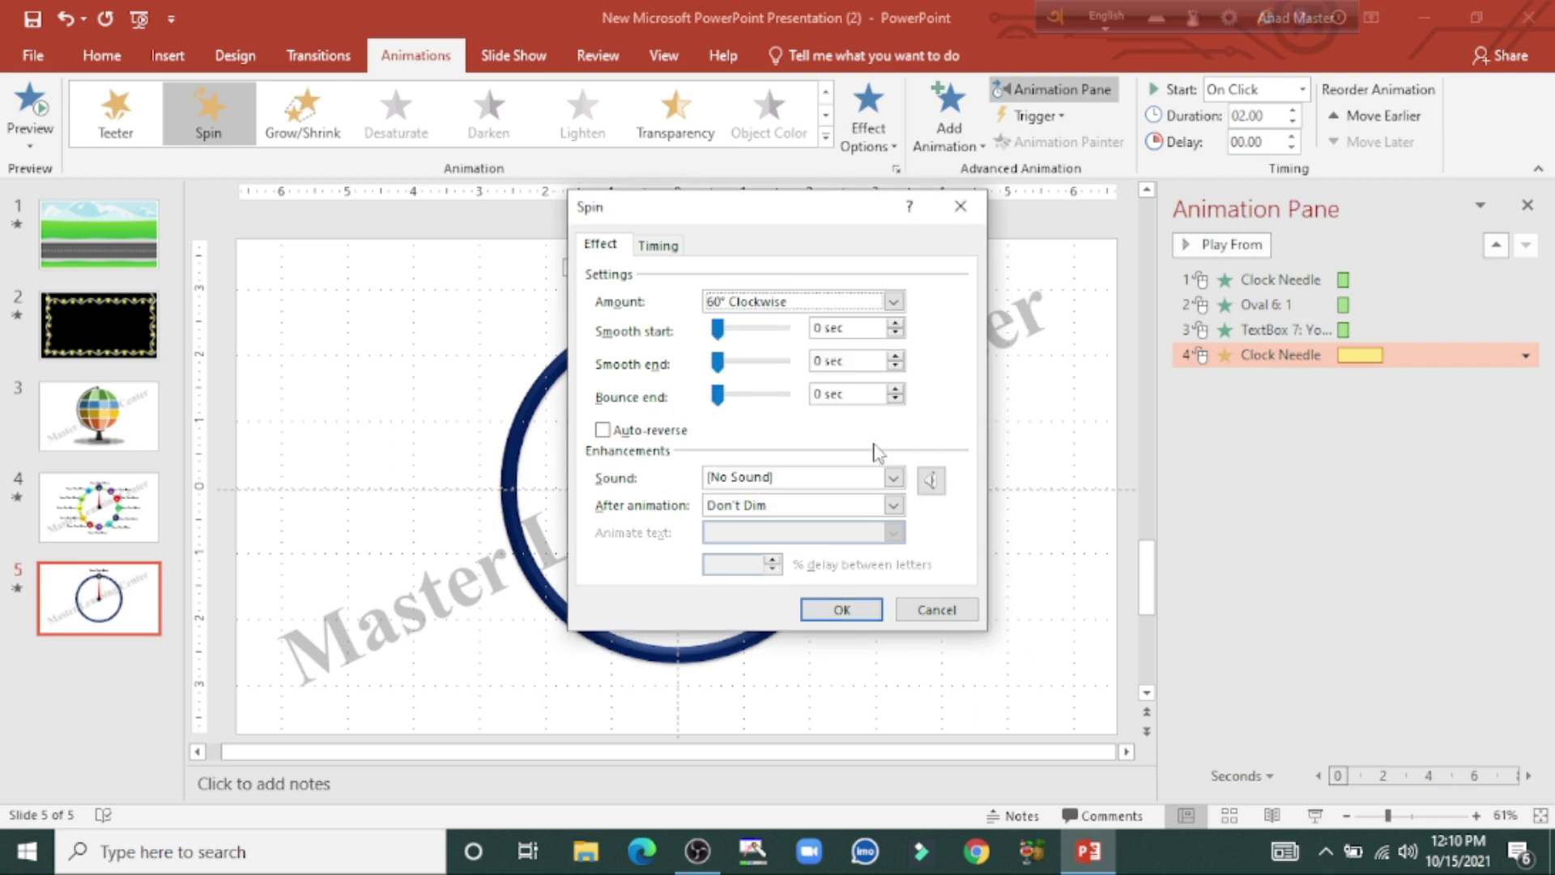
left_click(842, 610)
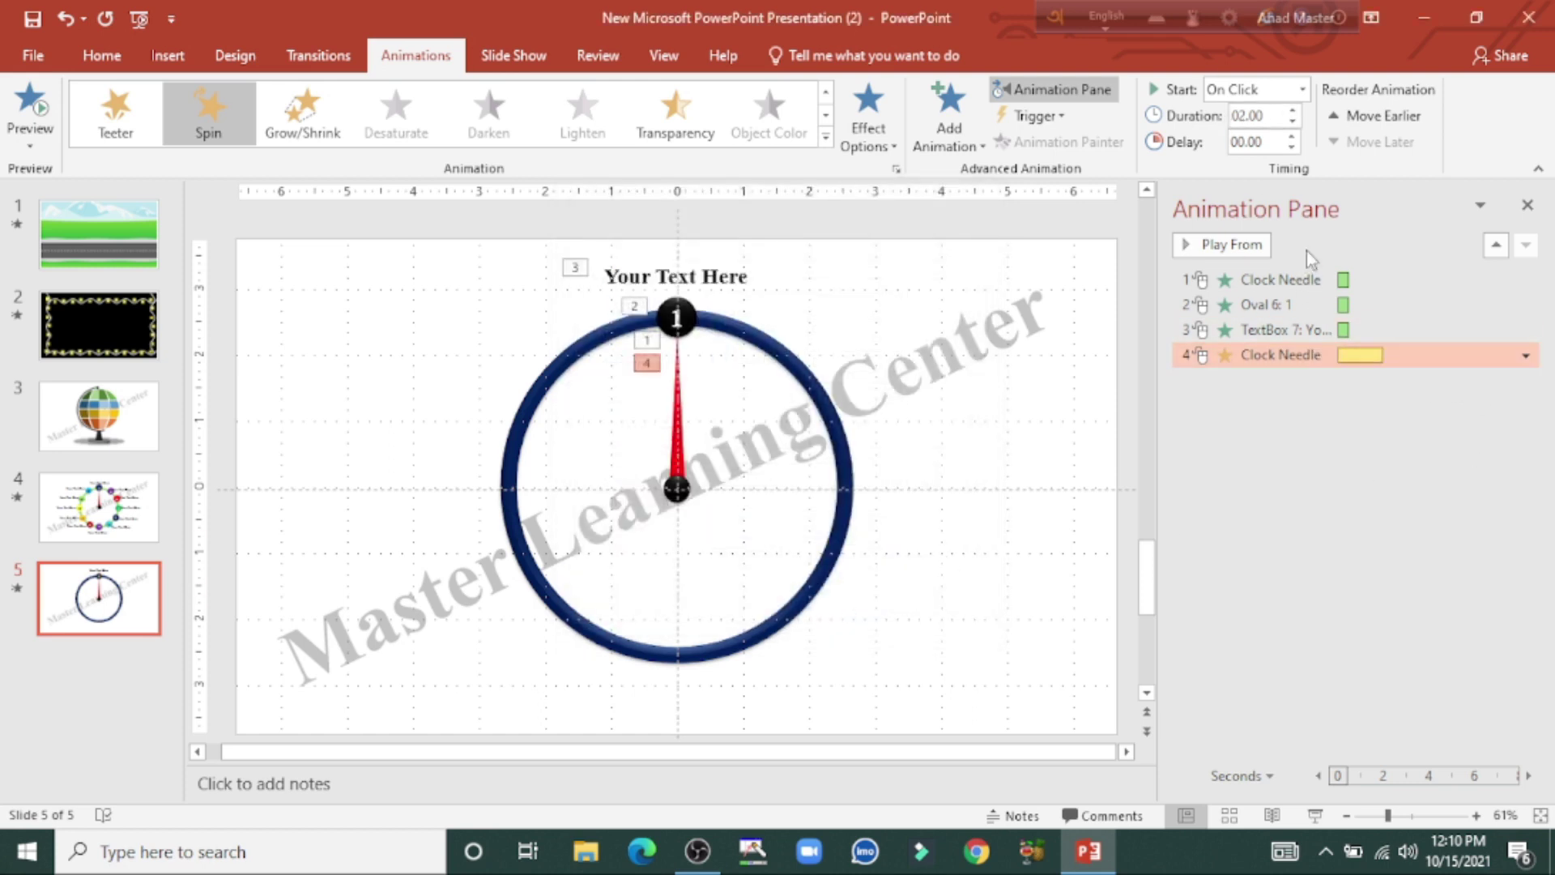
- Set the duration of the clock needle's Spin animation to 00.50 seconds
left_click(1293, 123)
left_click(1293, 123)
left_click(1294, 123)
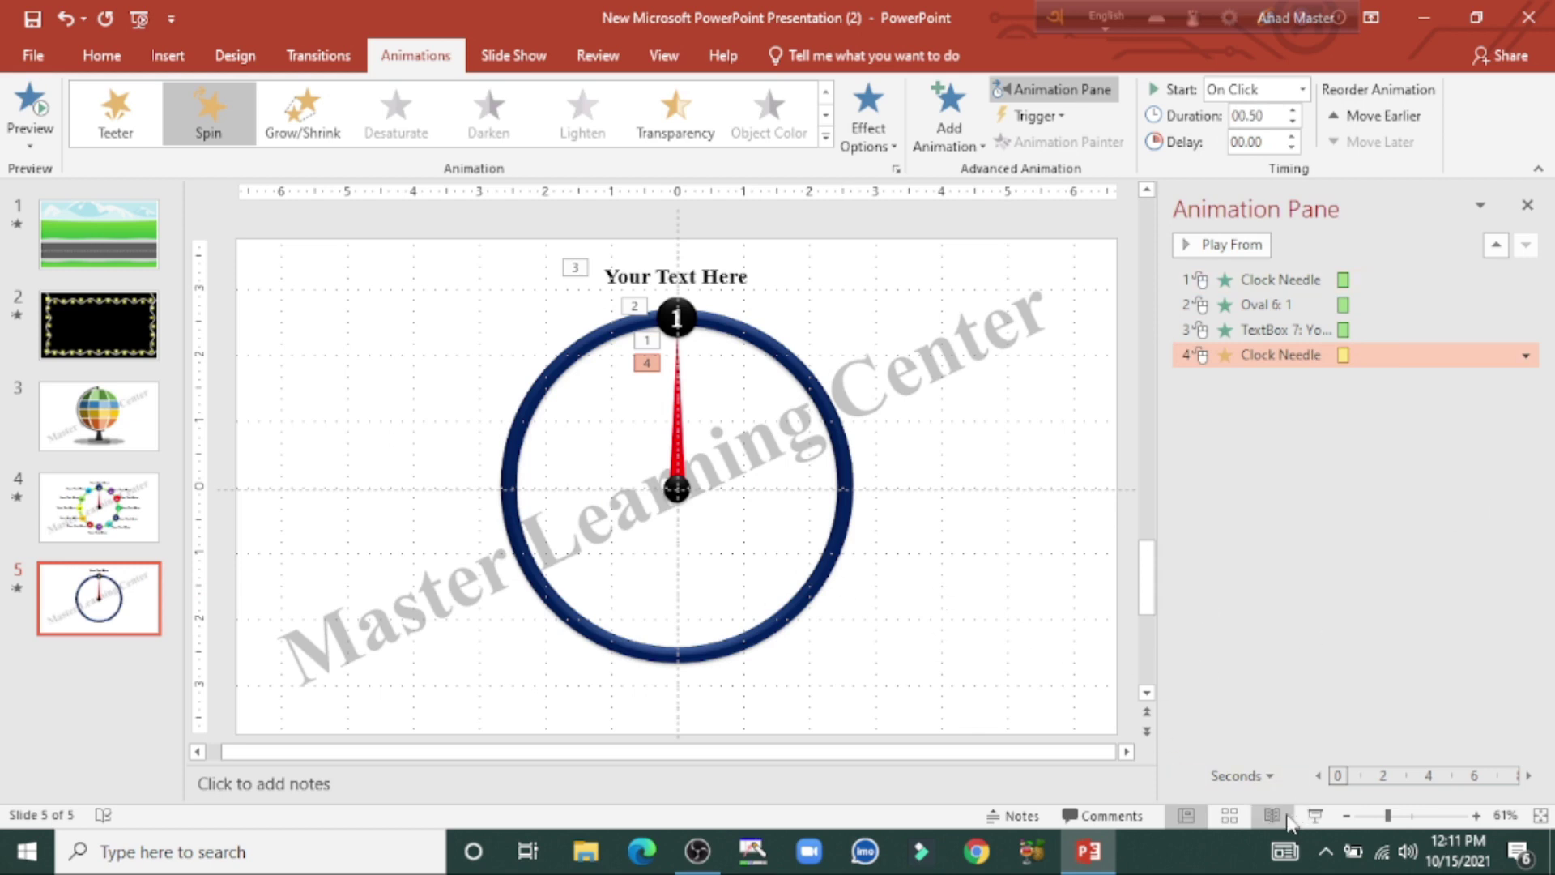
- Play the current slide as a slide show through the needle, marker, text and spin animations, and end the show
left_click(1314, 815)
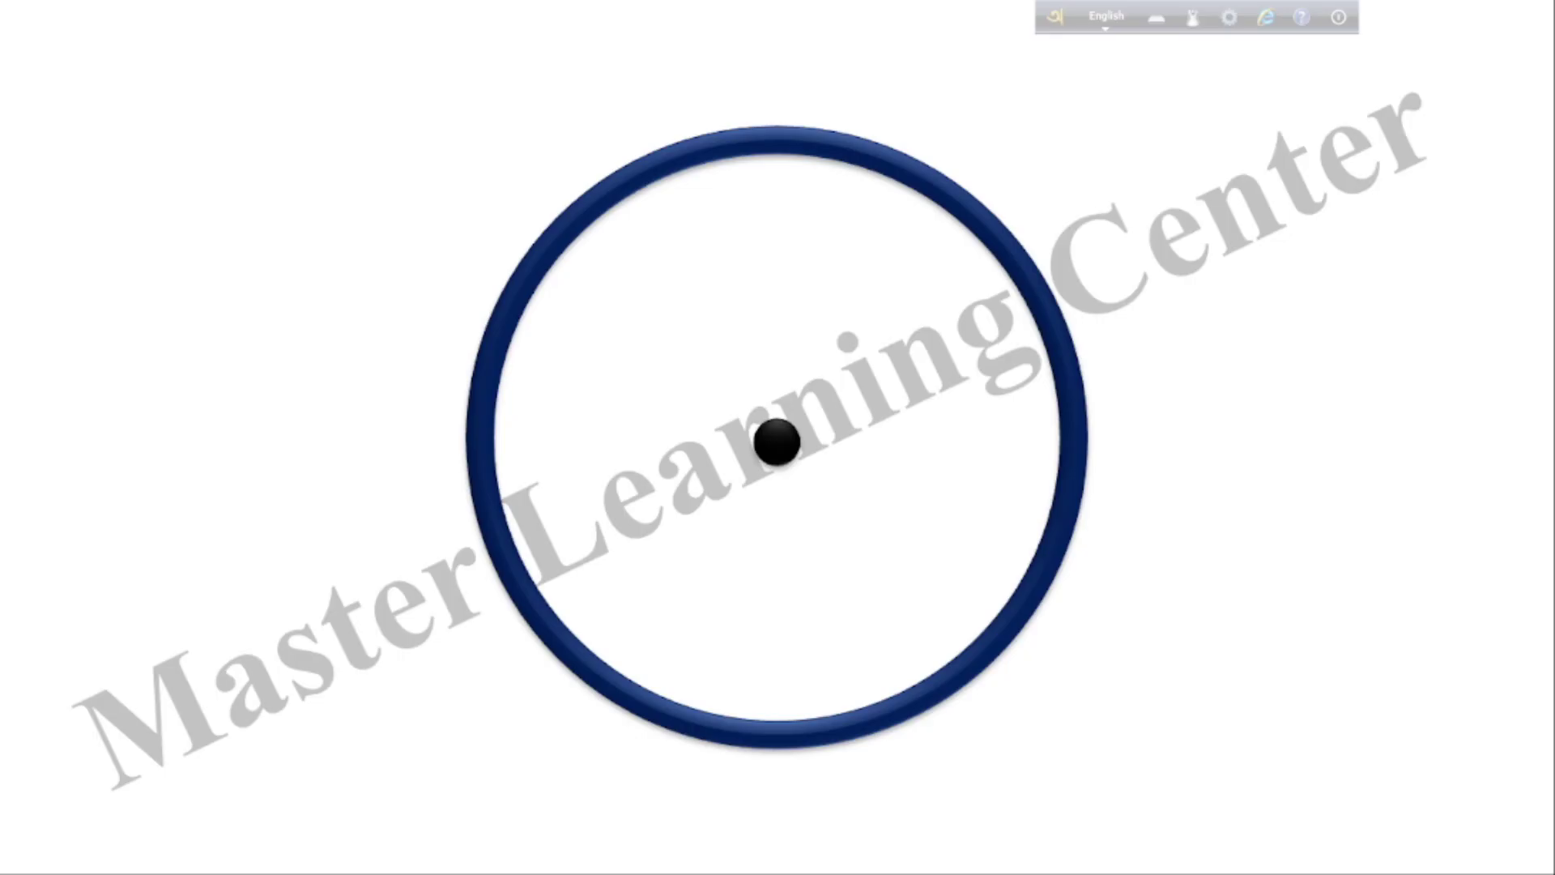
left_click(1262, 365)
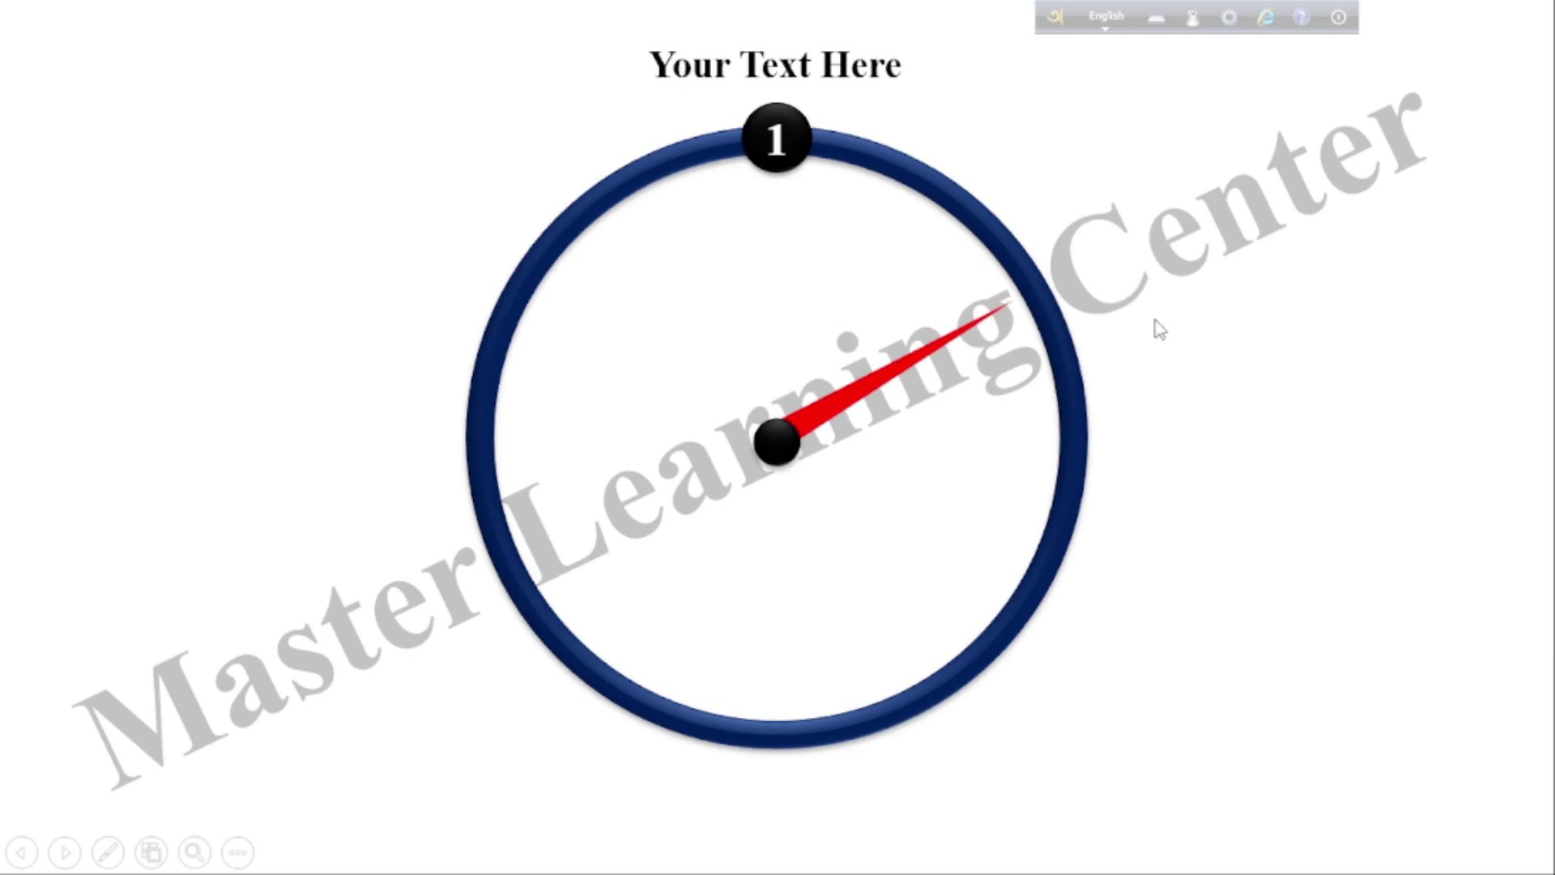
right_click(1143, 201)
left_click(1213, 528)
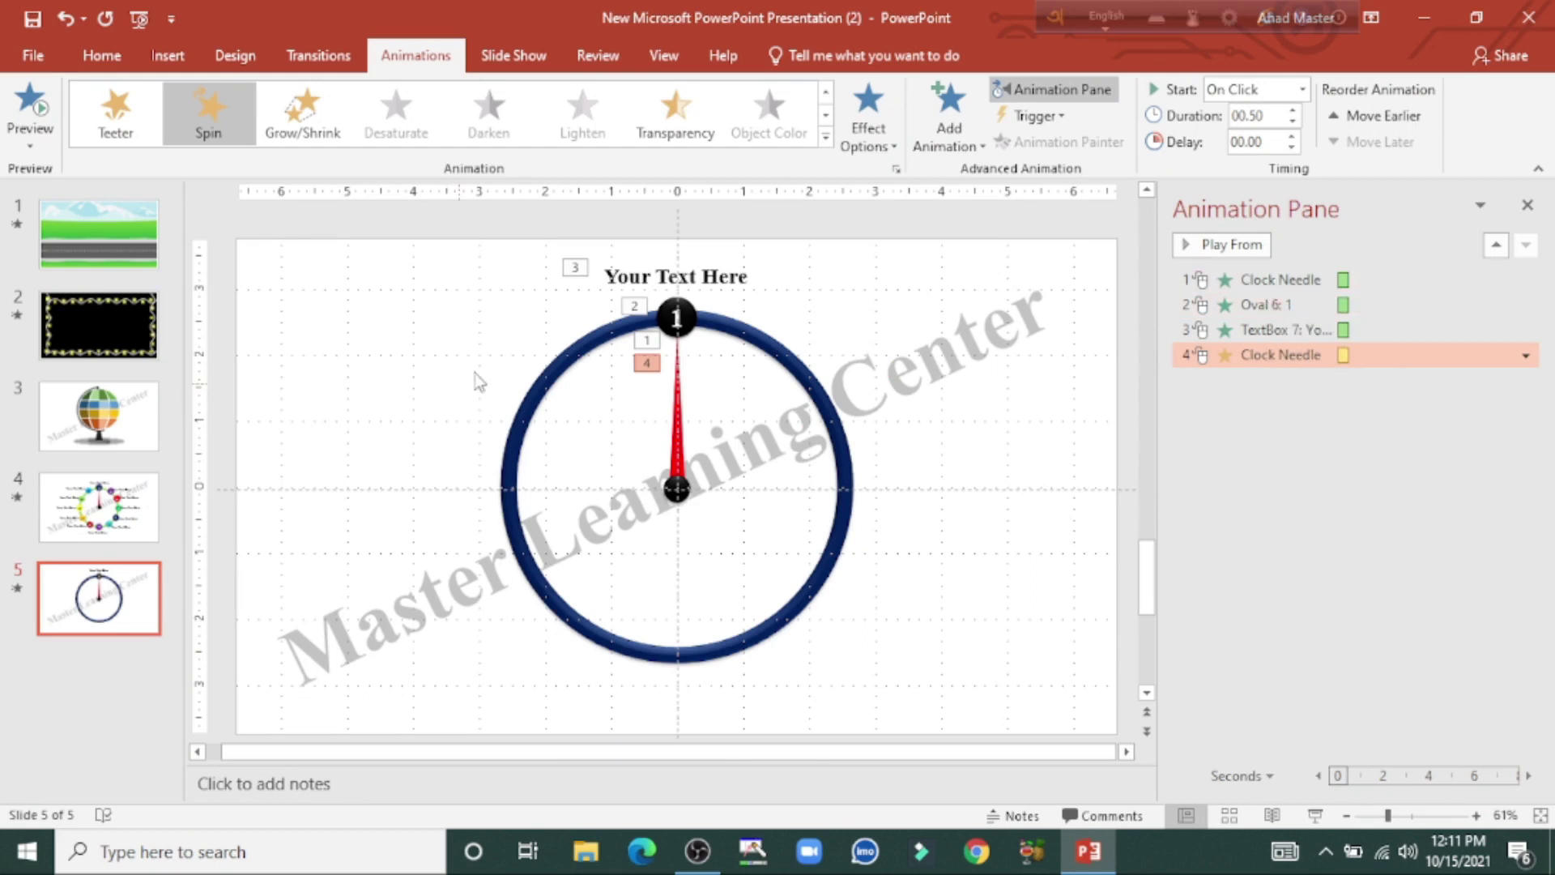
- Set the entrance animations of the number 1 marker and the "Your Text Here" box to start With Previous
left_click(1247, 305)
left_click(1237, 90)
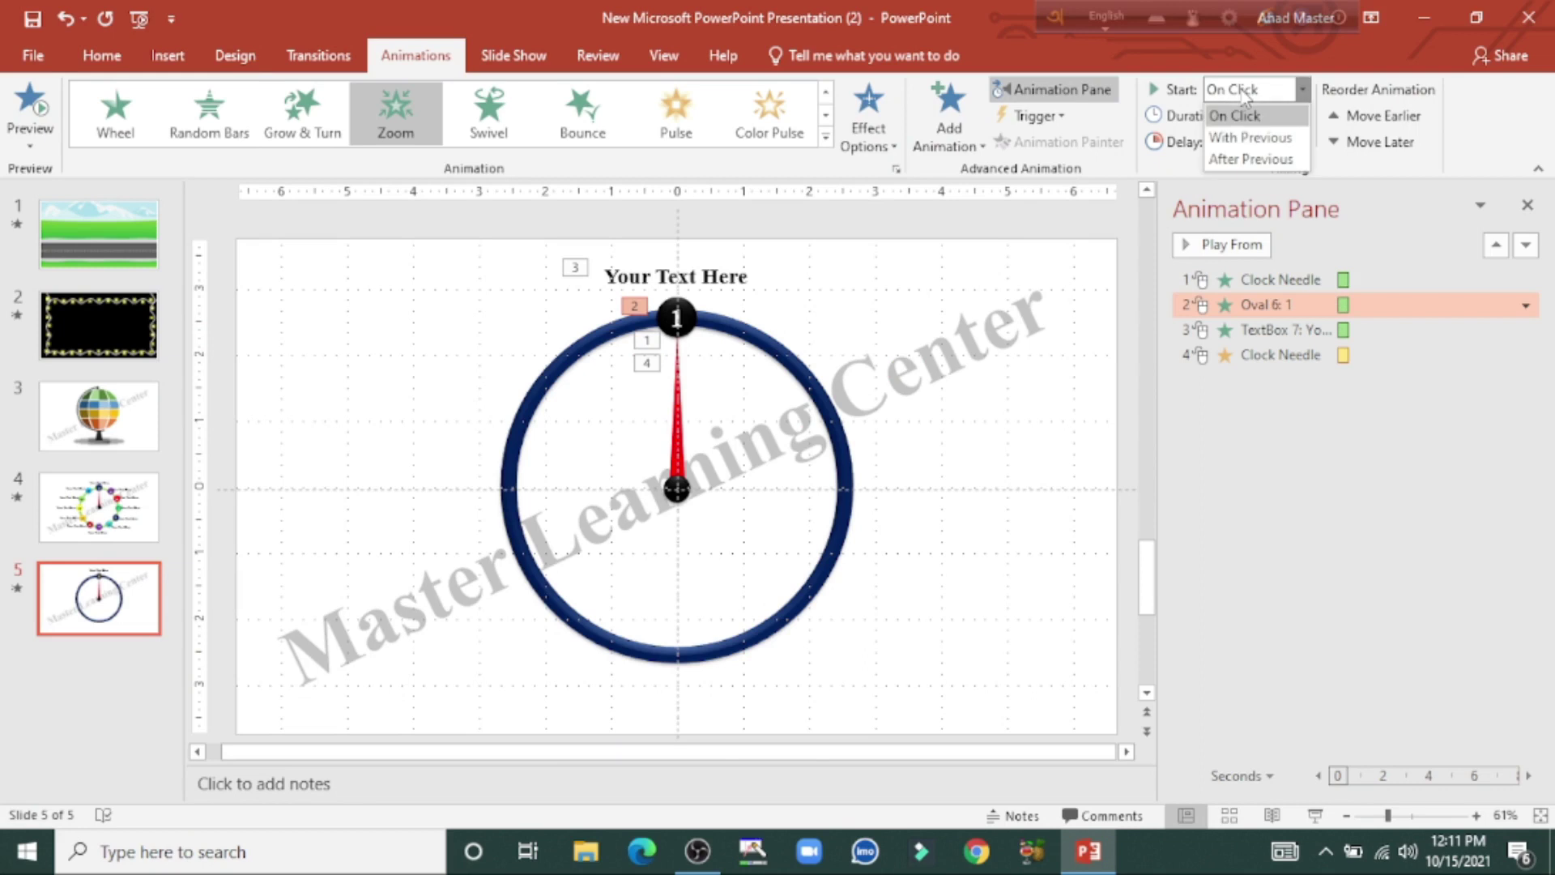
left_click(1246, 128)
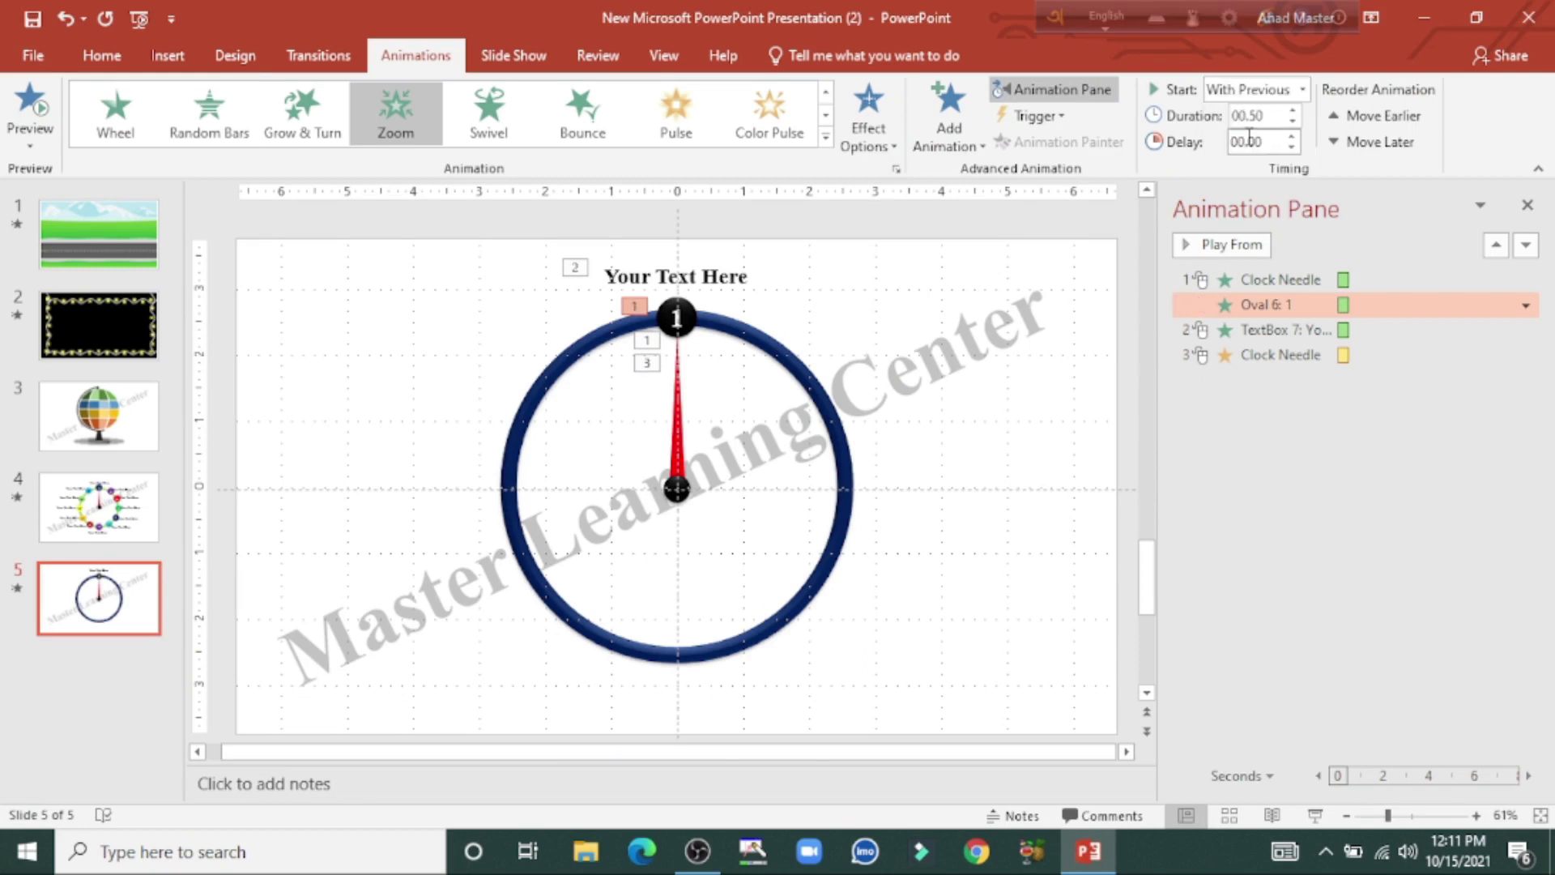
left_click(1268, 330)
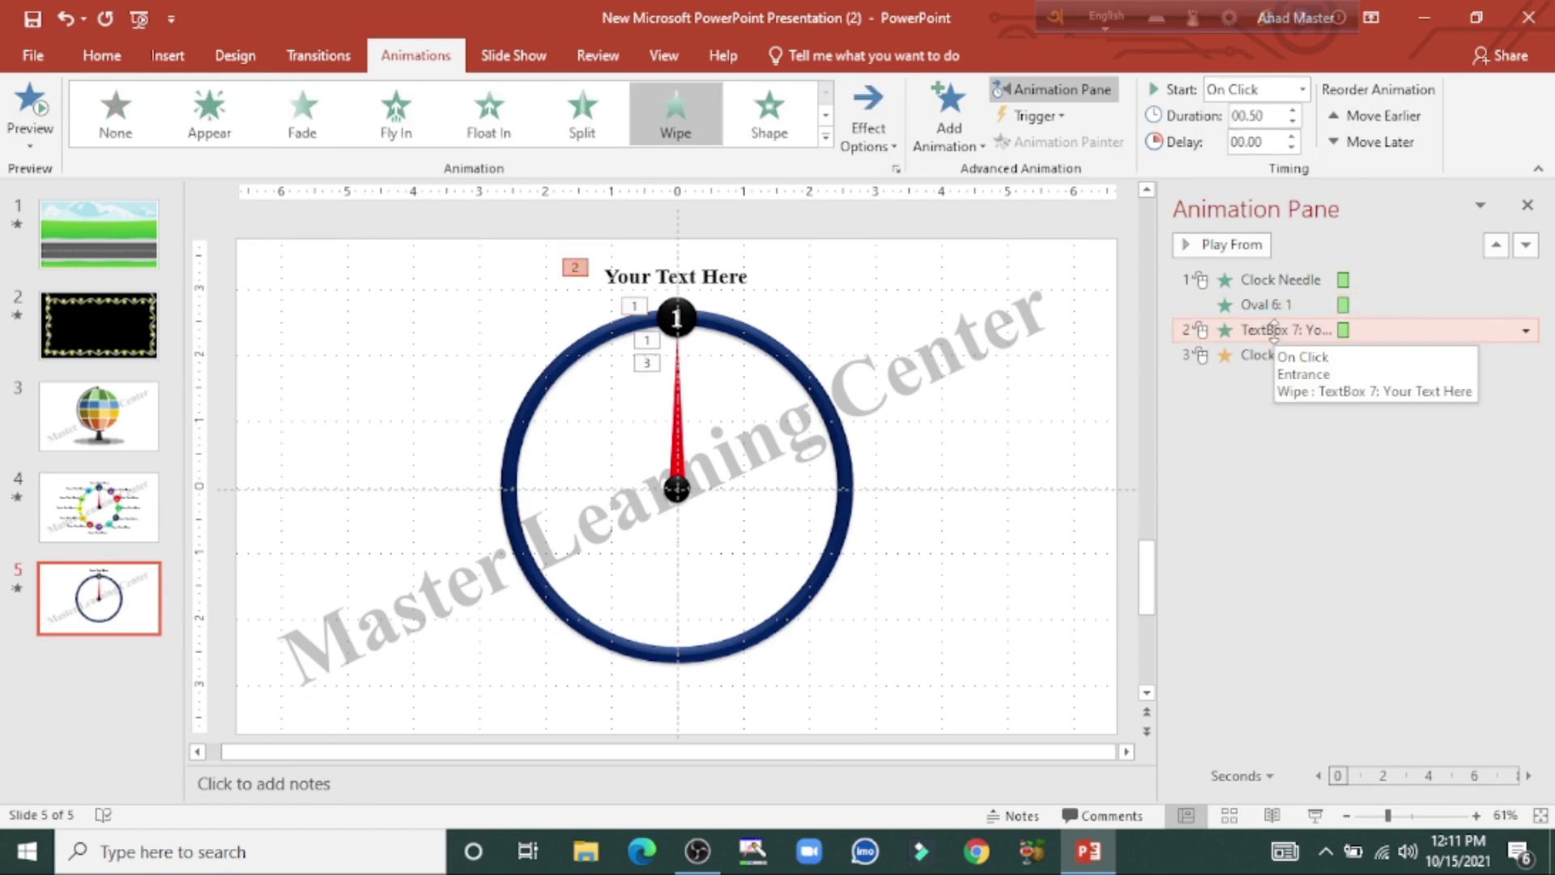
left_click(1233, 92)
left_click(1250, 138)
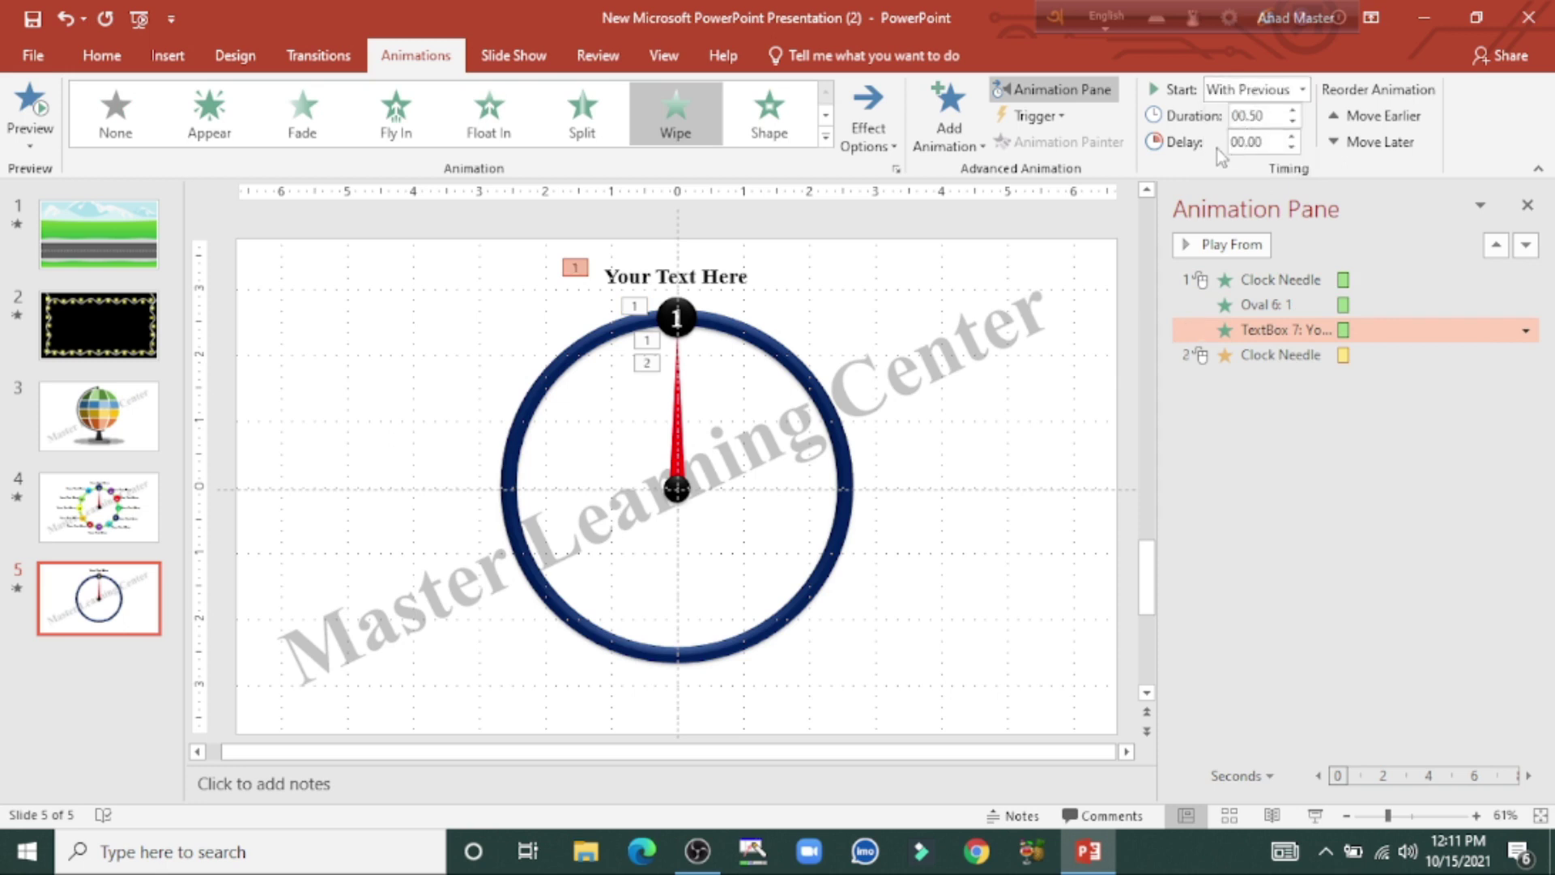
- Duplicate the number 1 marker and its text box, placing the copied marker on the ring's upper-right arc with the copied text beside it
left_click(679, 316)
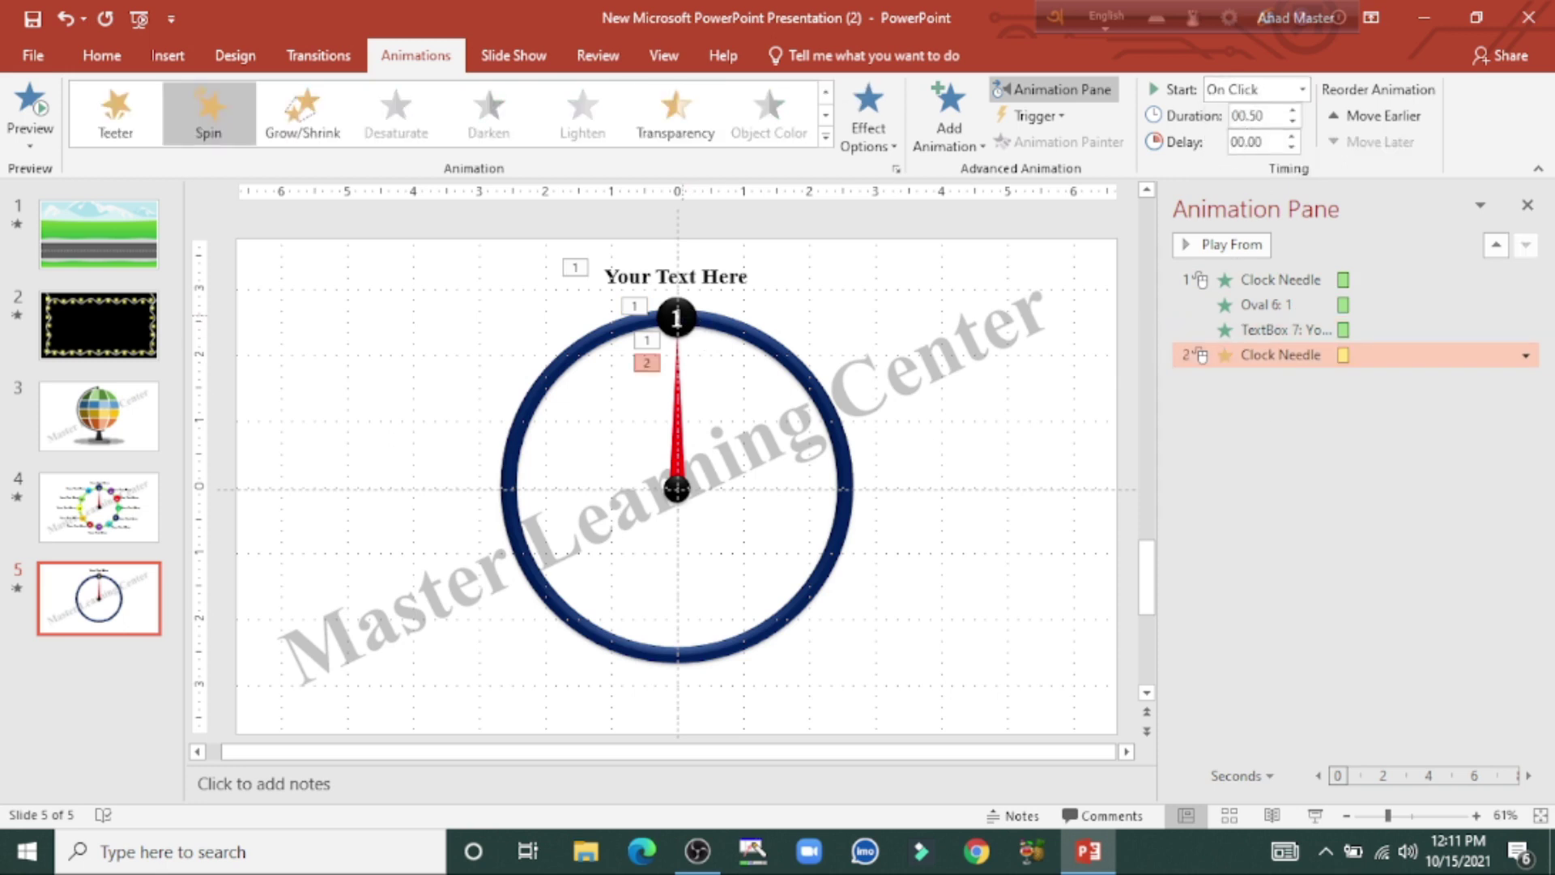
left_click(683, 317)
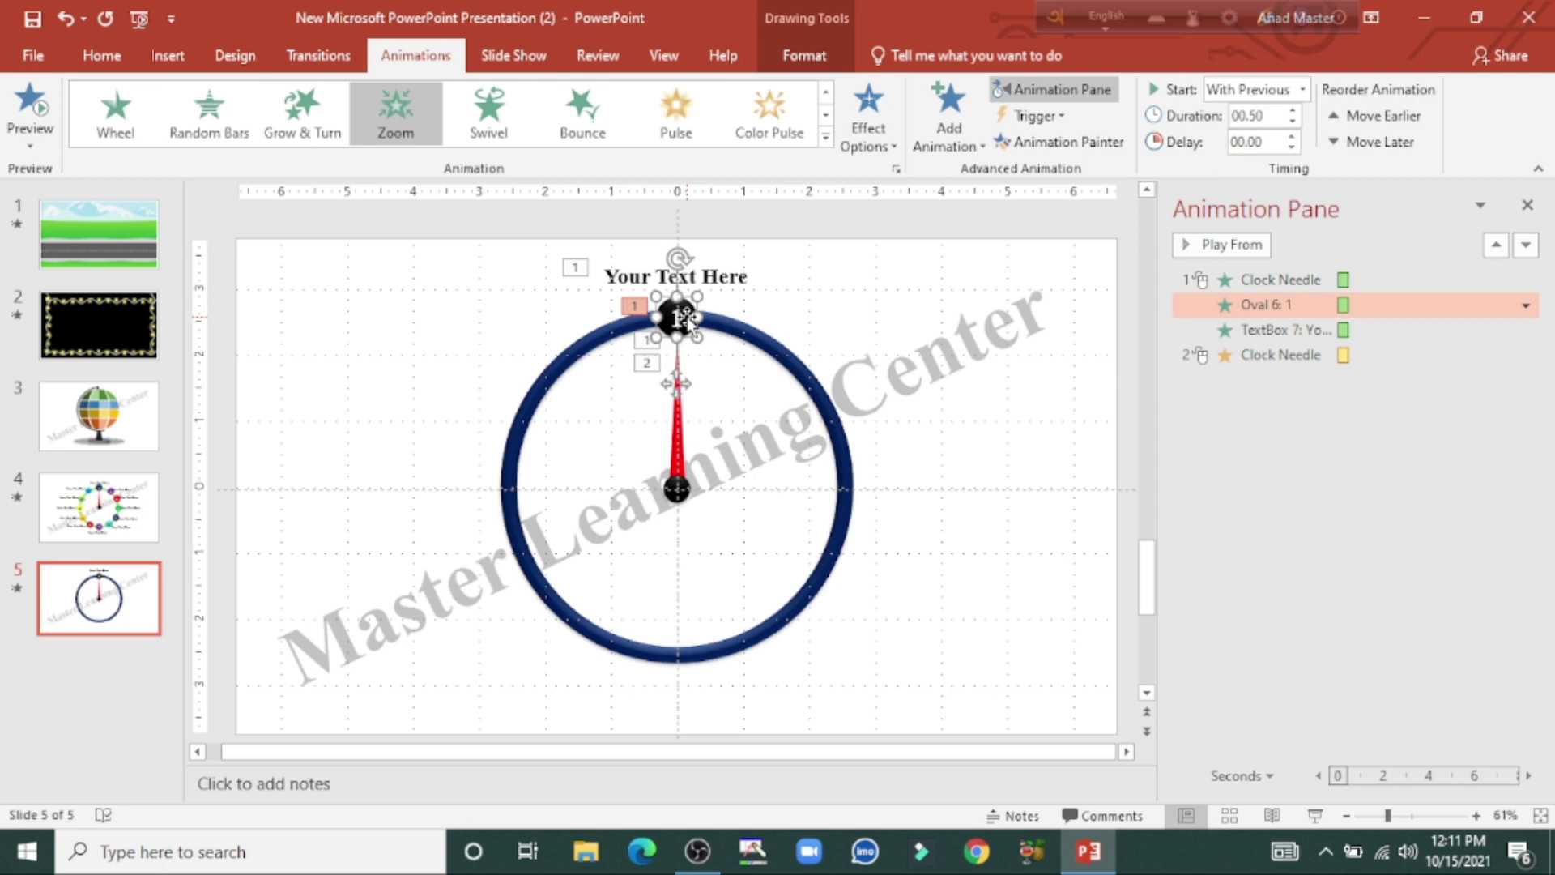
left_click(745, 279, "shift")
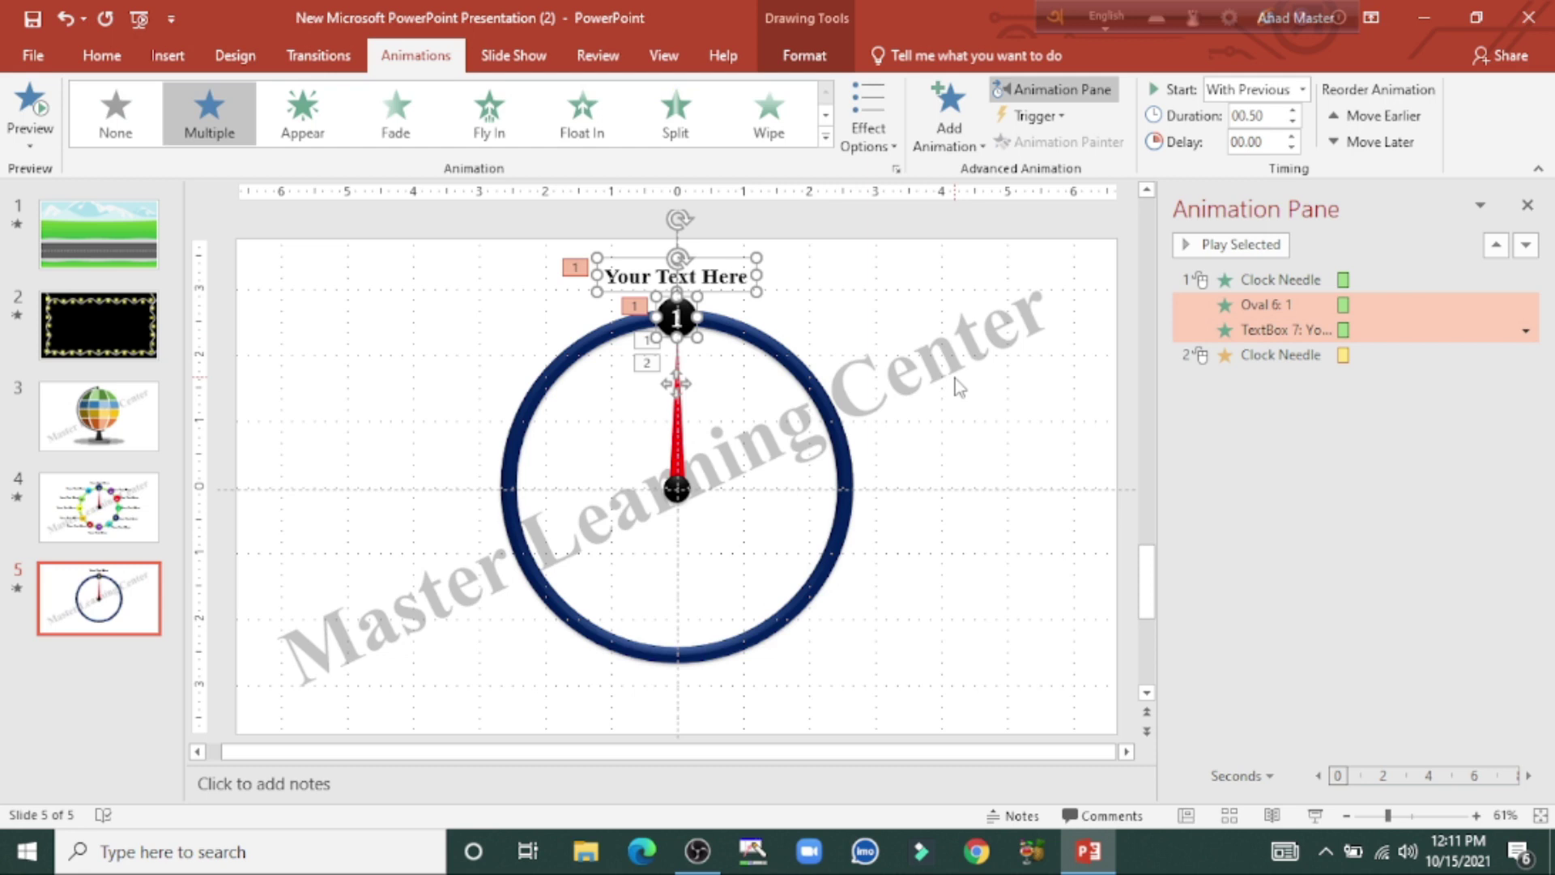
key("ctrl+d")
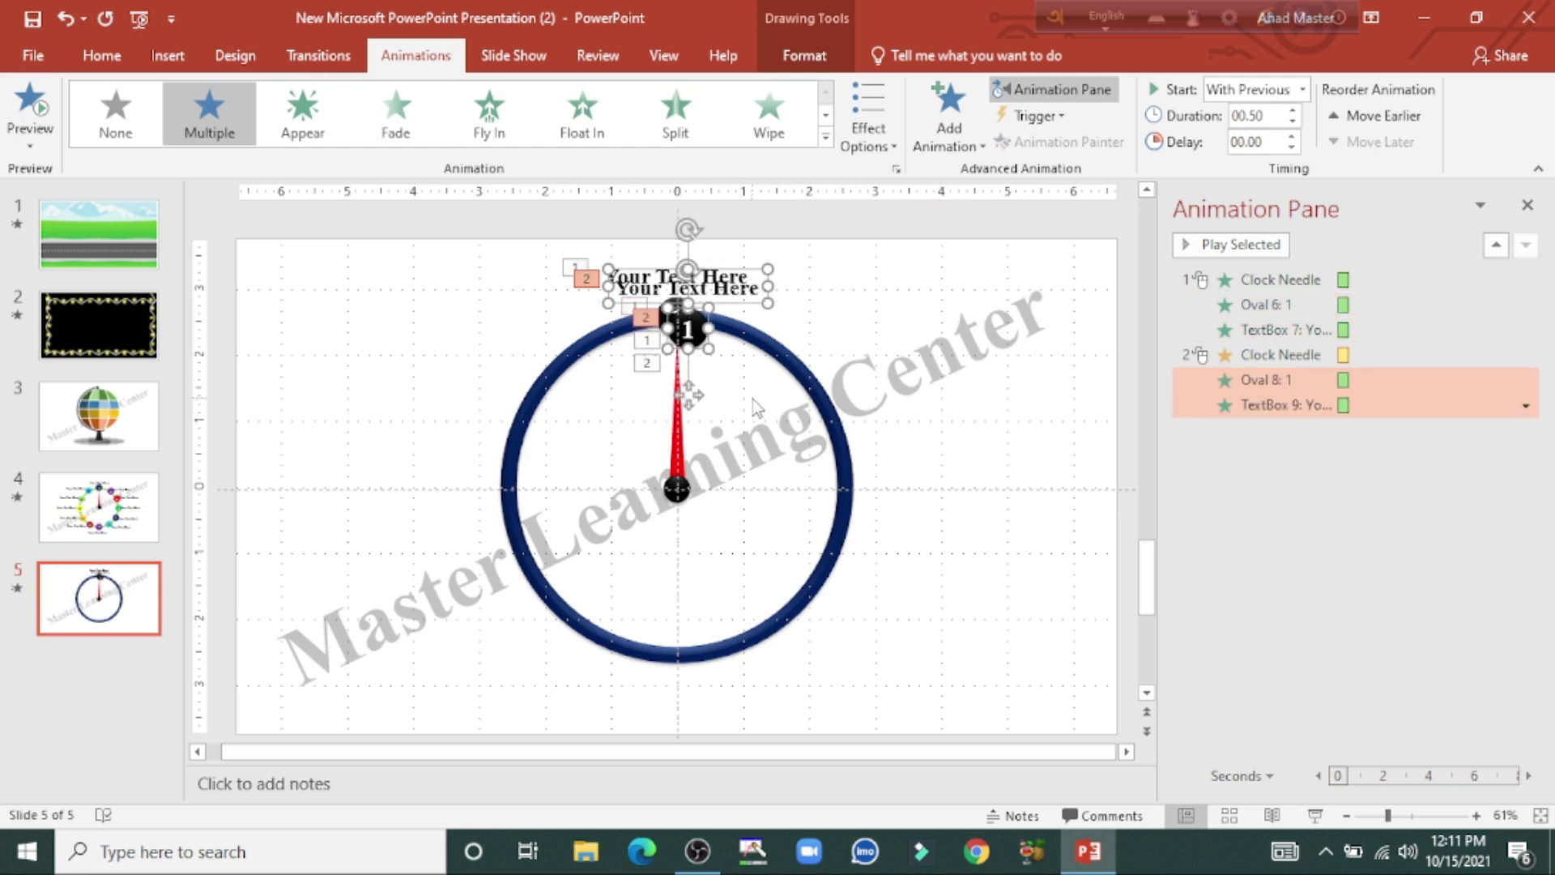
left_click_drag(690, 396, 814, 437)
left_click(881, 397)
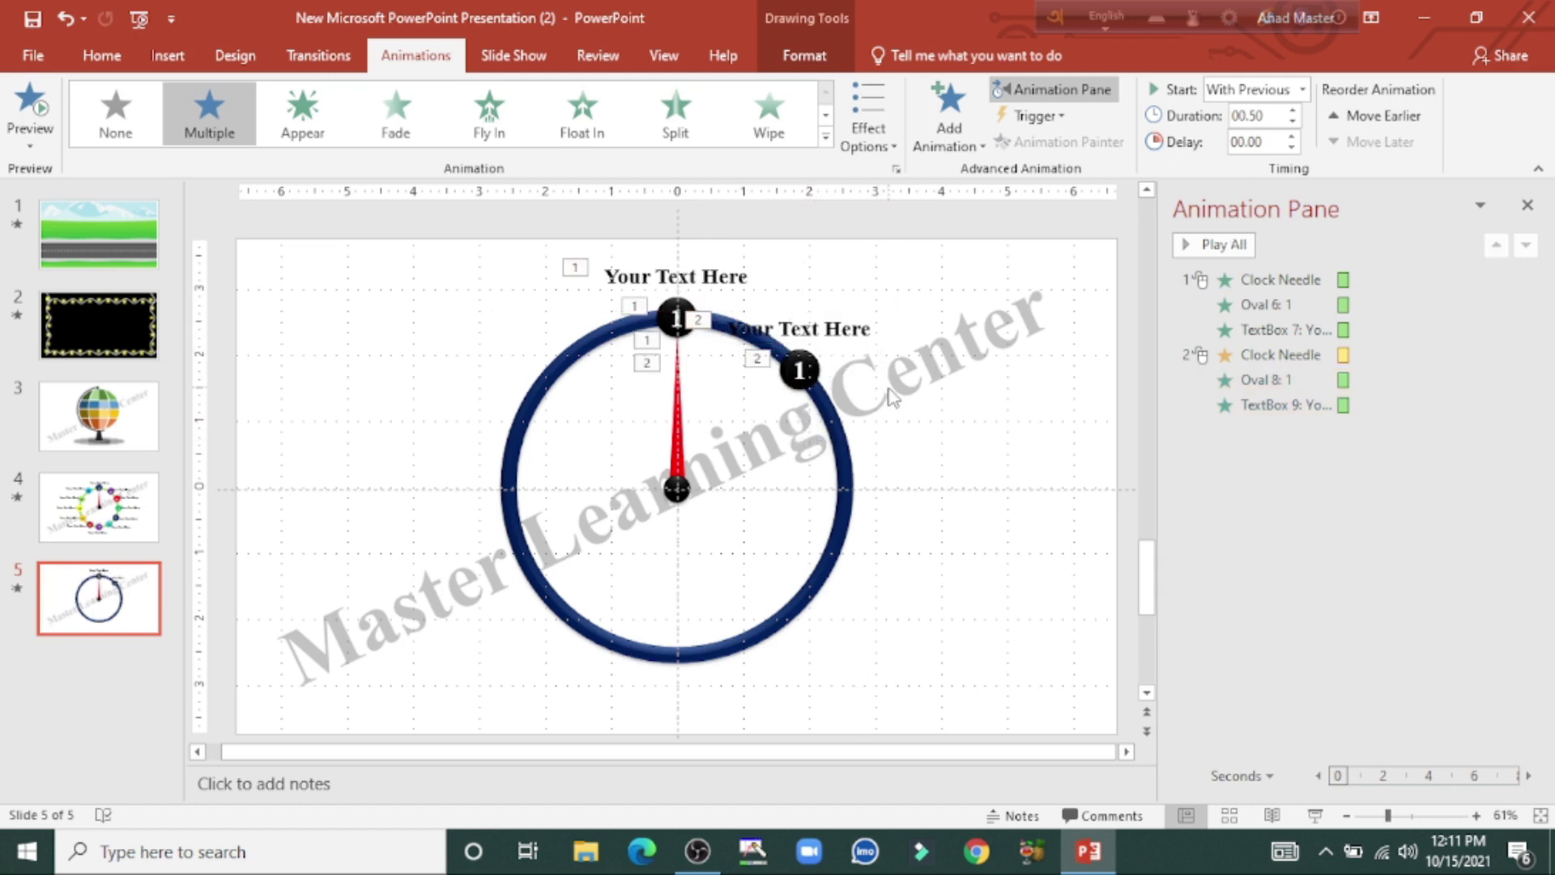
left_click(865, 342)
left_click_drag(860, 348, 972, 382)
left_click(972, 475)
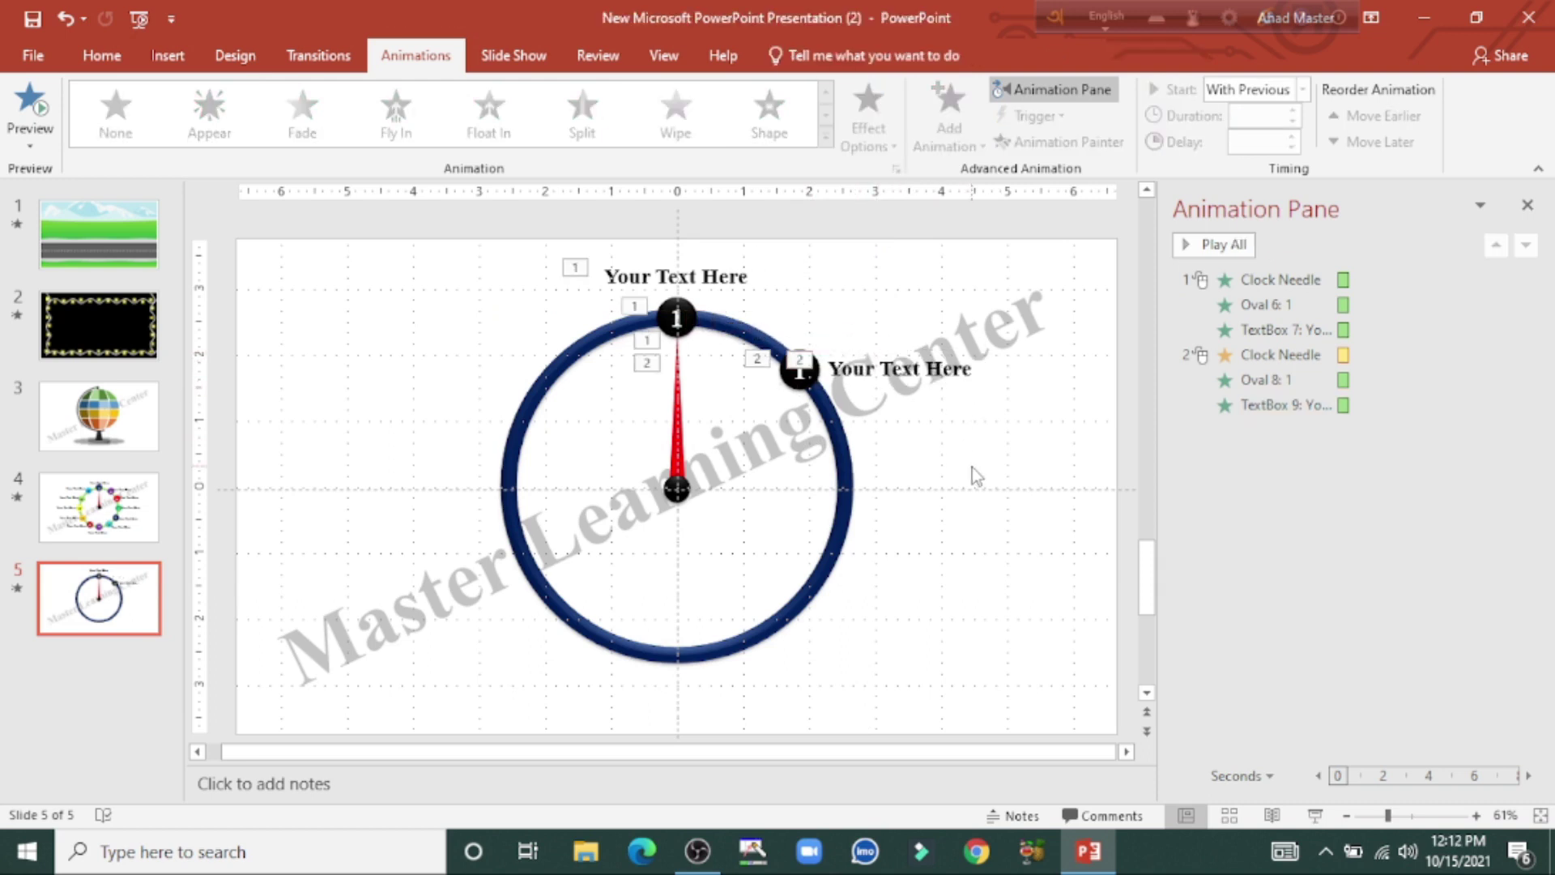
- Set the clock needle's rotation to 60° in its size settings
key("alt+h")
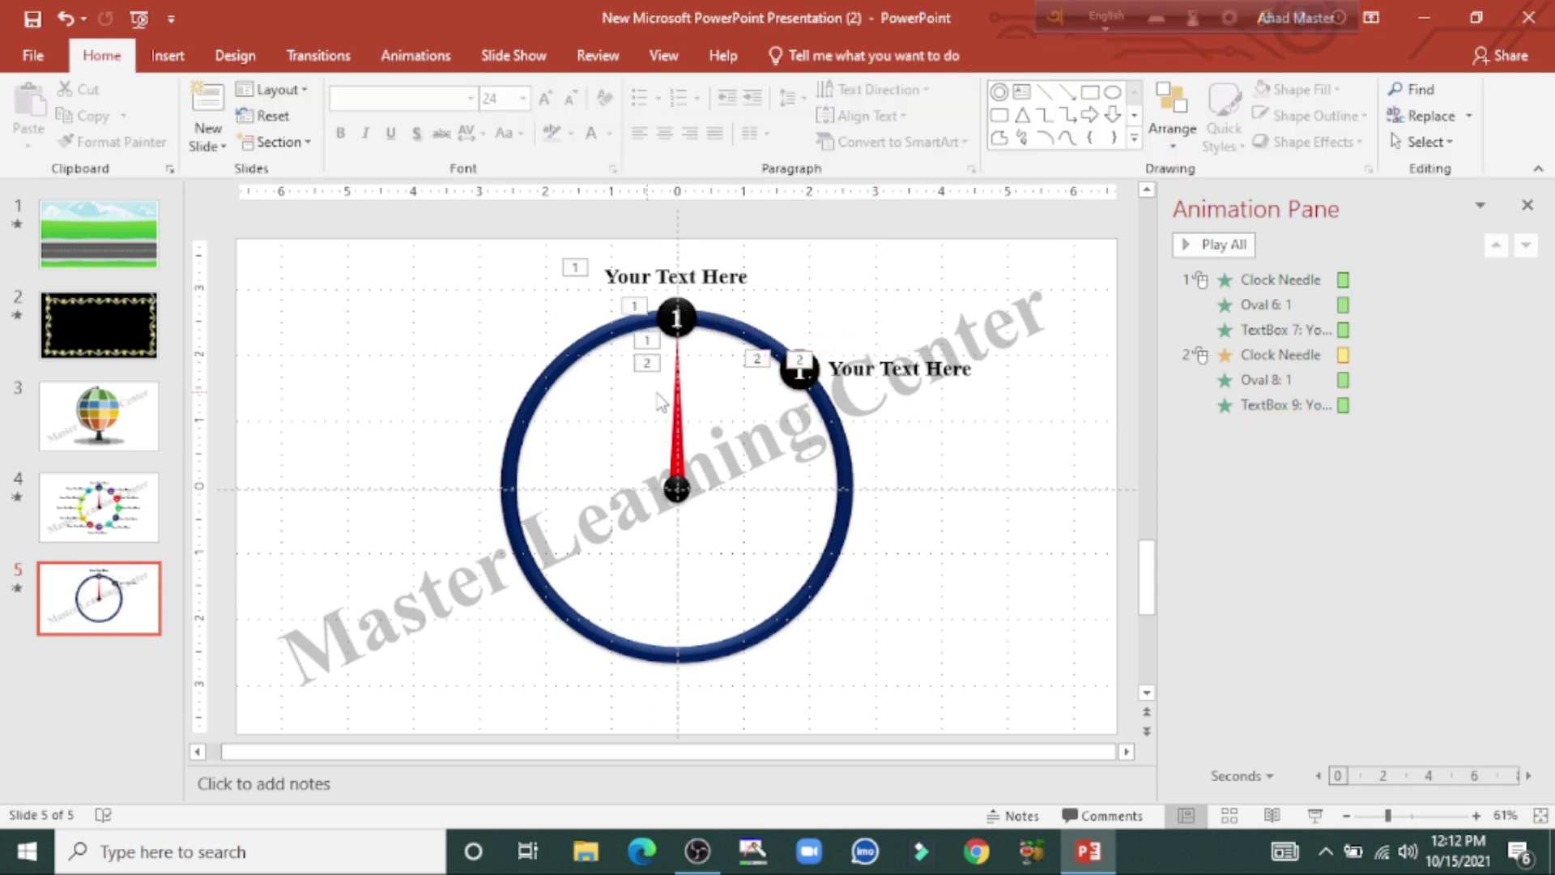
left_click(675, 405)
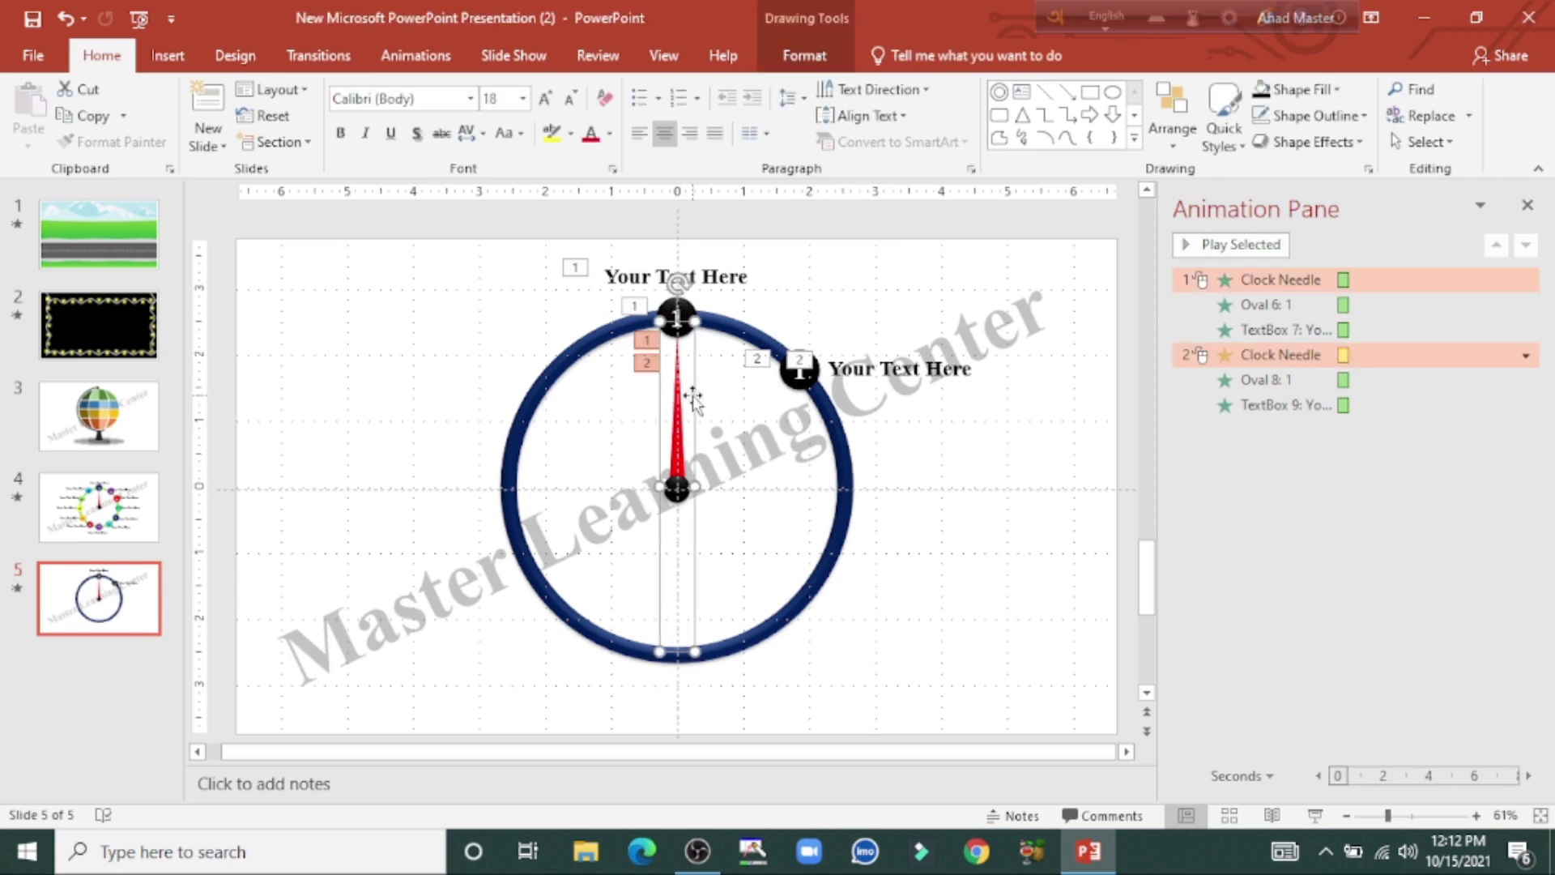
left_click(809, 61)
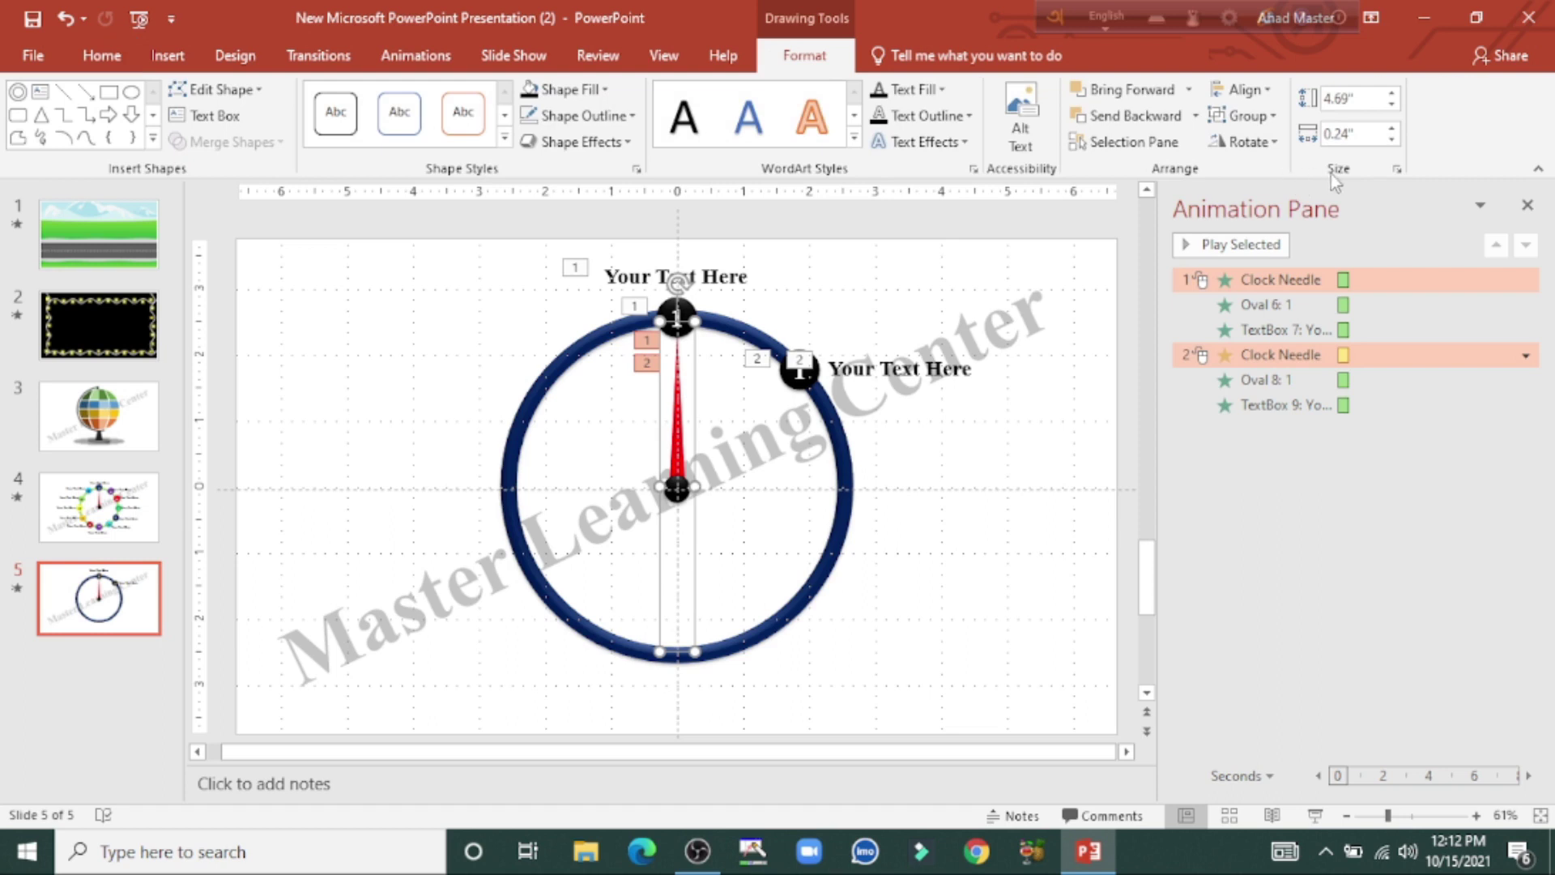
left_click(1398, 169)
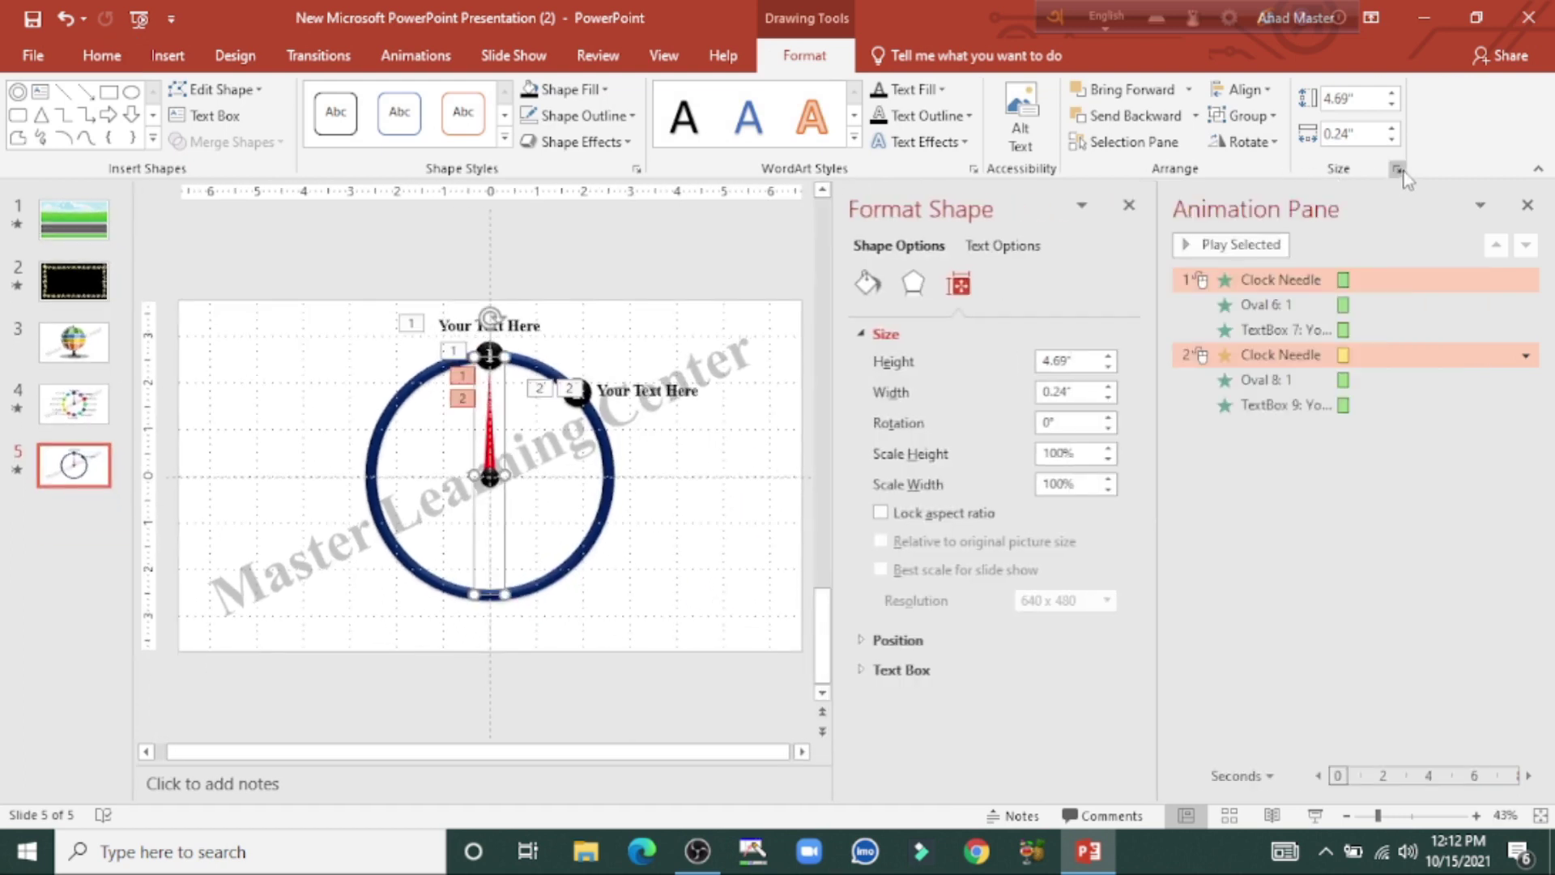
left_click(1047, 425)
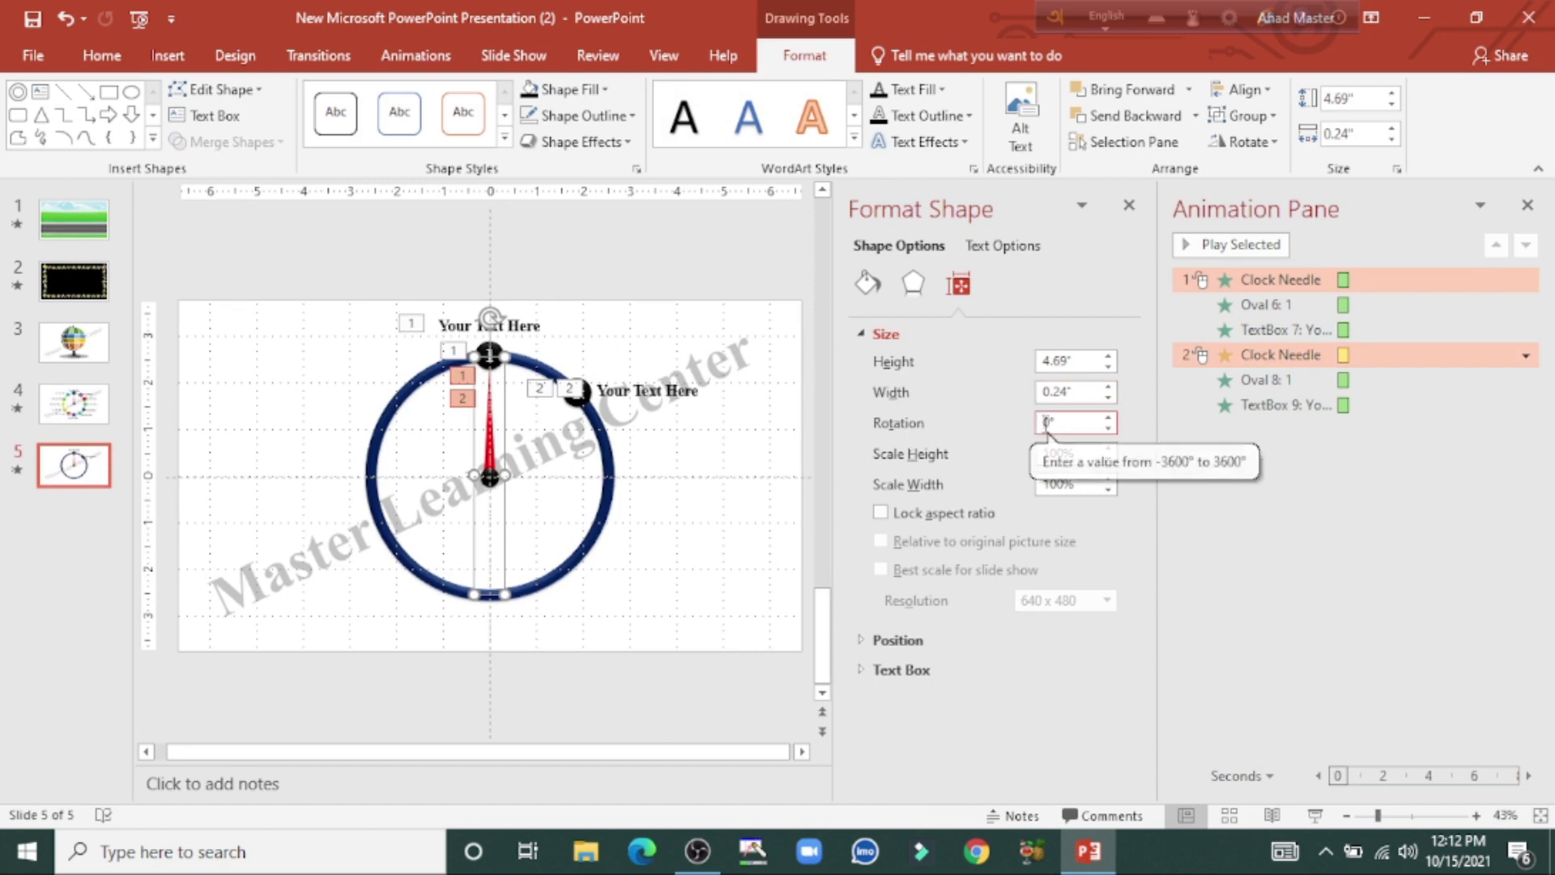
type("6")
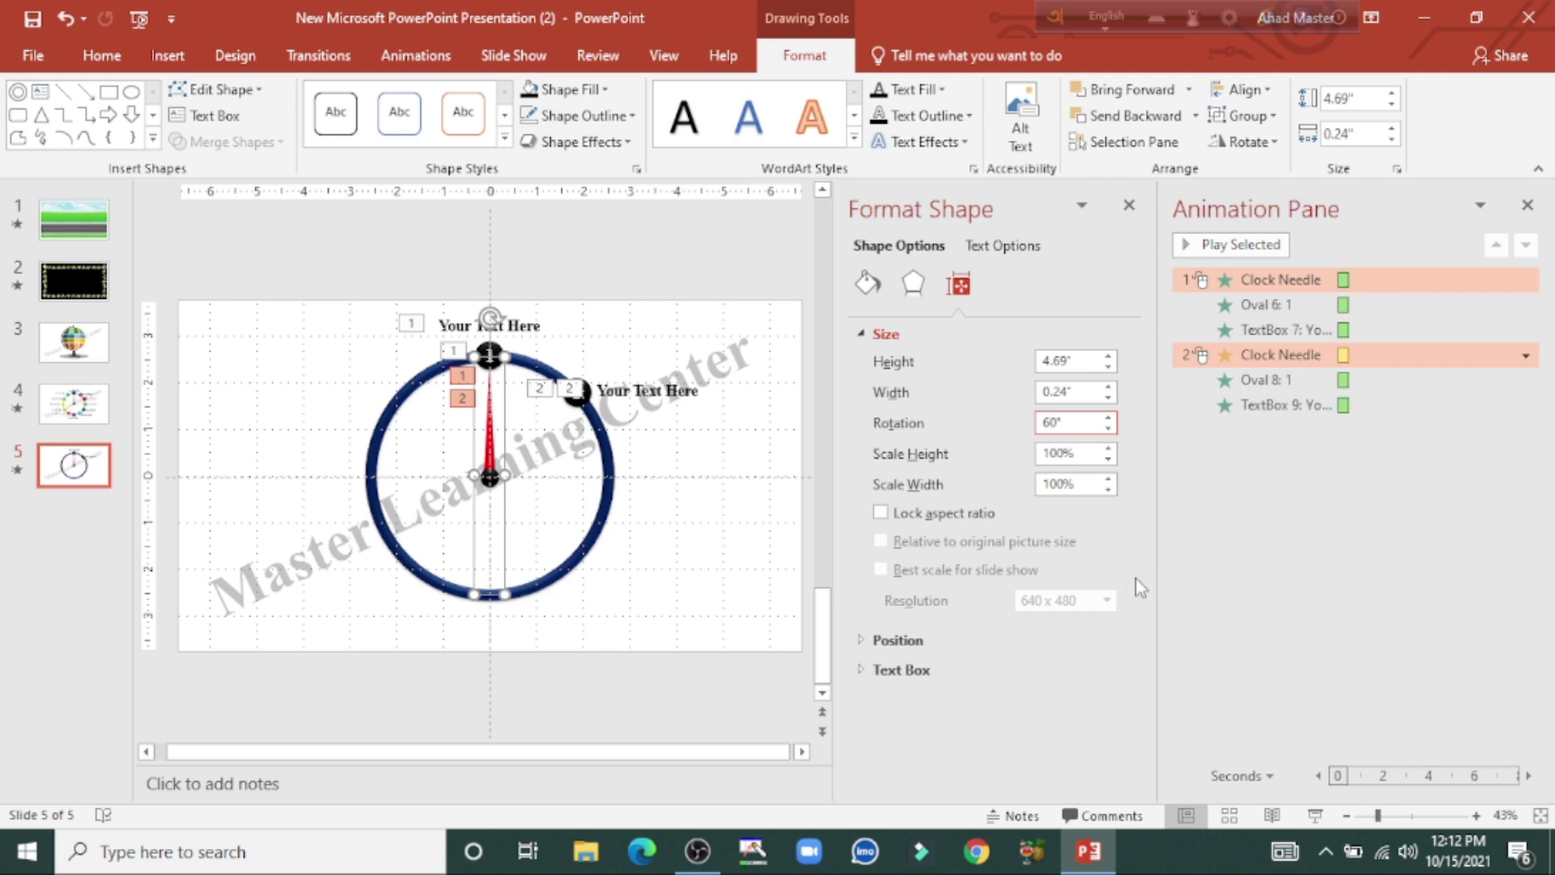
key("Return")
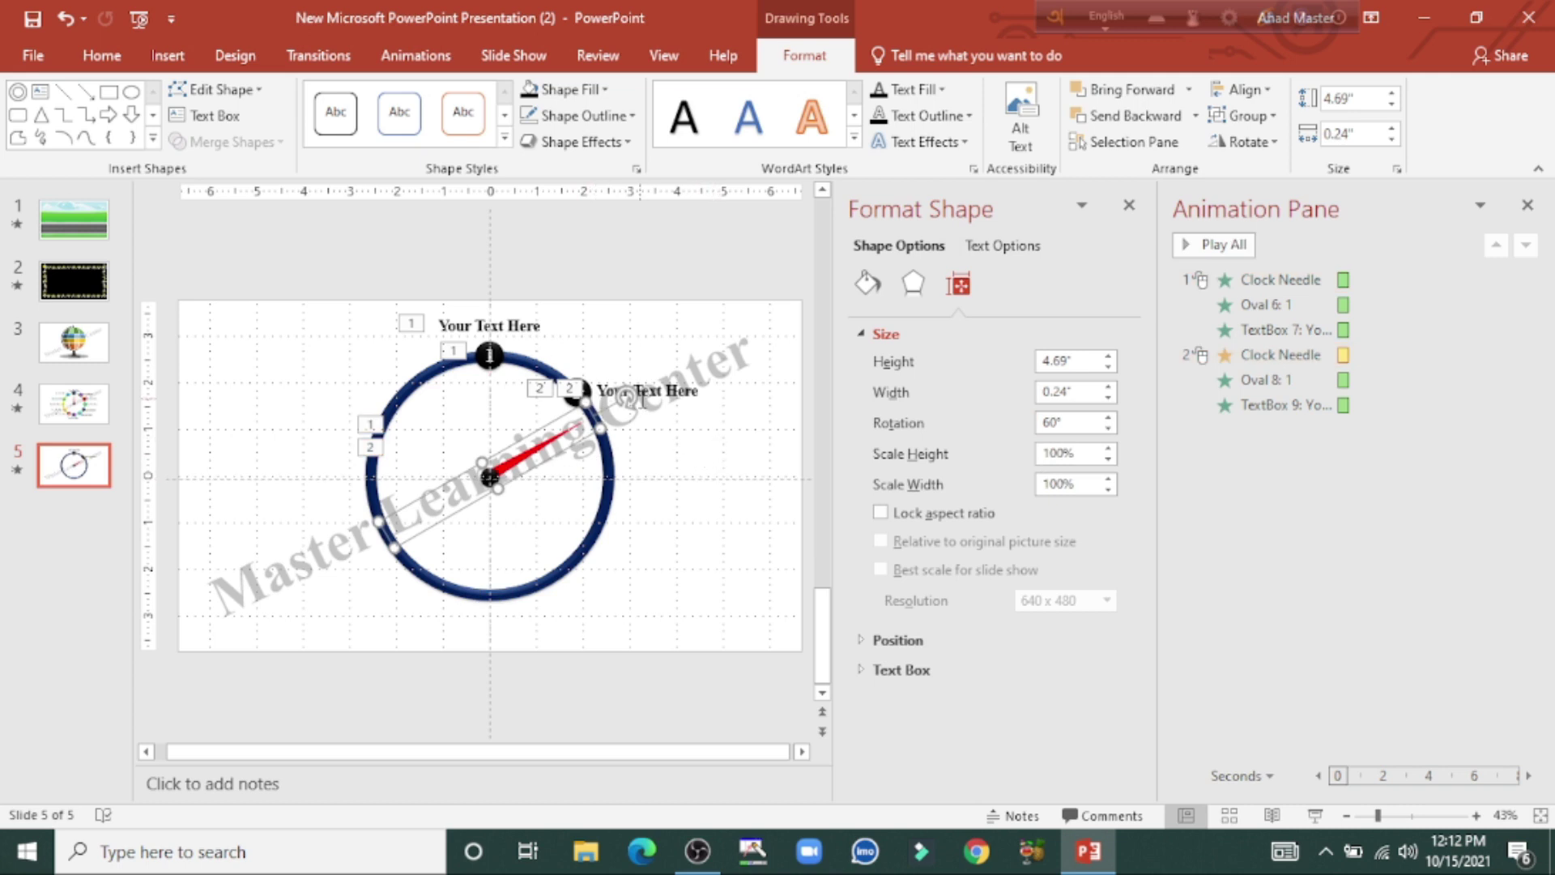
- Move the copied marker and its text to the needle's tip and renumber the marker 2
left_click_drag(592, 389, 632, 431)
left_click(577, 392)
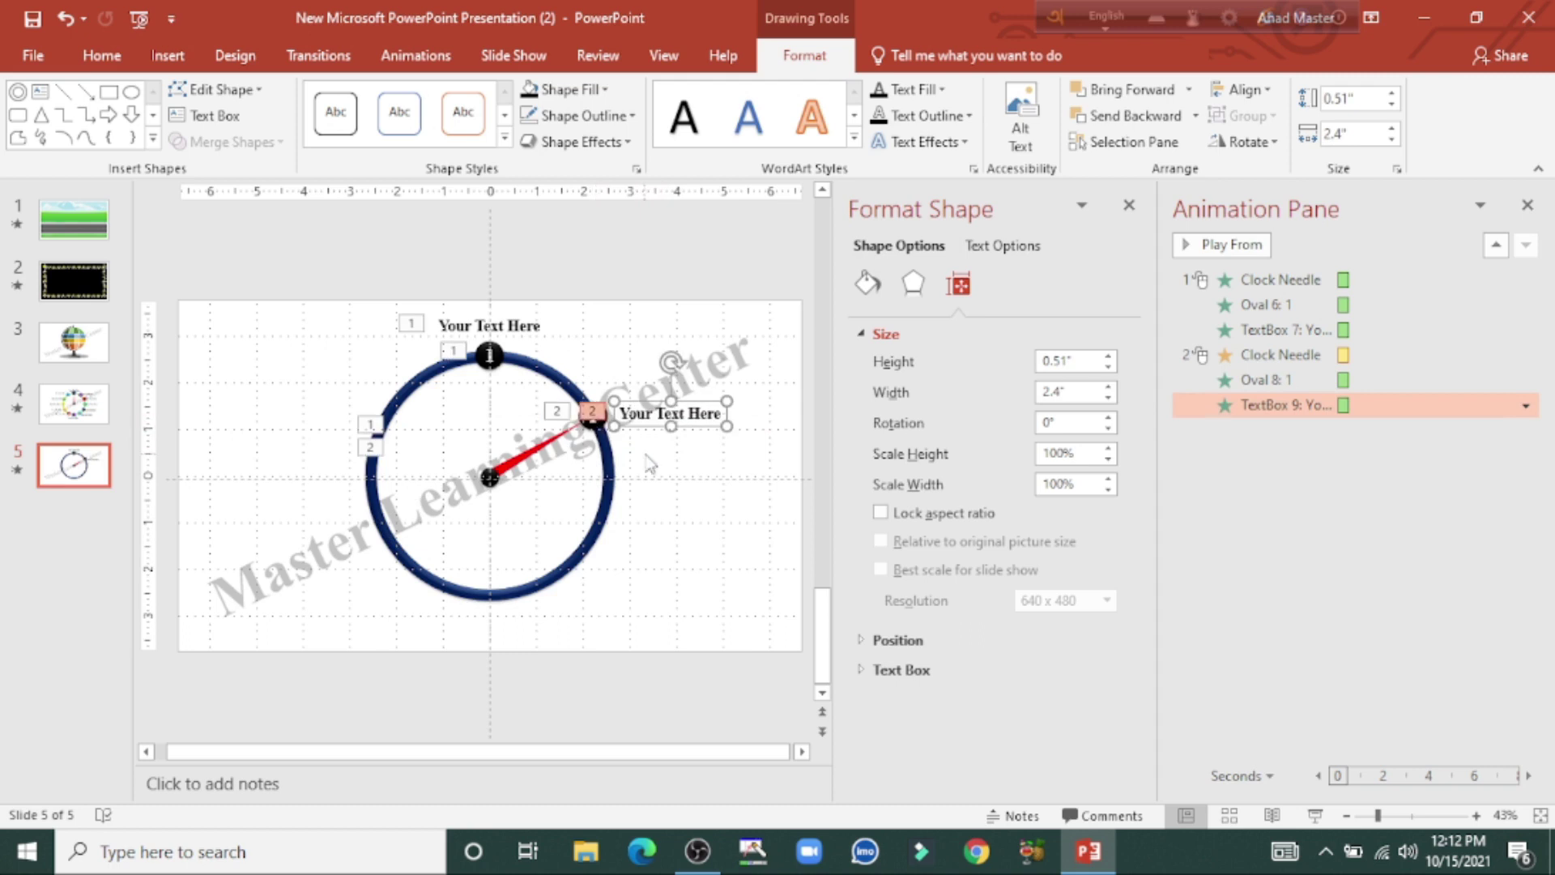
left_click(648, 464)
left_click(1266, 380)
left_click(1130, 205)
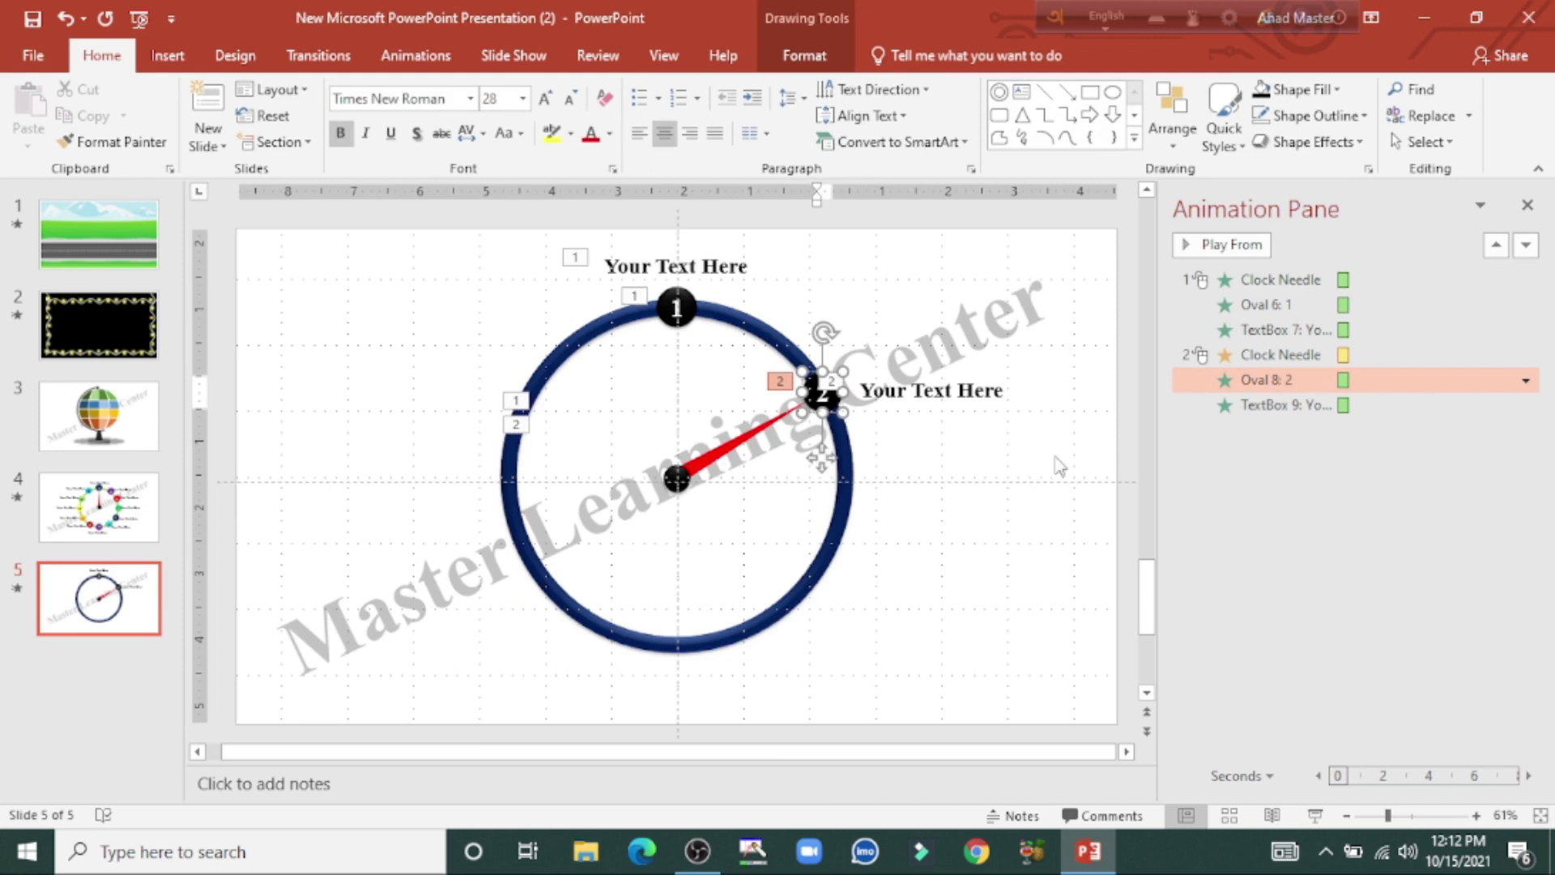
- Fill the number 2 marker with standard yellow and make its number black
left_click(806, 55)
left_click(571, 89)
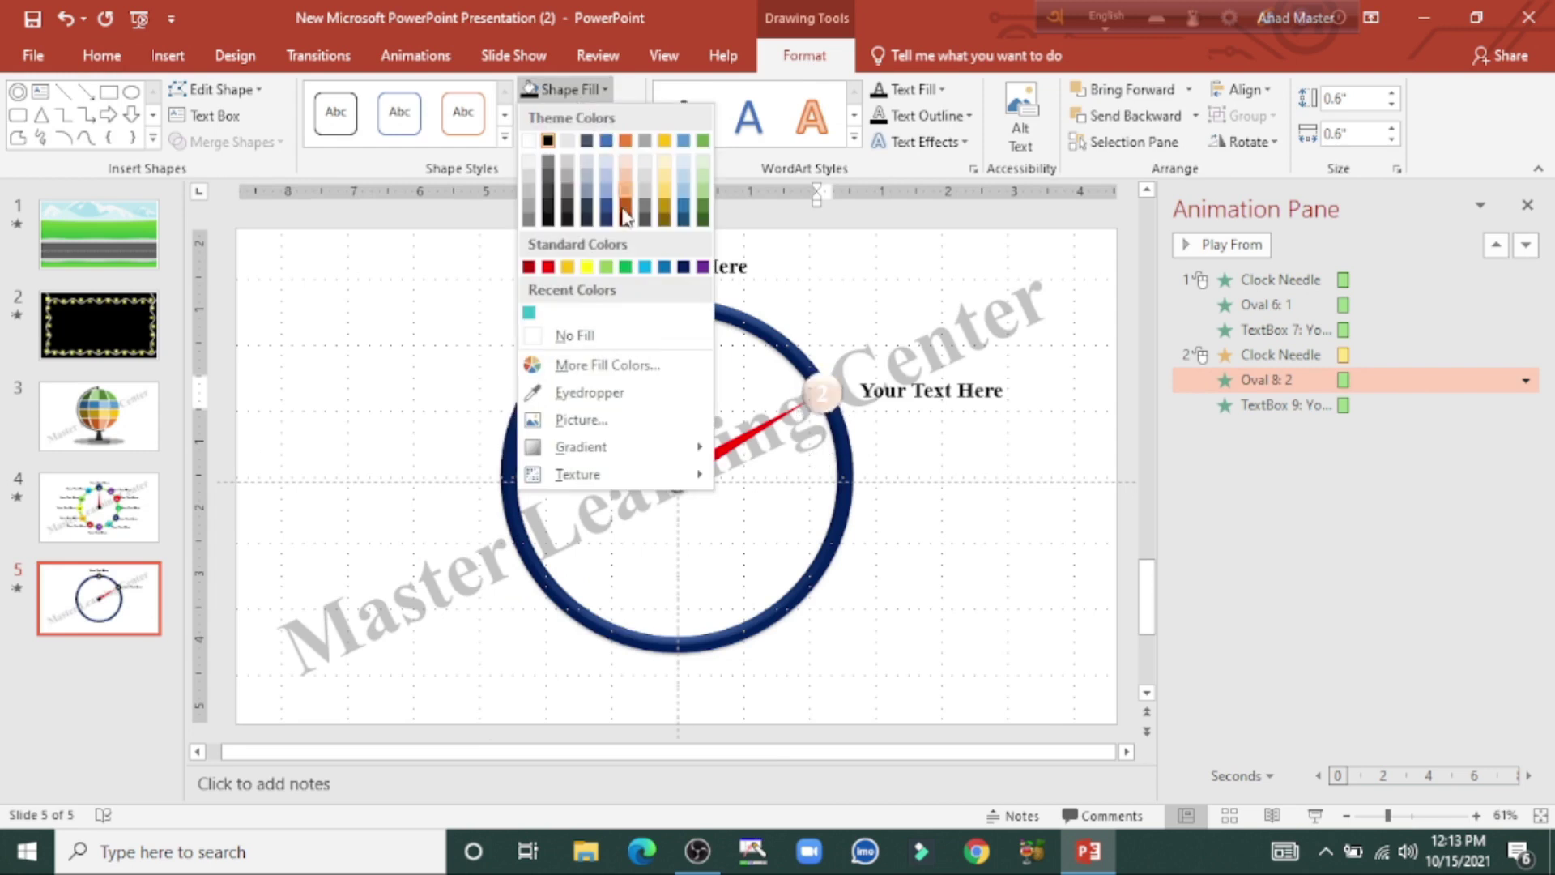
left_click(588, 267)
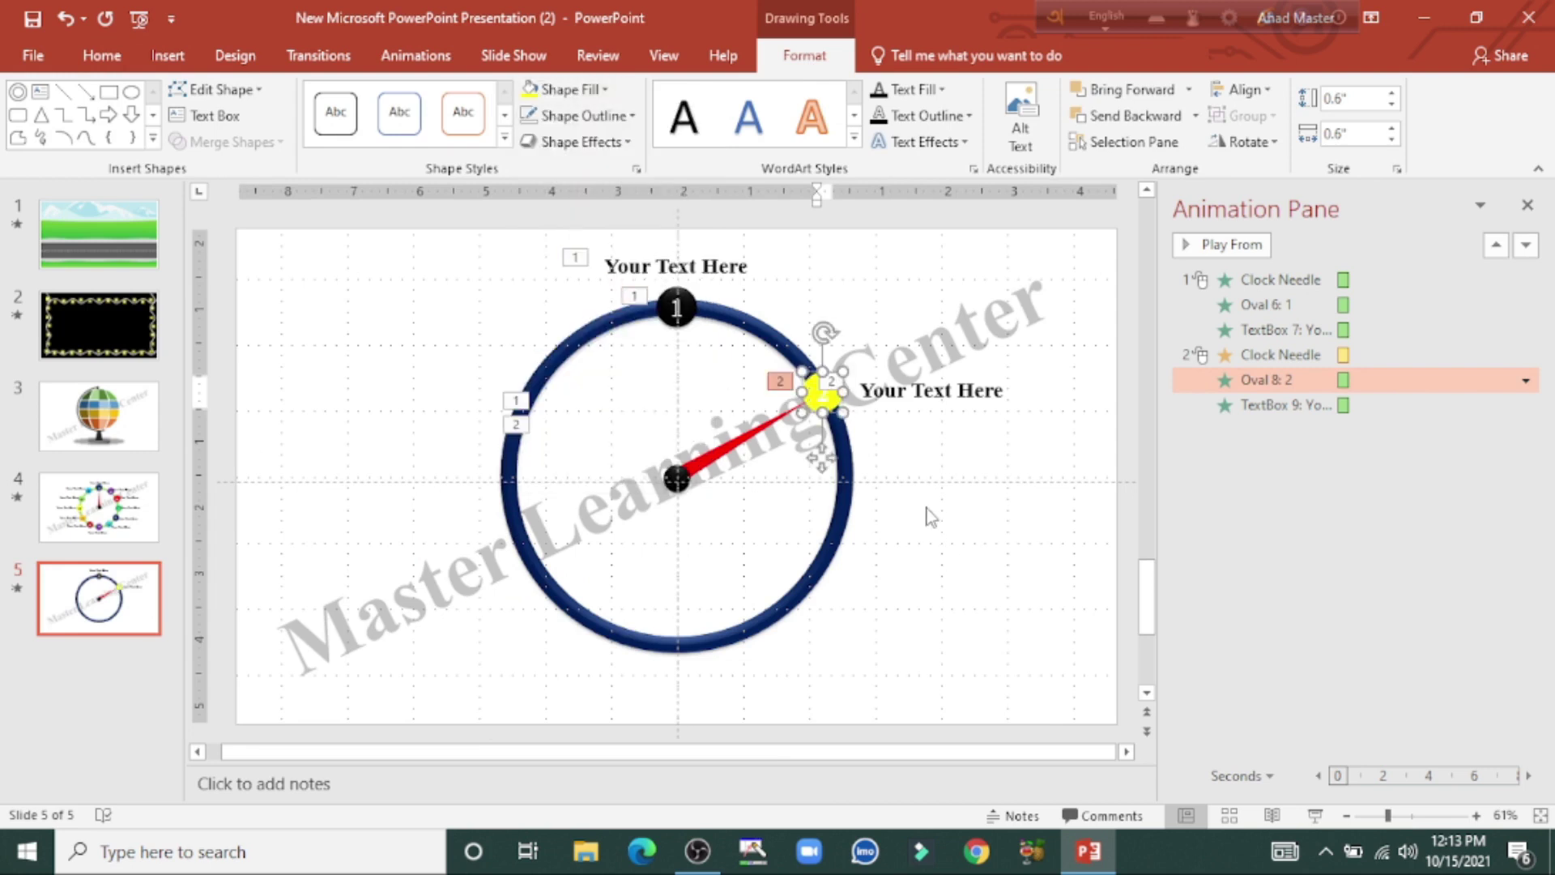
left_click(92, 58)
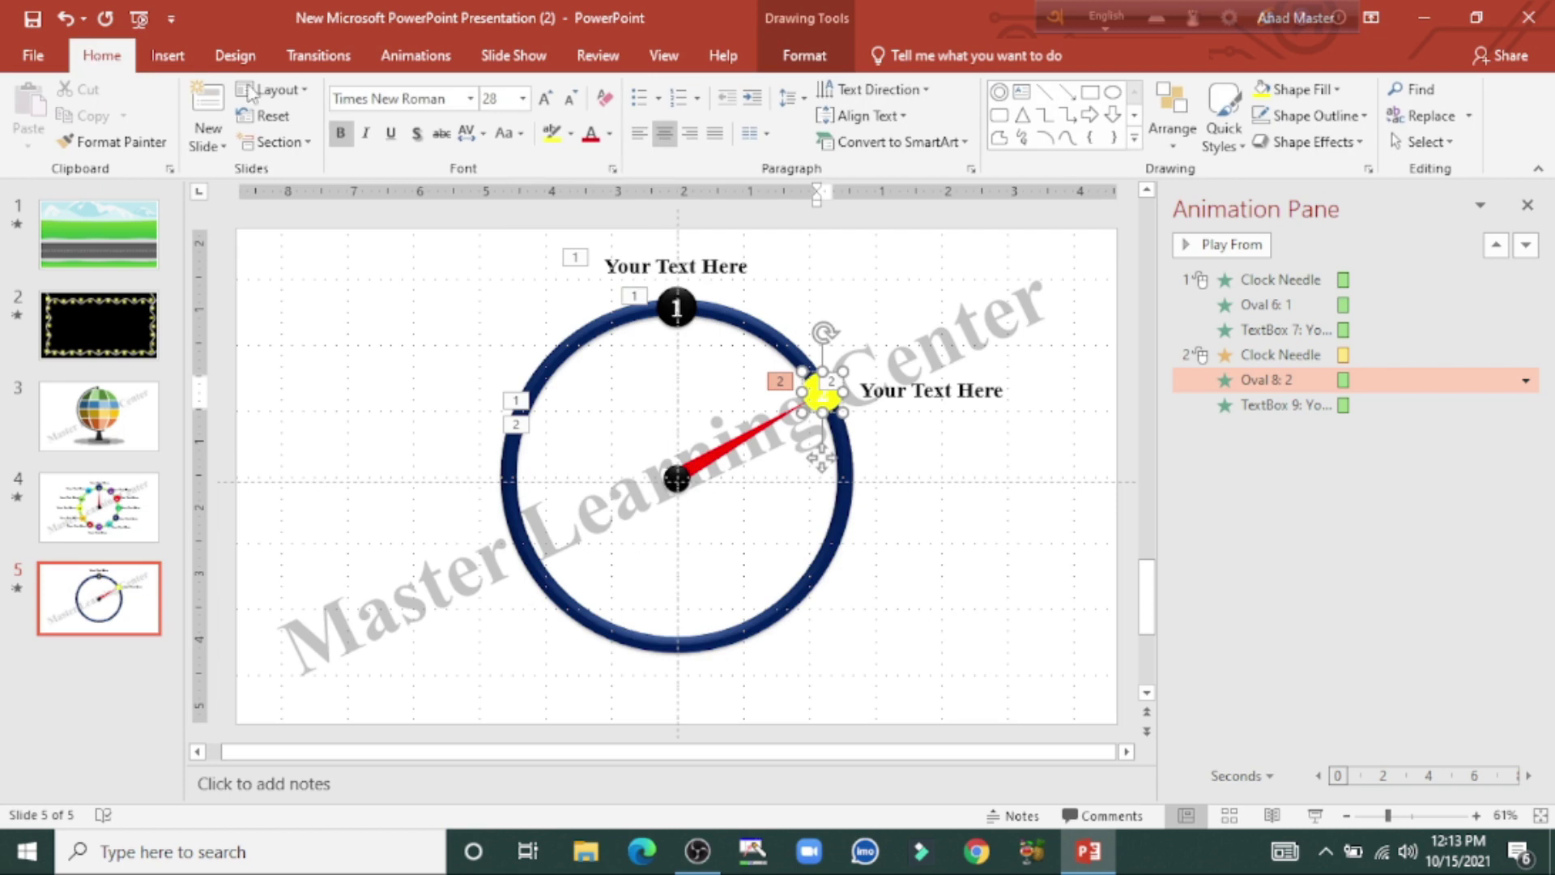
left_click(610, 134)
left_click(883, 454)
left_click(883, 454)
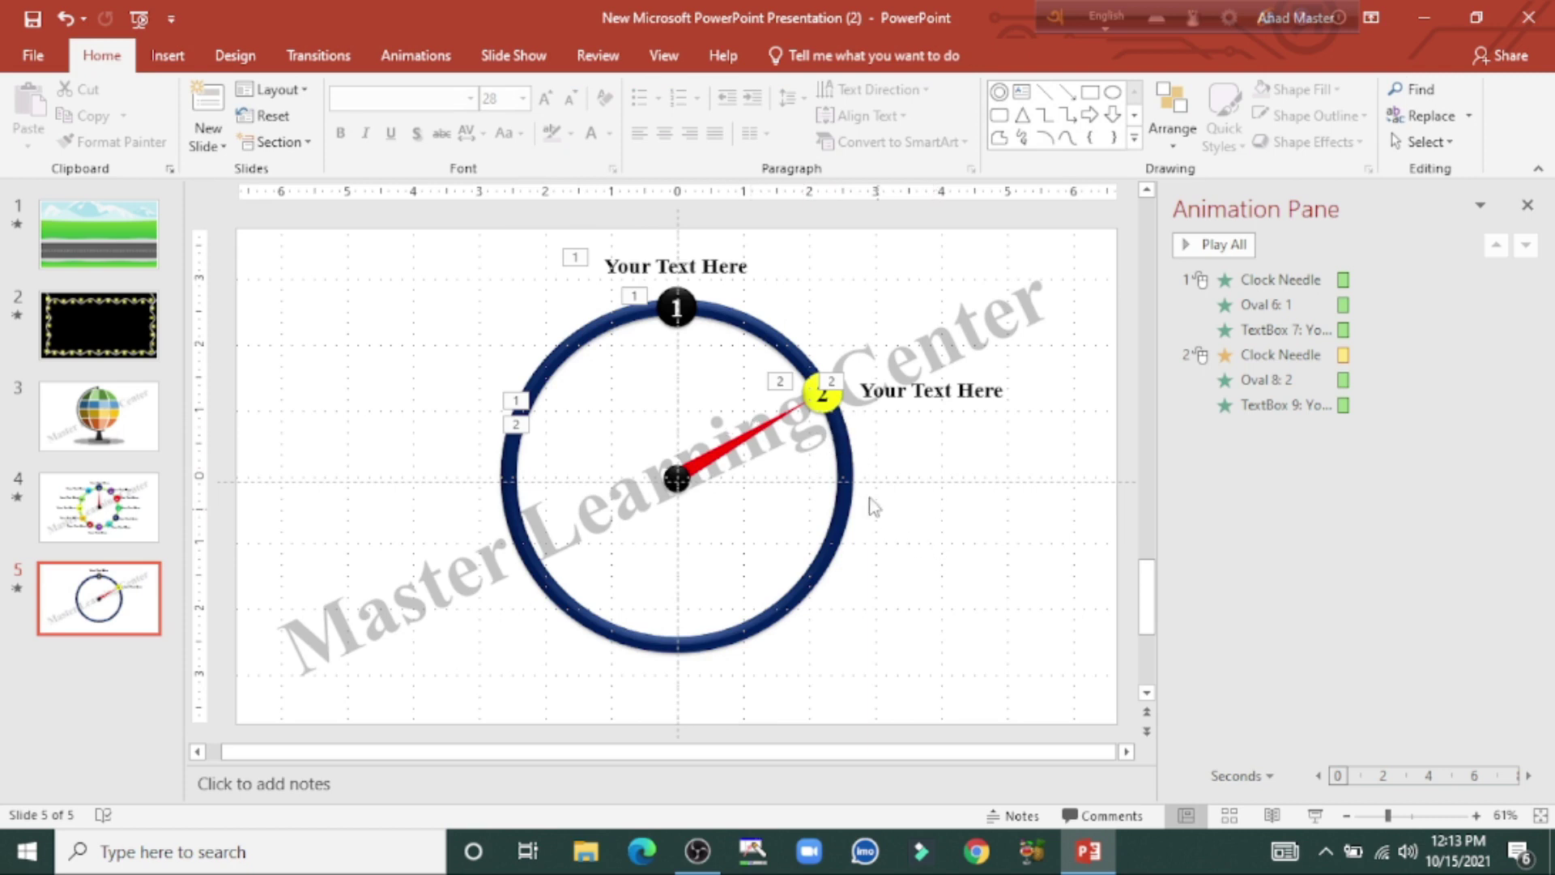
- Set the clock needle's rotation to 120°
left_click(741, 442)
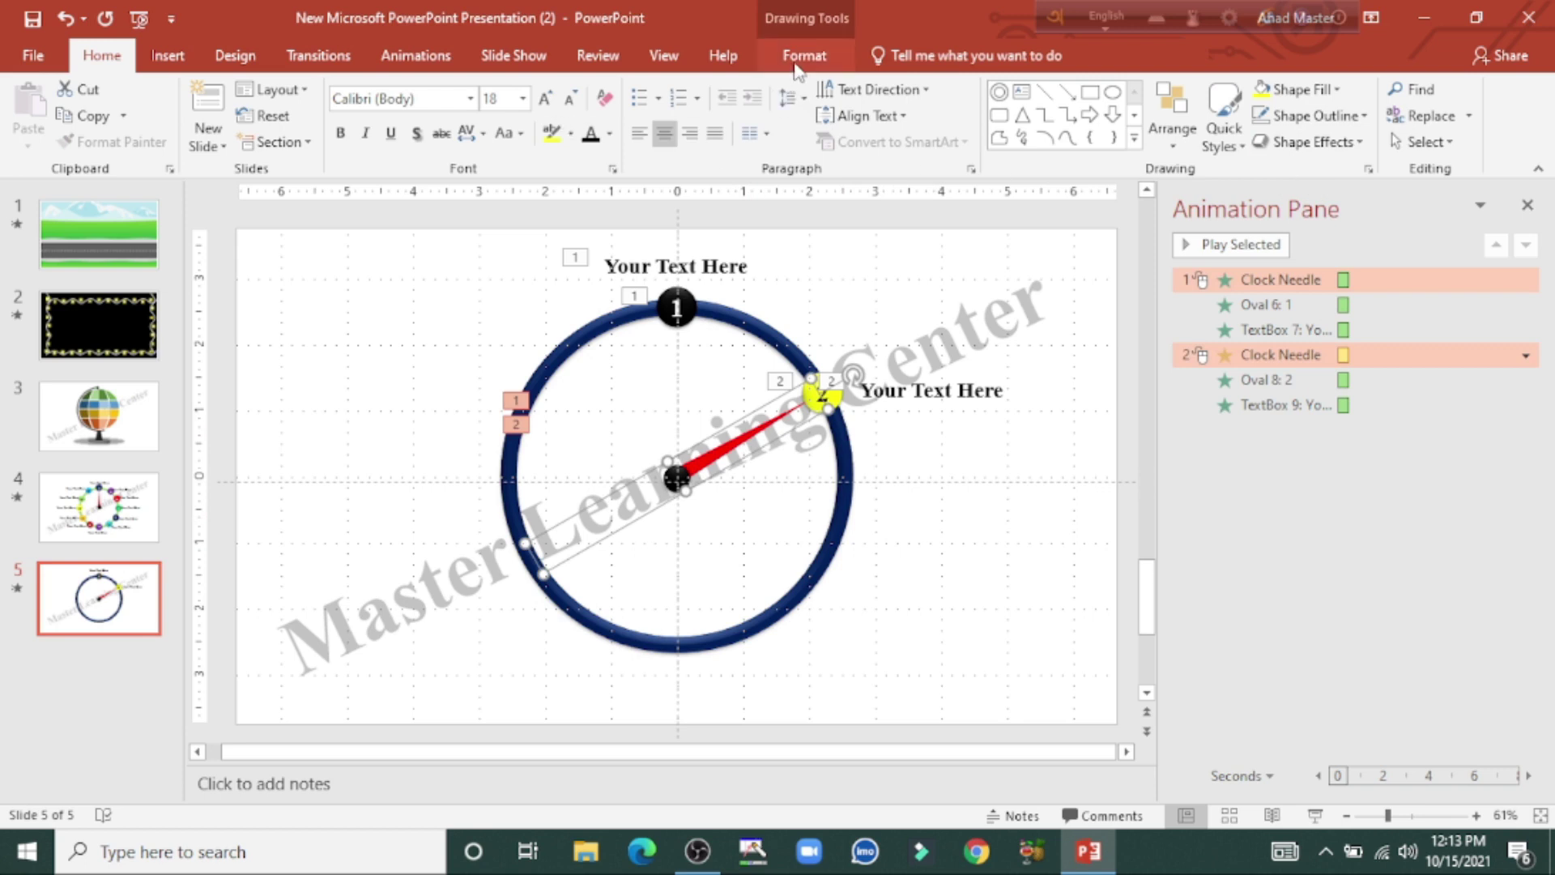
left_click(802, 55)
left_click(1397, 169)
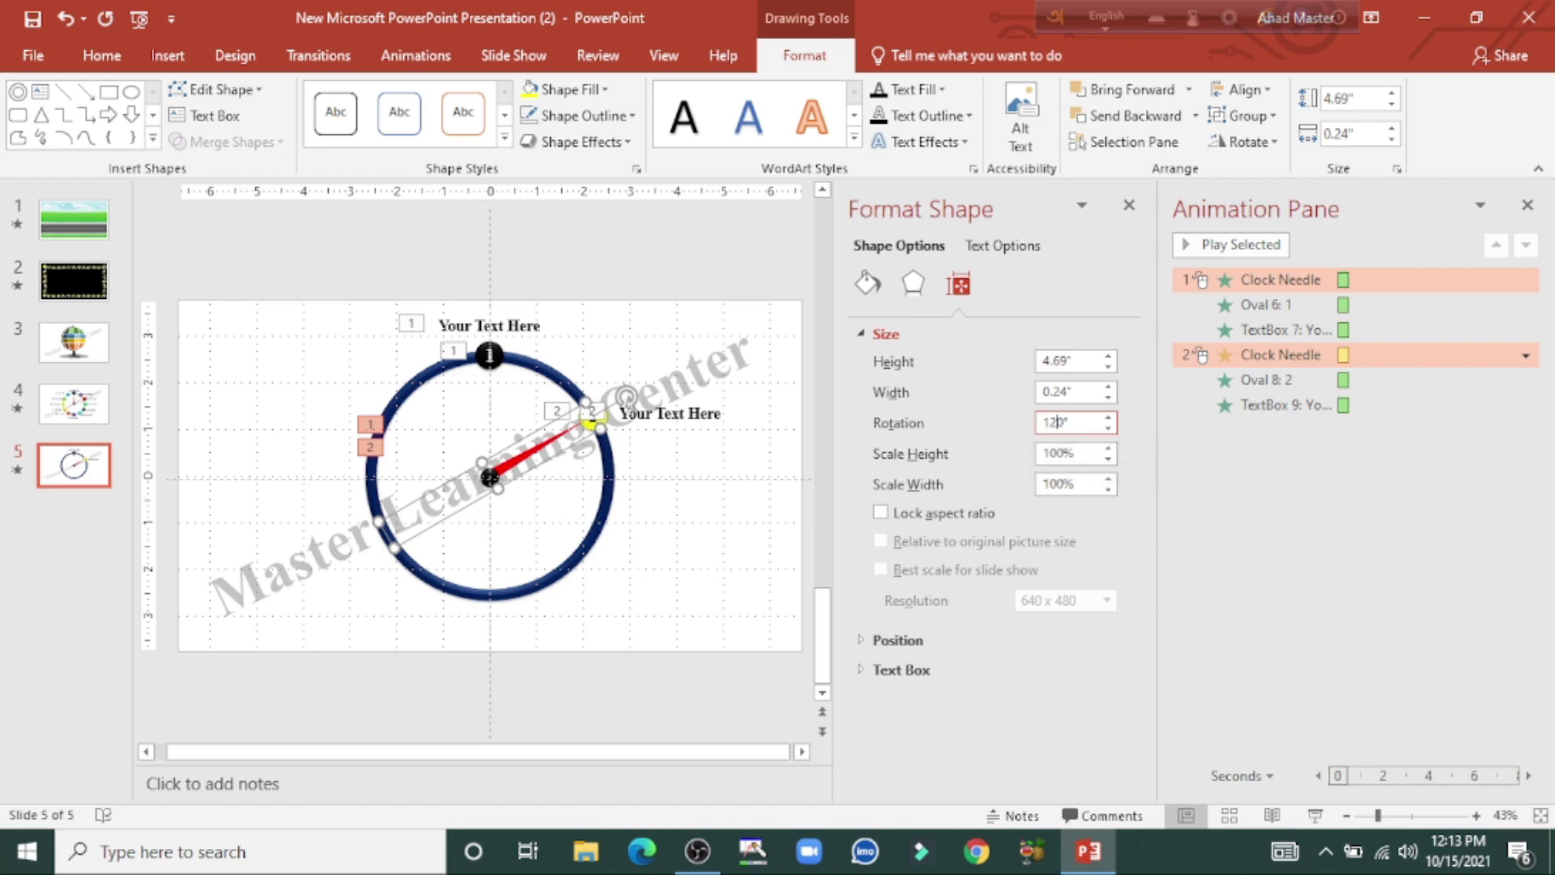
key("Return")
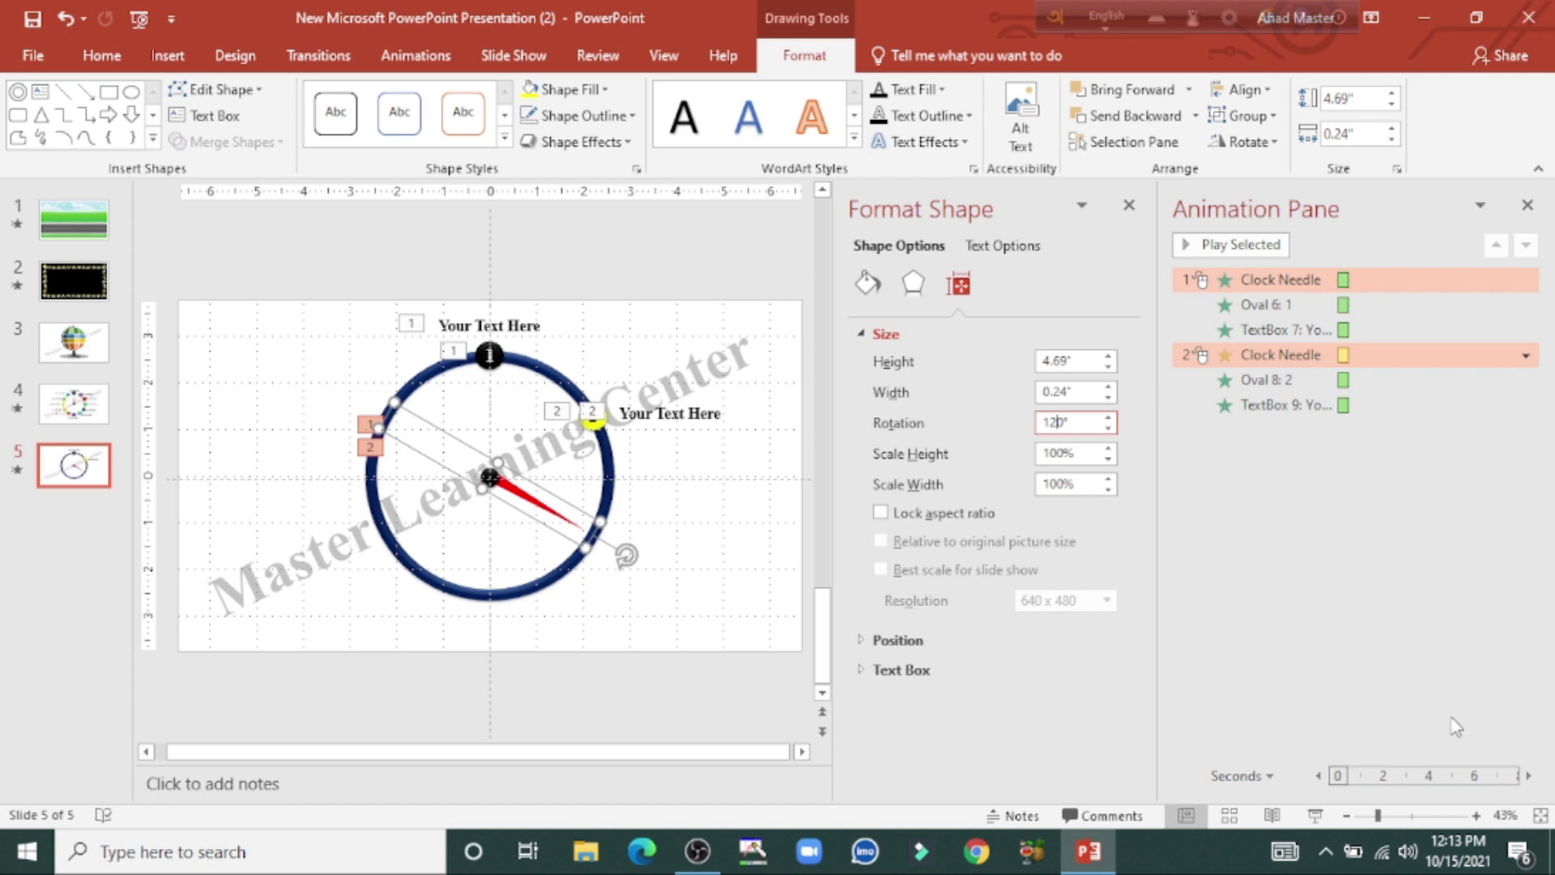
- Copy the number 2 marker and its text to the needle's tip on the lower-right arc and renumber the copied marker 3
left_click(589, 426)
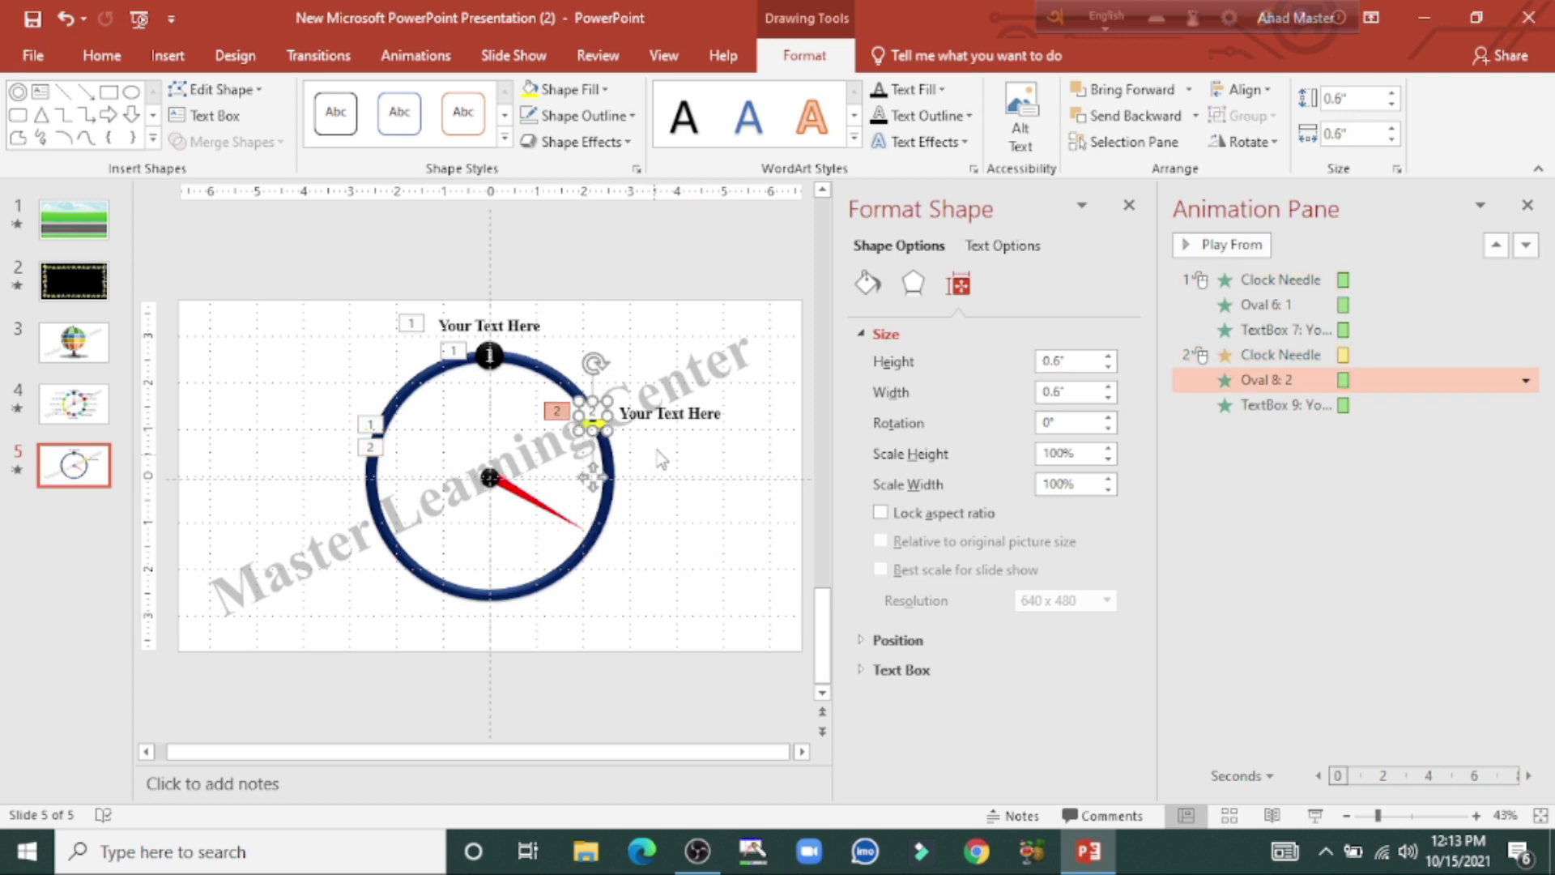
left_click(697, 417, "shift")
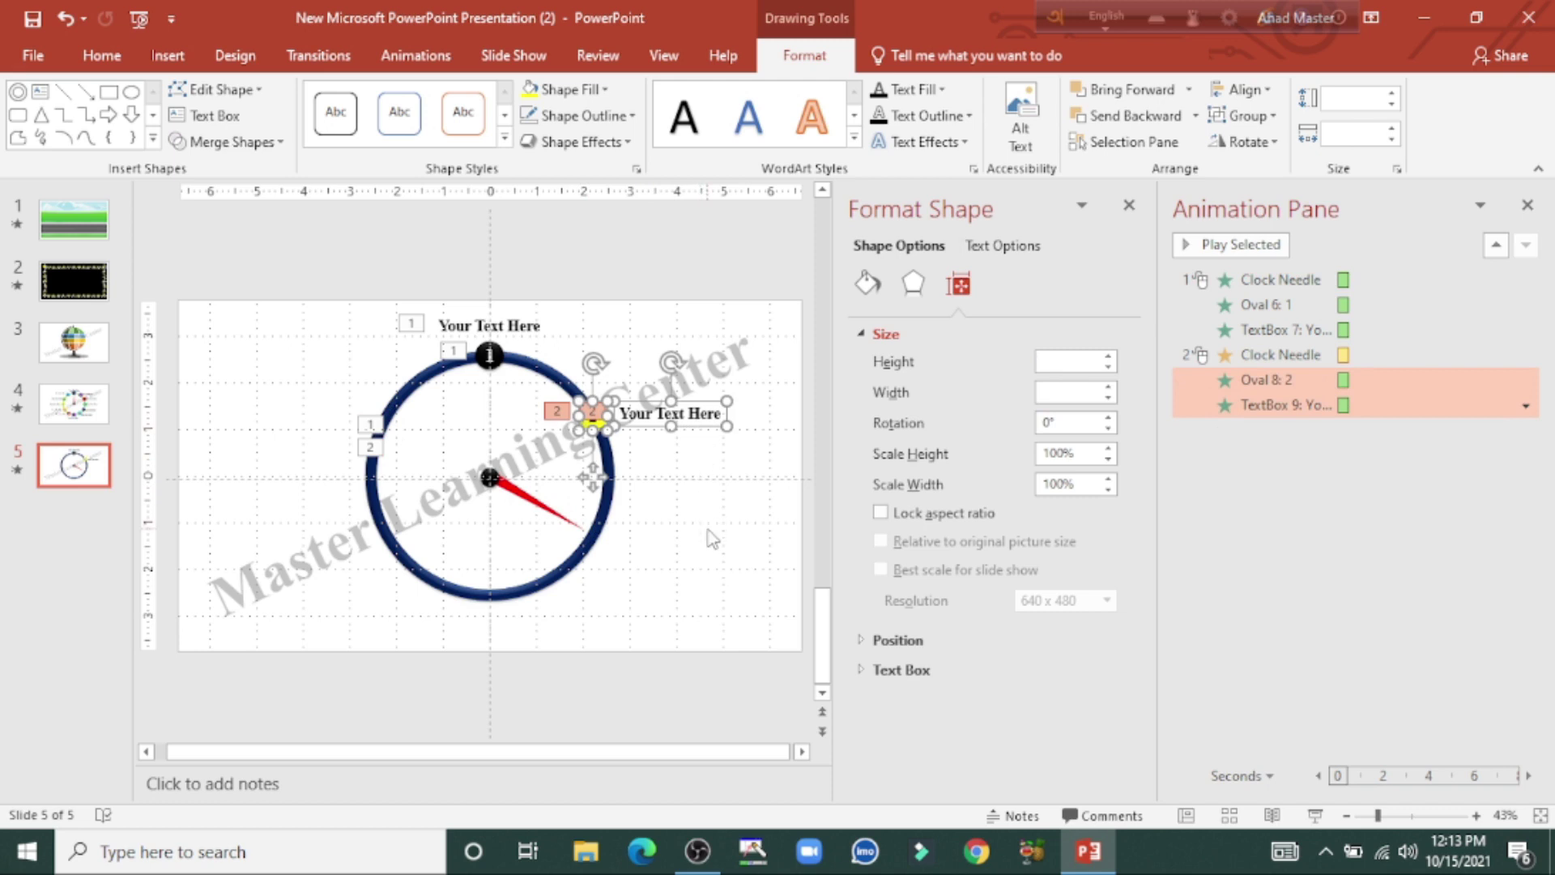
left_click(638, 558)
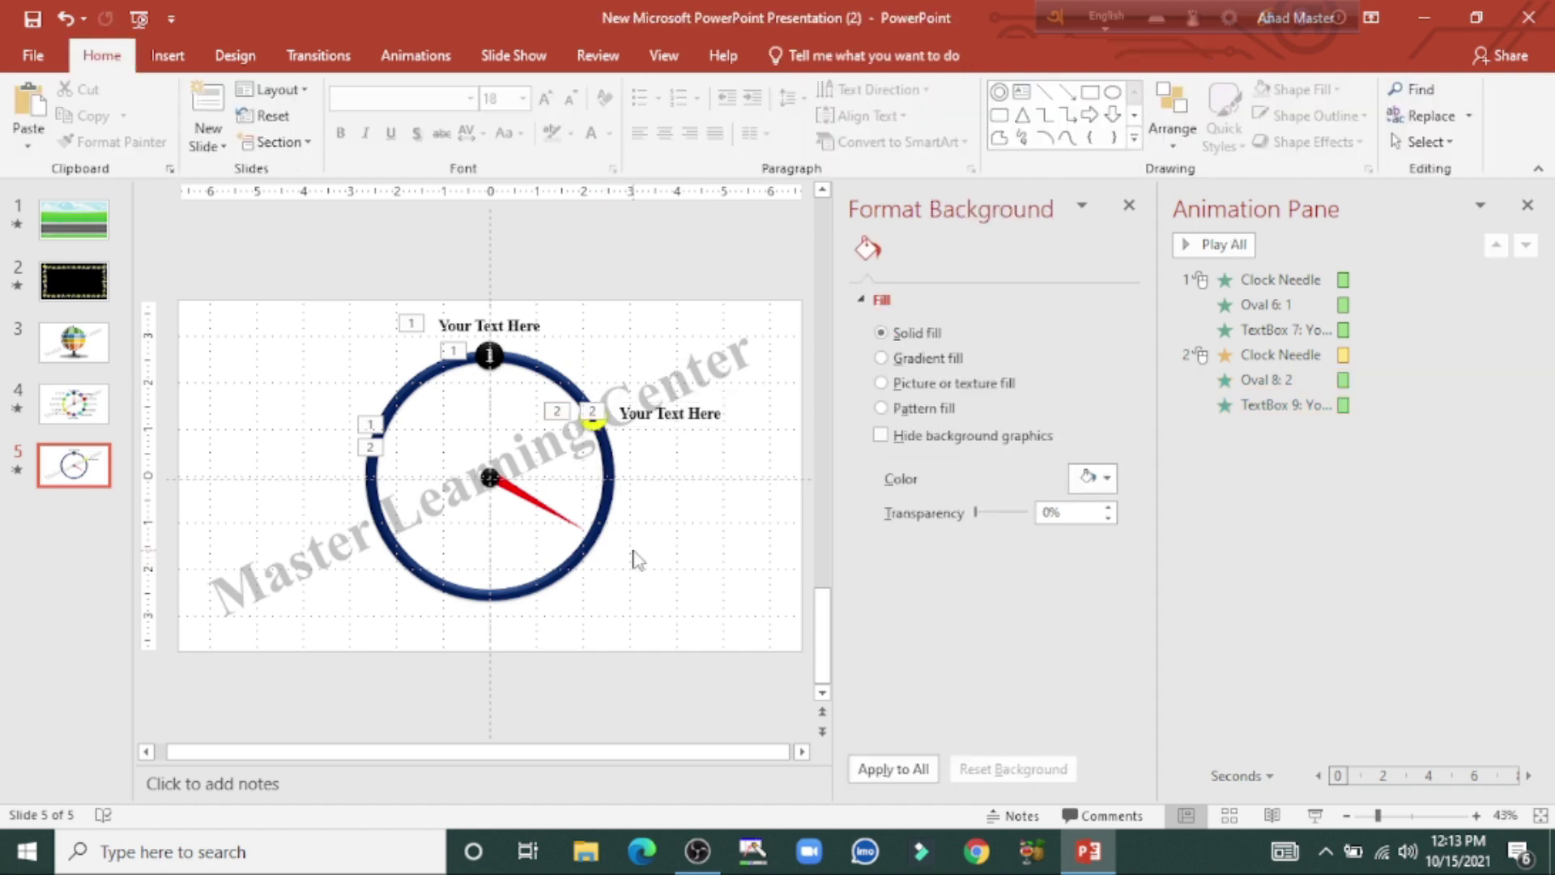
key("ctrl+v")
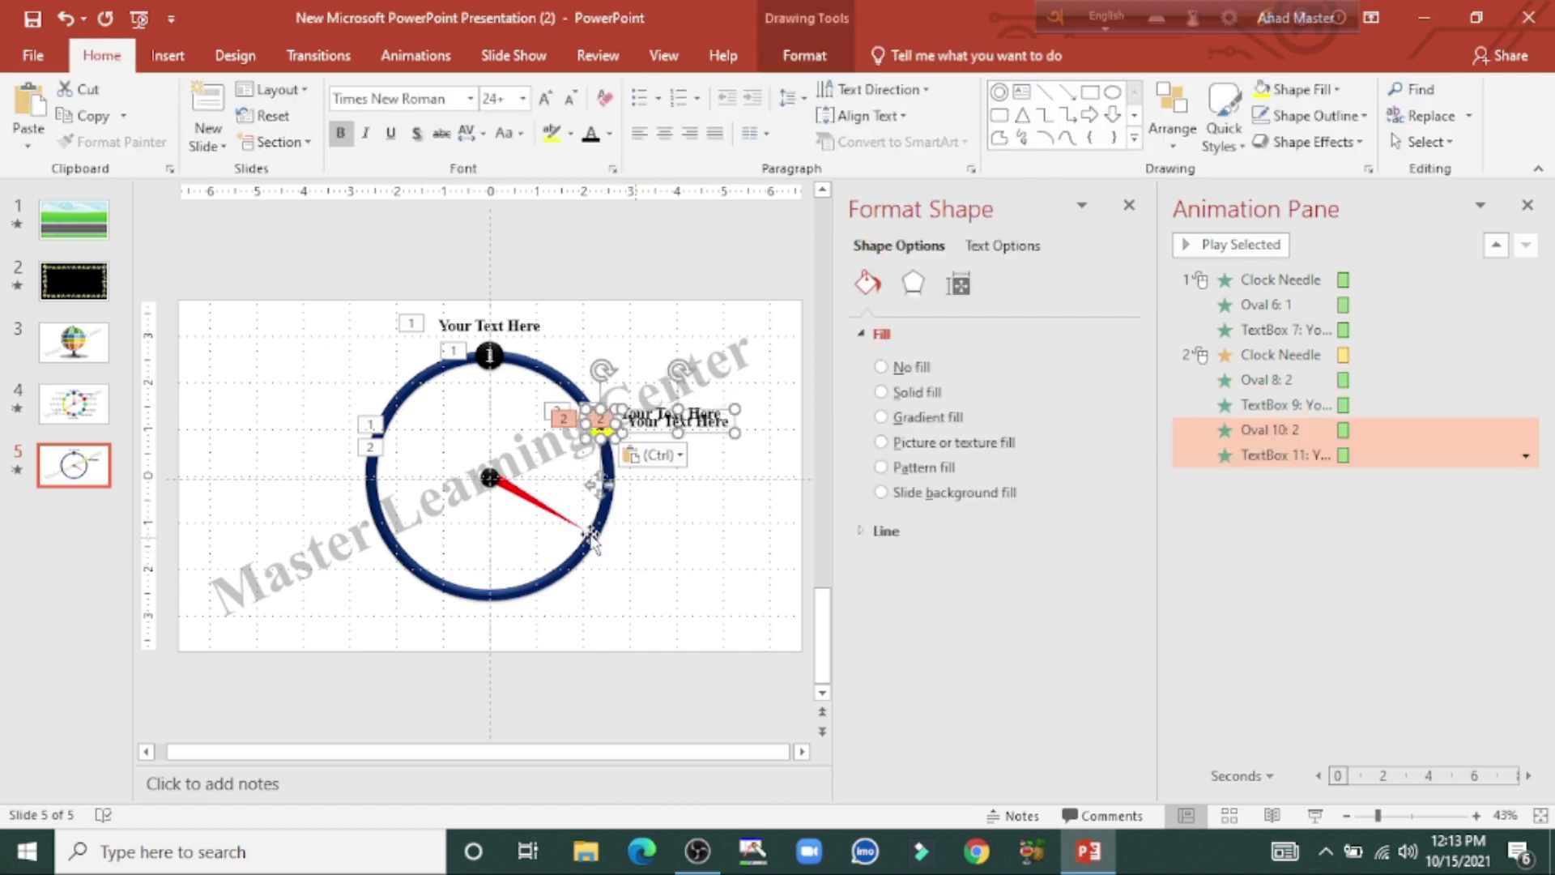
left_click_drag(599, 483, 604, 597)
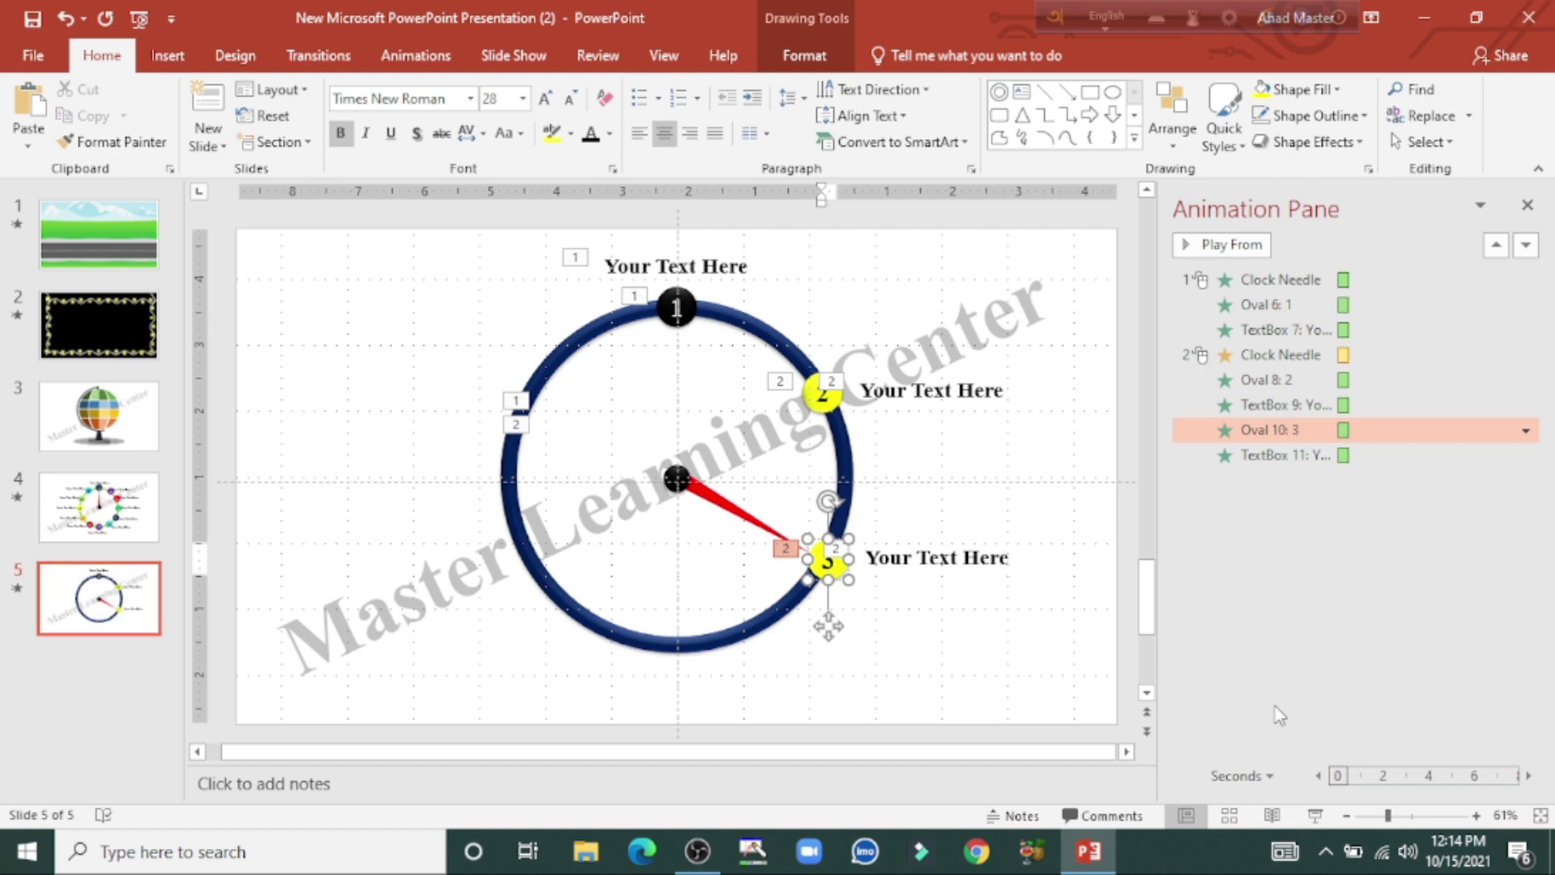
- Fill the number 3 marker with standard red
left_click(826, 625)
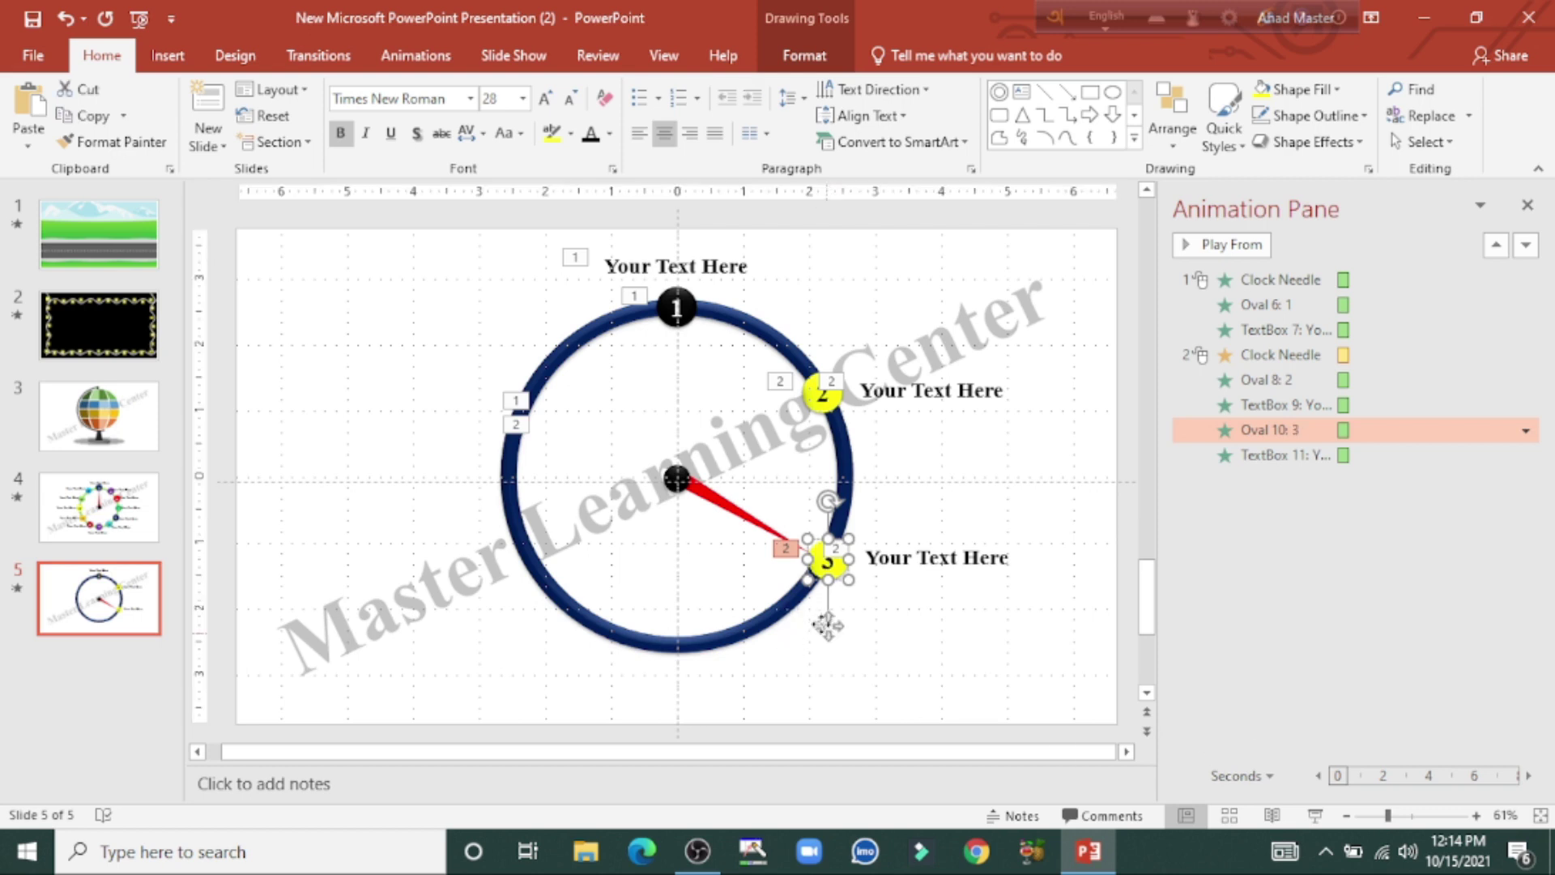
left_click(804, 55)
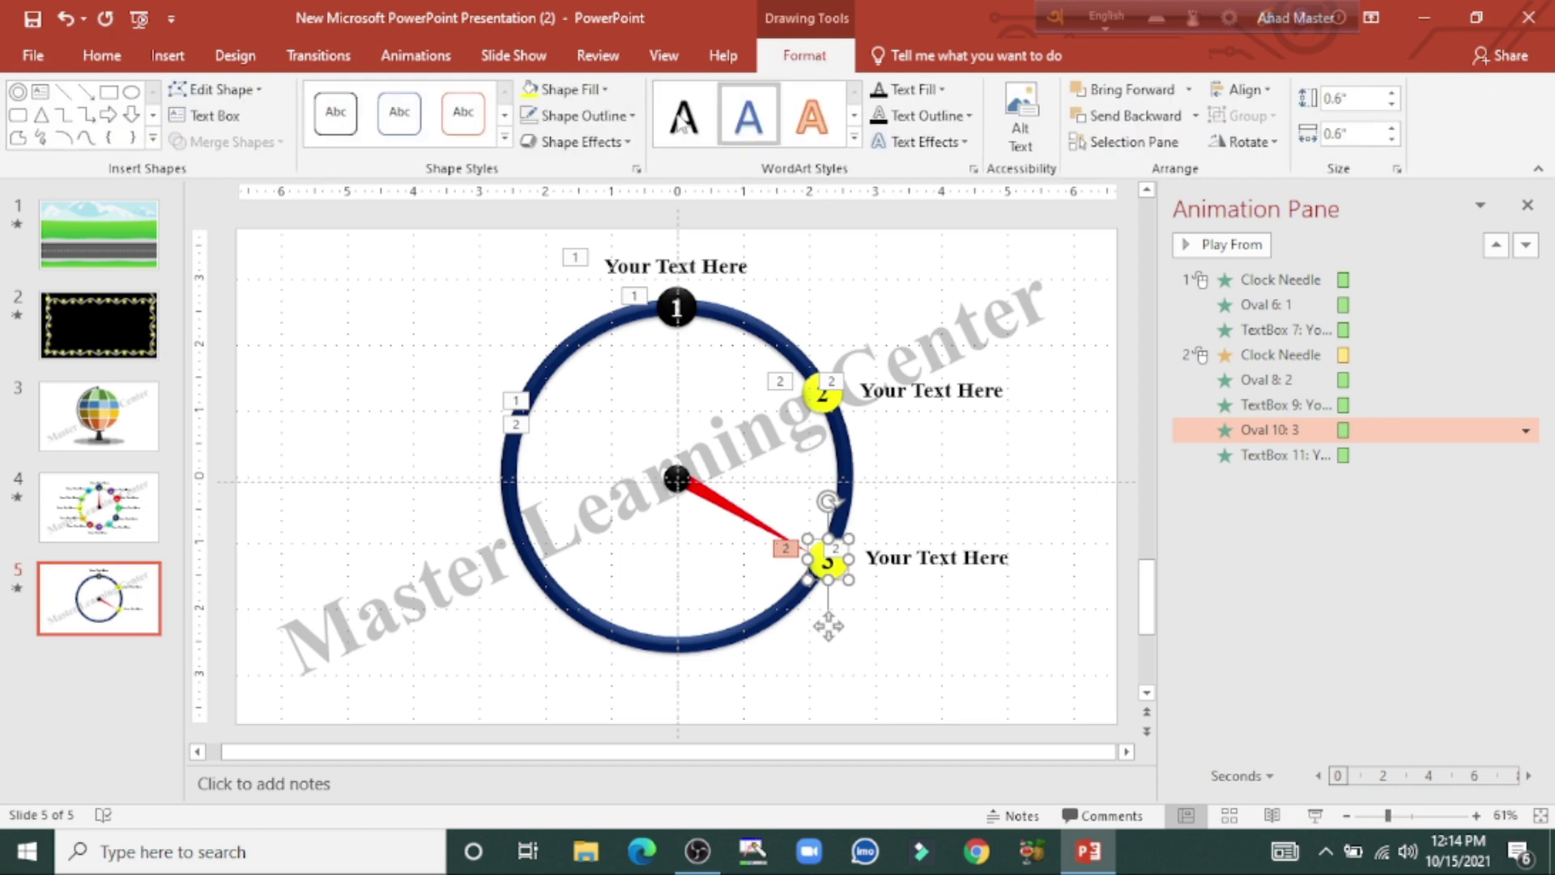
left_click(563, 90)
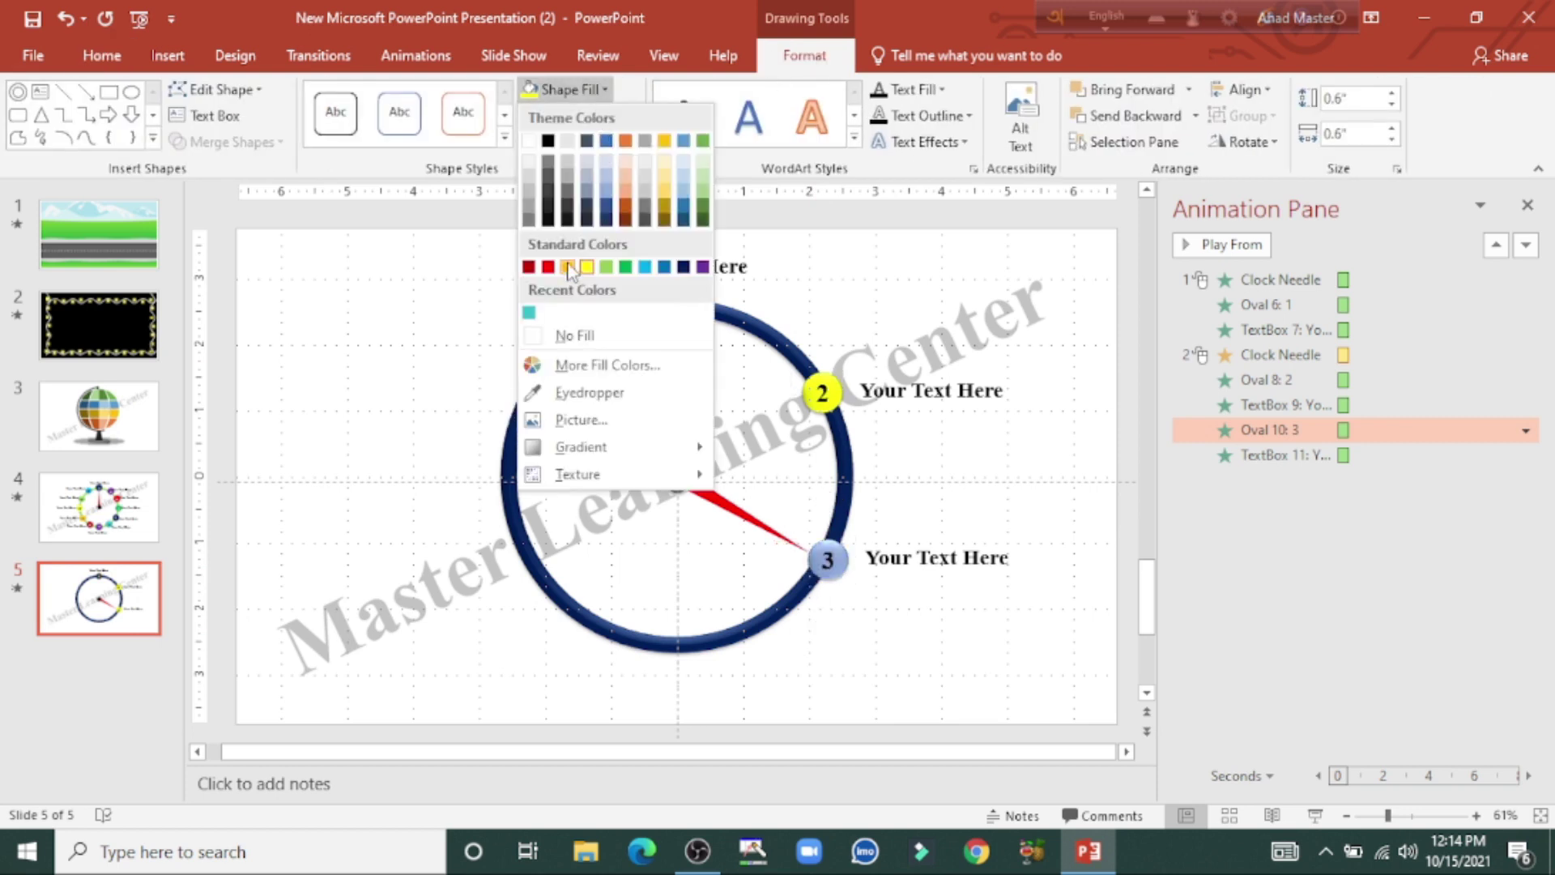
left_click(549, 268)
left_click(1007, 632)
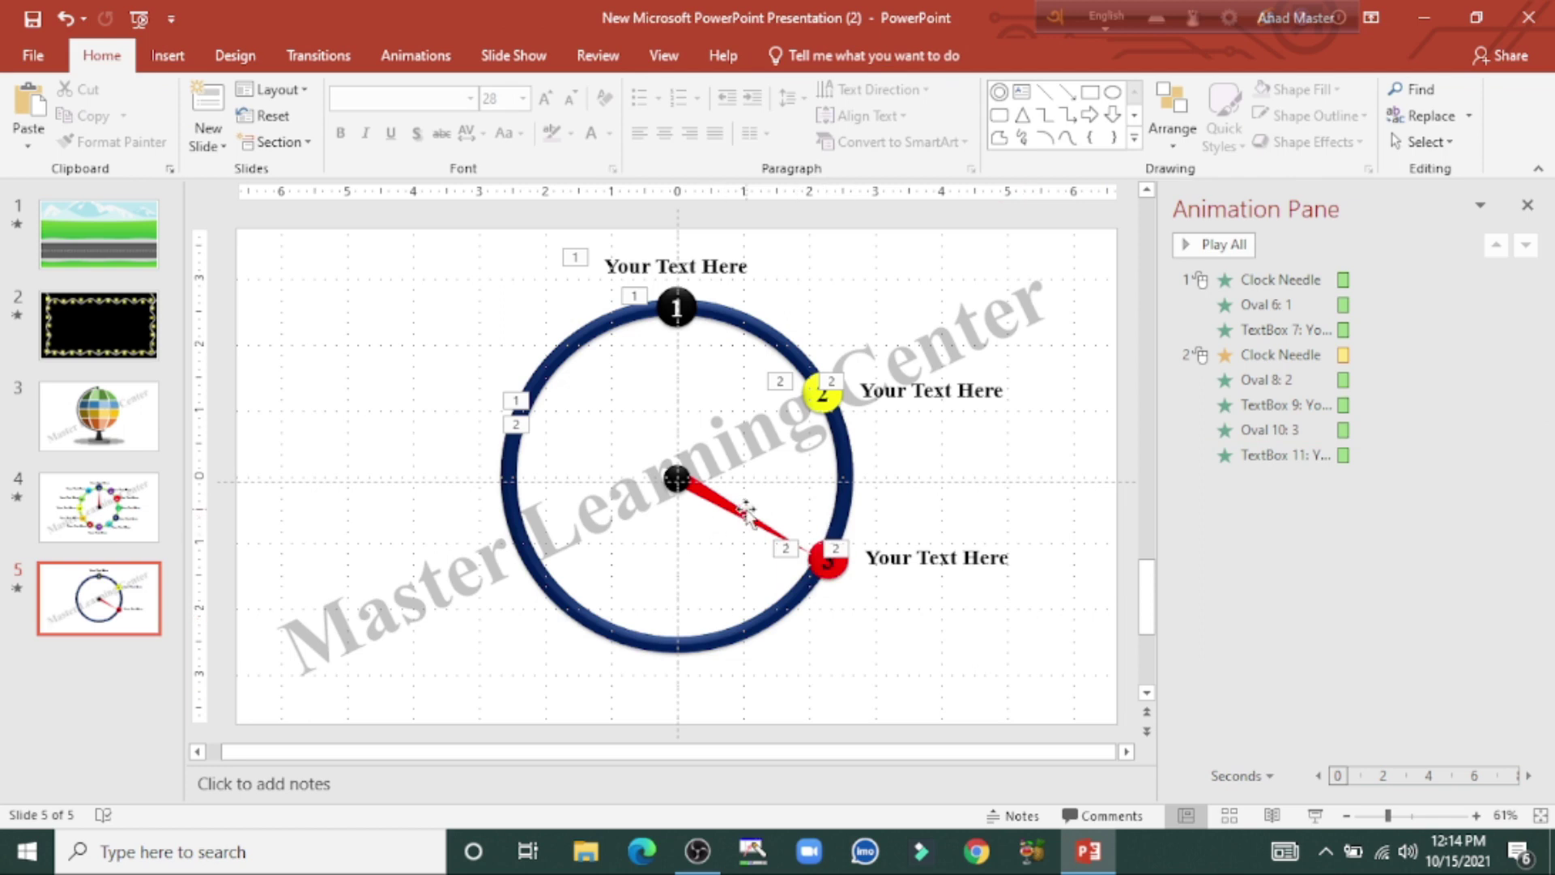
- Add a 60° clockwise Spin lasting 0.50 seconds to the clock needle and order it before the number 3 marker's entrance
left_click(740, 517)
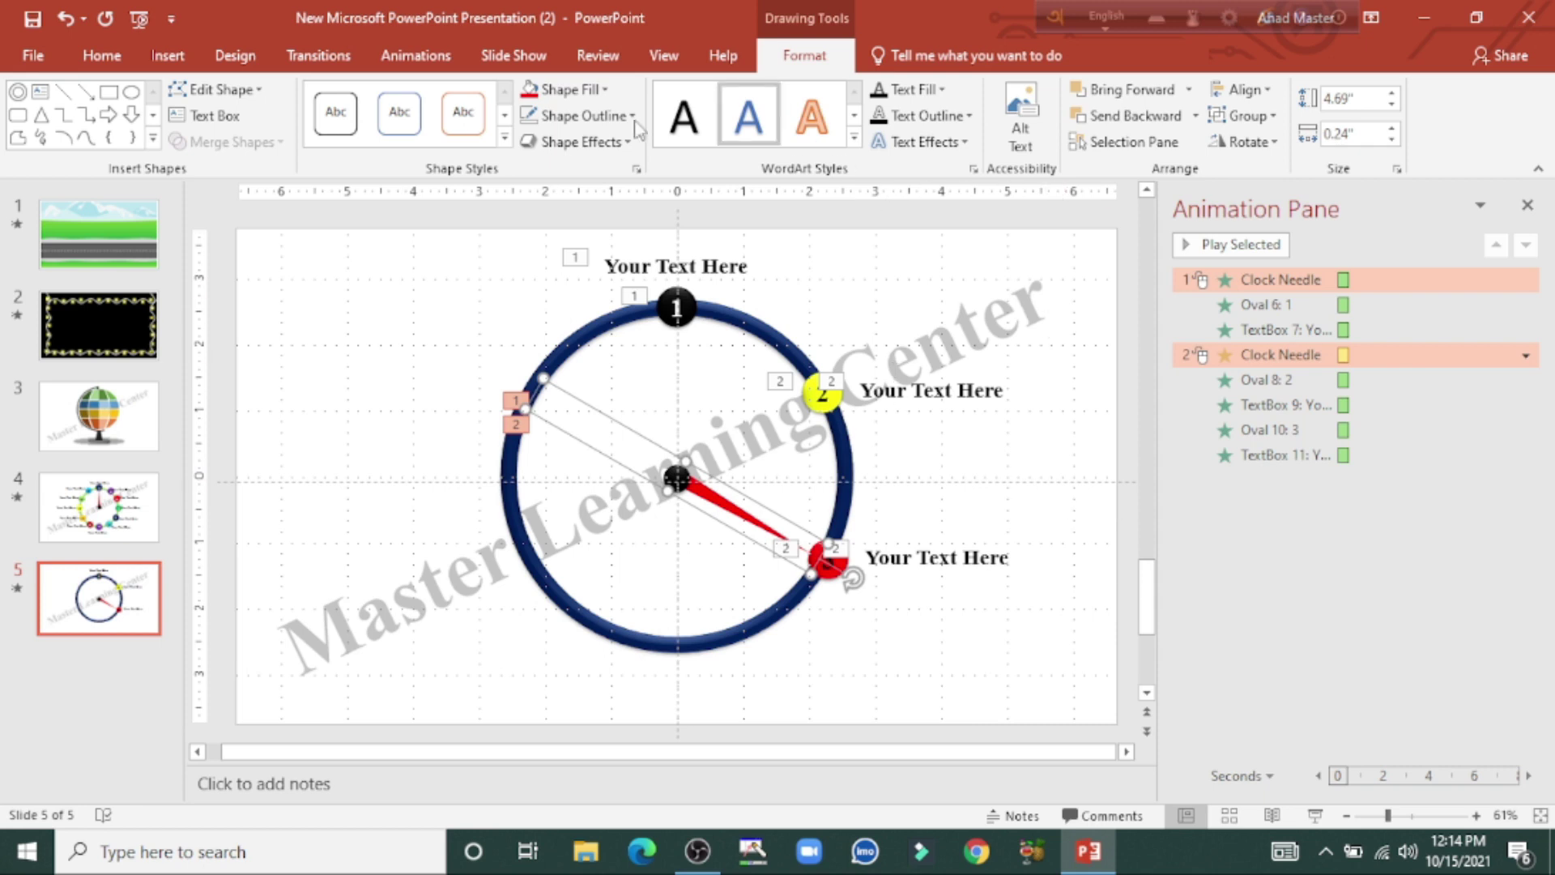
left_click(415, 55)
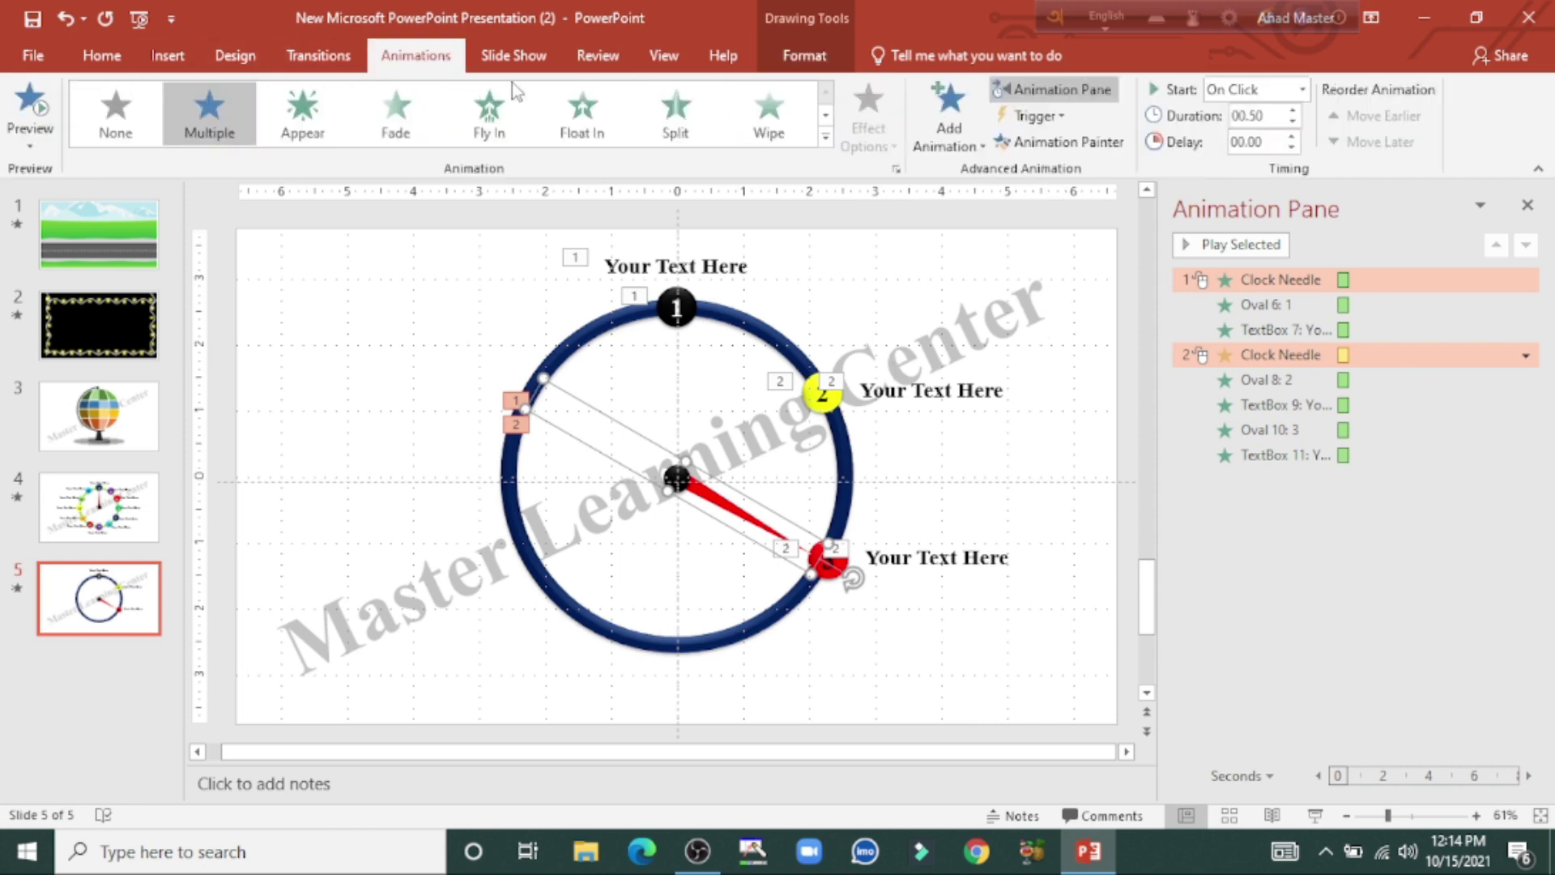
left_click(932, 128)
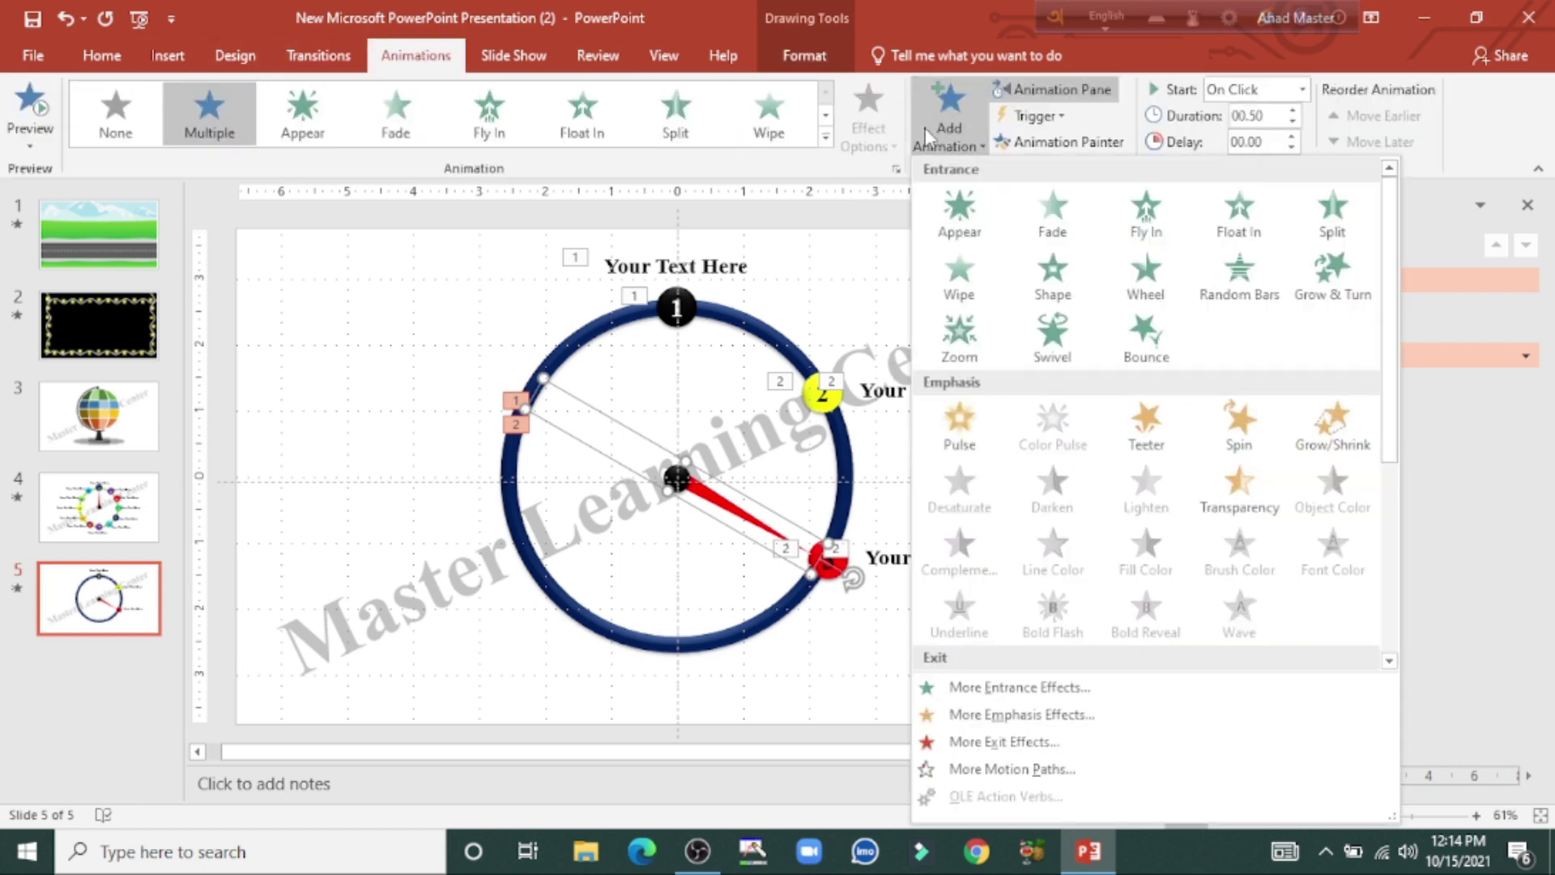
left_click(1240, 421)
left_click(1526, 482)
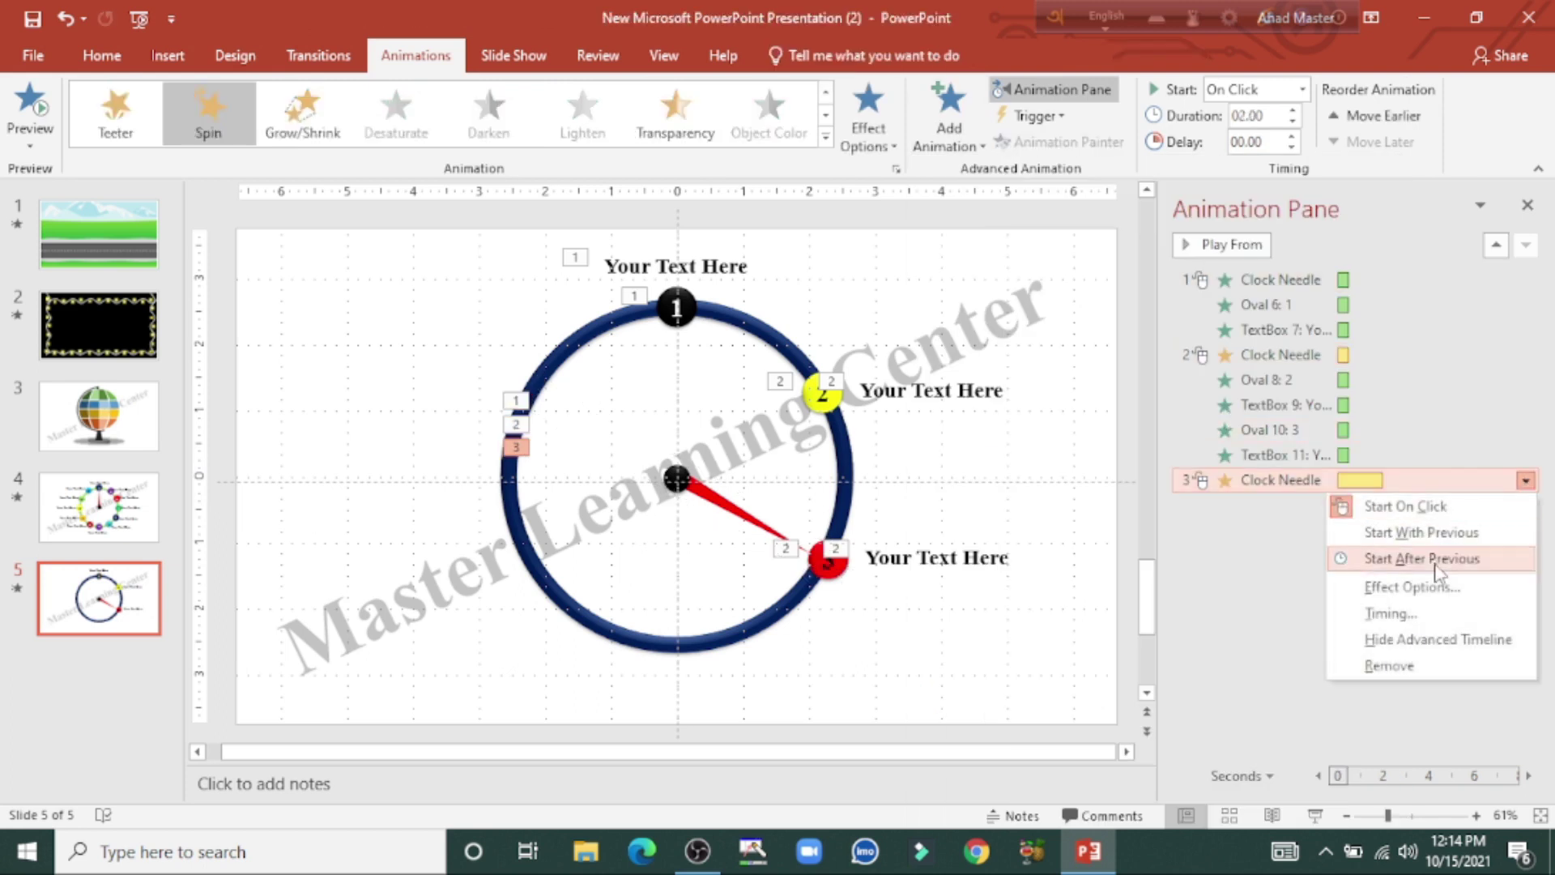
left_click(1425, 592)
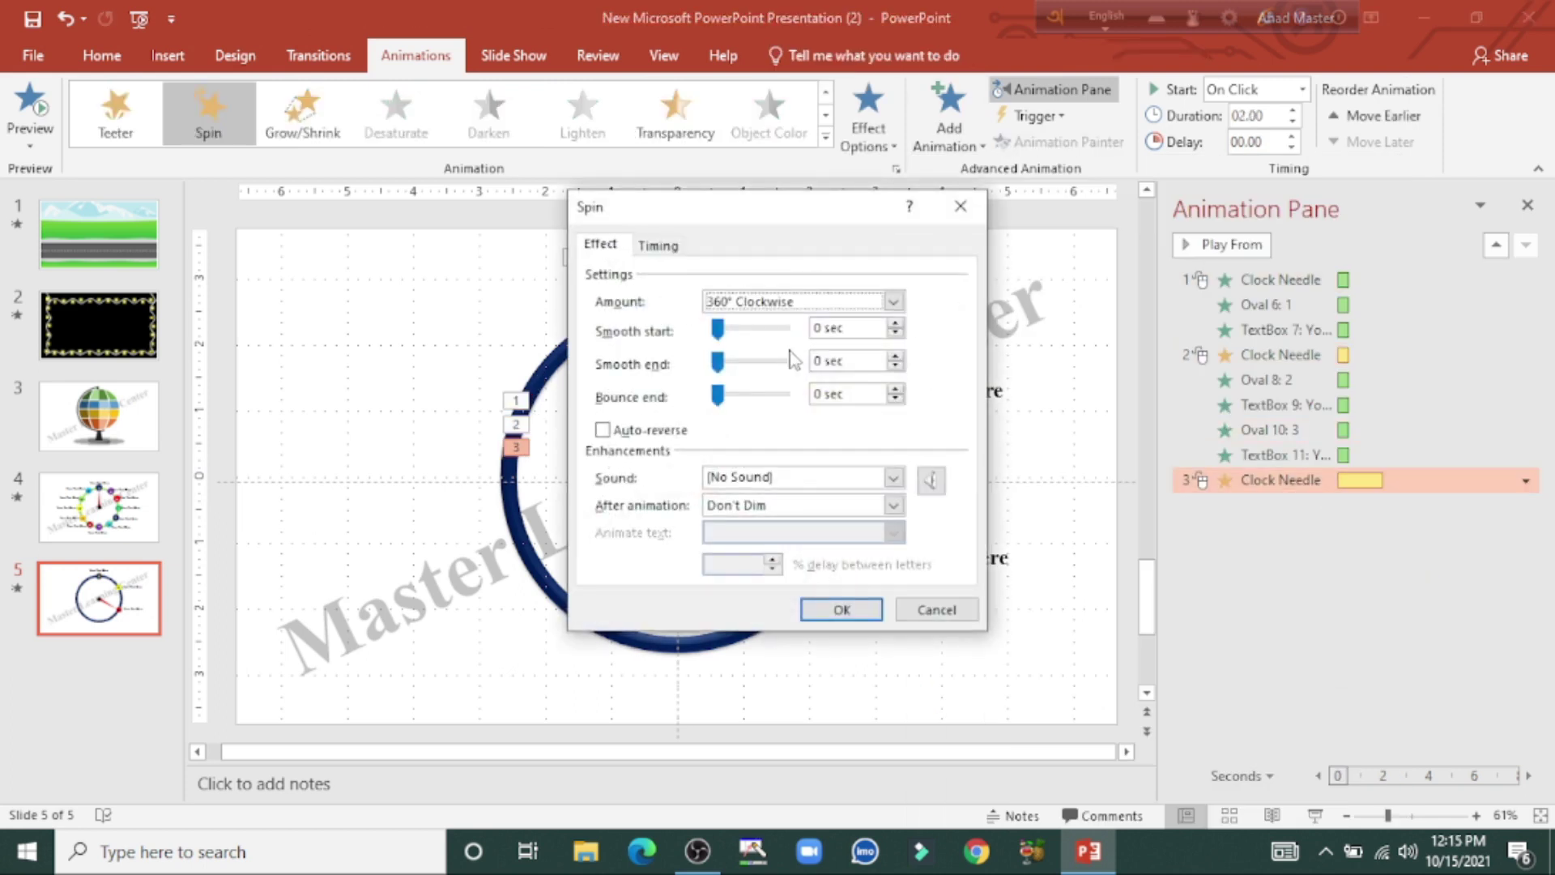
left_click(798, 300)
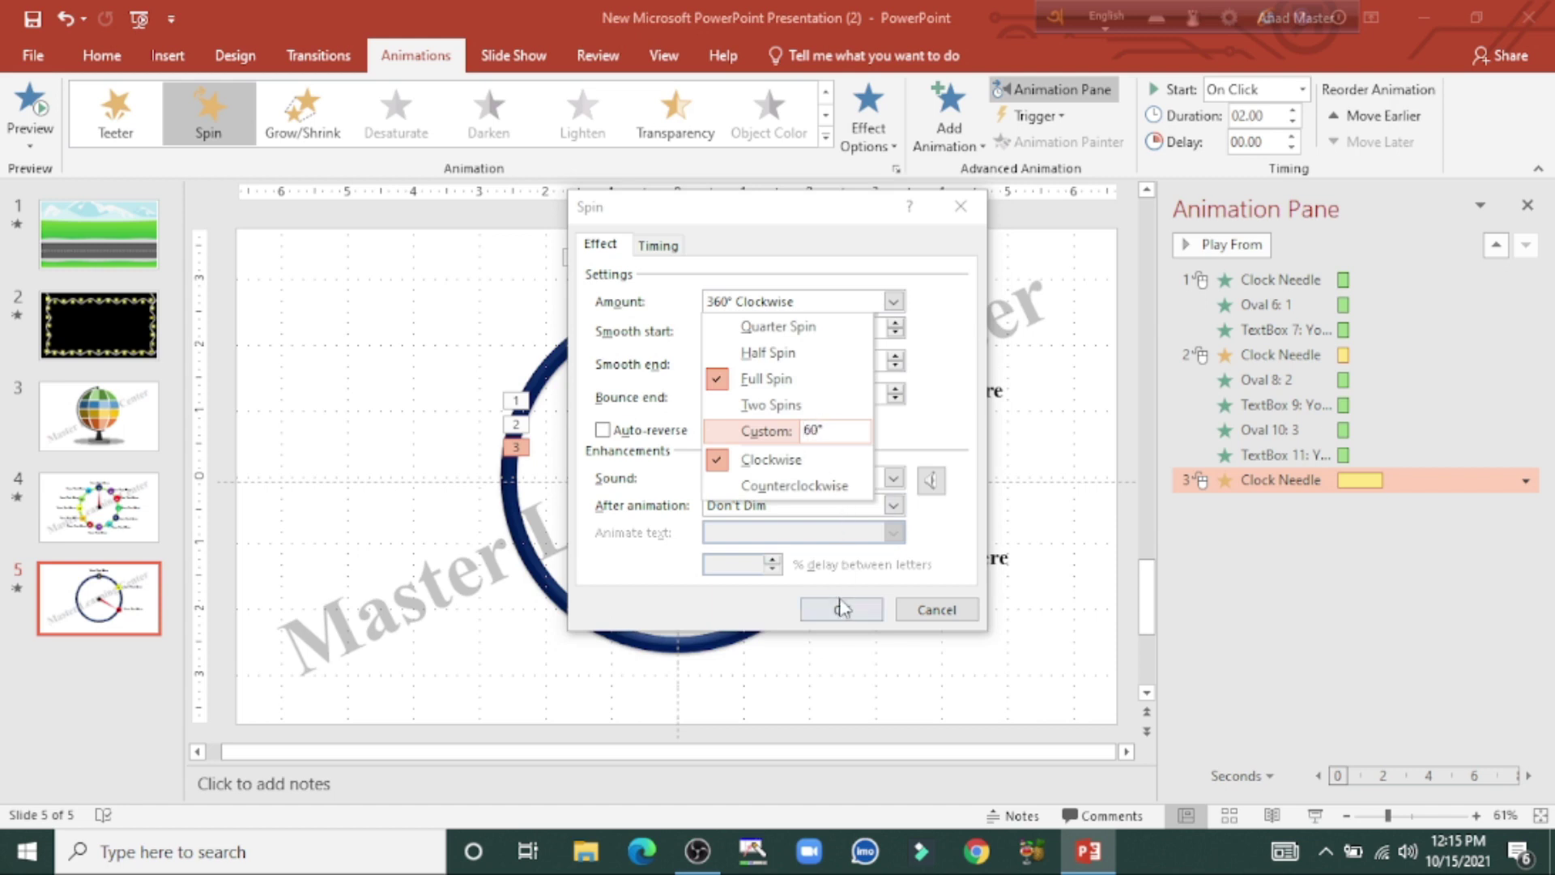
key("Return")
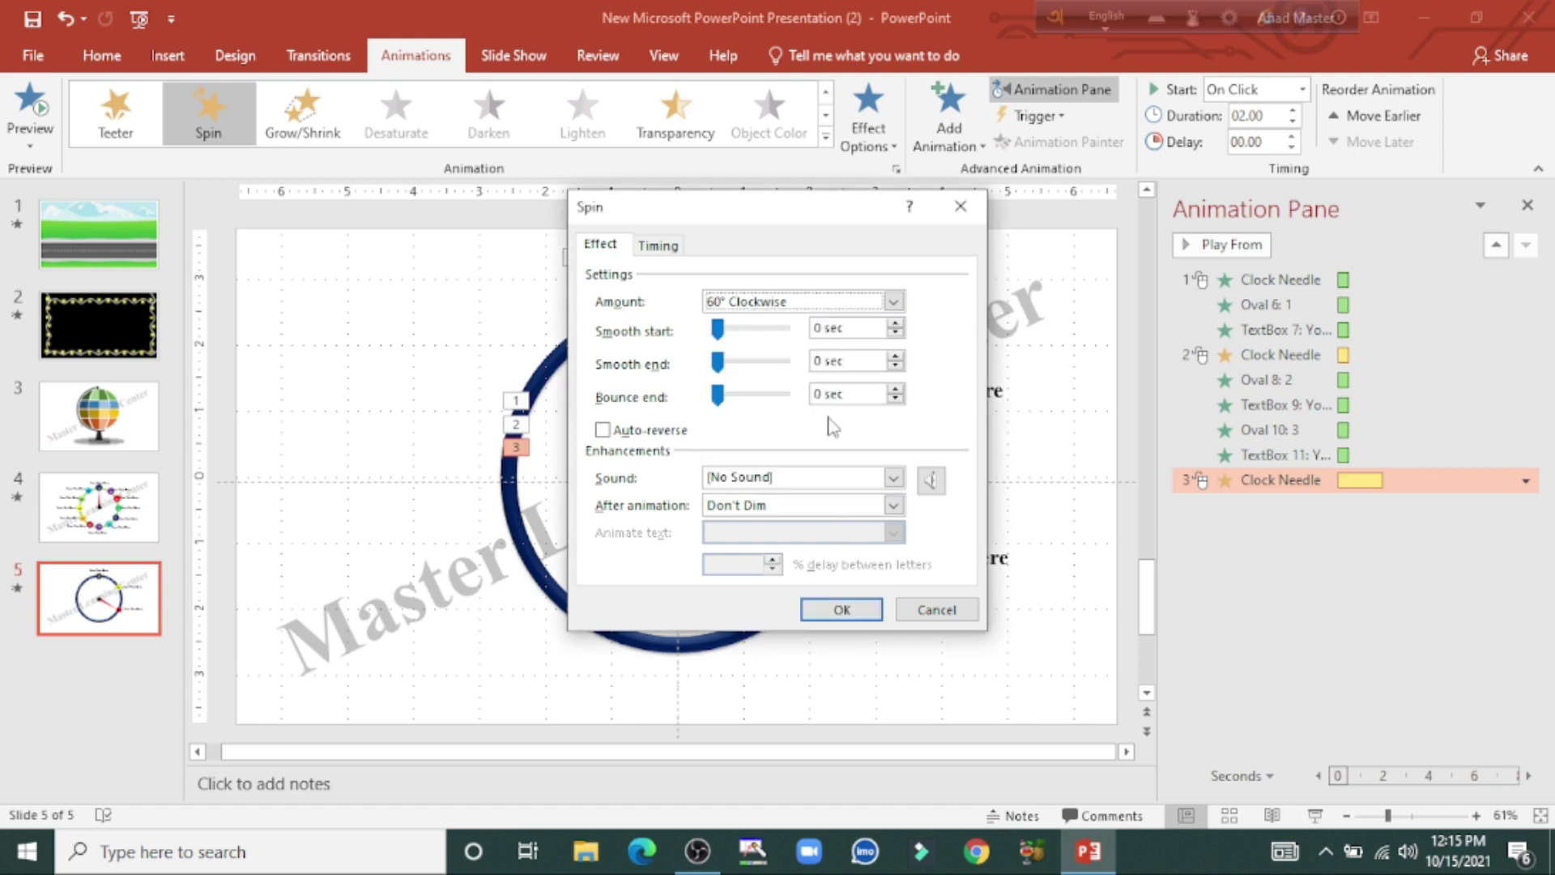
left_click(863, 606)
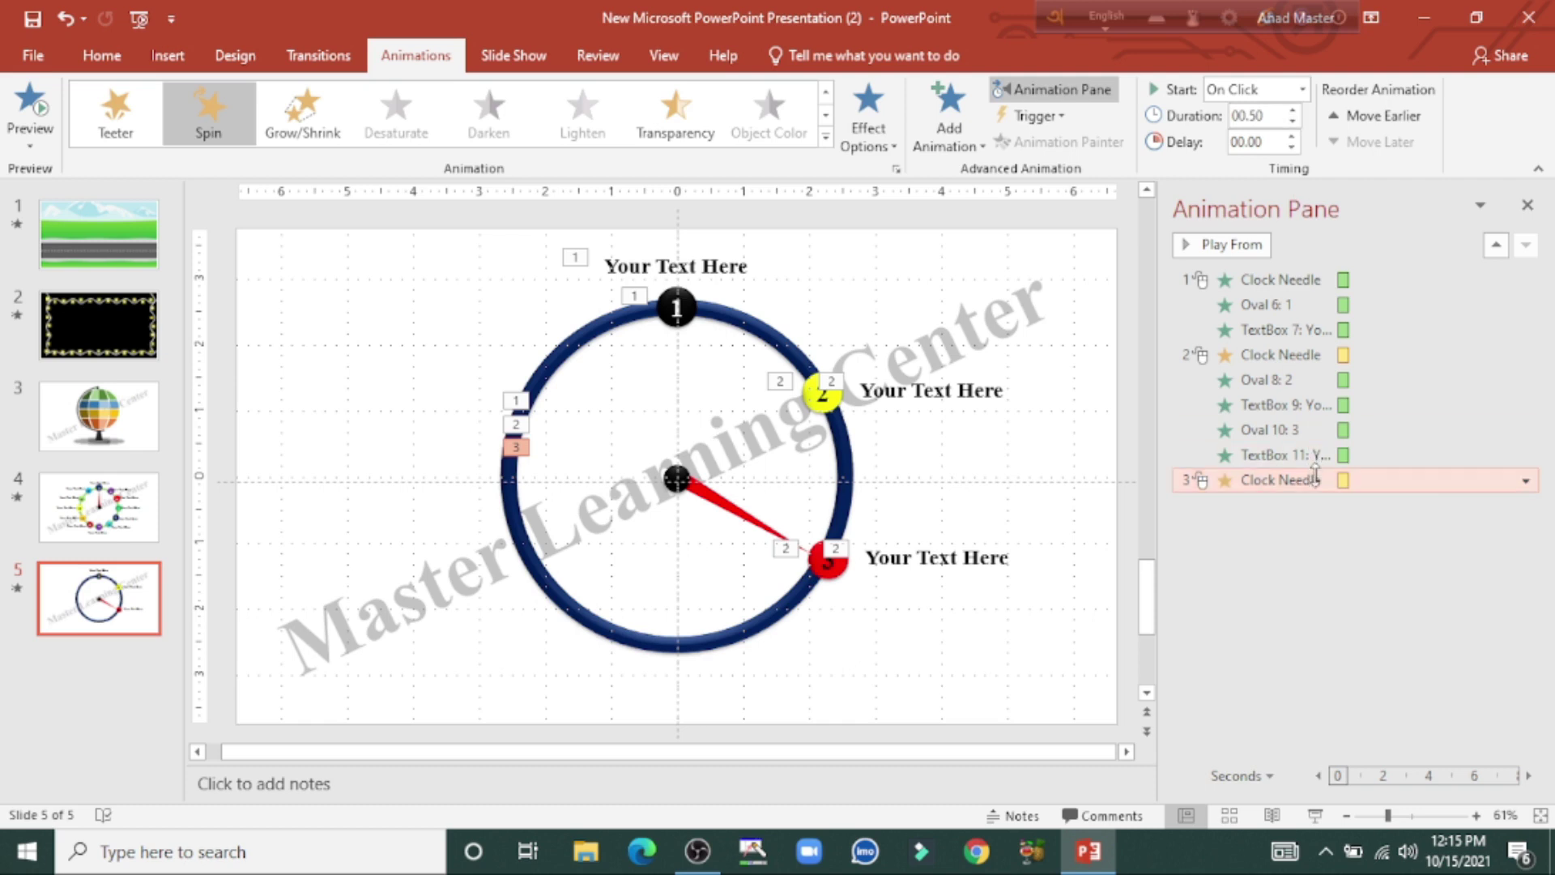
left_click_drag(1317, 484, 1309, 441)
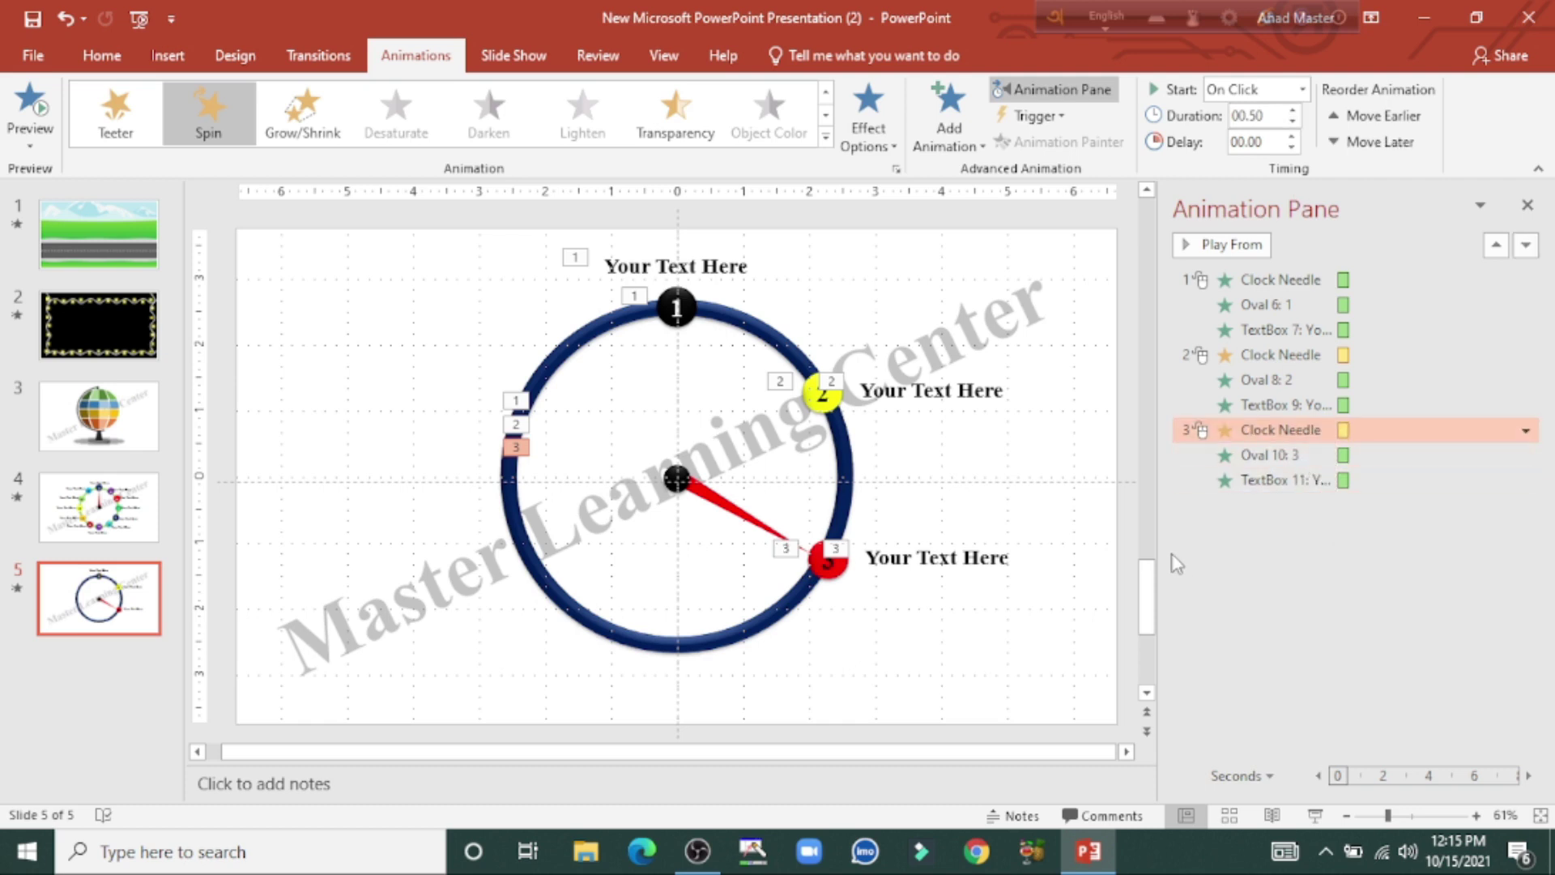
- Add another Spin animation to the clock needle, set to 60° clockwise with a duration of 0.50 seconds
left_click(739, 511)
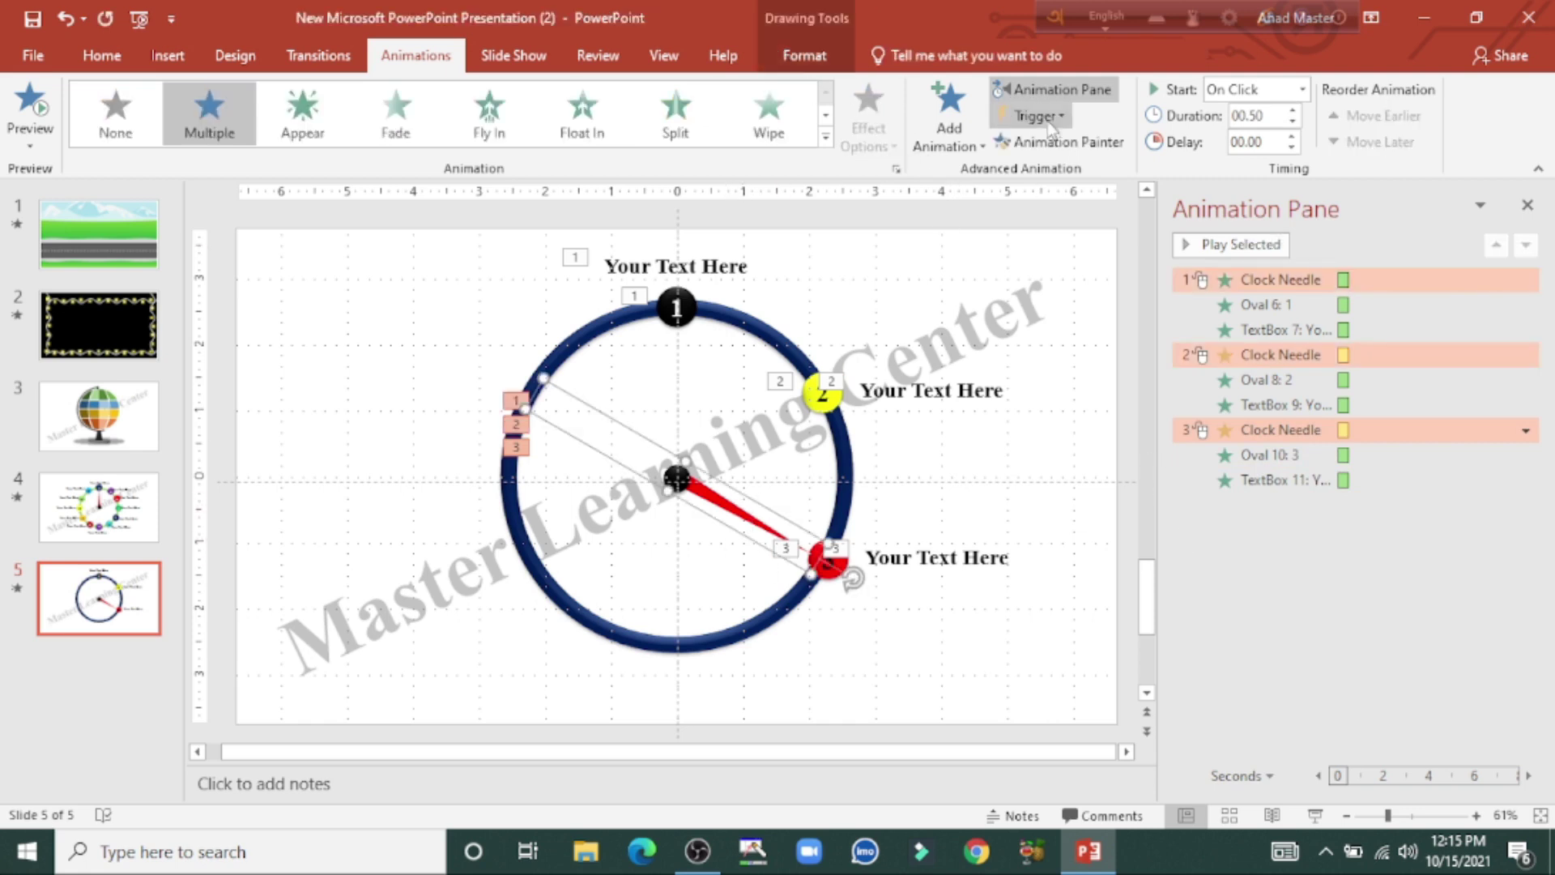
left_click(947, 129)
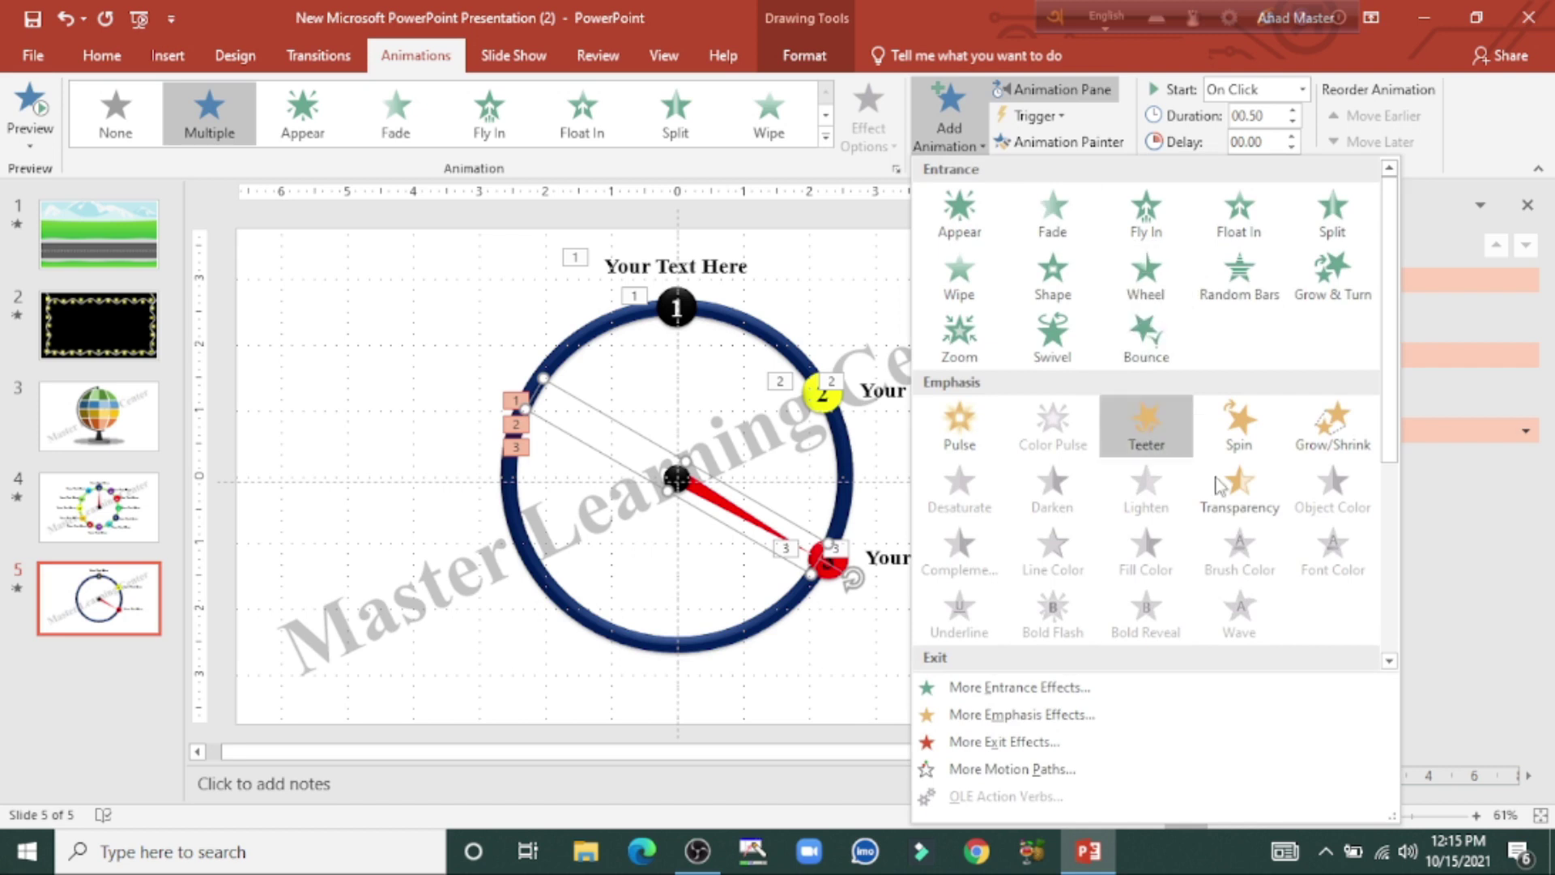
left_click(1232, 431)
left_click(1526, 506)
left_click(1381, 609)
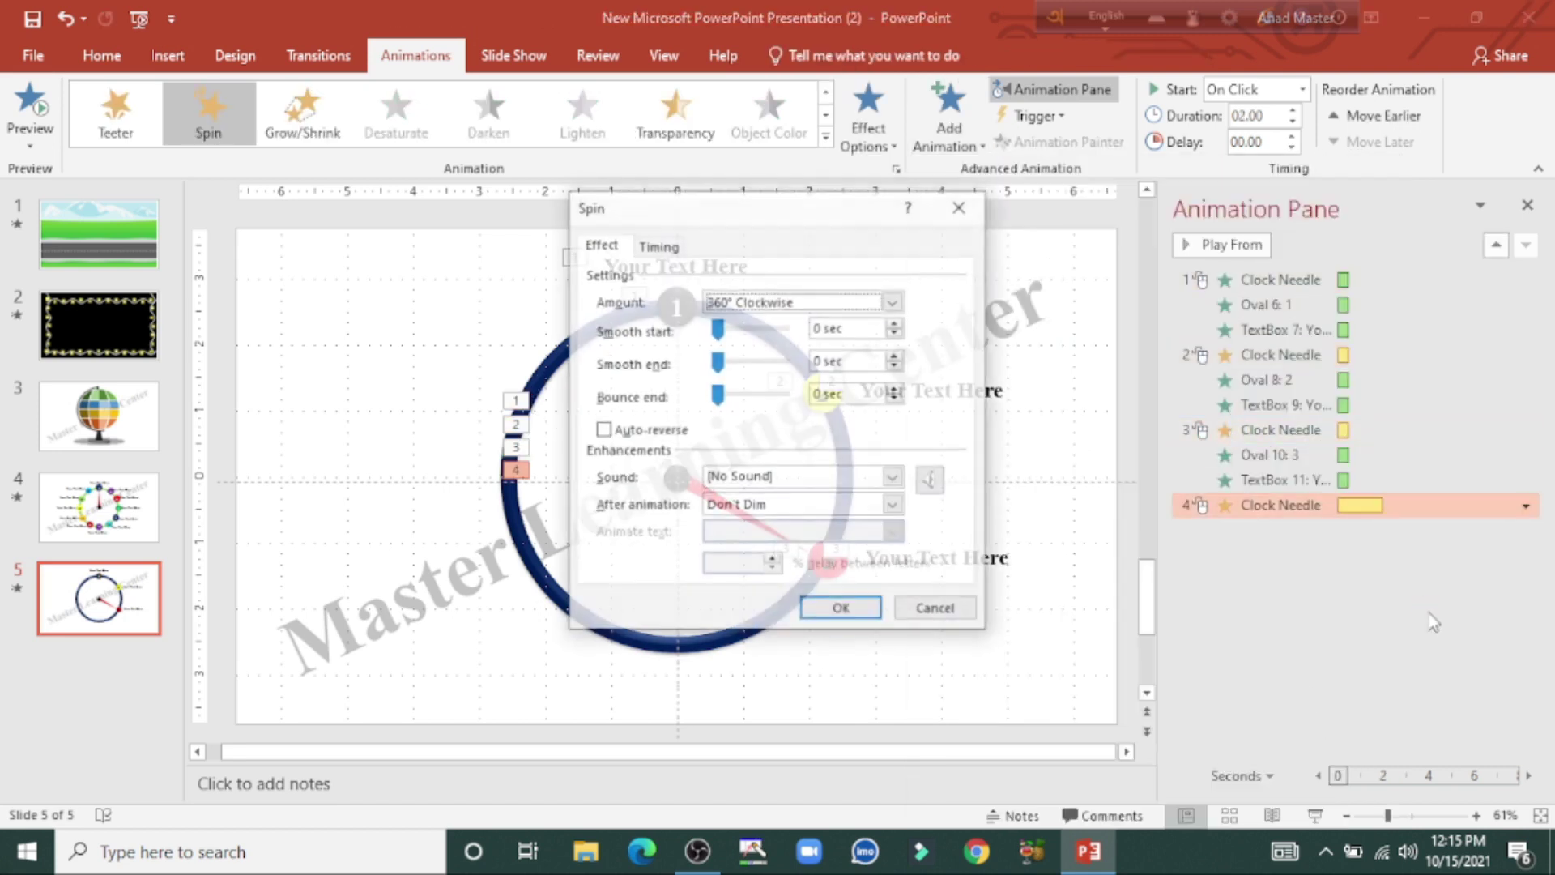
left_click(894, 302)
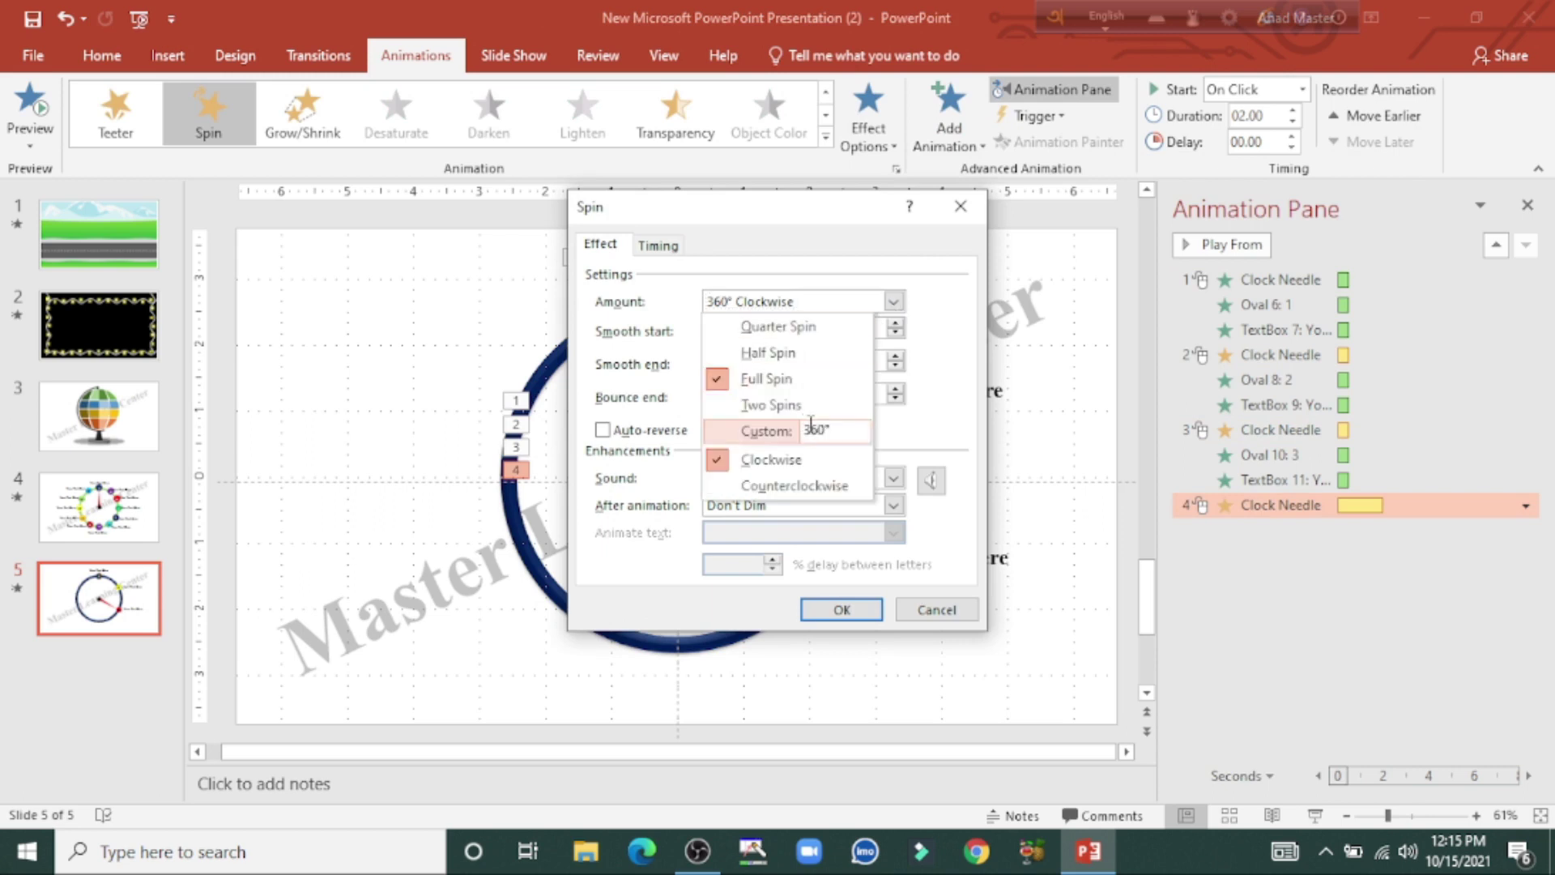
left_click(812, 429)
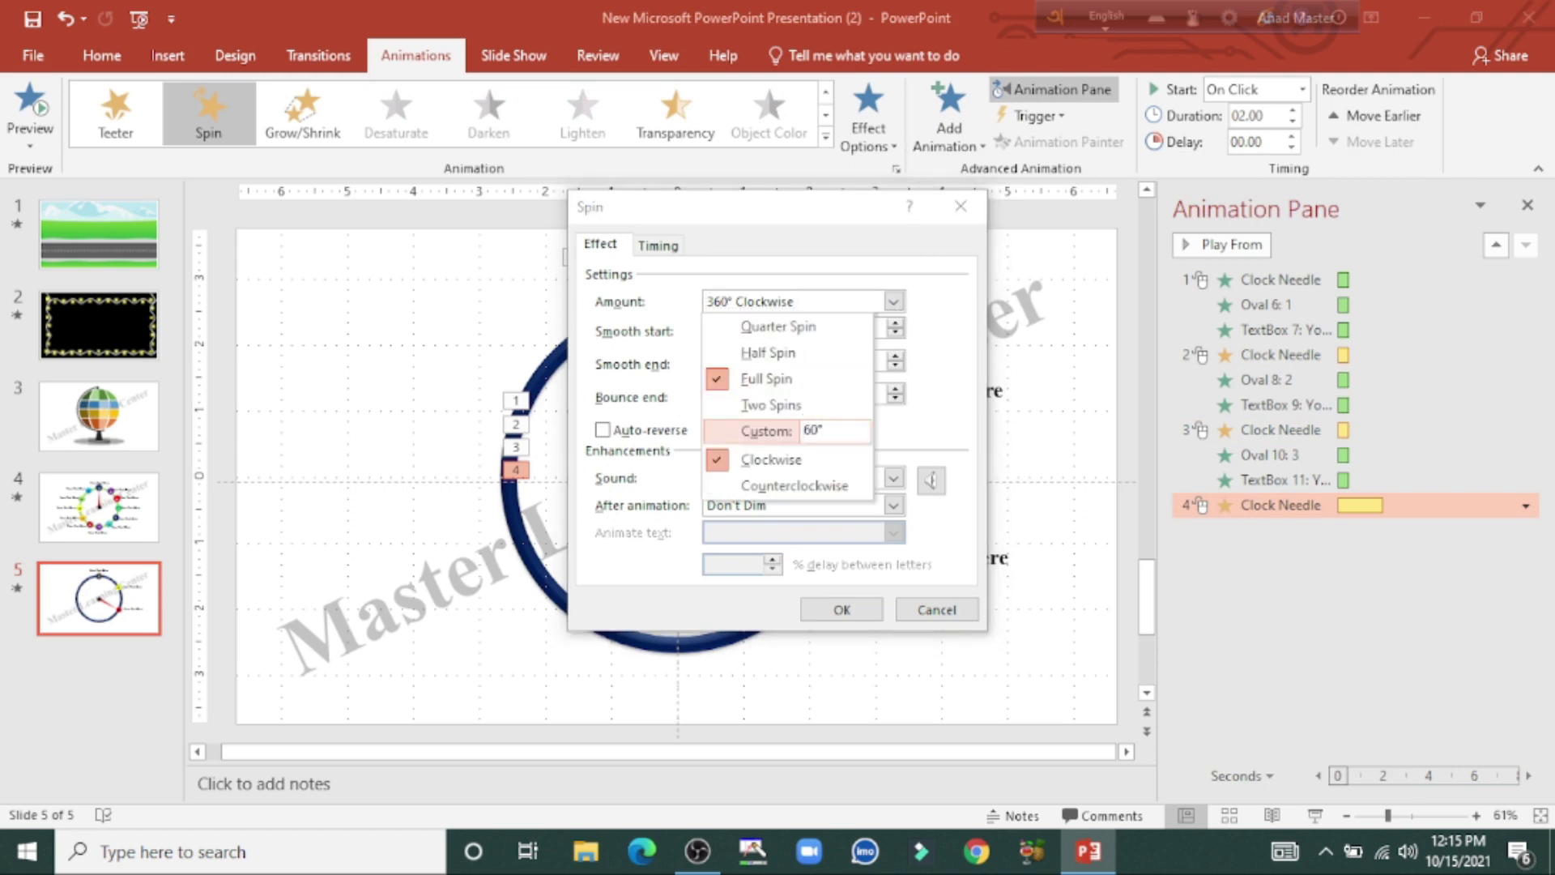
key("Return")
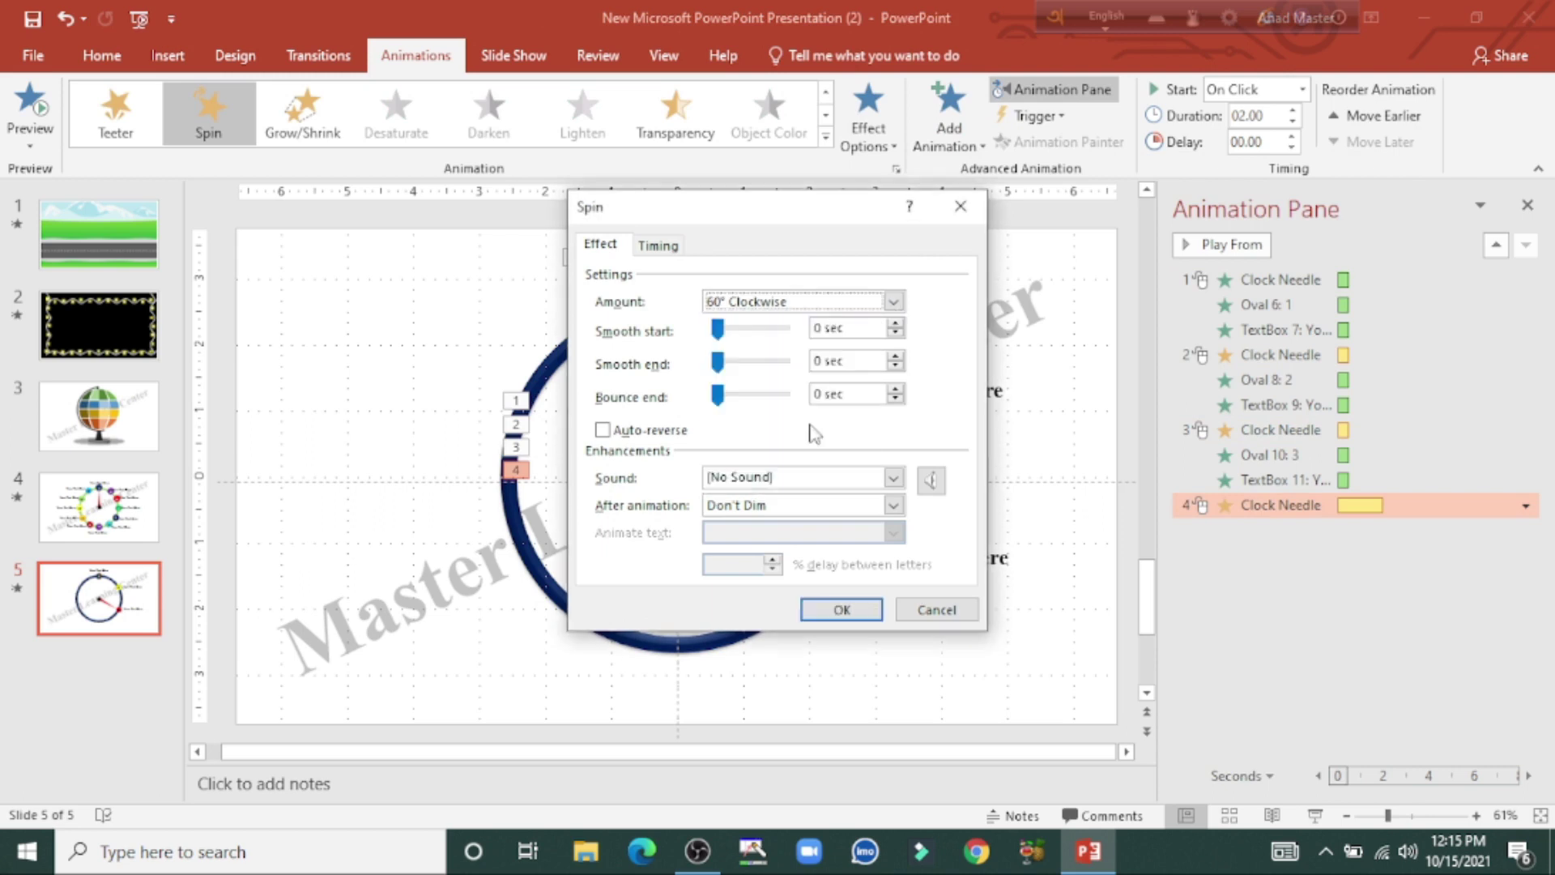
left_click(841, 609)
left_click(1293, 123)
left_click(1293, 123)
left_click(1293, 123)
- Set the clock needle's rotation to 180°
left_click(750, 522)
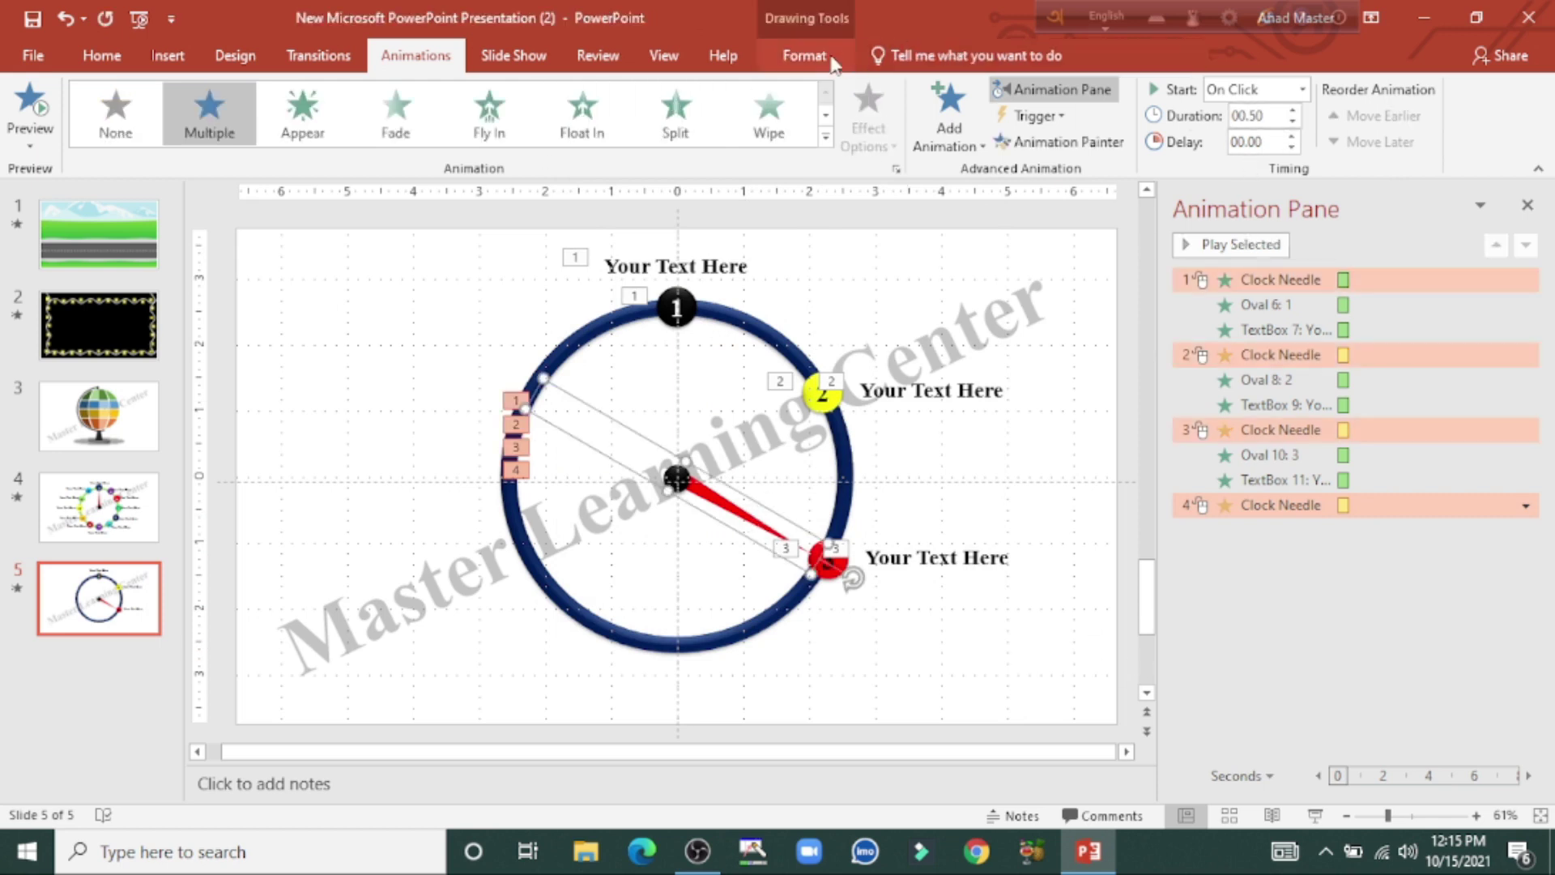
left_click(804, 55)
left_click(1397, 169)
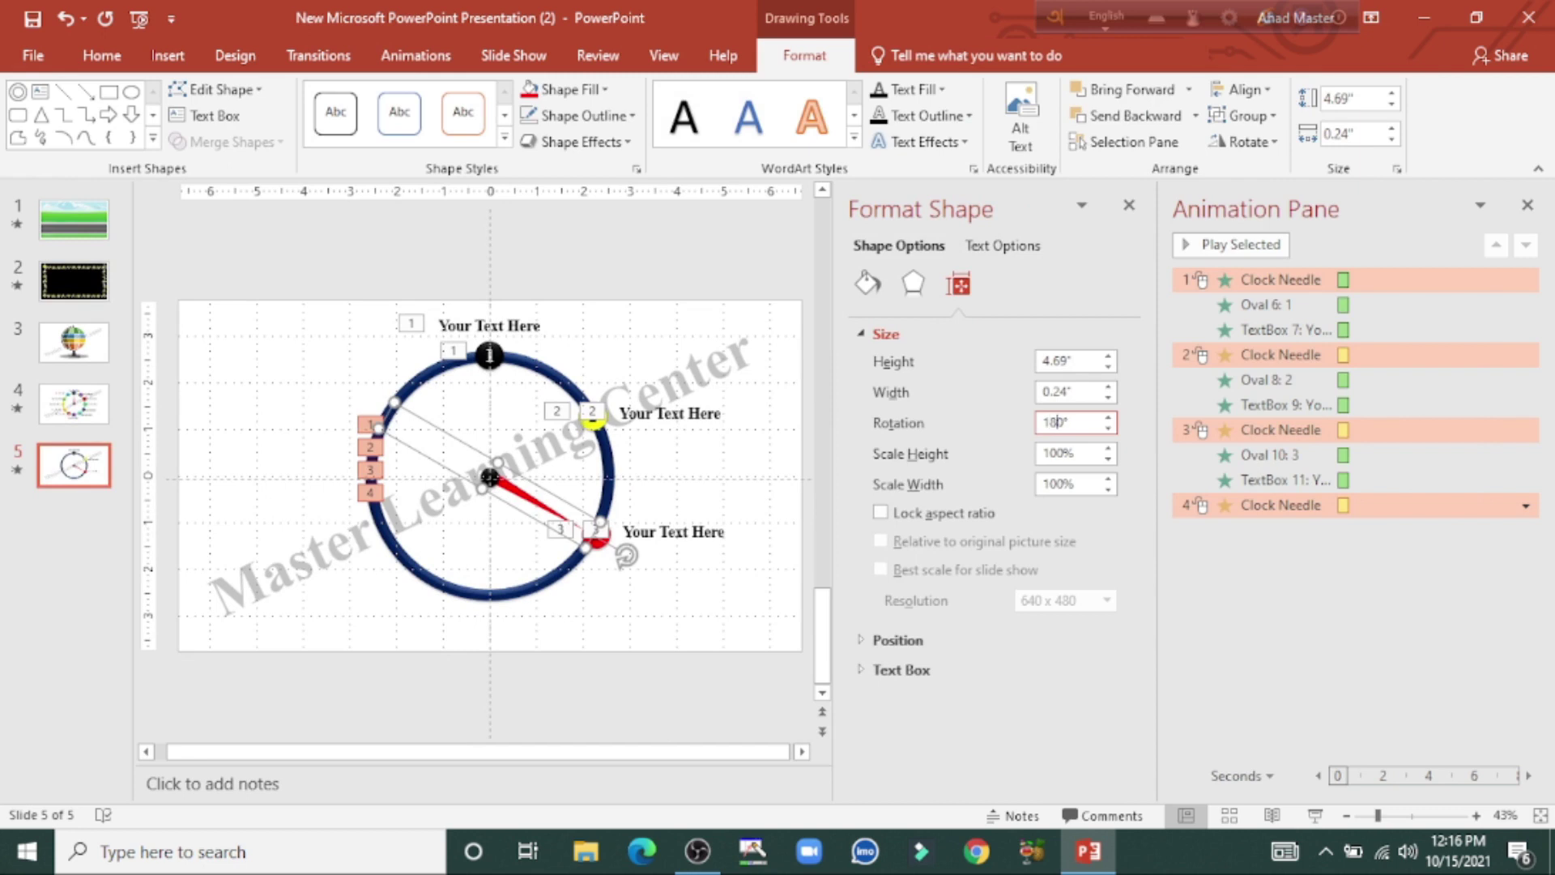
key("Return")
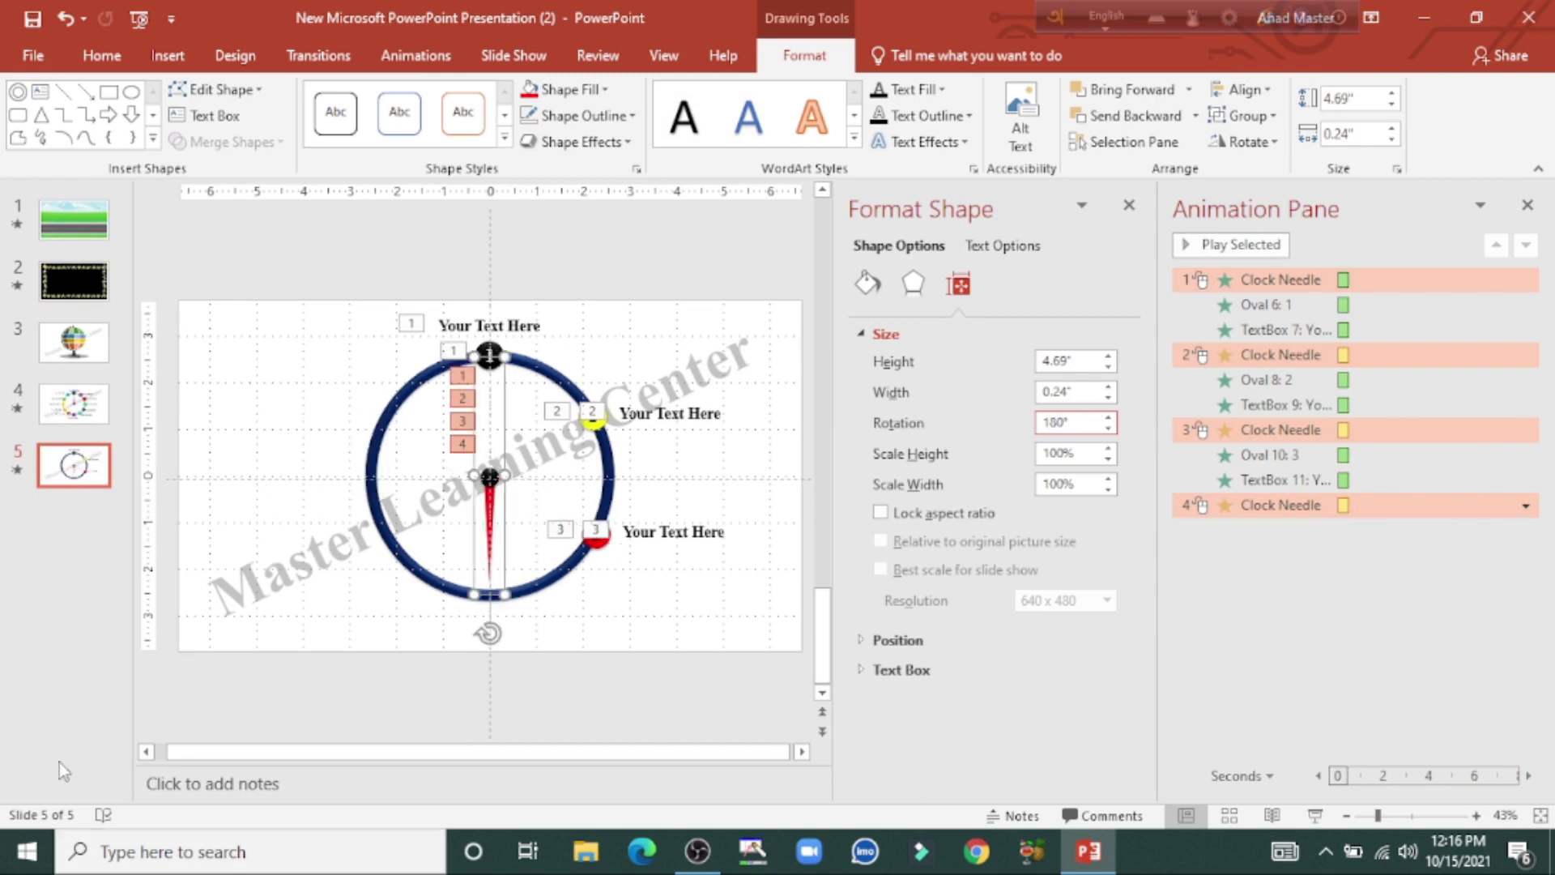
- Paste a copy of the number 2 marker and its text just below the ring under the needle's tip and renumber it 4
left_click(563, 632)
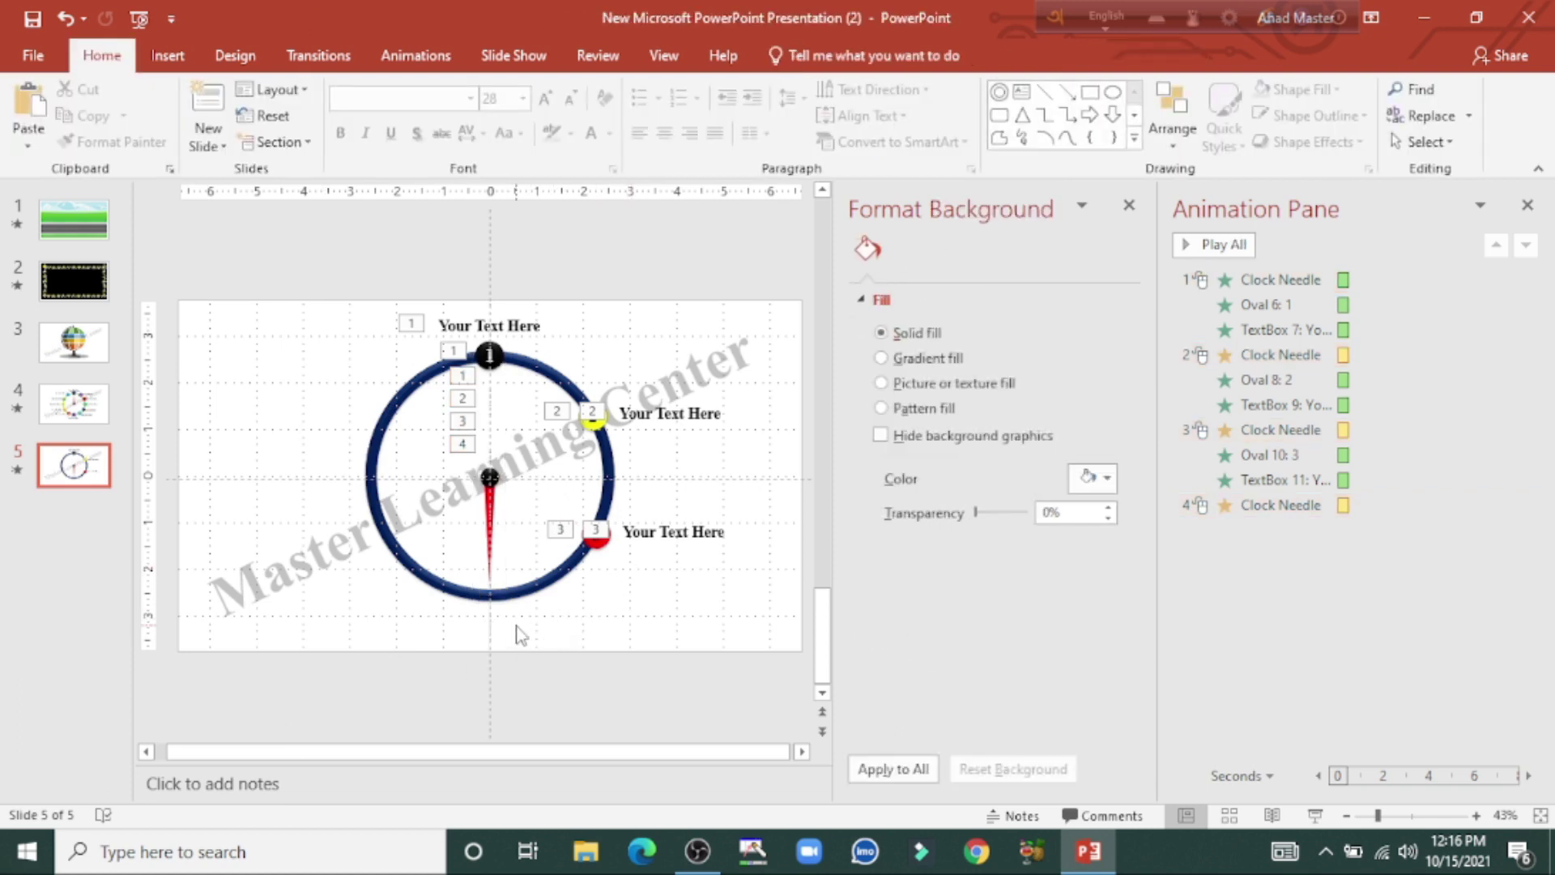
key("ctrl+v")
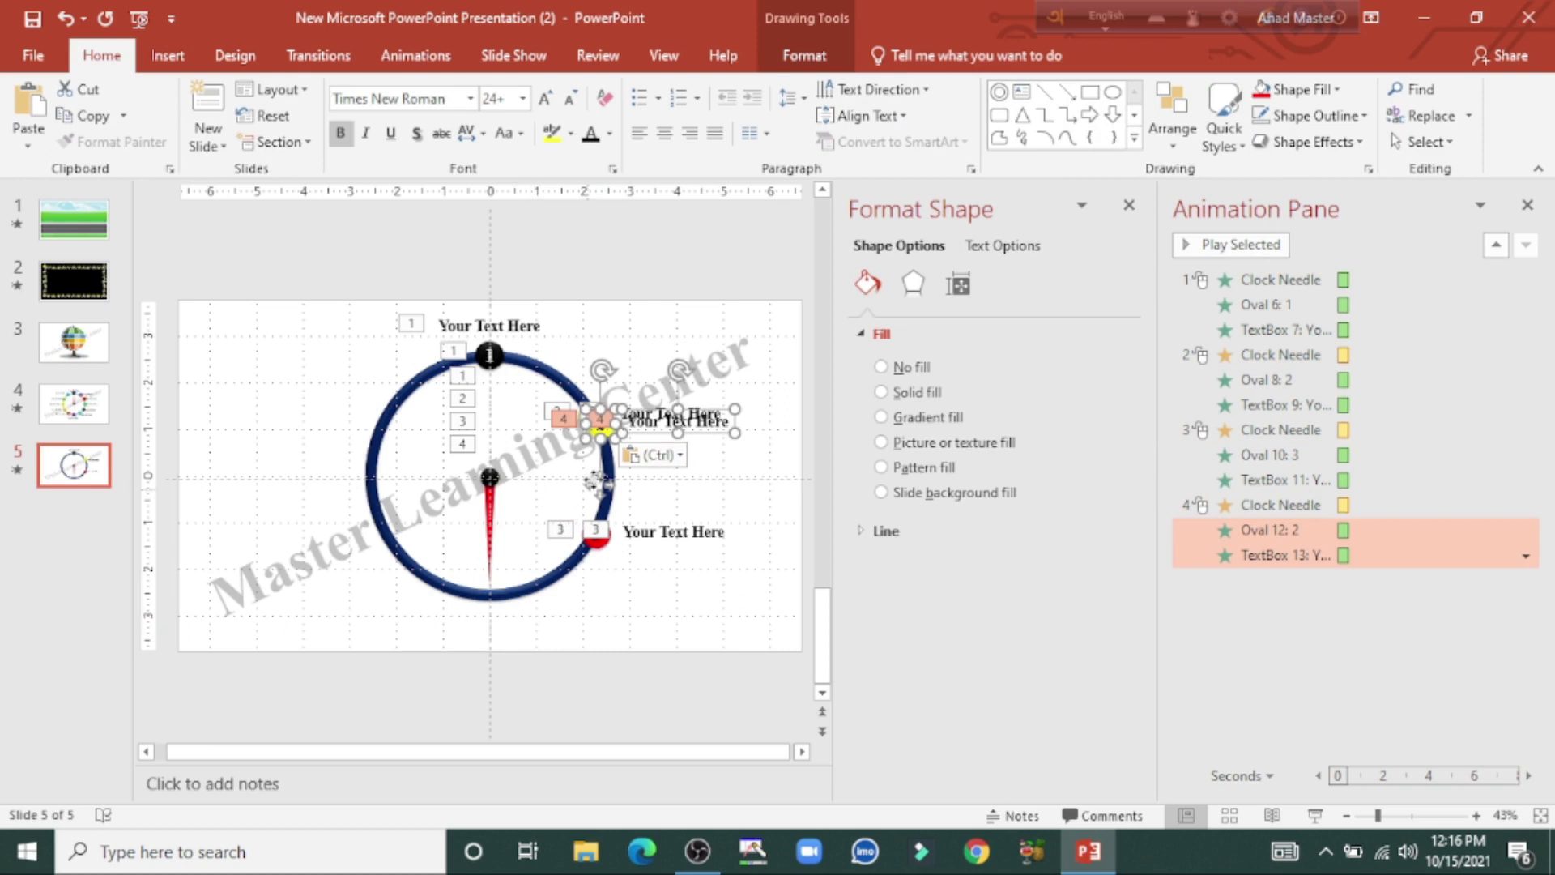
left_click_drag(600, 485, 491, 679)
left_click(624, 660)
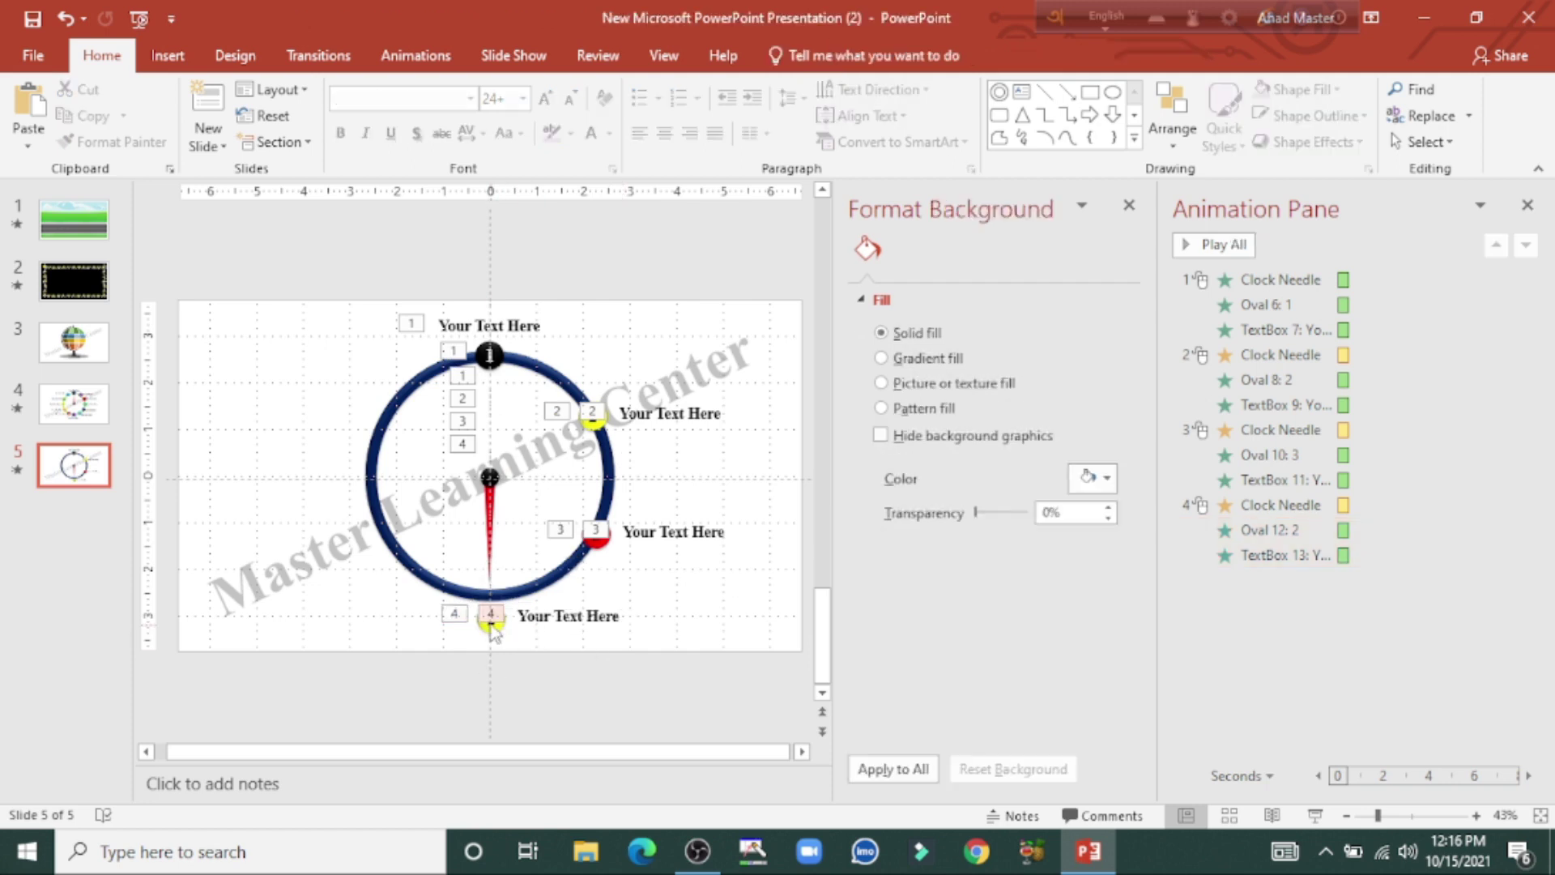
left_click(492, 624)
left_click(493, 626)
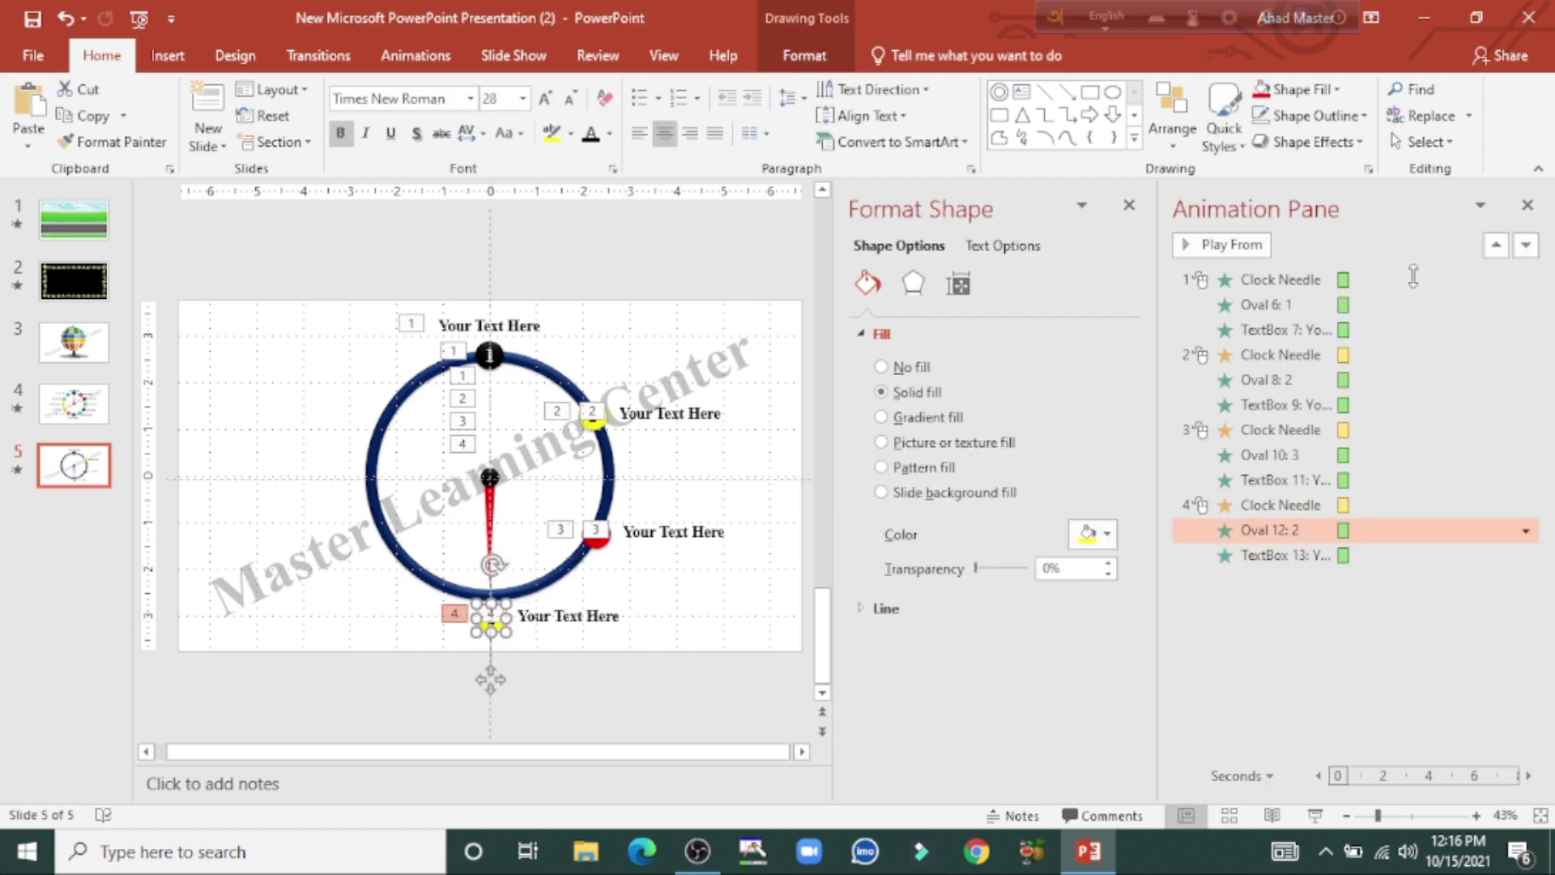
left_click(1130, 205)
key("BackSpace")
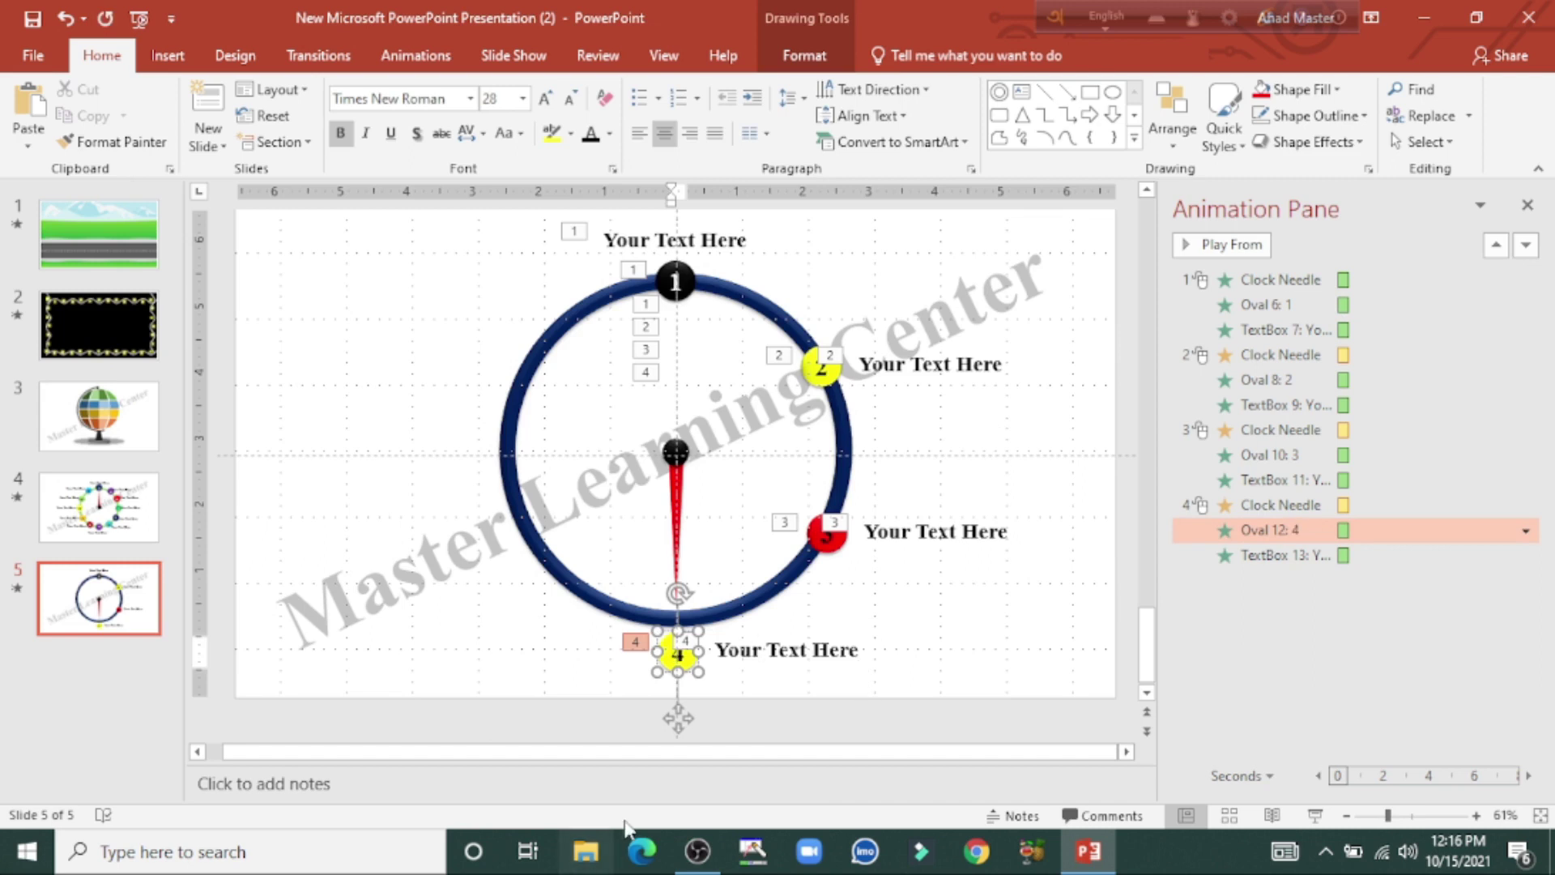
- Fill the number 4 marker with standard dark blue and make its number white
left_click(678, 718)
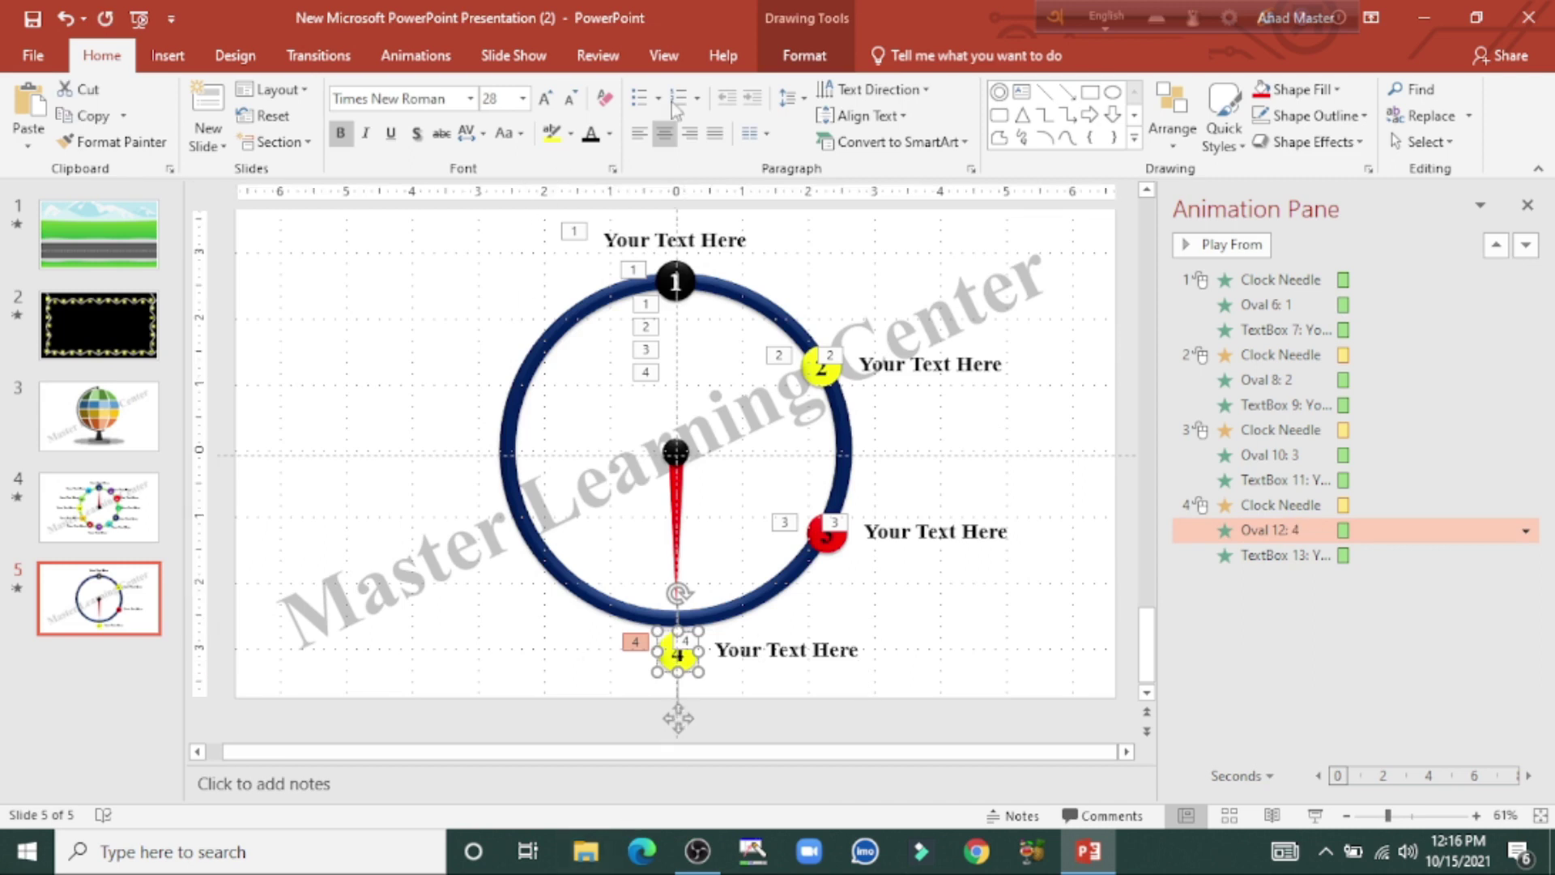
left_click(804, 55)
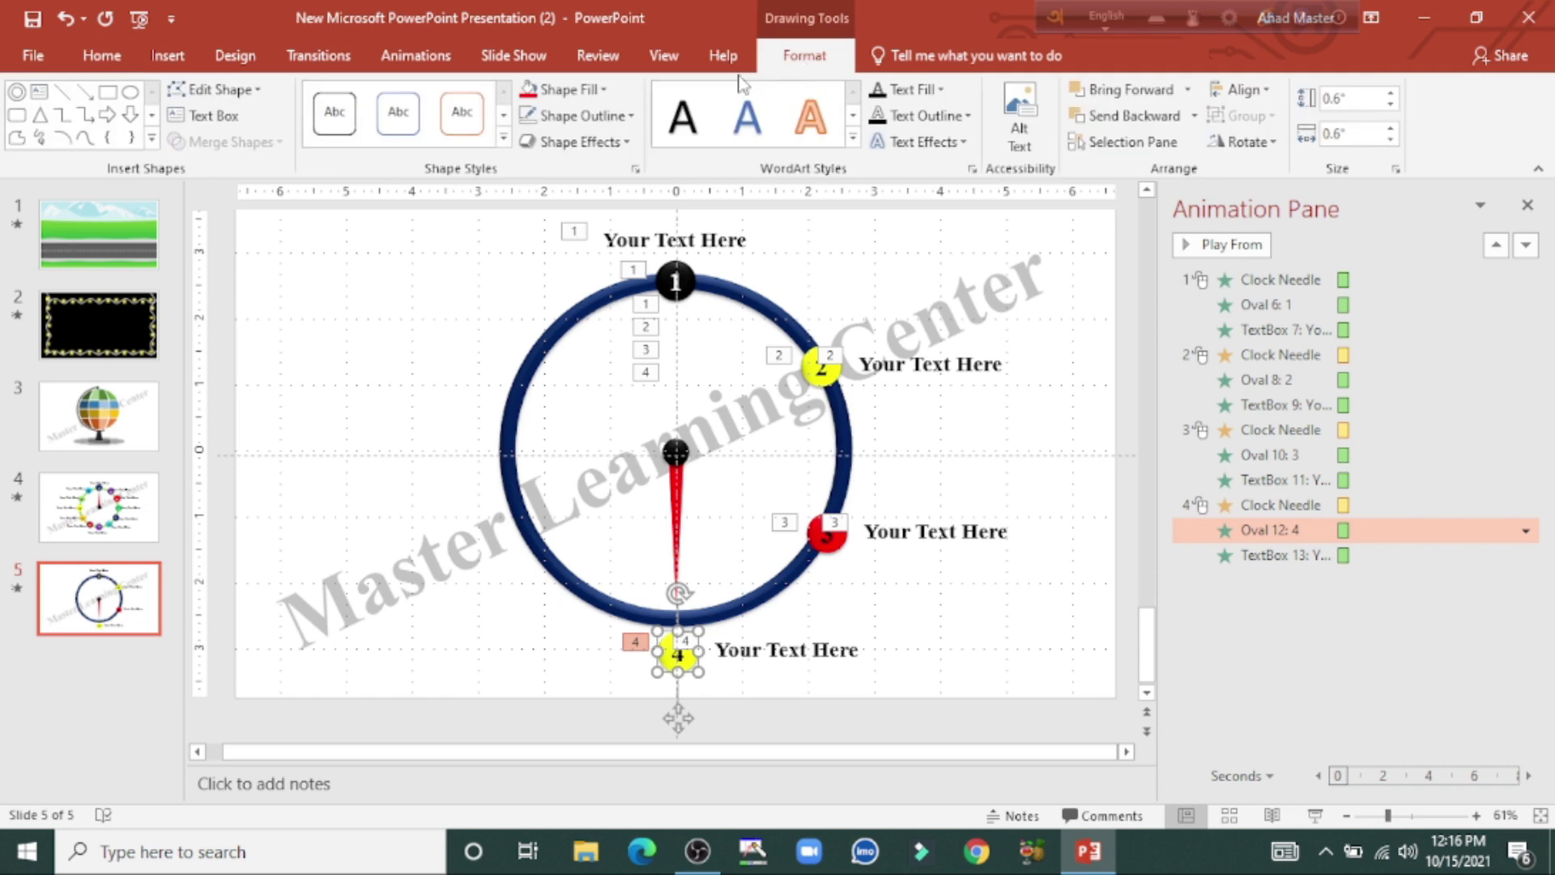
left_click(576, 99)
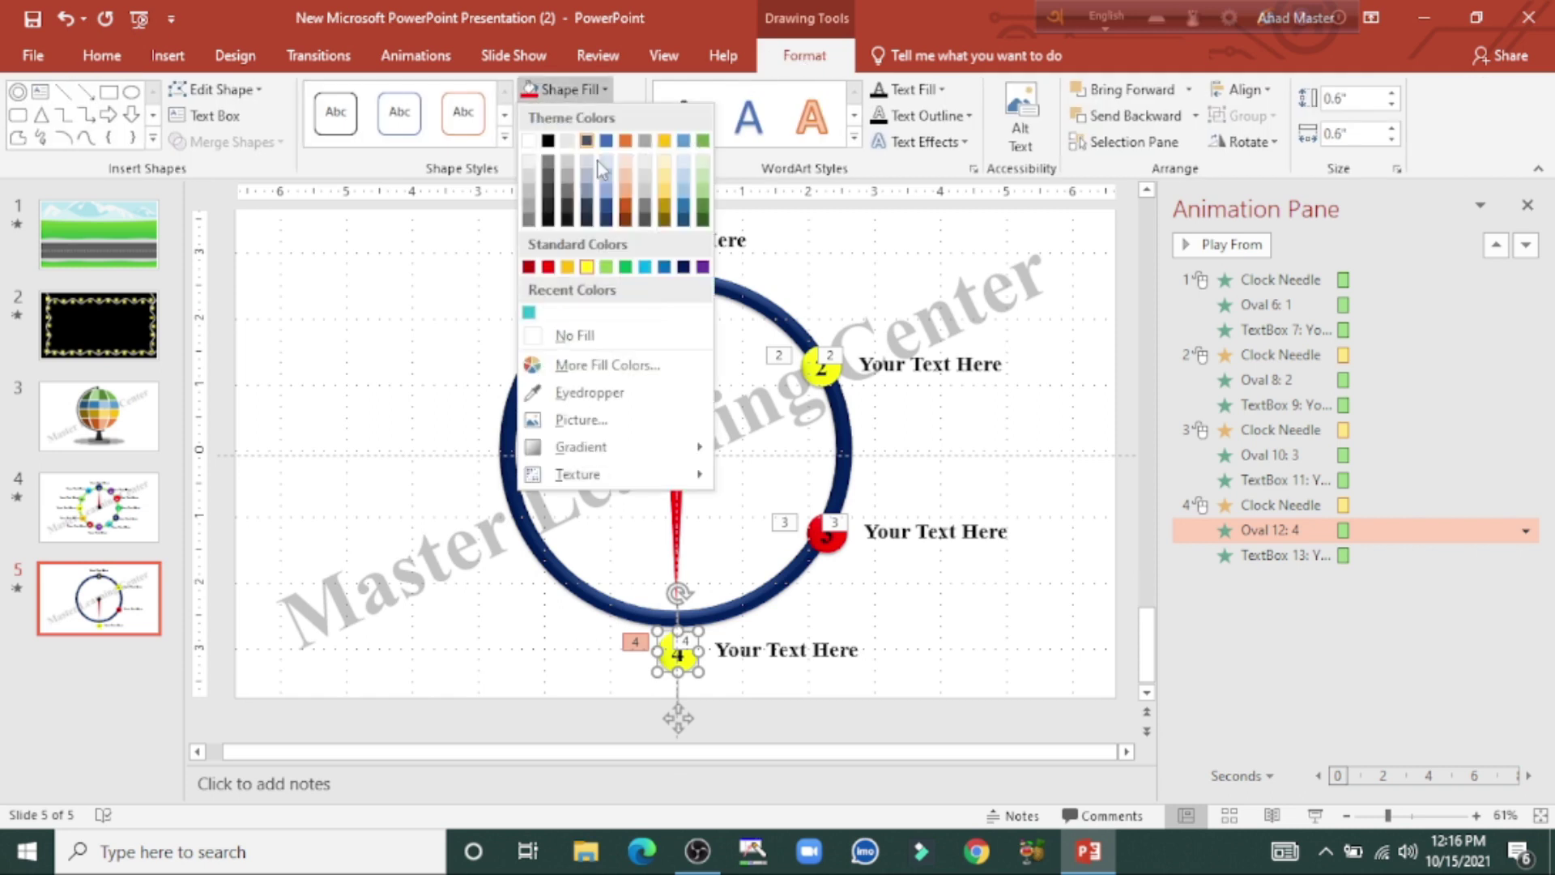
left_click(684, 267)
left_click(102, 57)
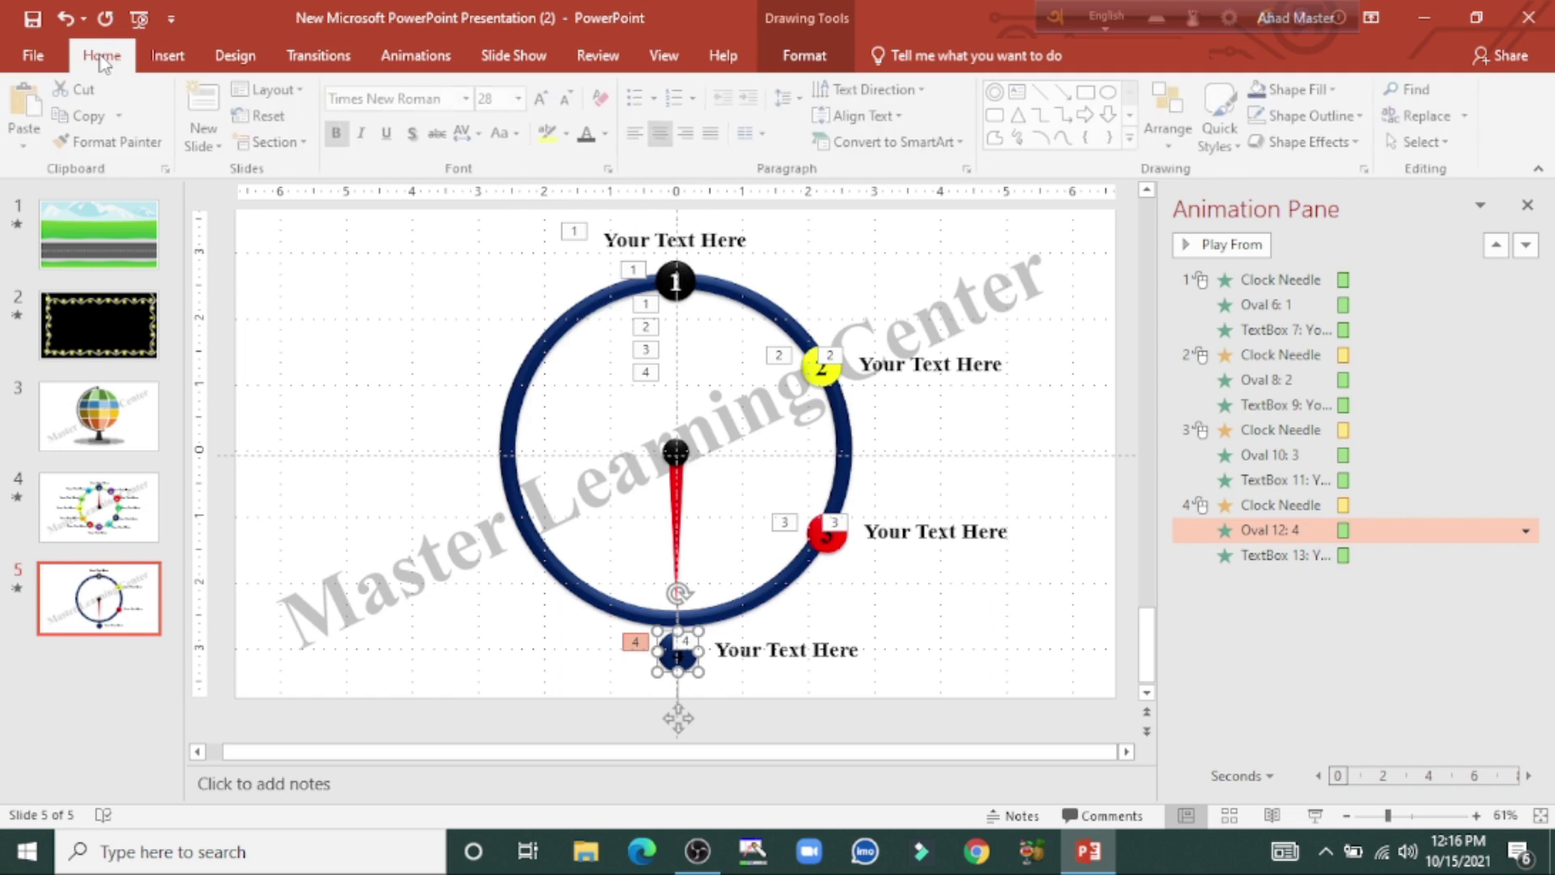
left_click(609, 134)
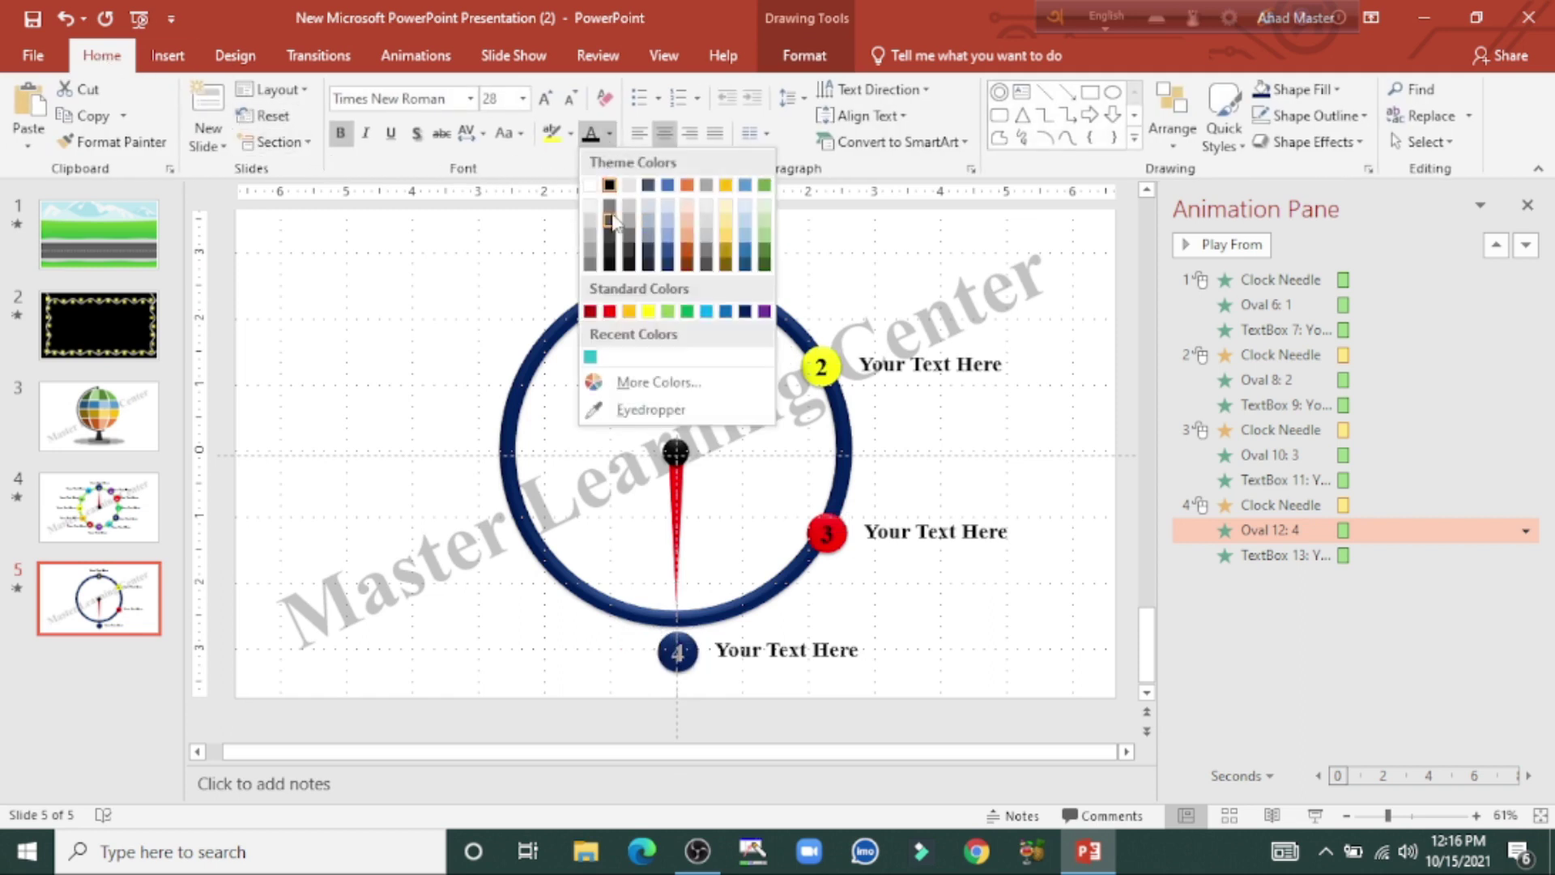
left_click(590, 188)
left_click(707, 549)
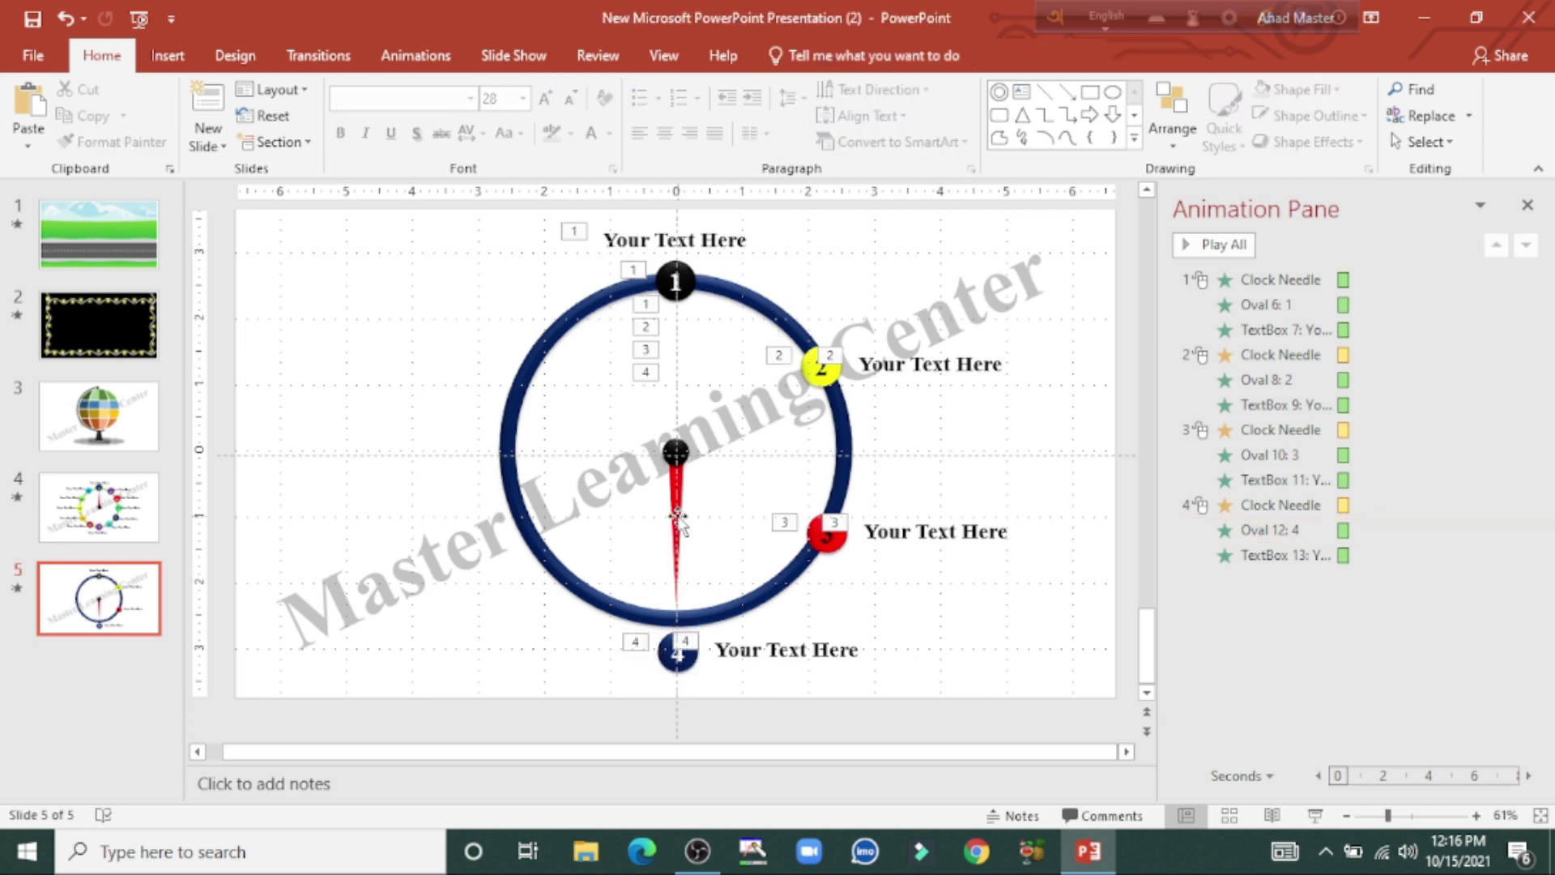
- Add a fourth Spin animation to the clock needle, set to 60° clockwise with a duration of 0.50 seconds
left_click(678, 522)
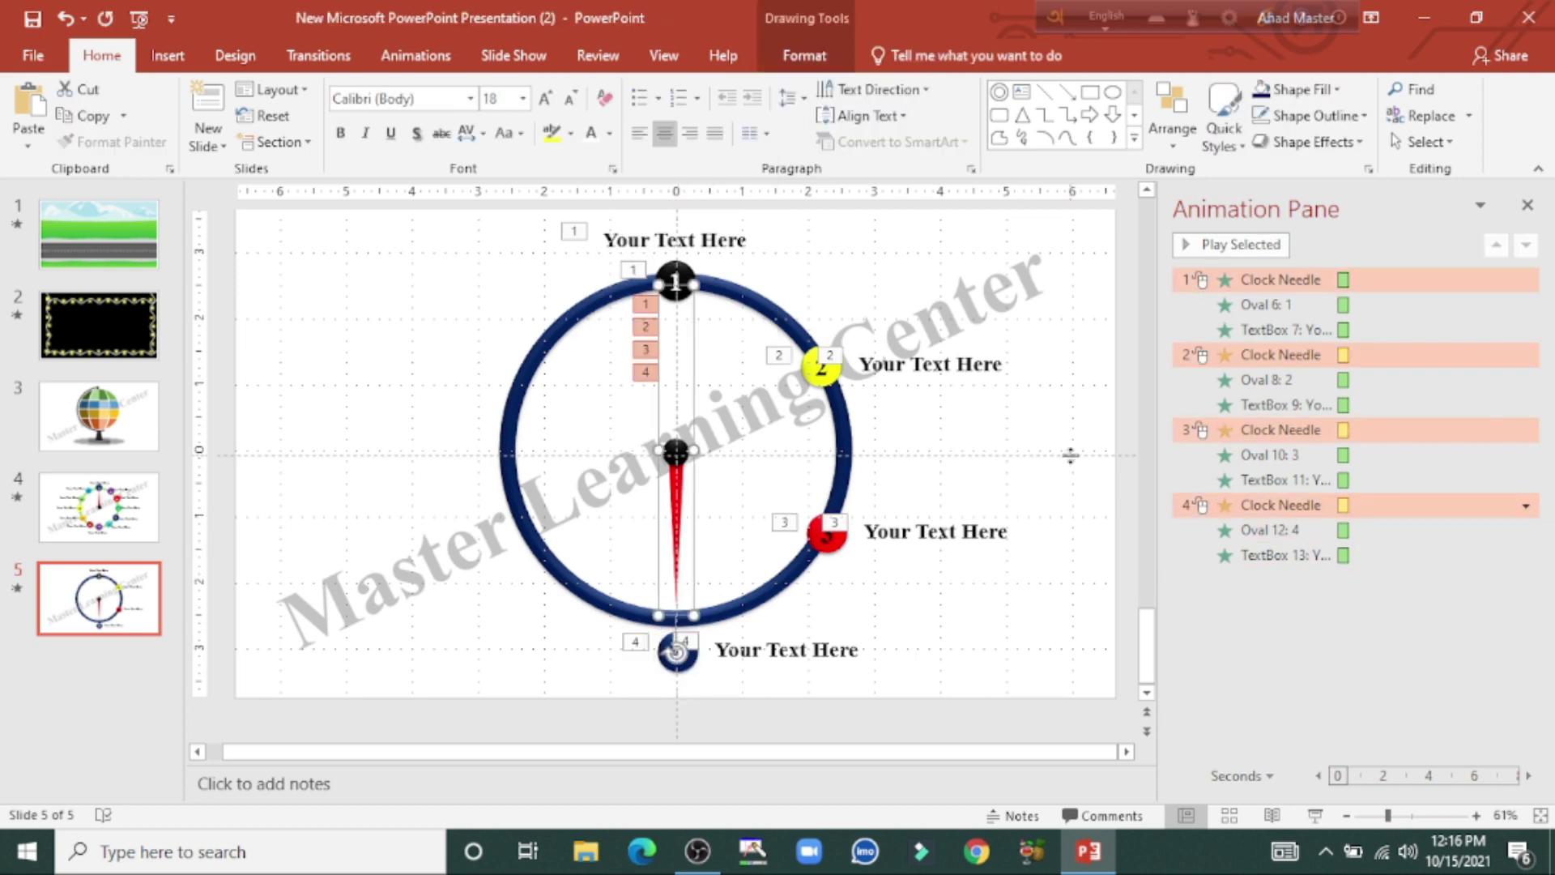
left_click(424, 66)
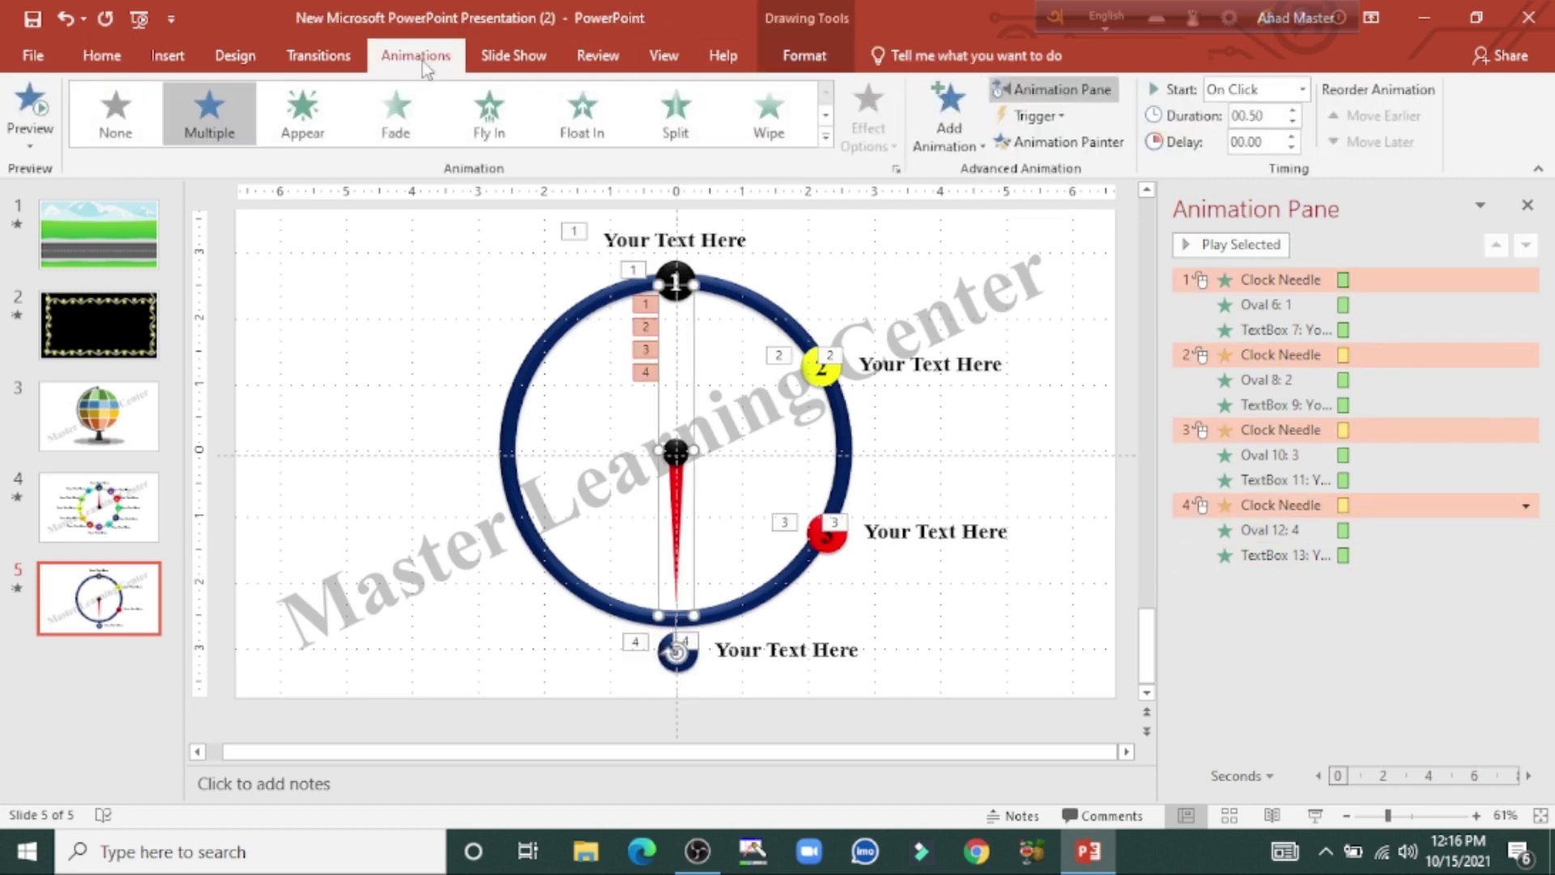
left_click(971, 146)
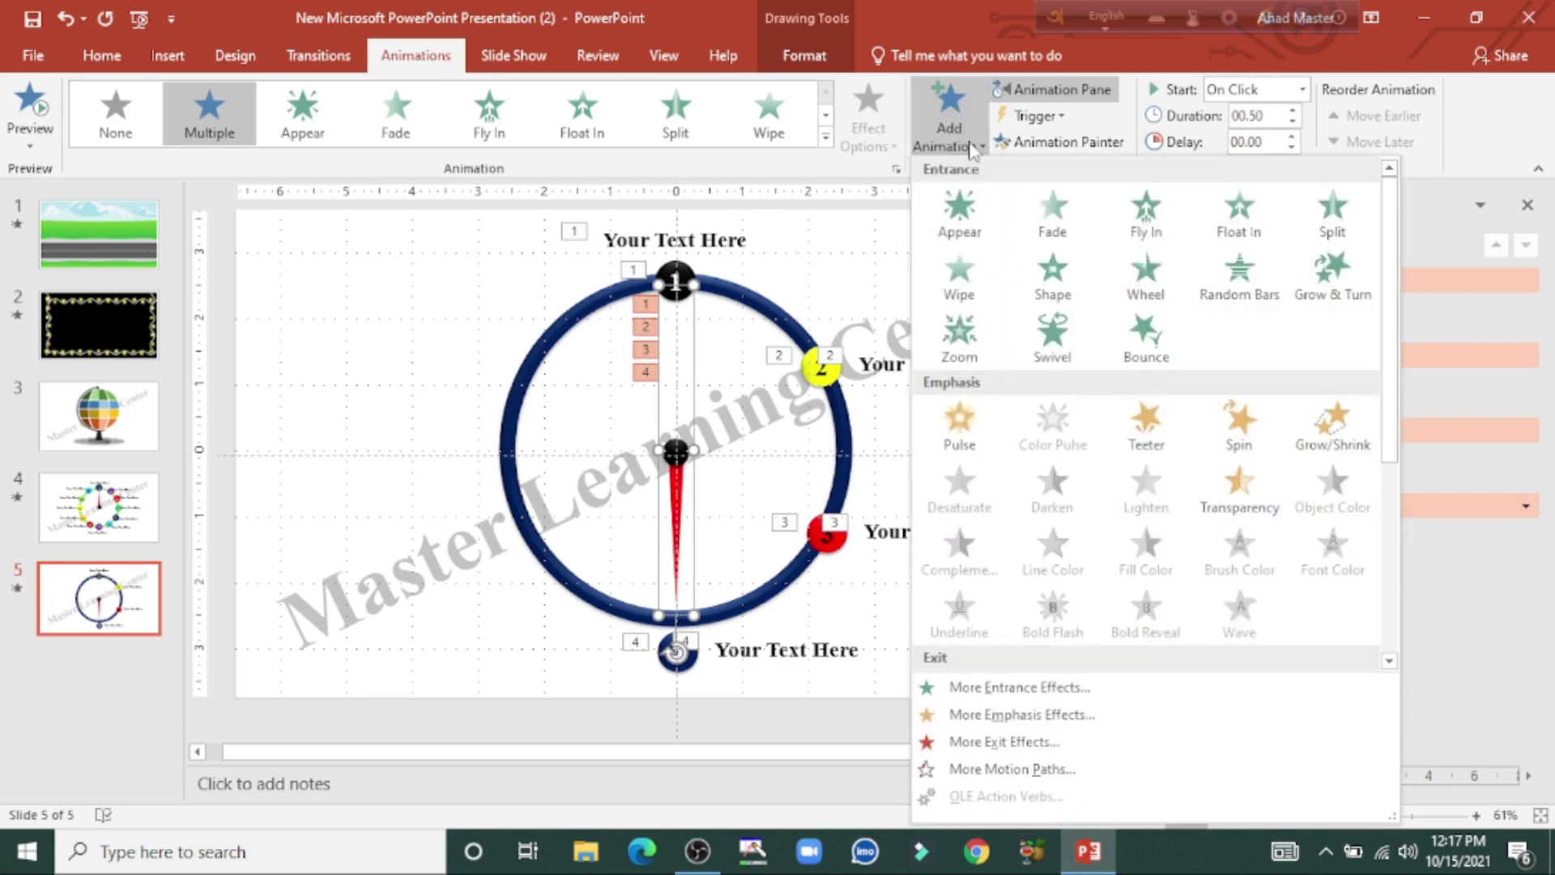
left_click(1238, 421)
left_click(1526, 580)
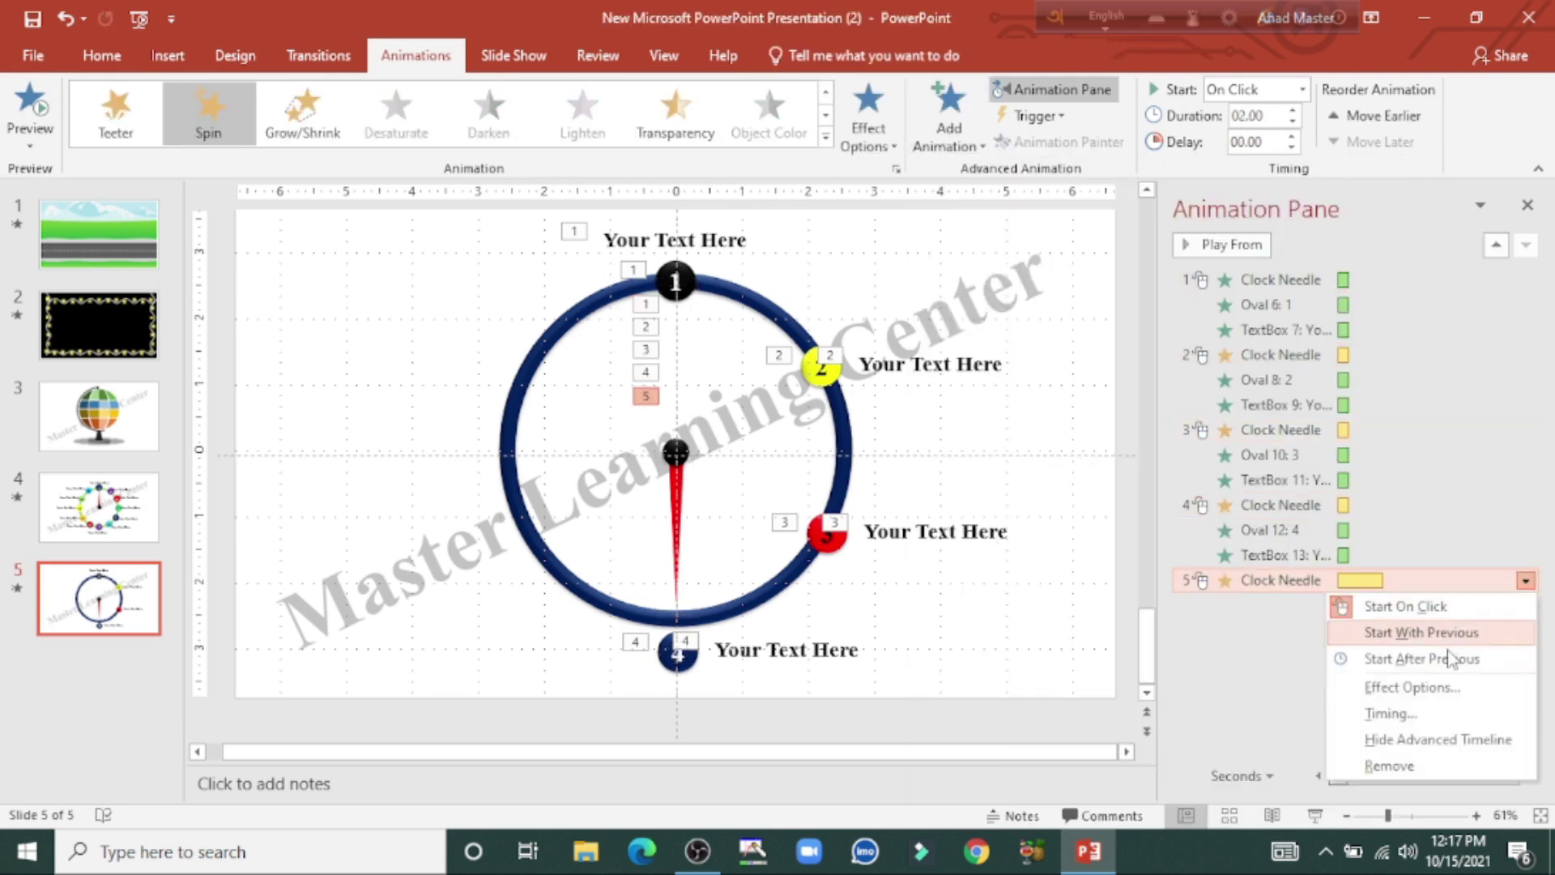
left_click(1418, 687)
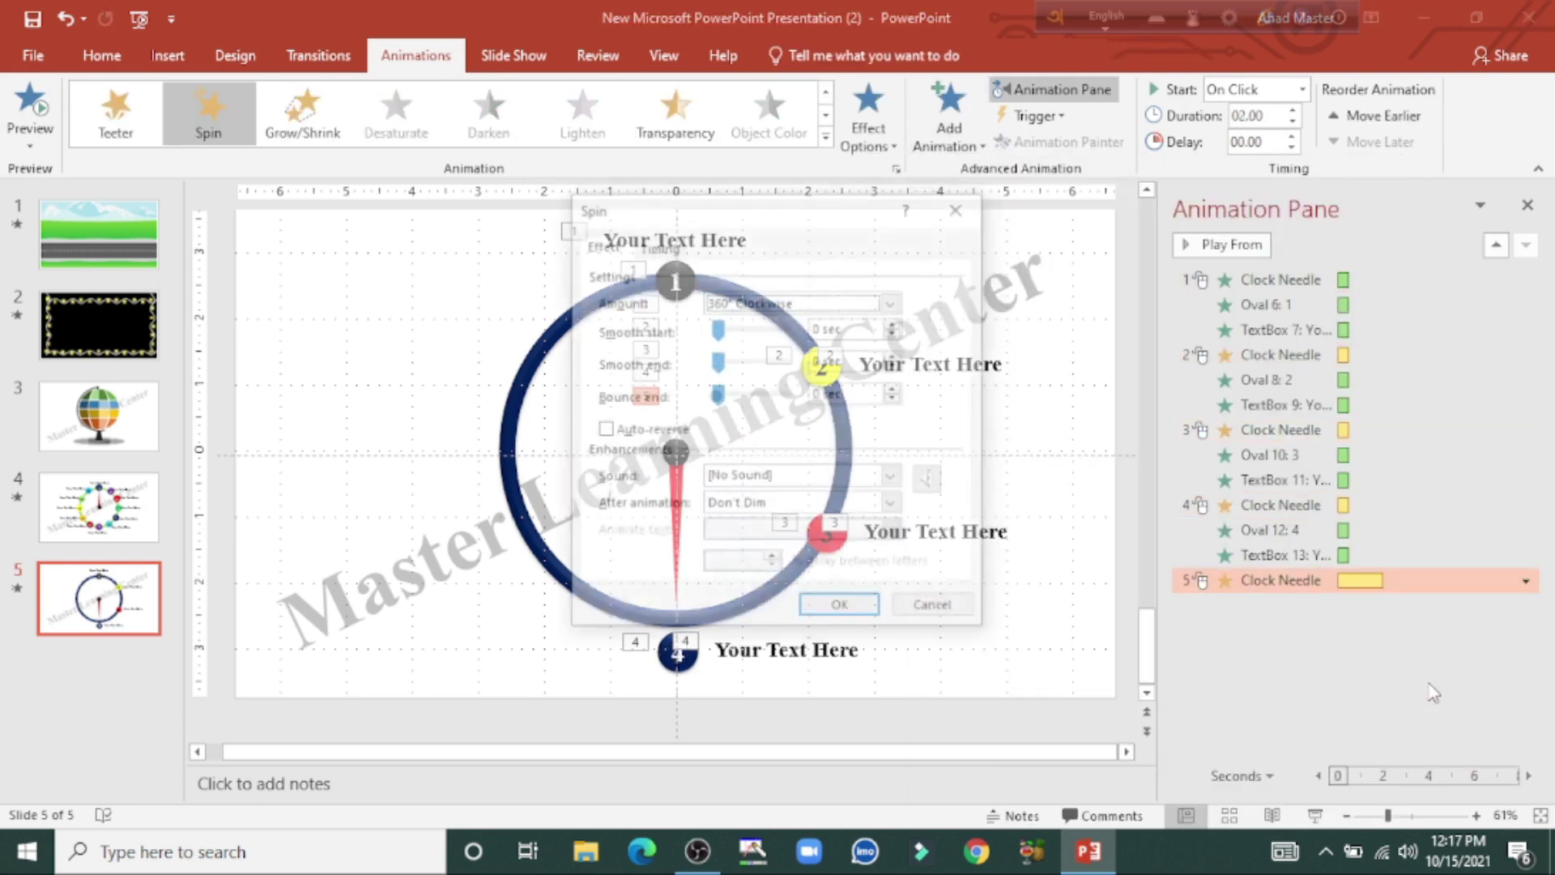
left_click(894, 303)
left_click(813, 429)
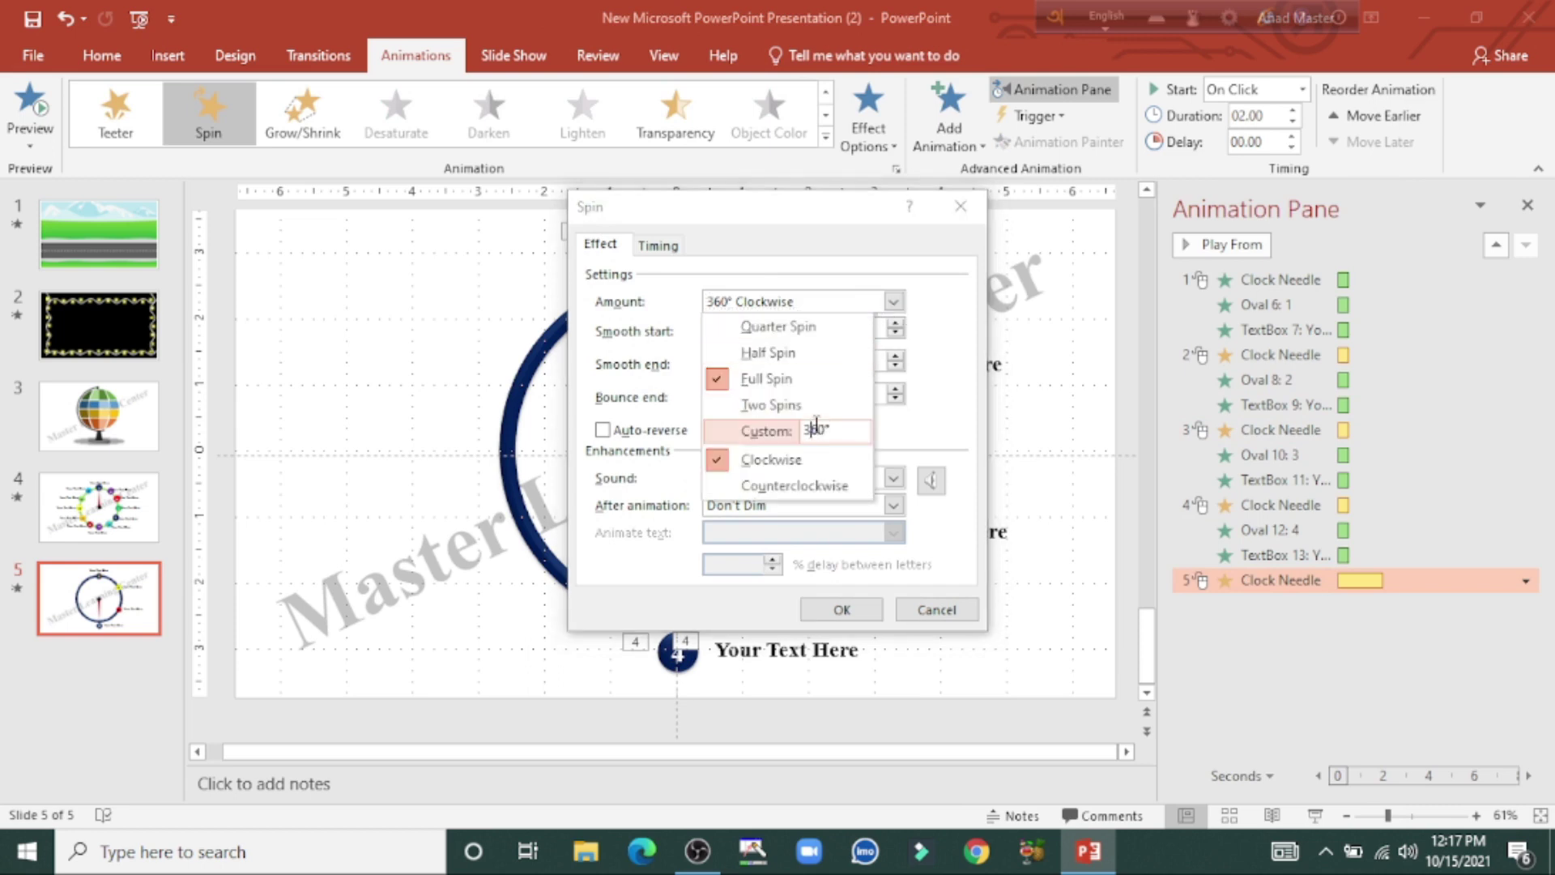
type("60")
key("Return")
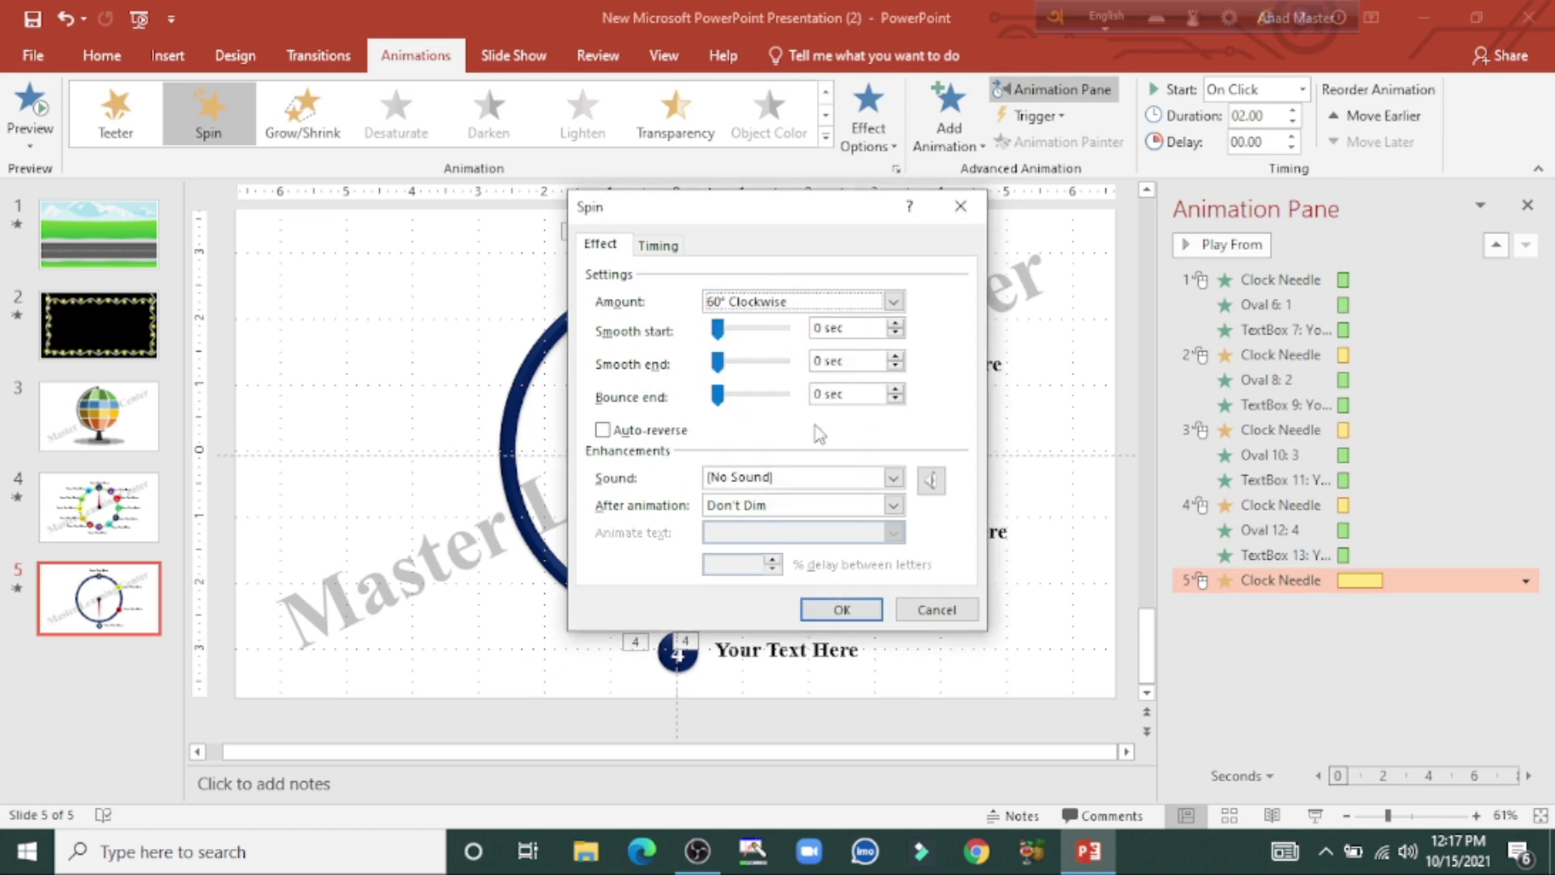
left_click(842, 613)
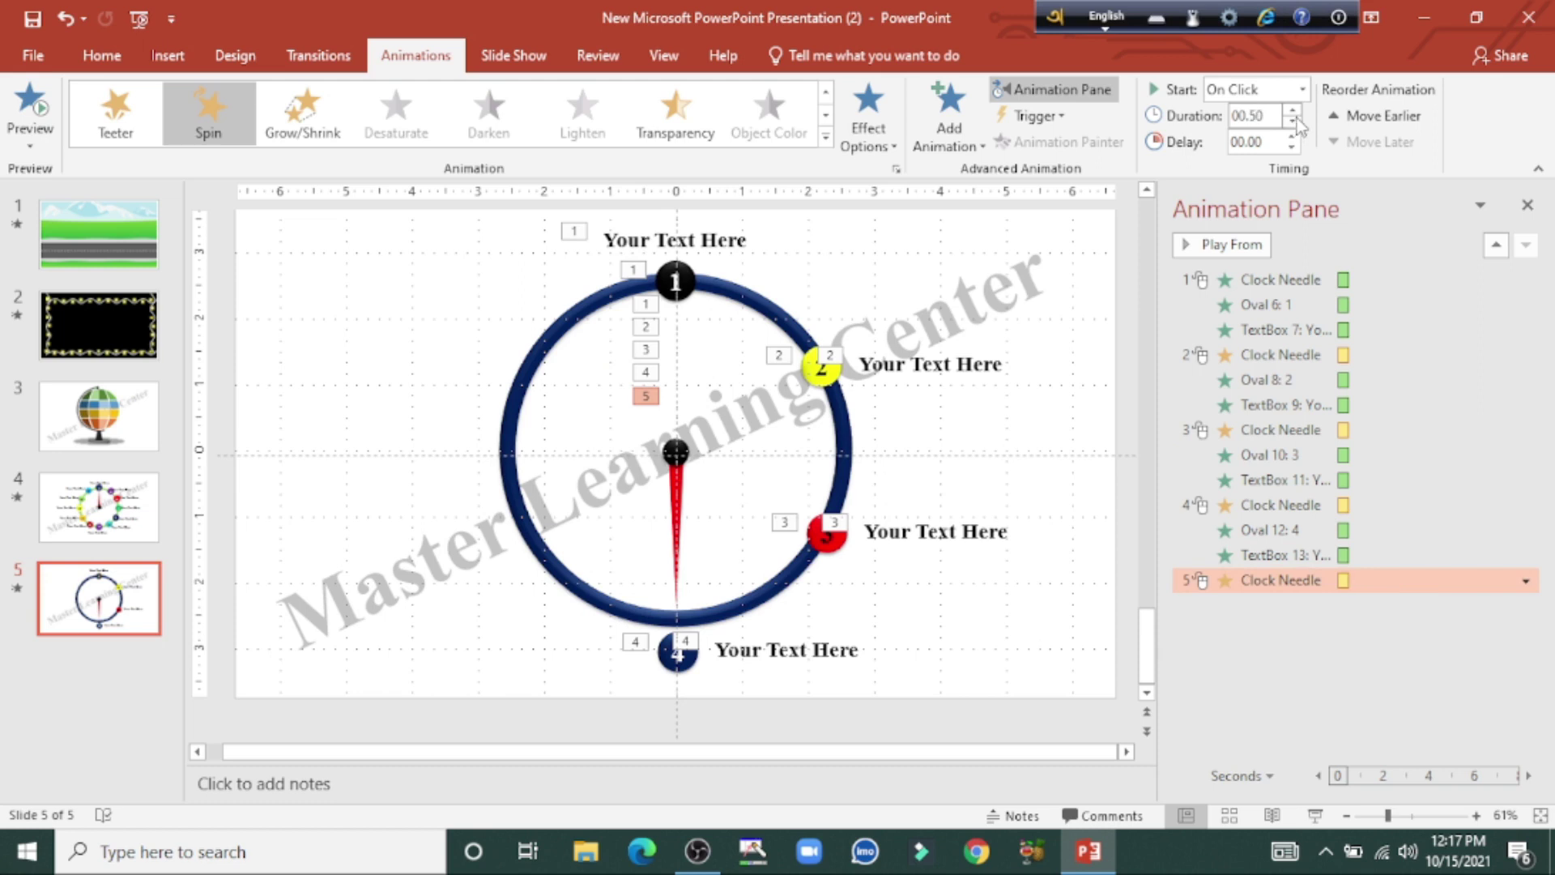
- Set the clock needle's rotation to 240°
left_click(676, 531)
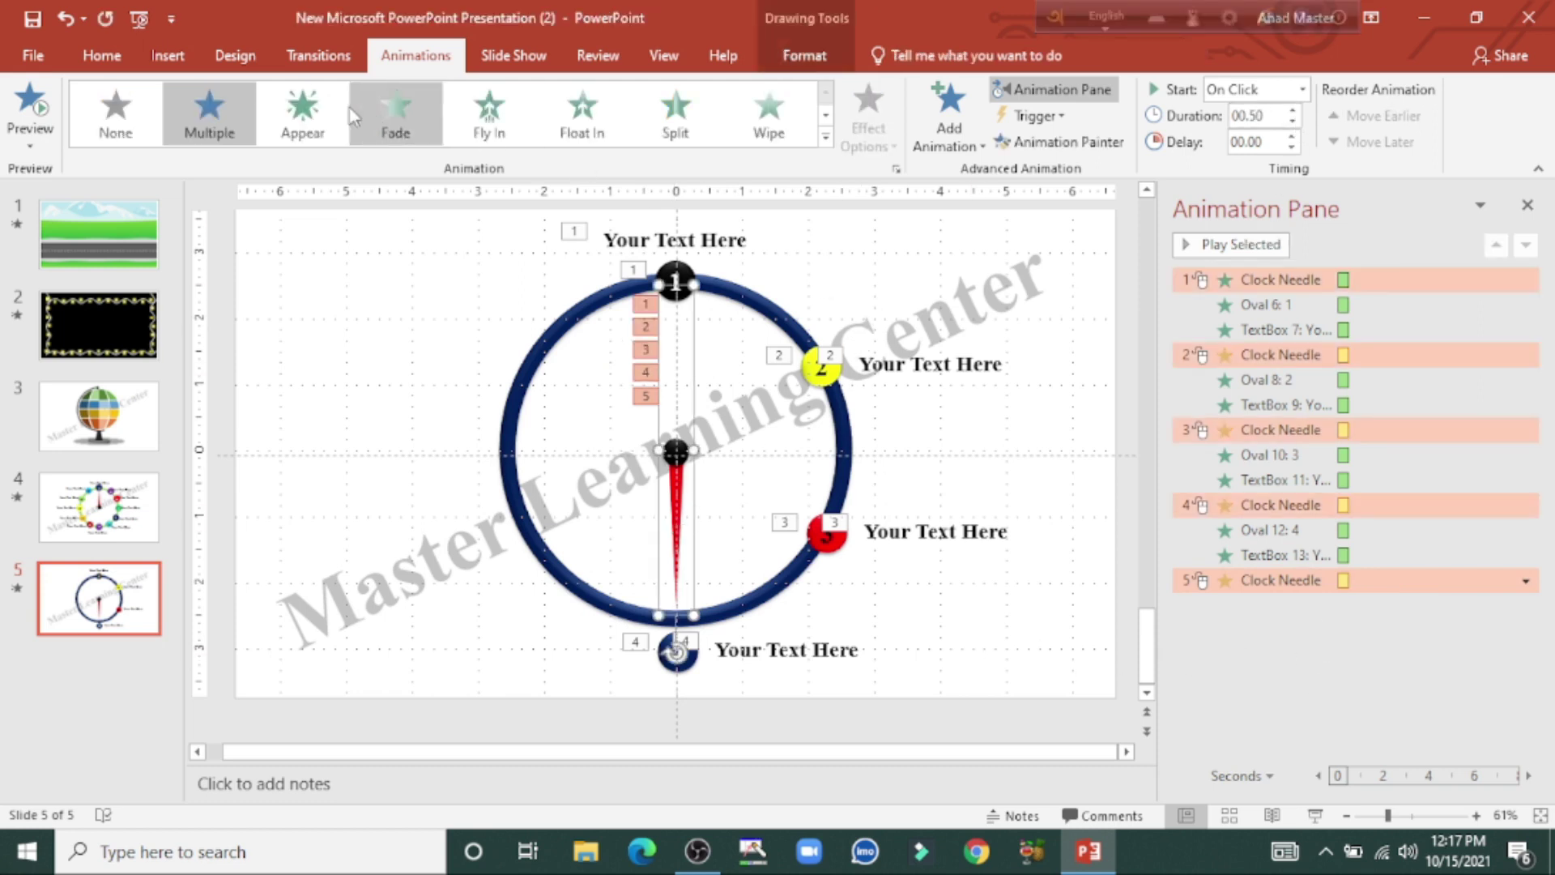
left_click(798, 58)
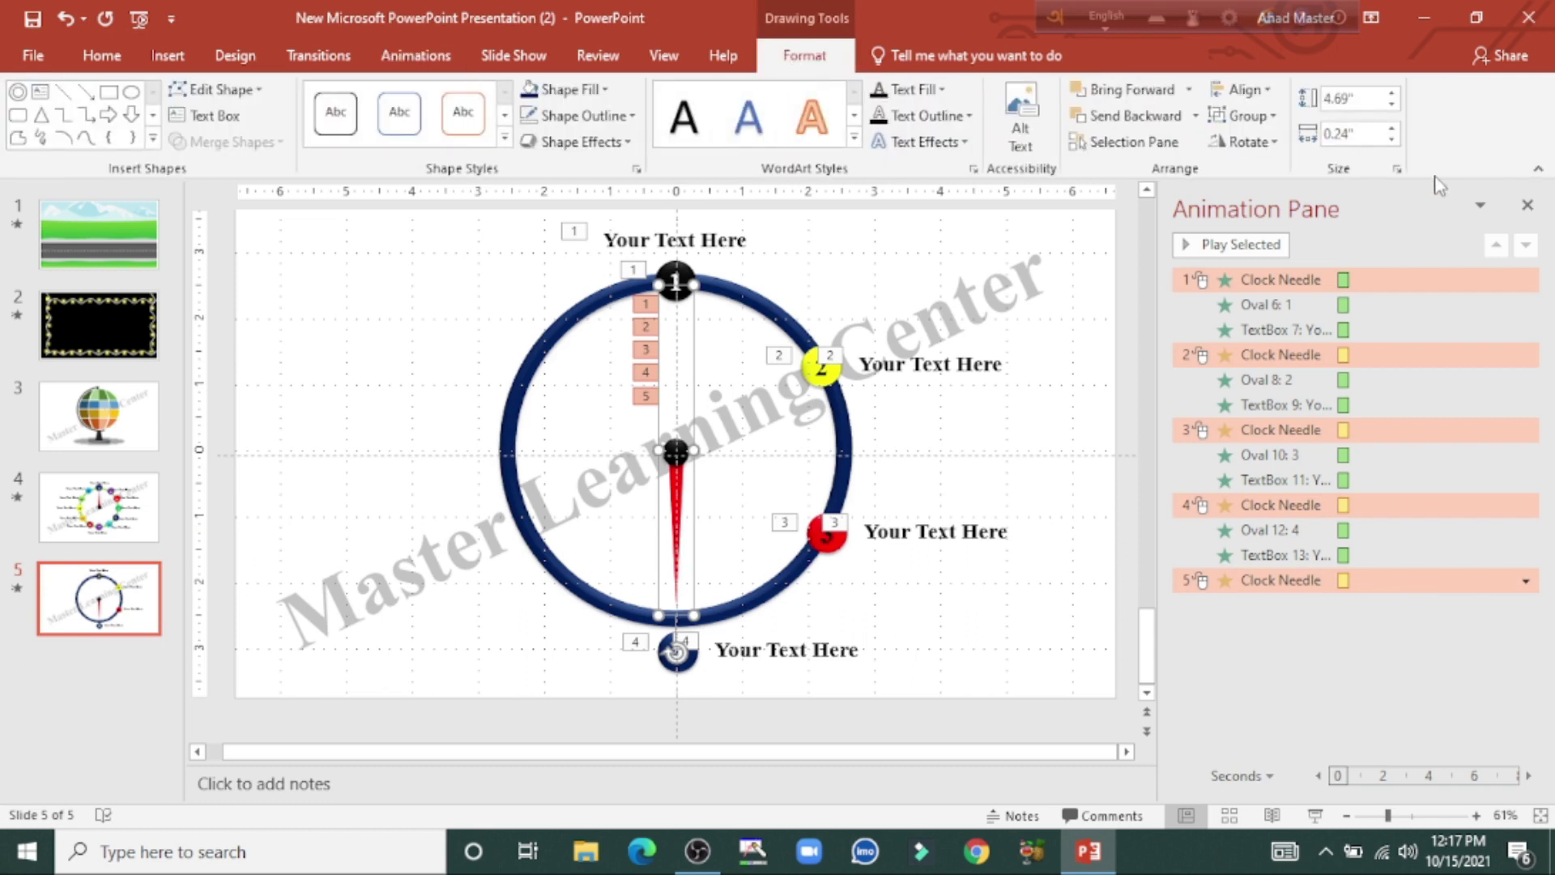
left_click(1396, 169)
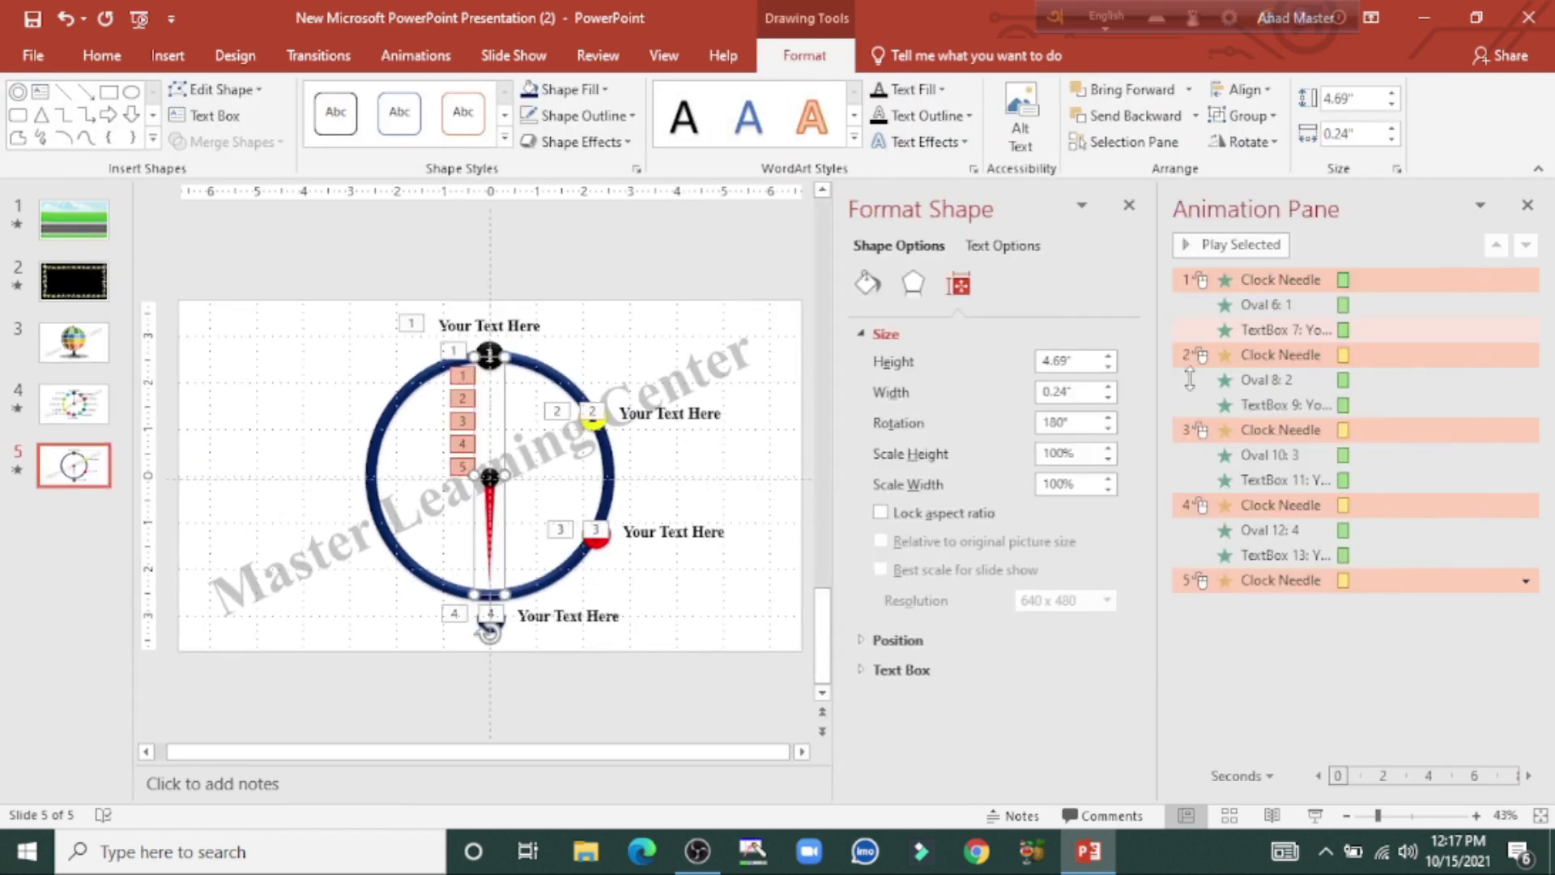
left_click(1049, 425)
key("Delete")
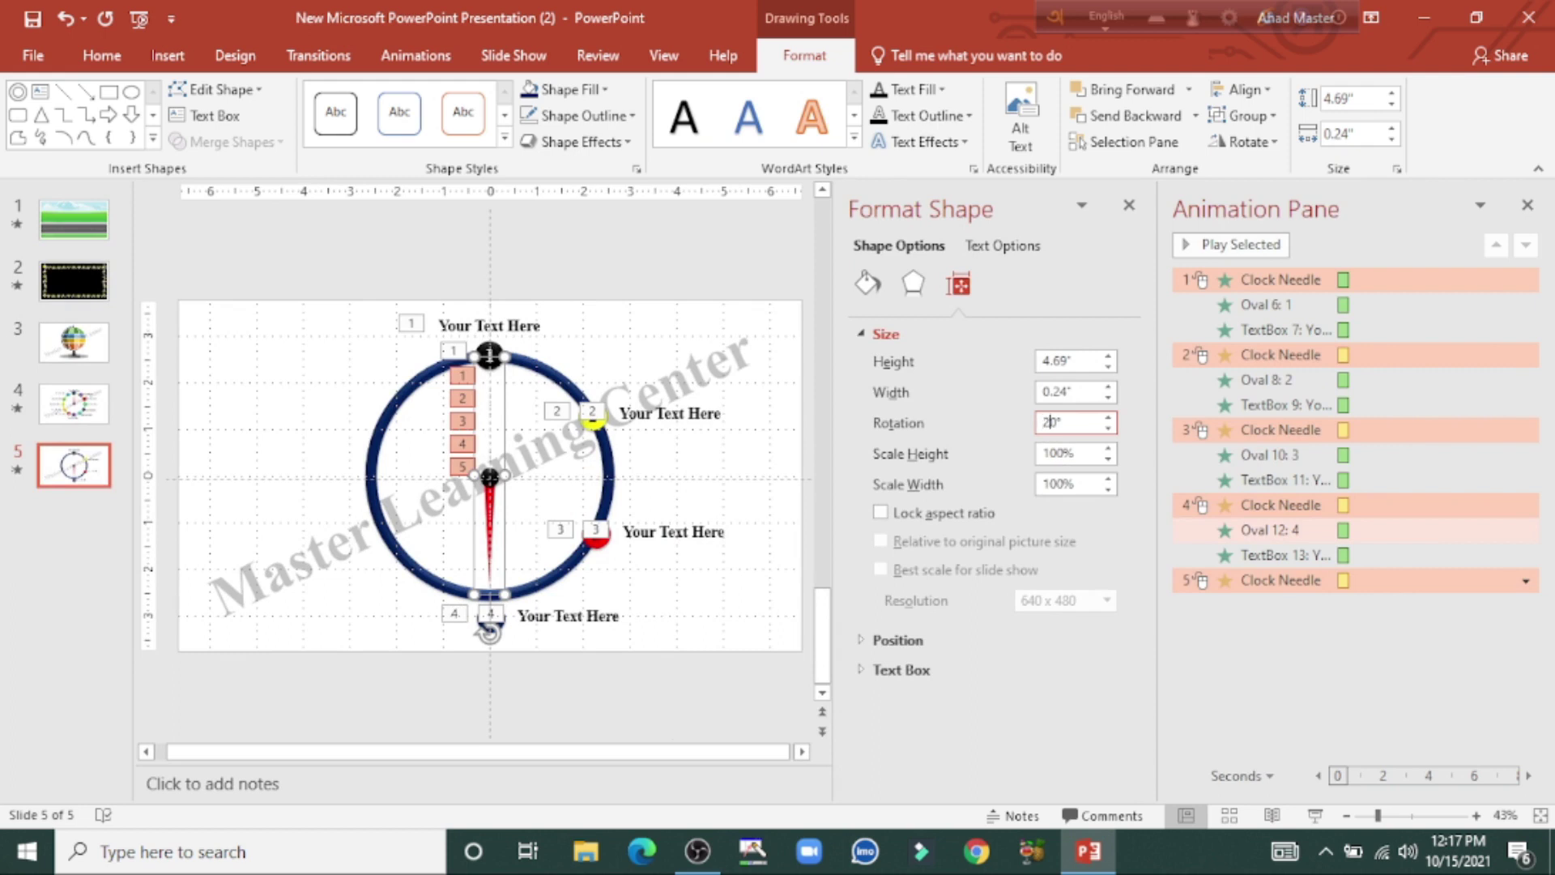
key("Return")
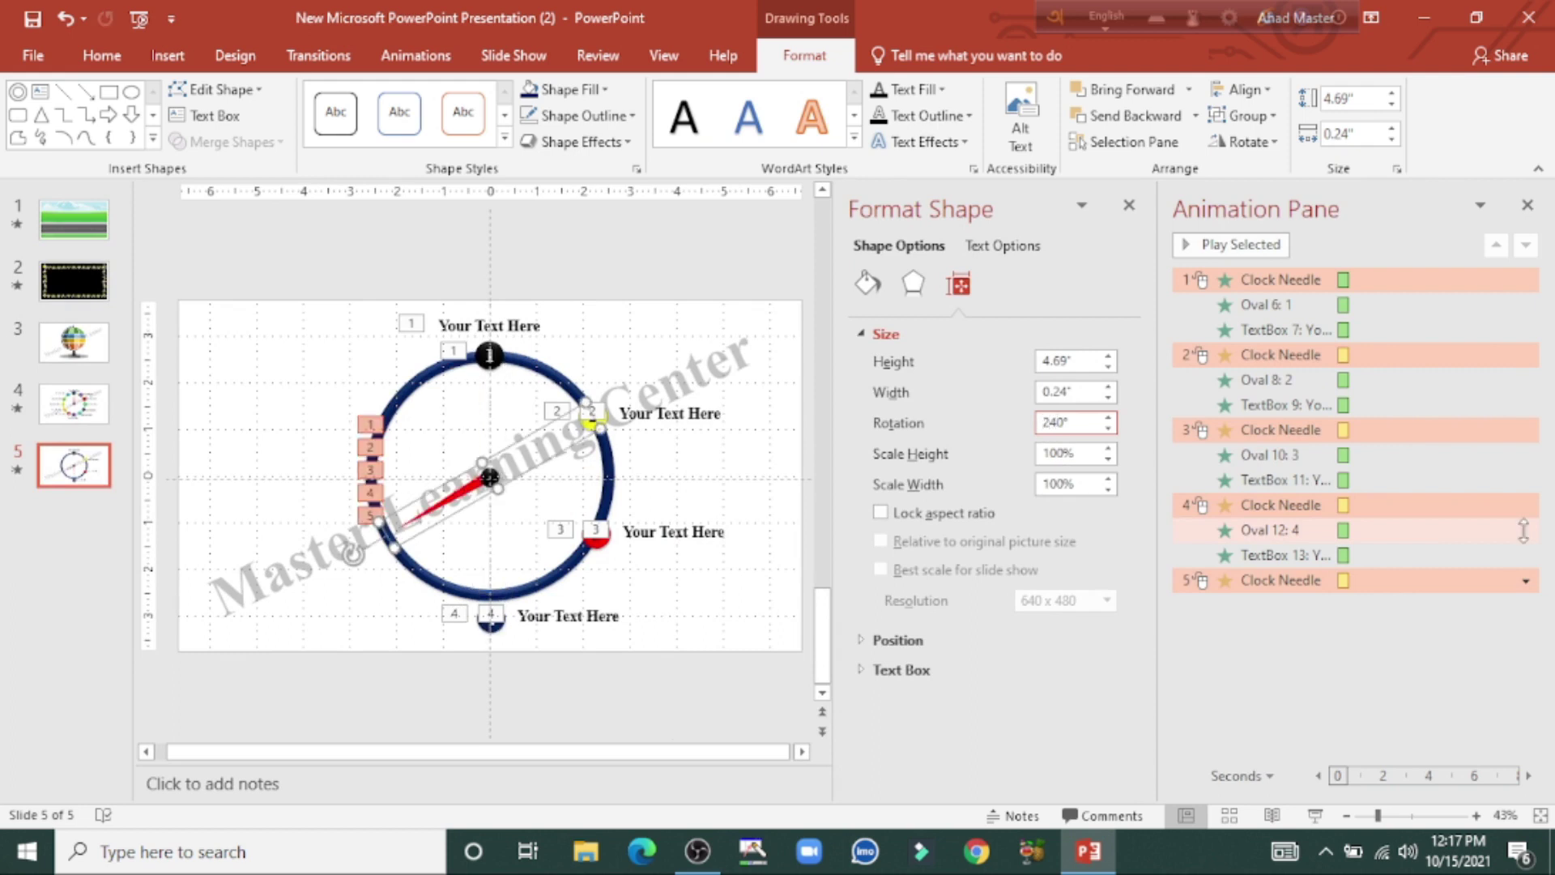
- Paste a copy of the number 2 marker and its text, placing the marker on the ring at the needle's tip and the text outside it
left_click(322, 586)
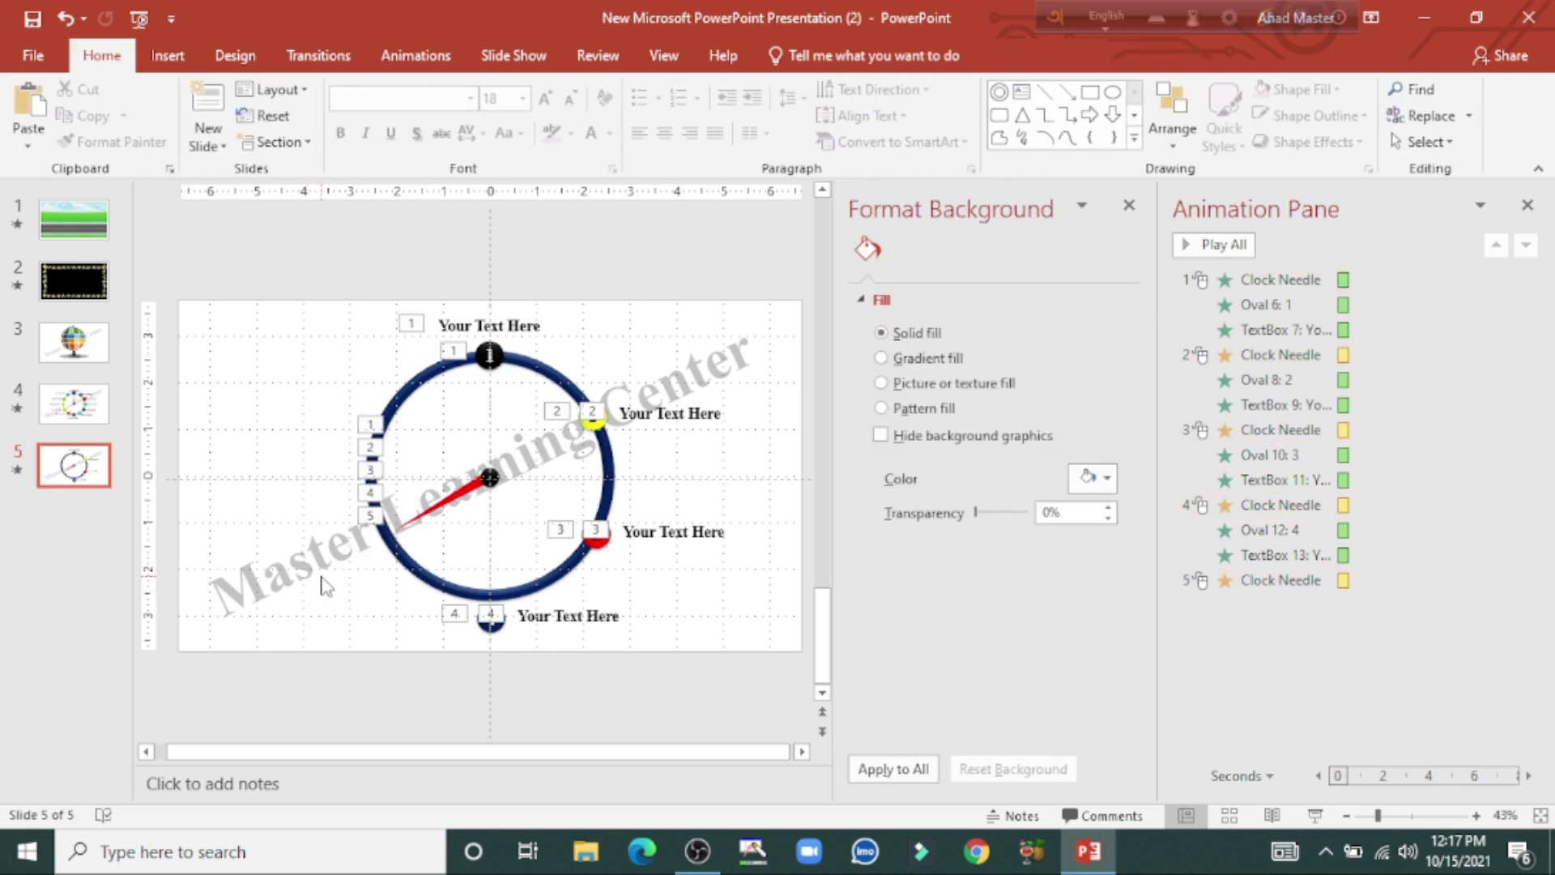
key("ctrl+v")
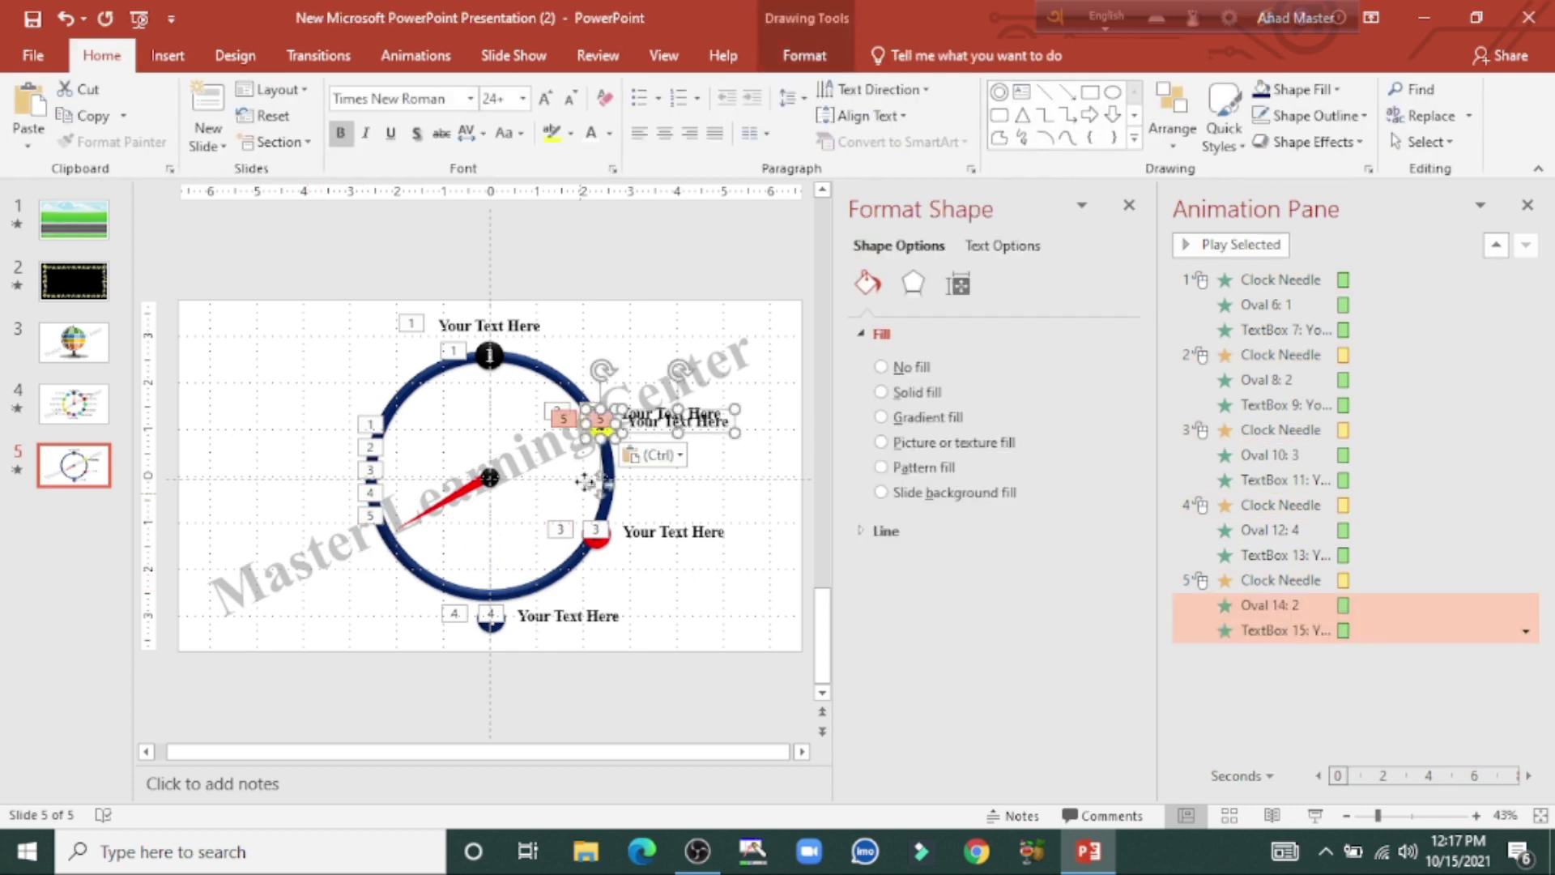
left_click_drag(598, 484, 361, 604)
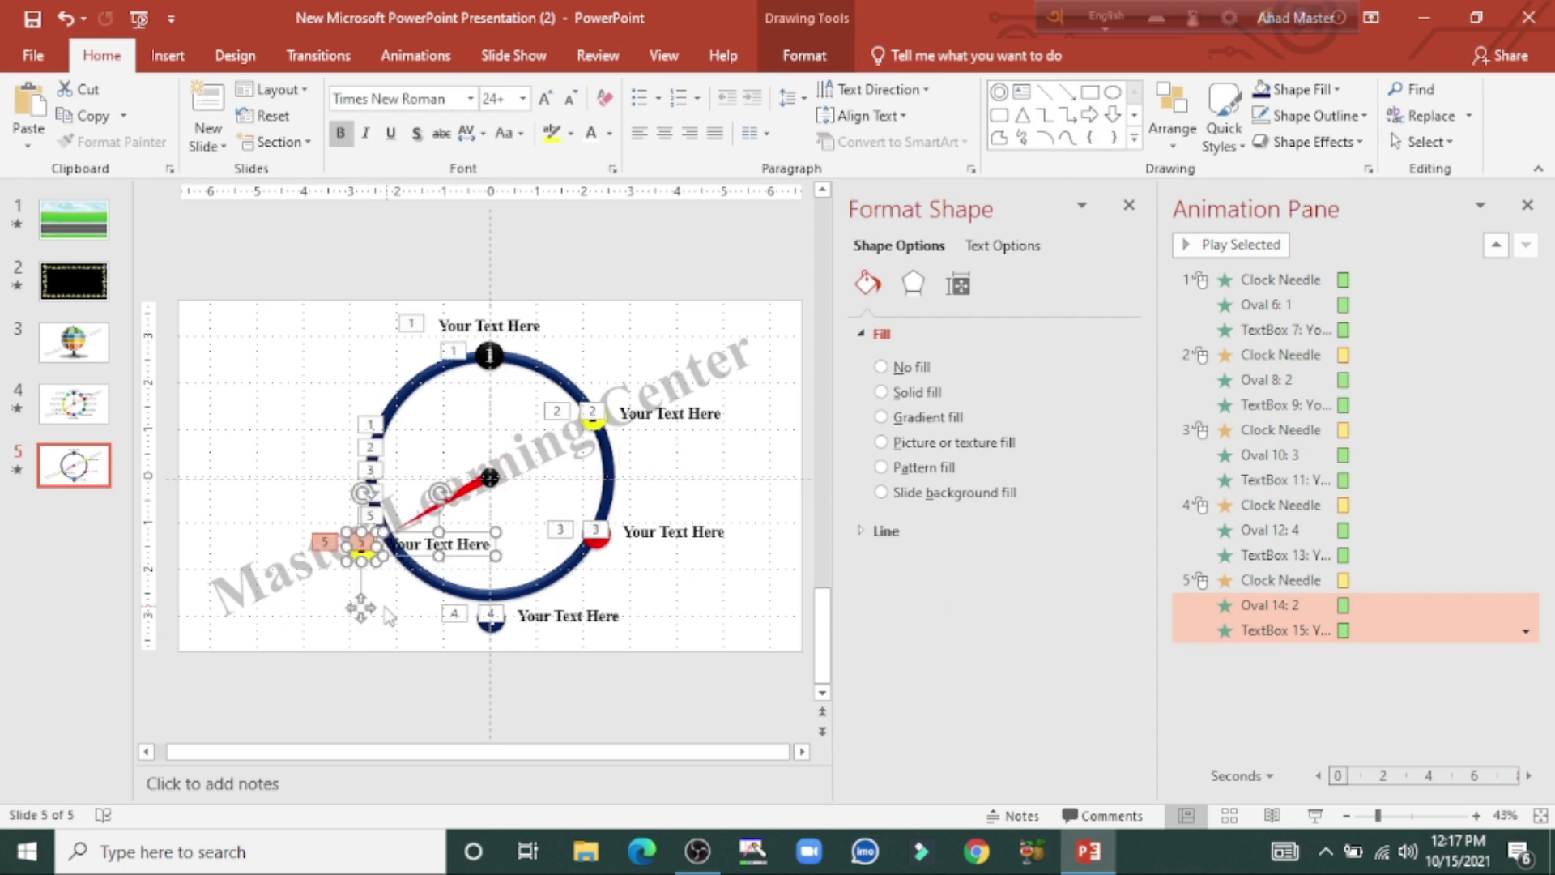
left_click(425, 561)
left_click(454, 551)
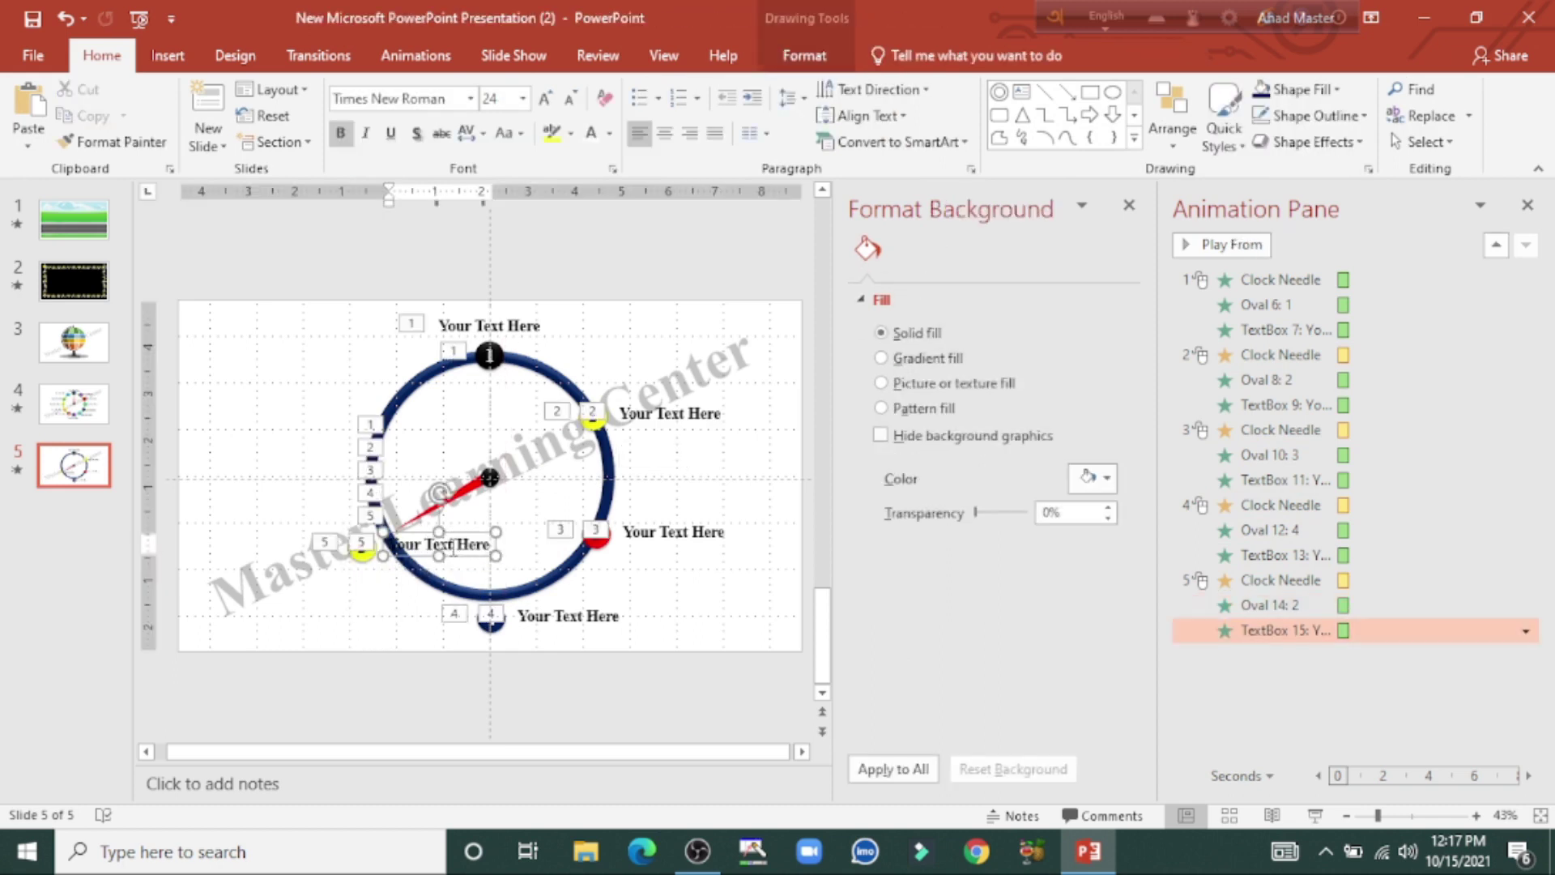
left_click_drag(454, 551, 316, 557)
left_click_drag(366, 552, 389, 544)
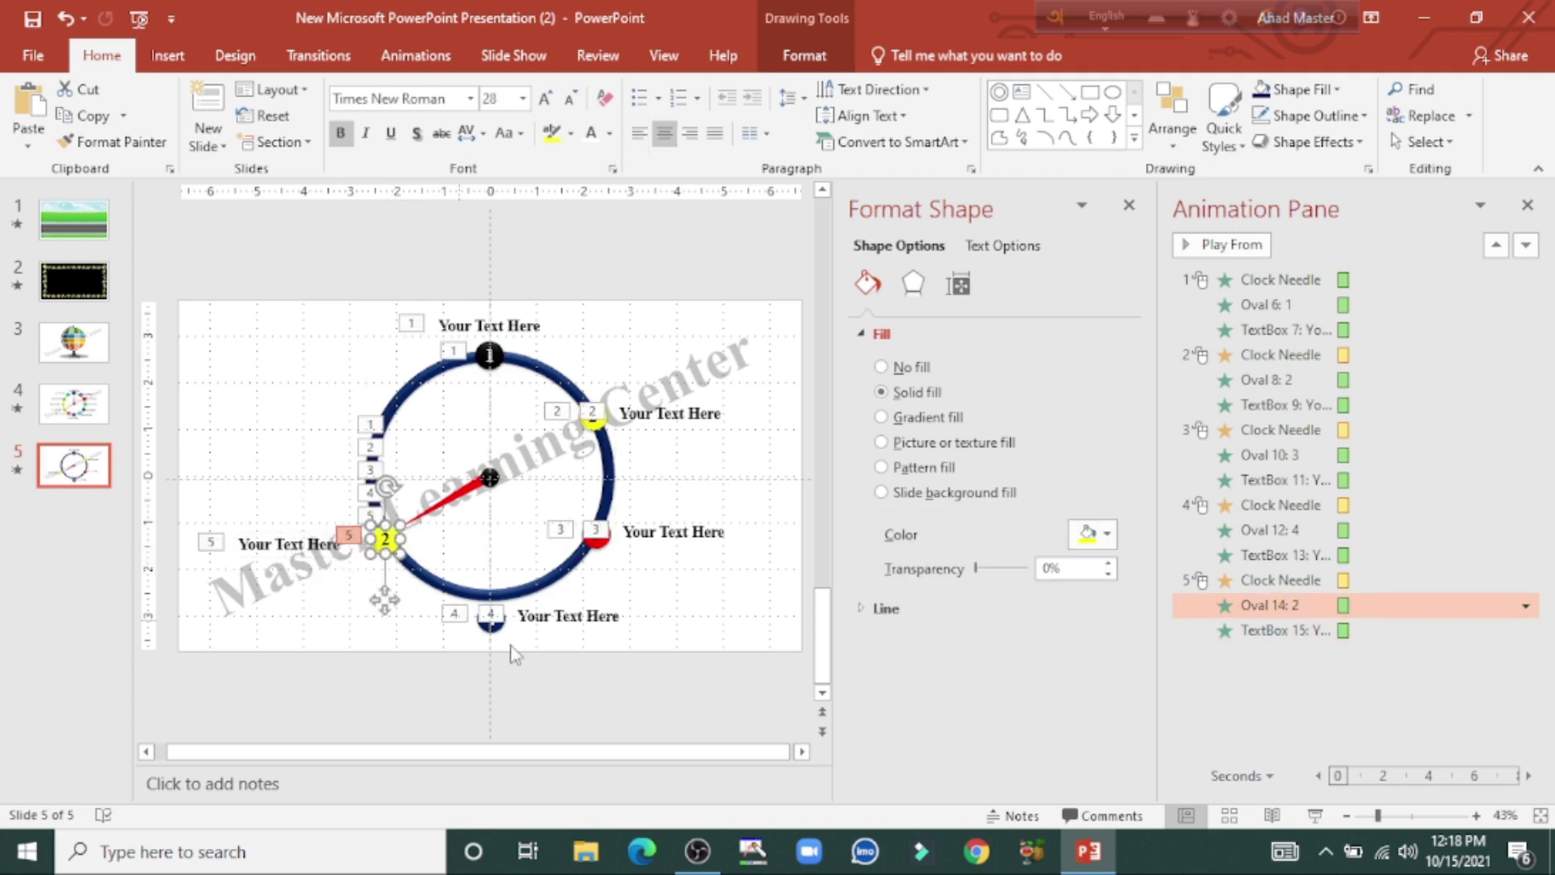
- Move the number 4 marker up onto the ring and realign the number 3 marker and the lower text labels with the ring
left_click(624, 609)
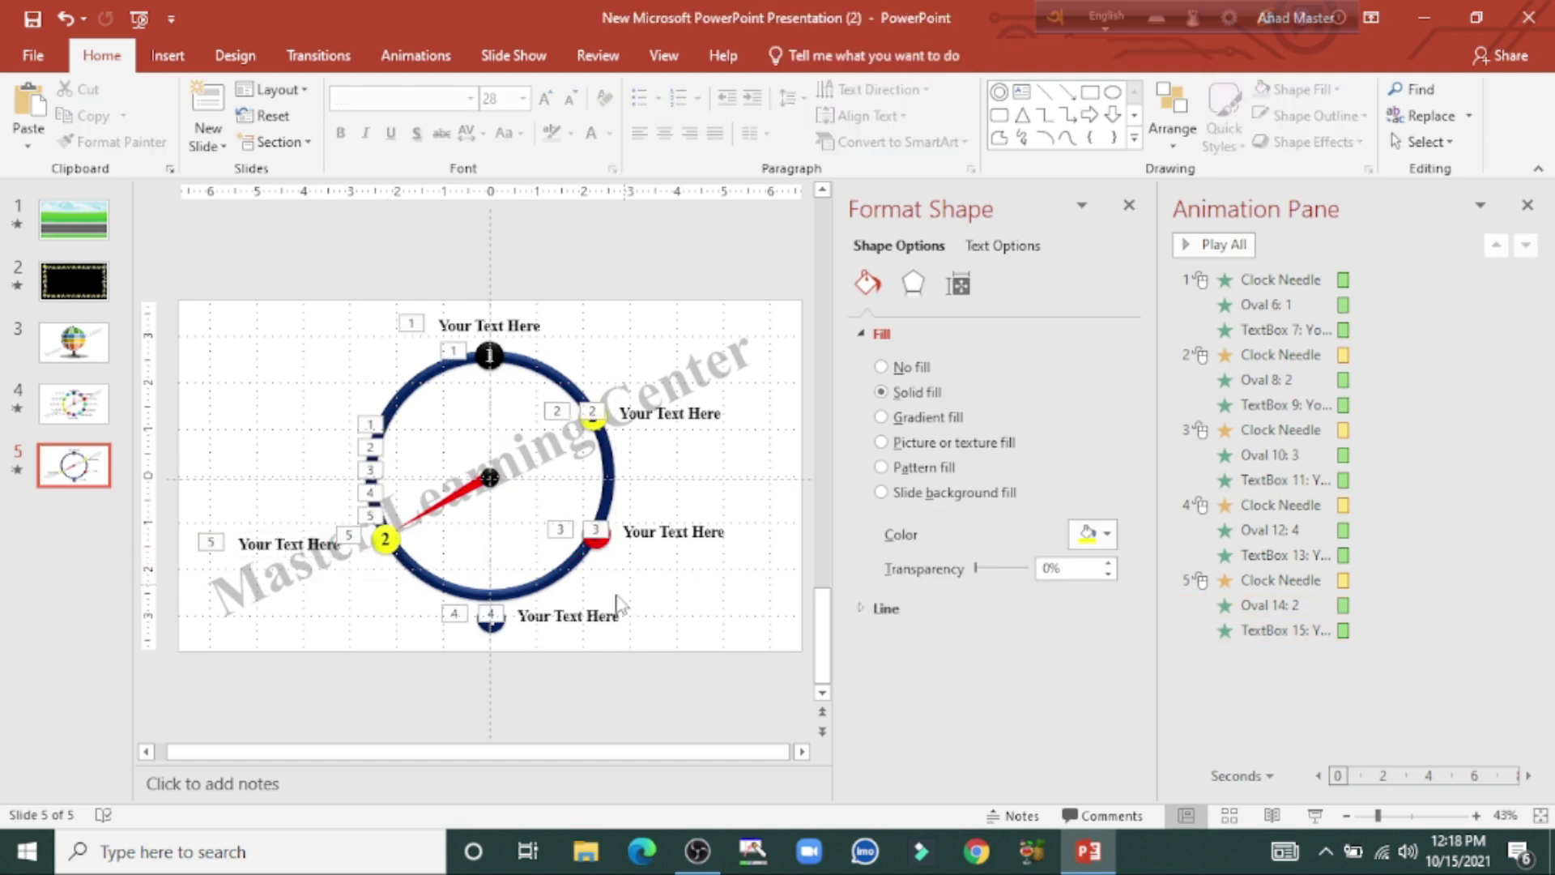
left_click(490, 625)
left_click(490, 680)
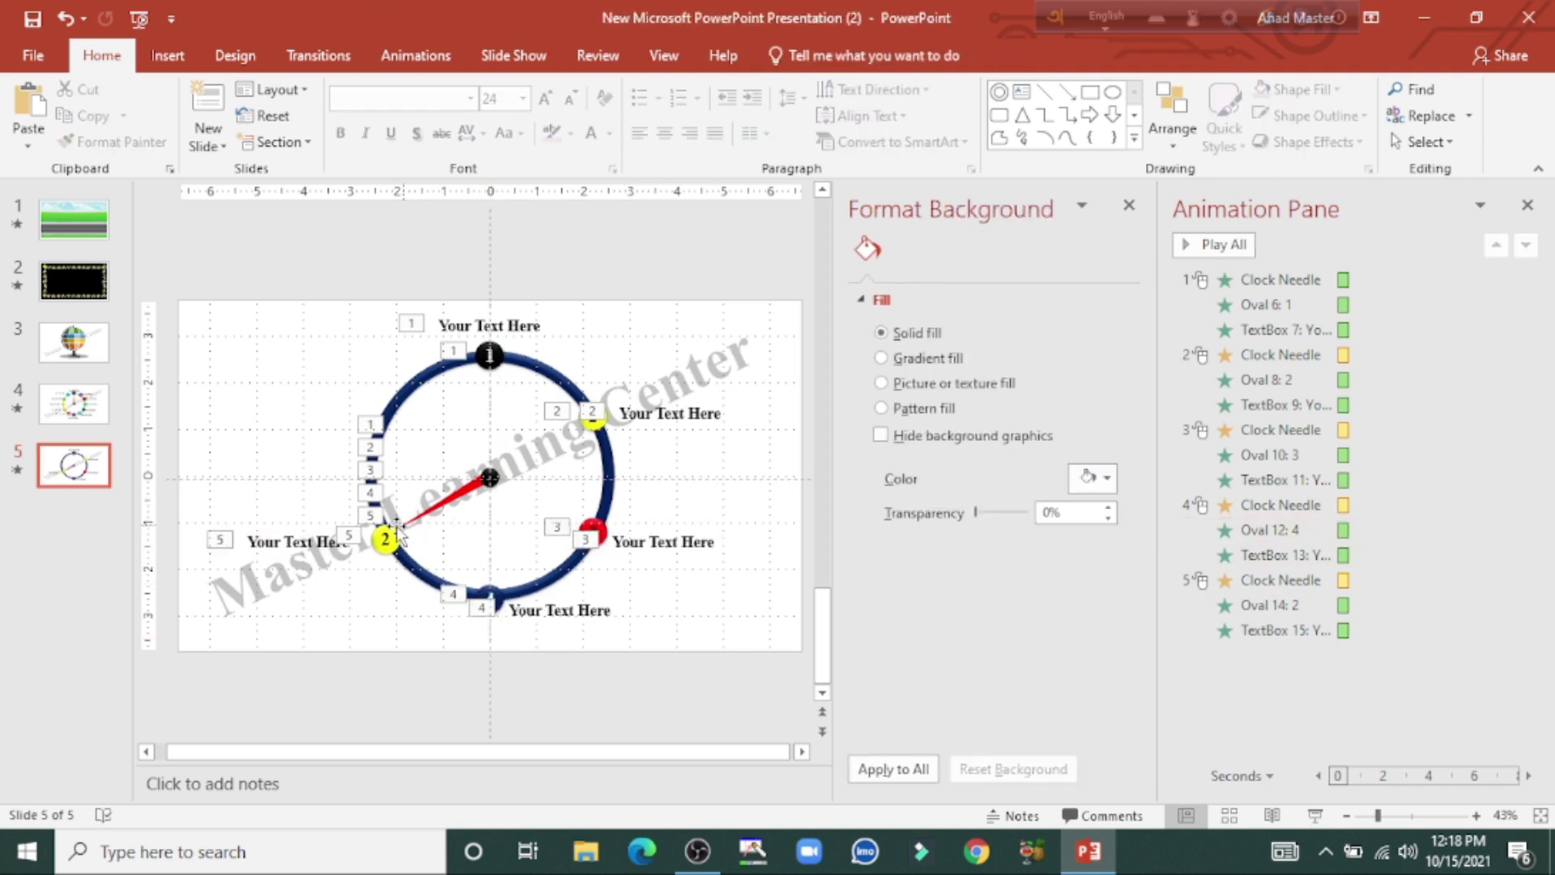
- Renumber the marker at the needle's tip 5 and fill it with a dark gold theme colour
left_click(387, 540)
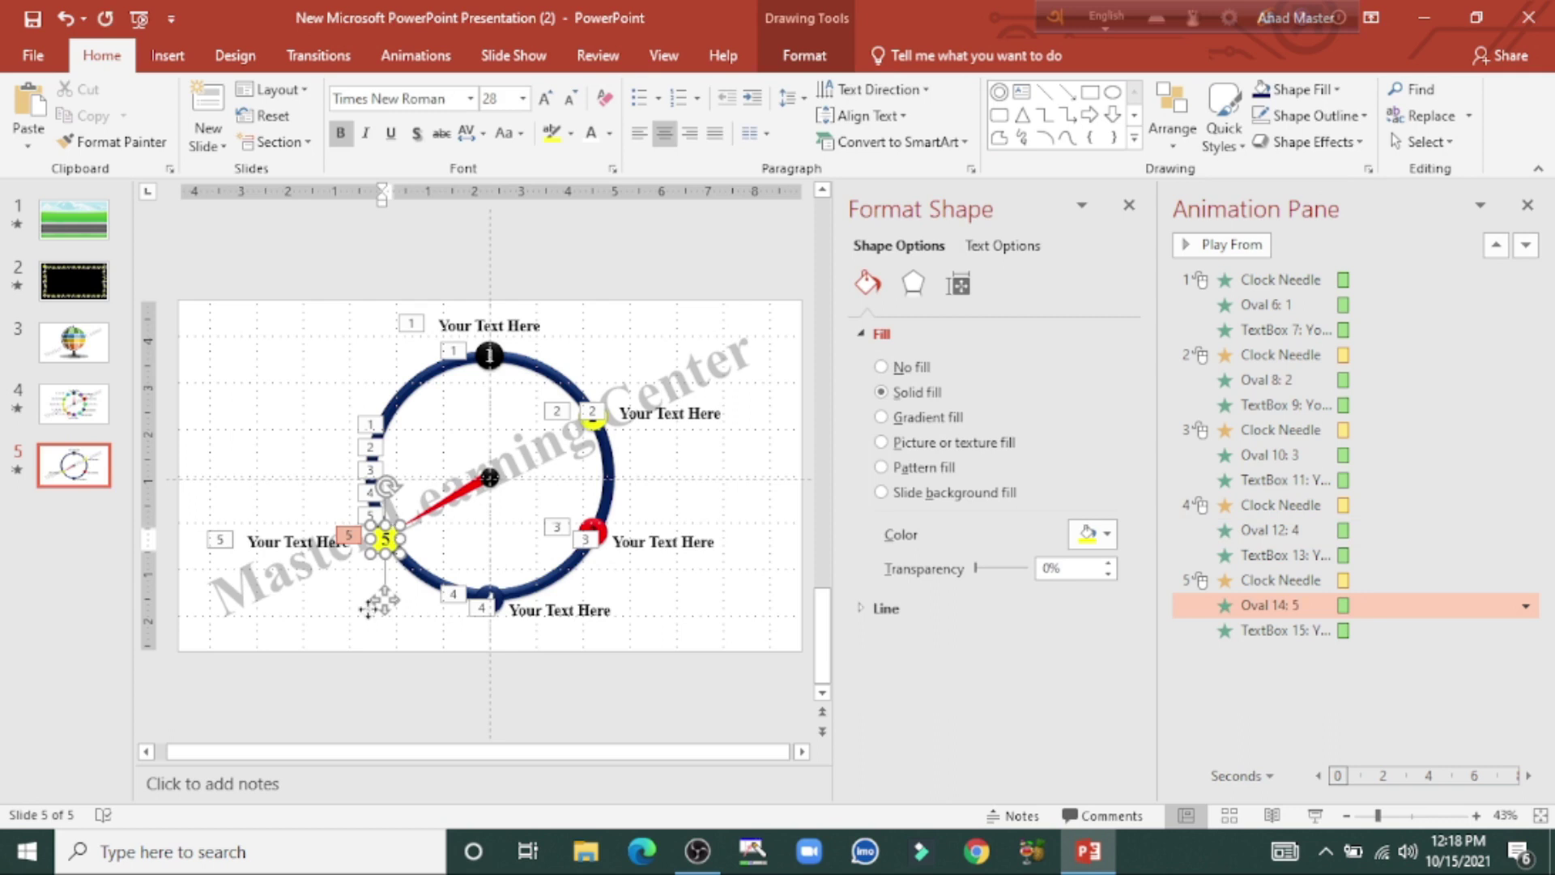
key("Escape")
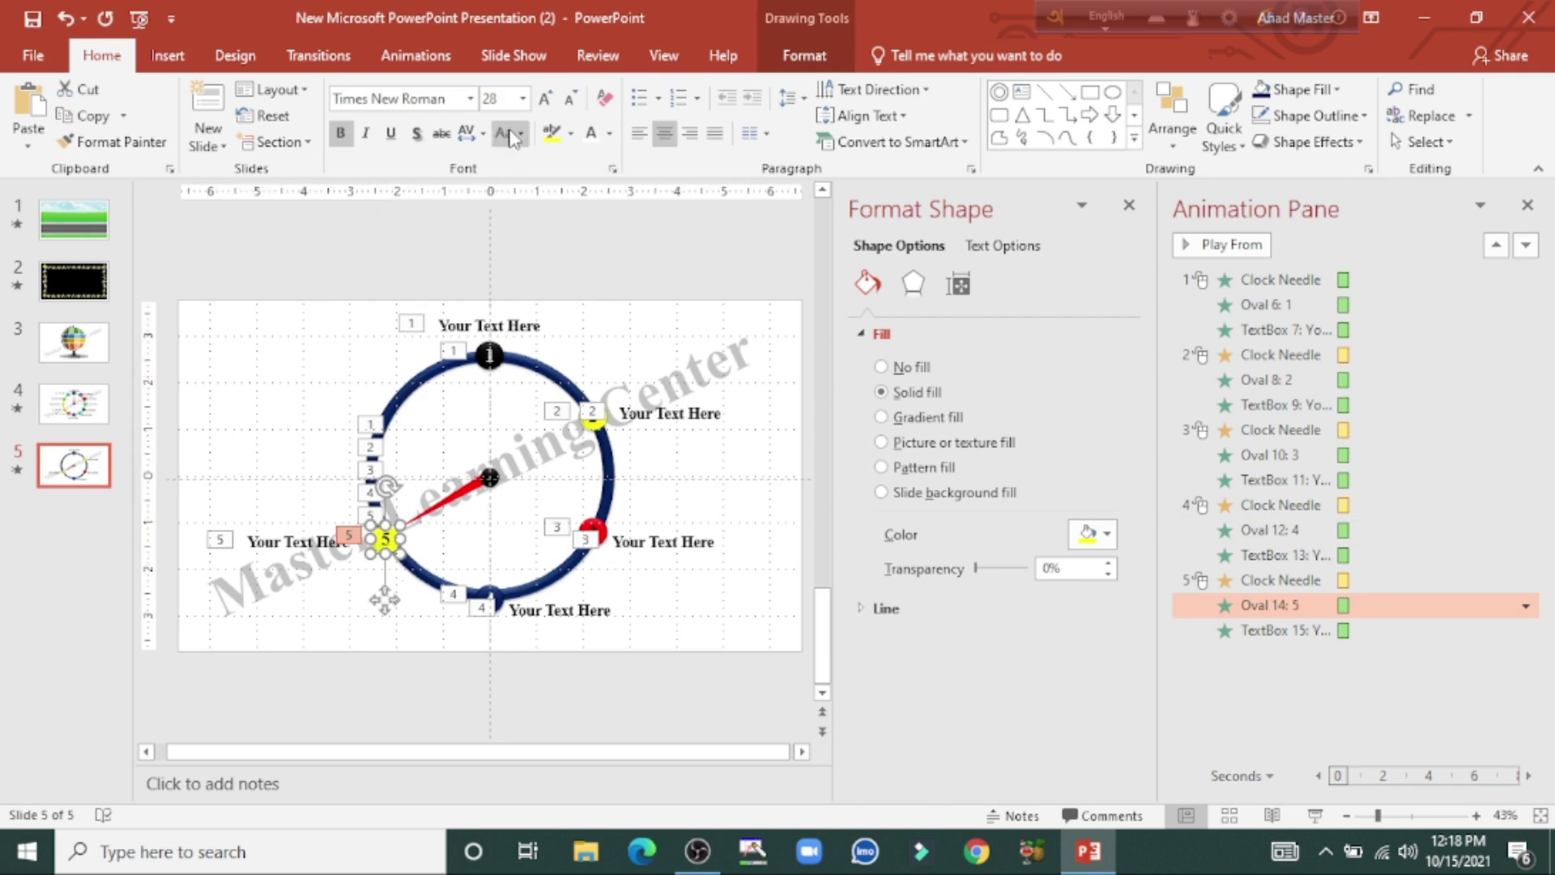
left_click(798, 53)
left_click(605, 89)
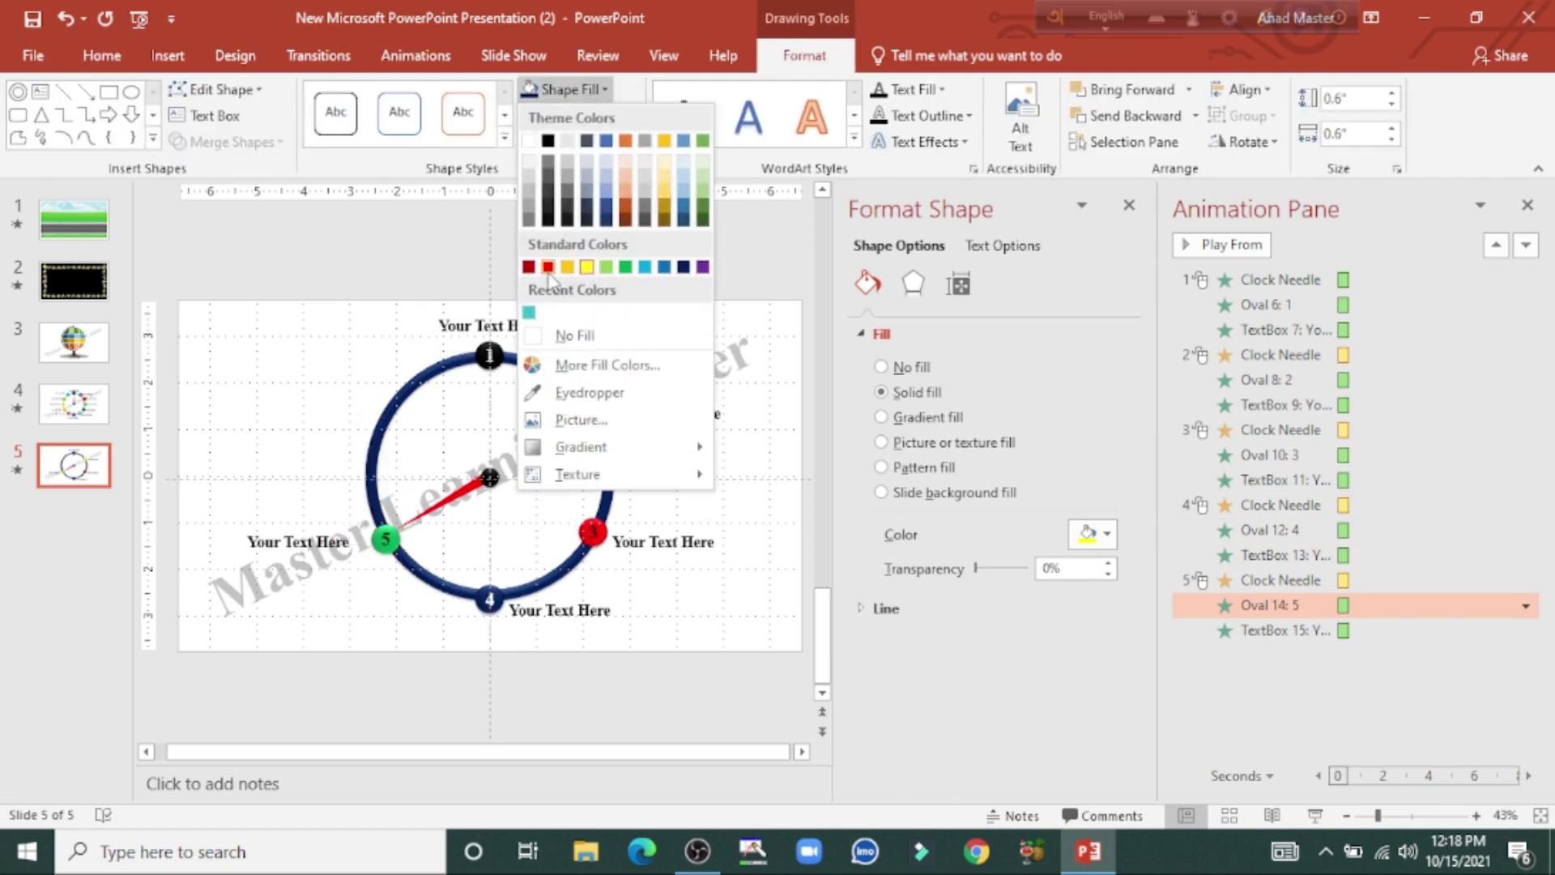
left_click(659, 201)
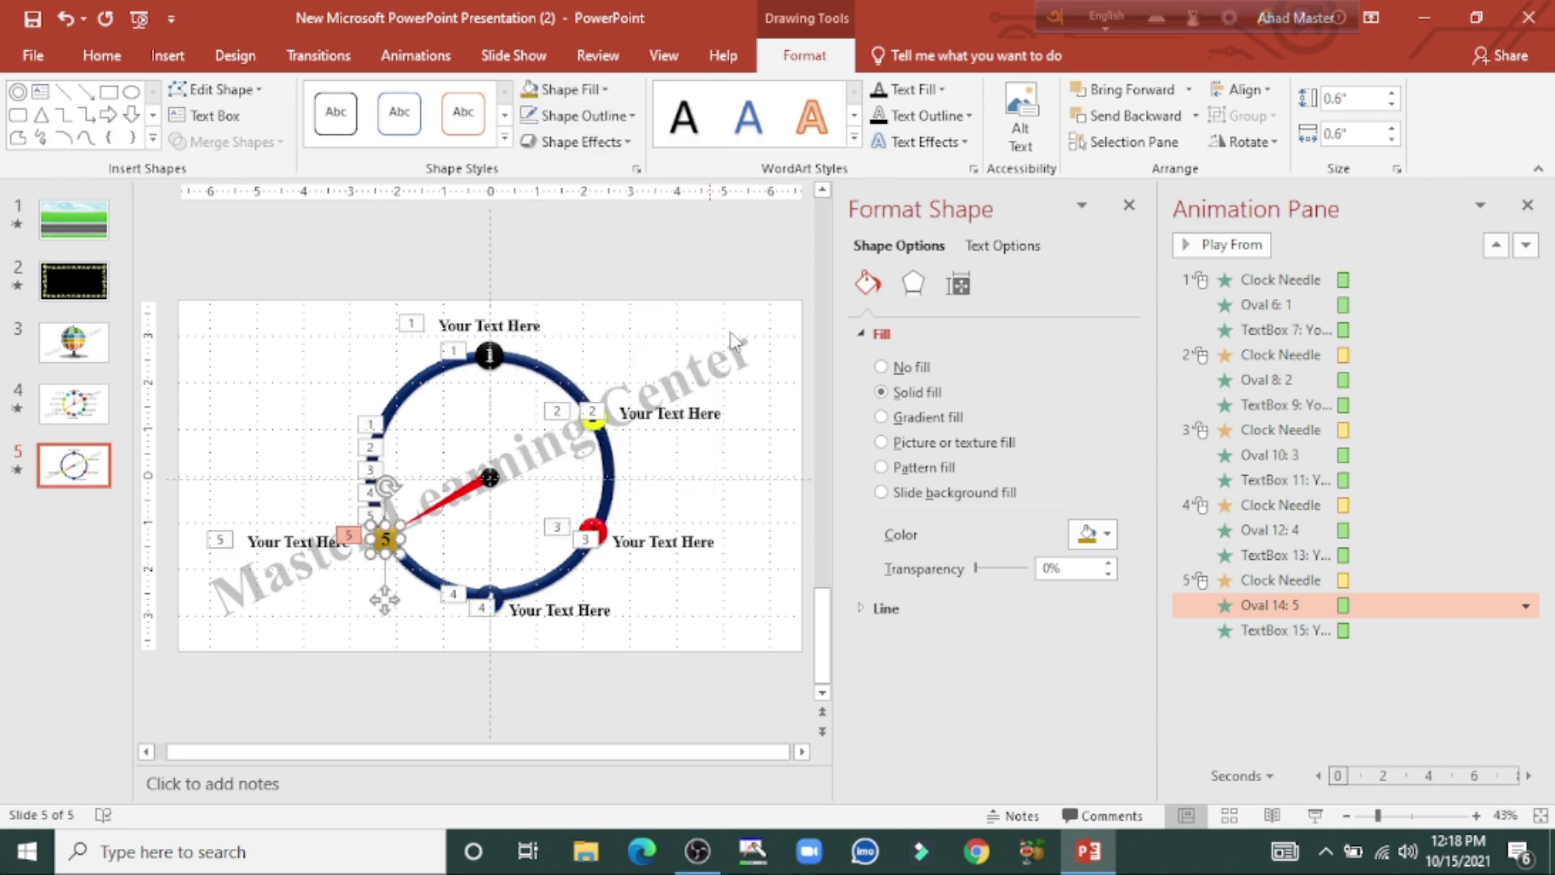
left_click(530, 525)
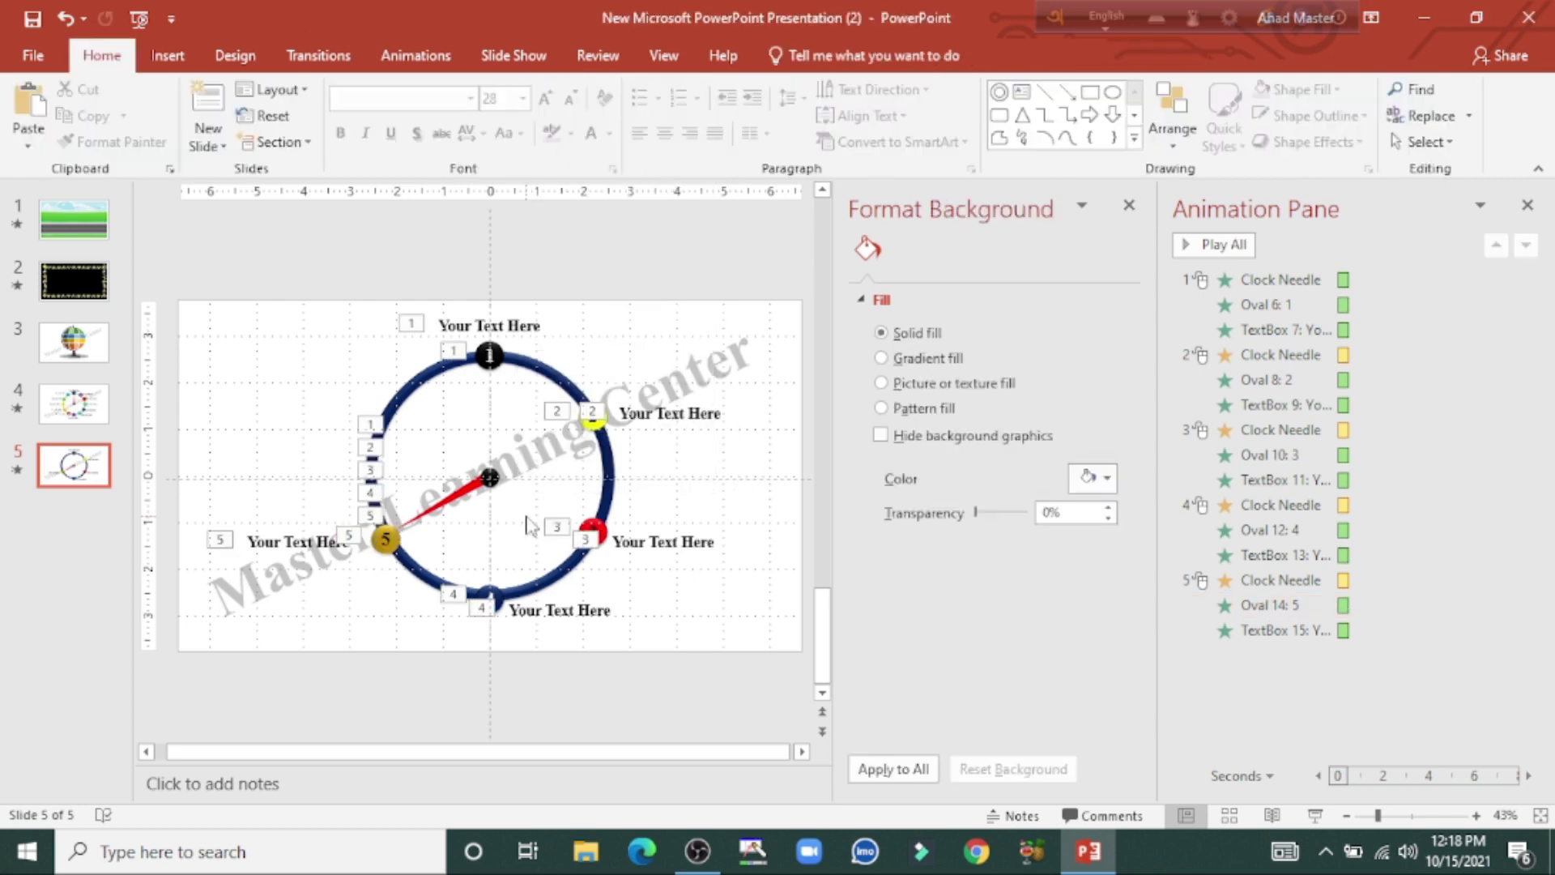
- Add a fifth Spin animation to the clock needle, set to 60° clockwise with a duration of 0.50 seconds
left_click(464, 492)
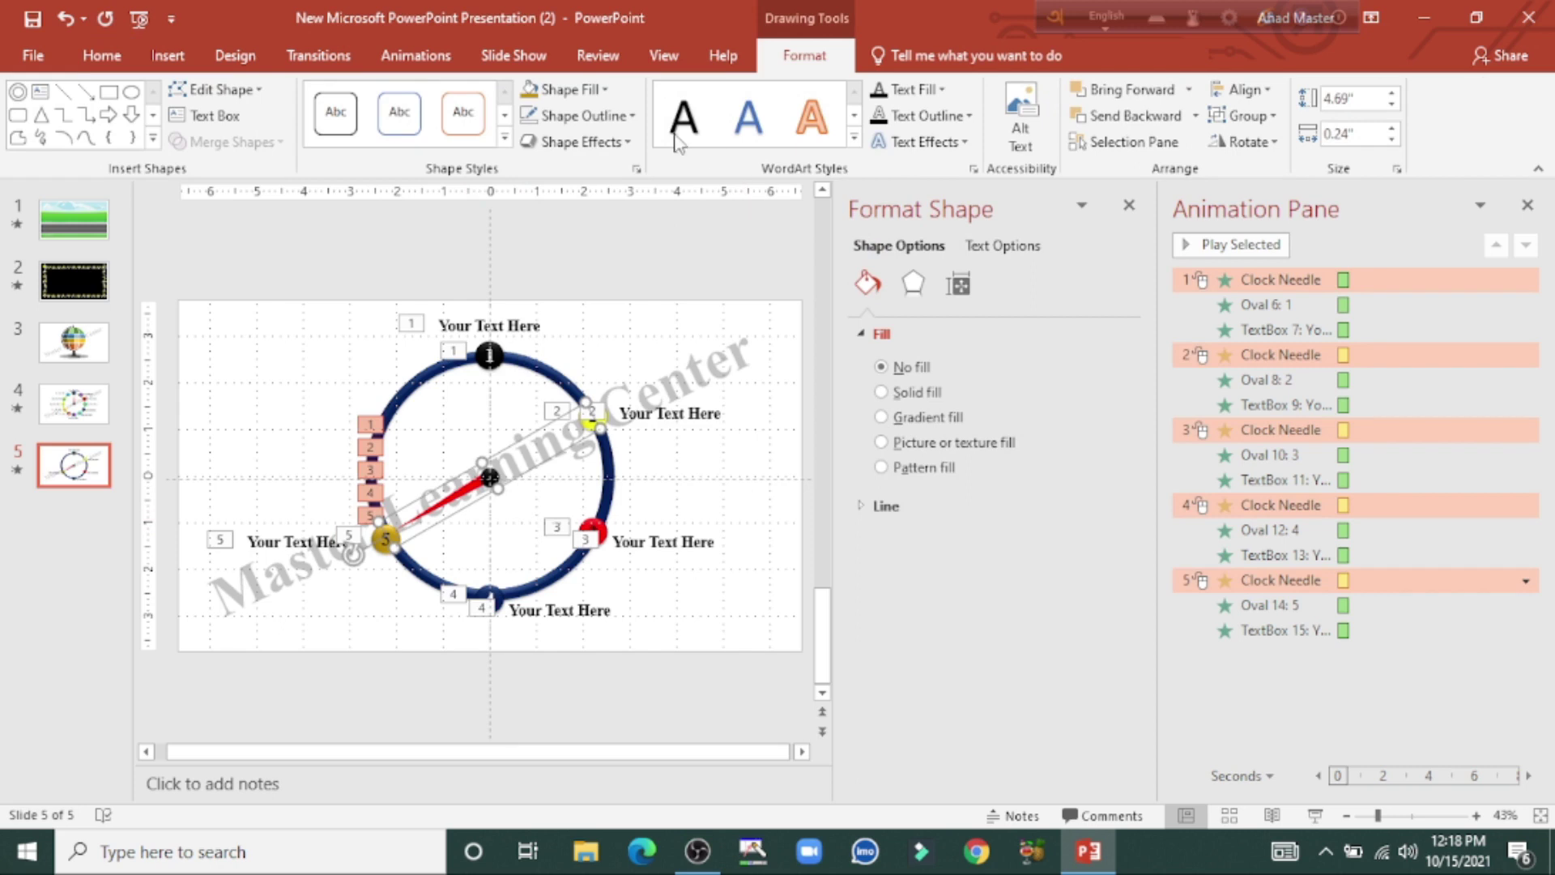
left_click(415, 55)
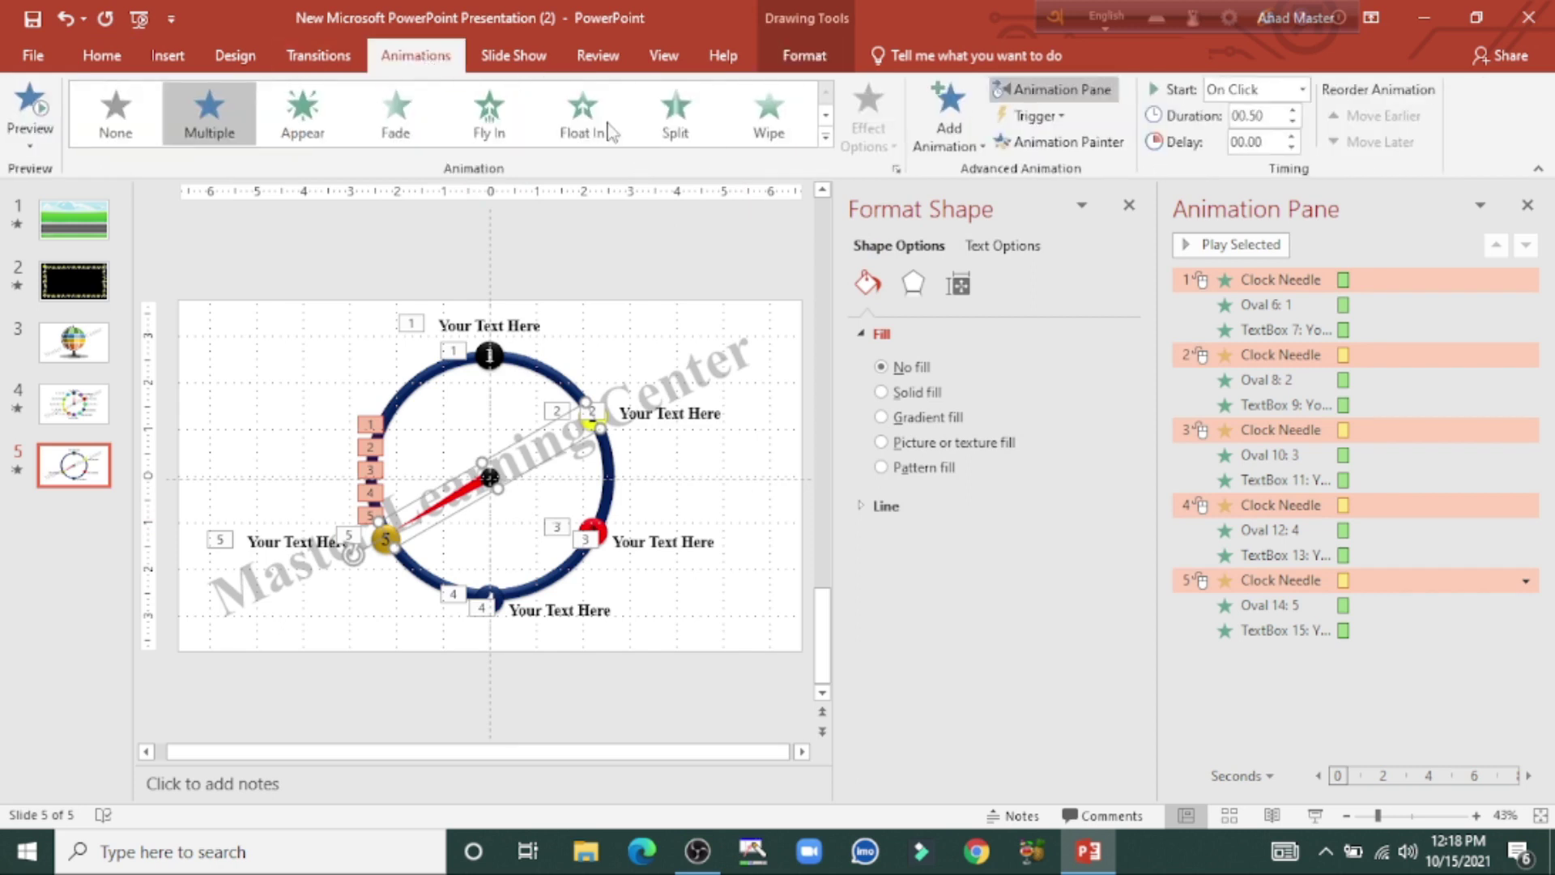
left_click(931, 144)
left_click(1255, 417)
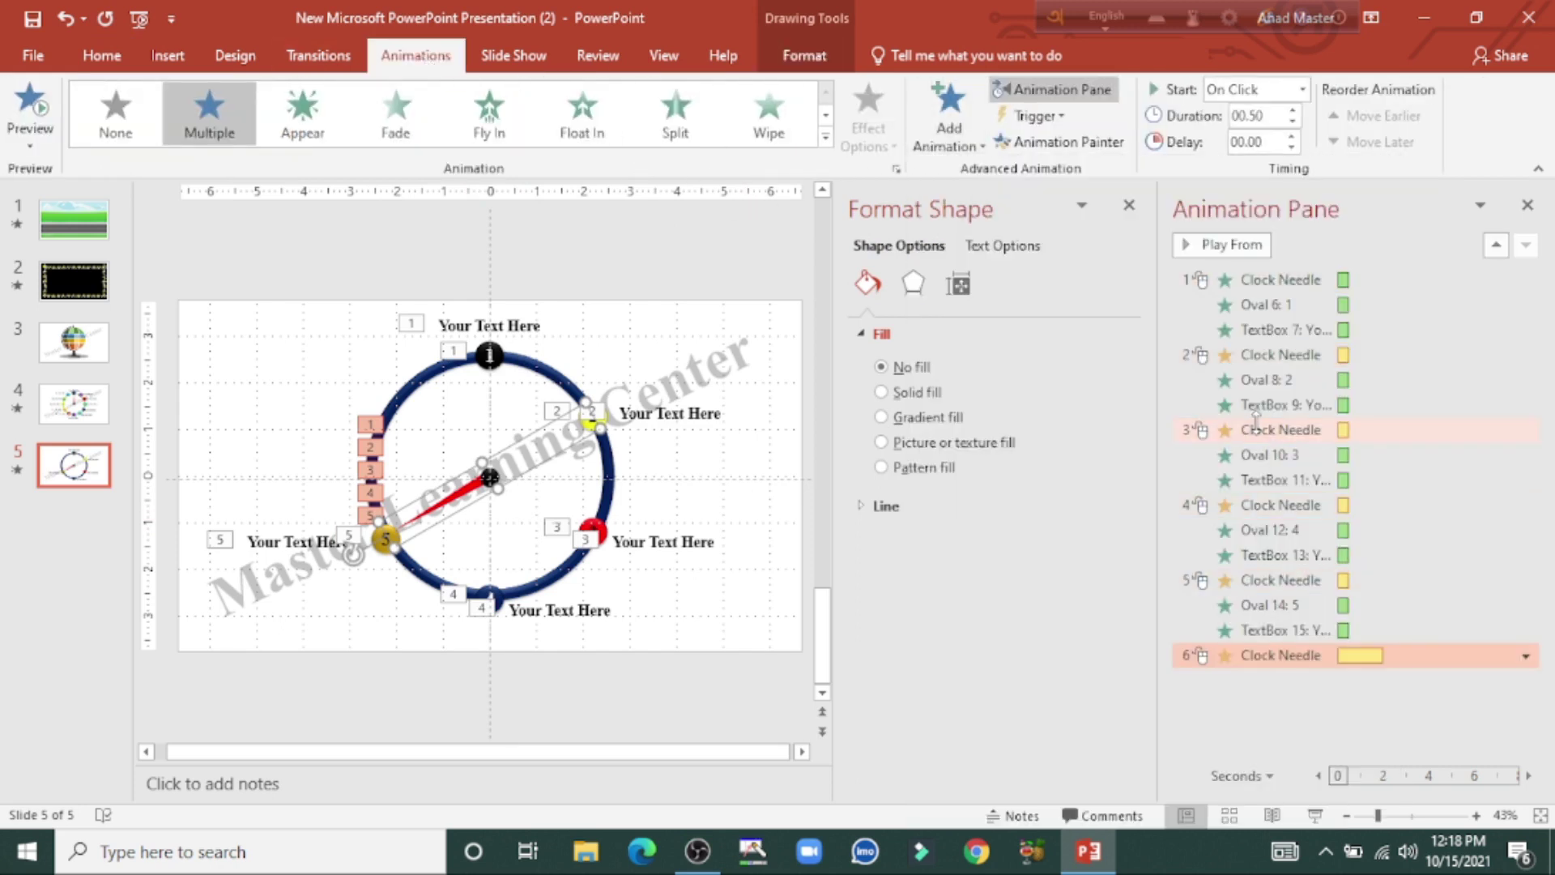
left_click(1526, 657)
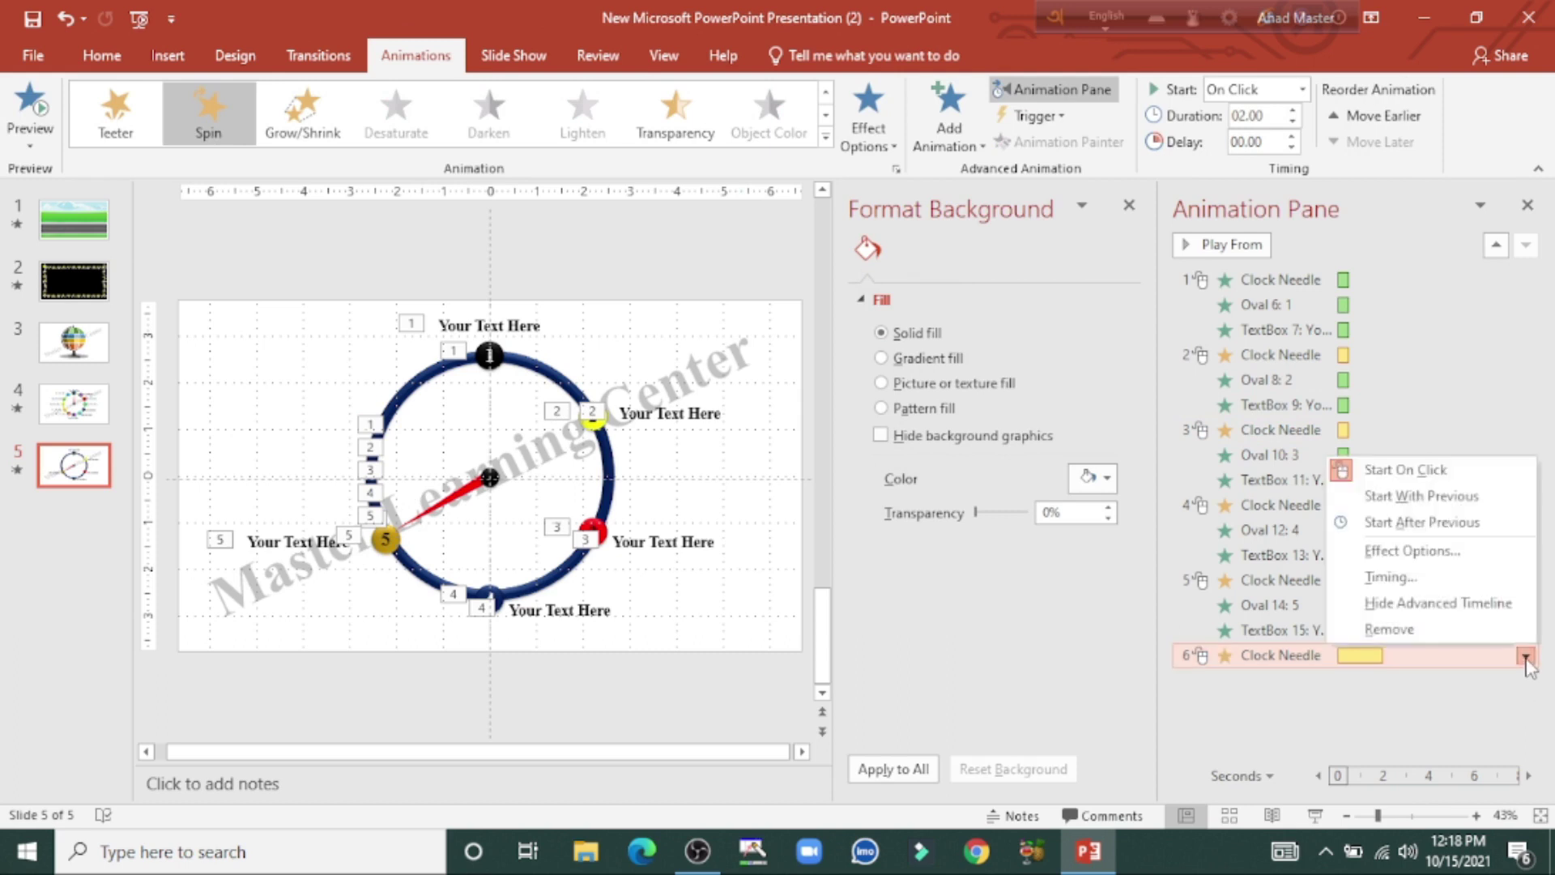
left_click(1421, 556)
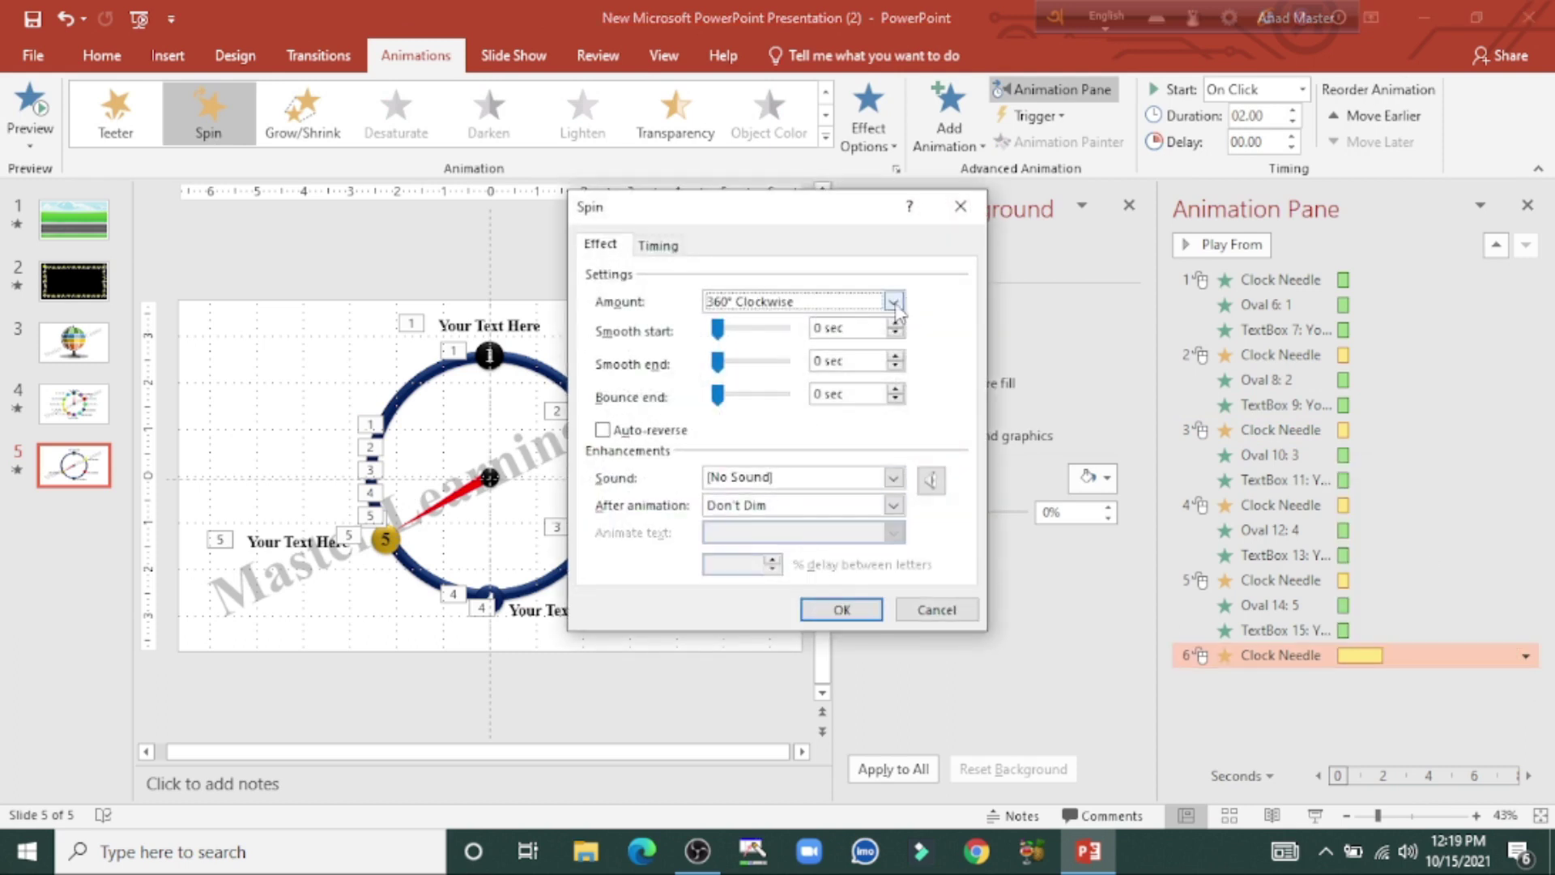
left_click(893, 302)
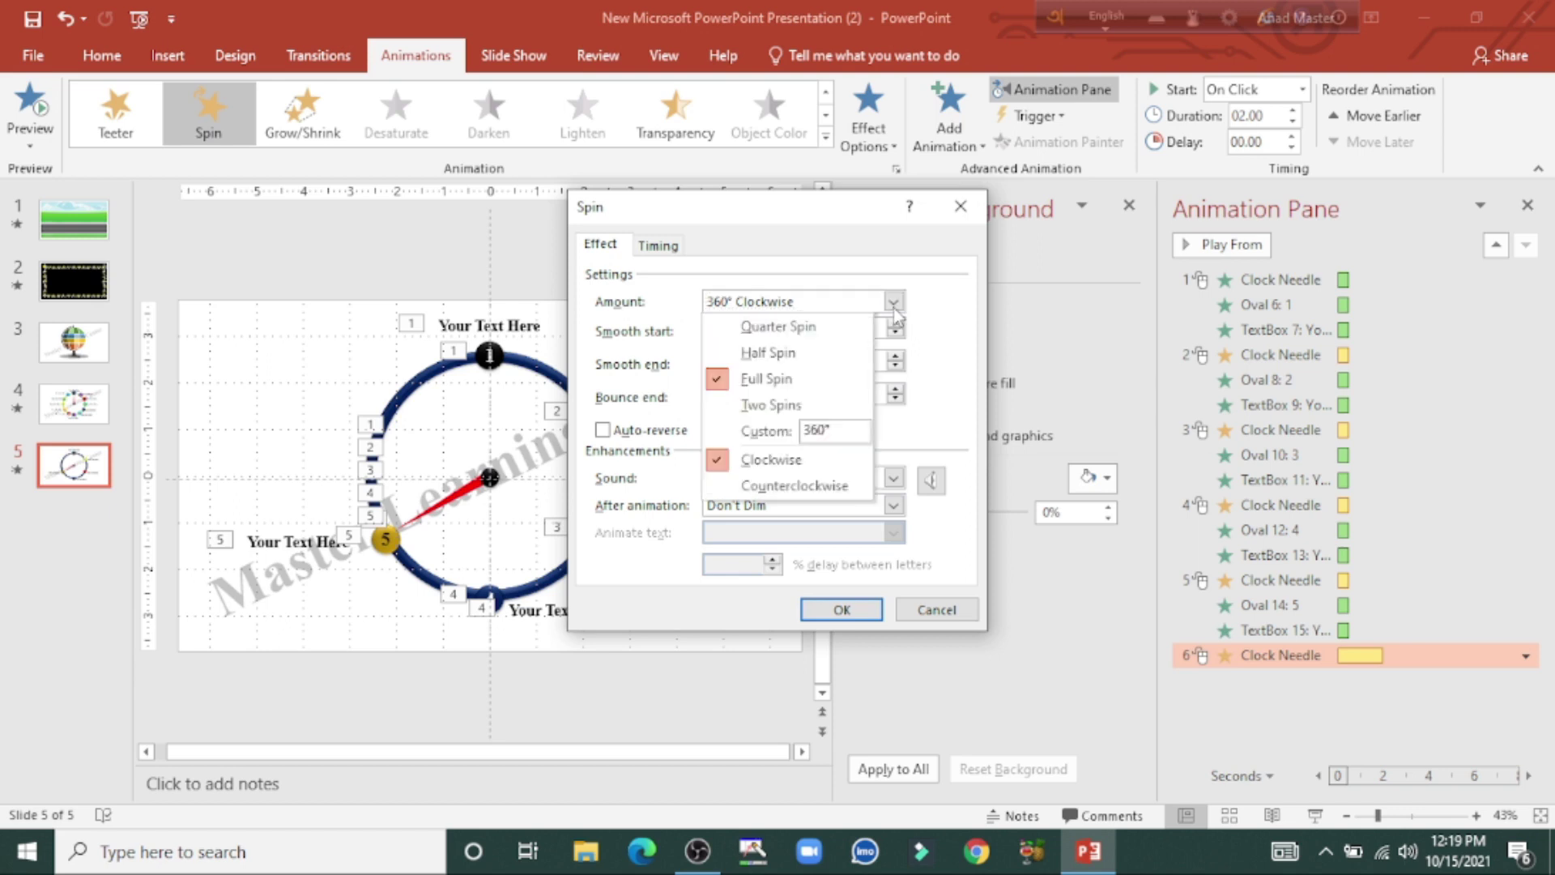
left_click(812, 430)
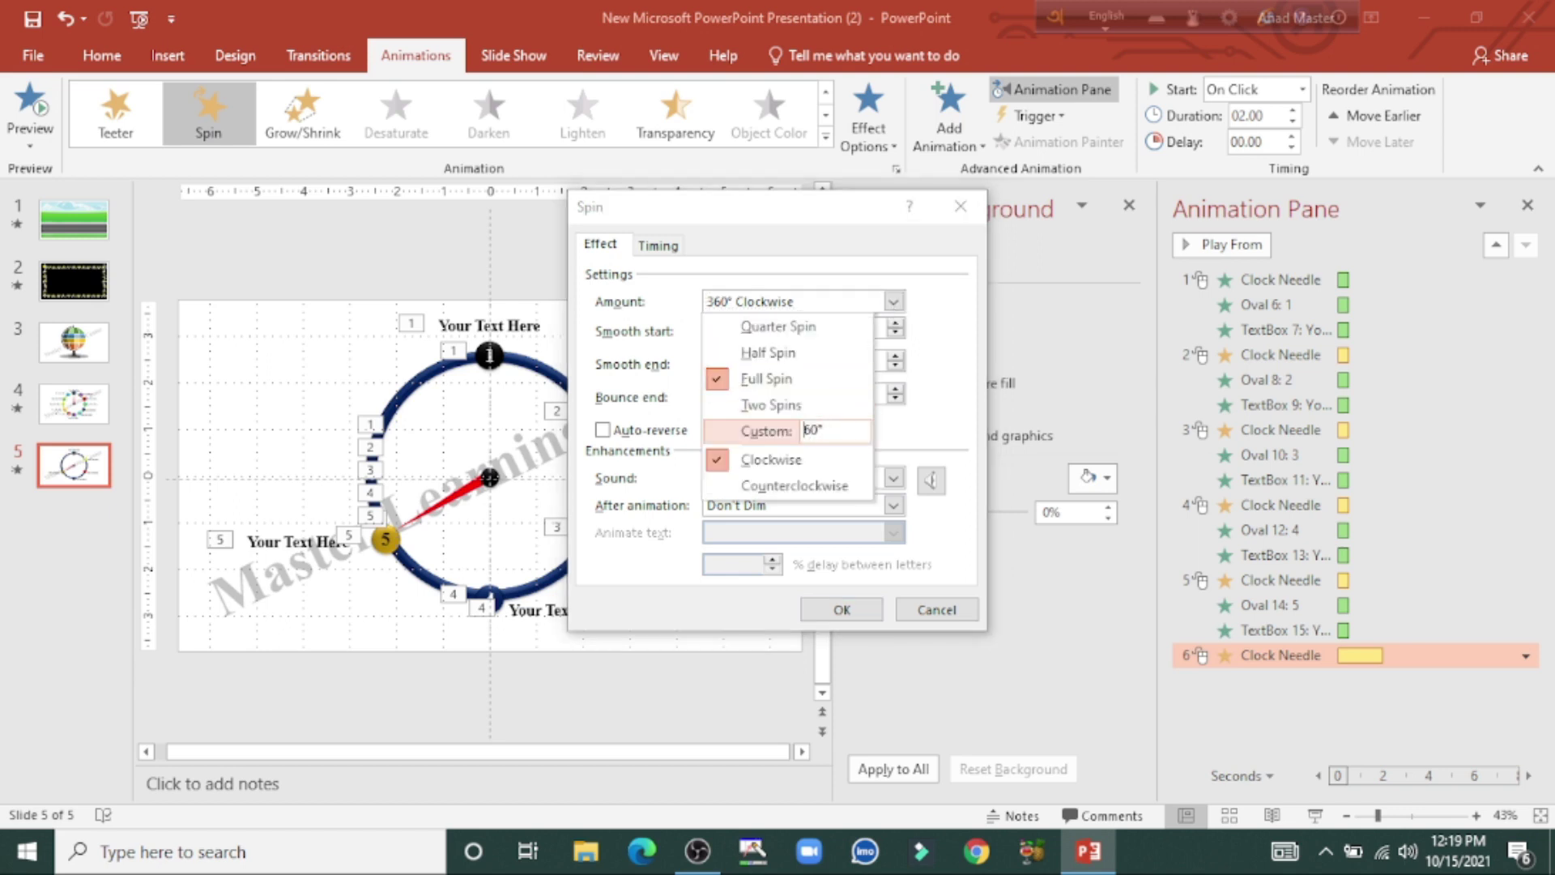
key("Return")
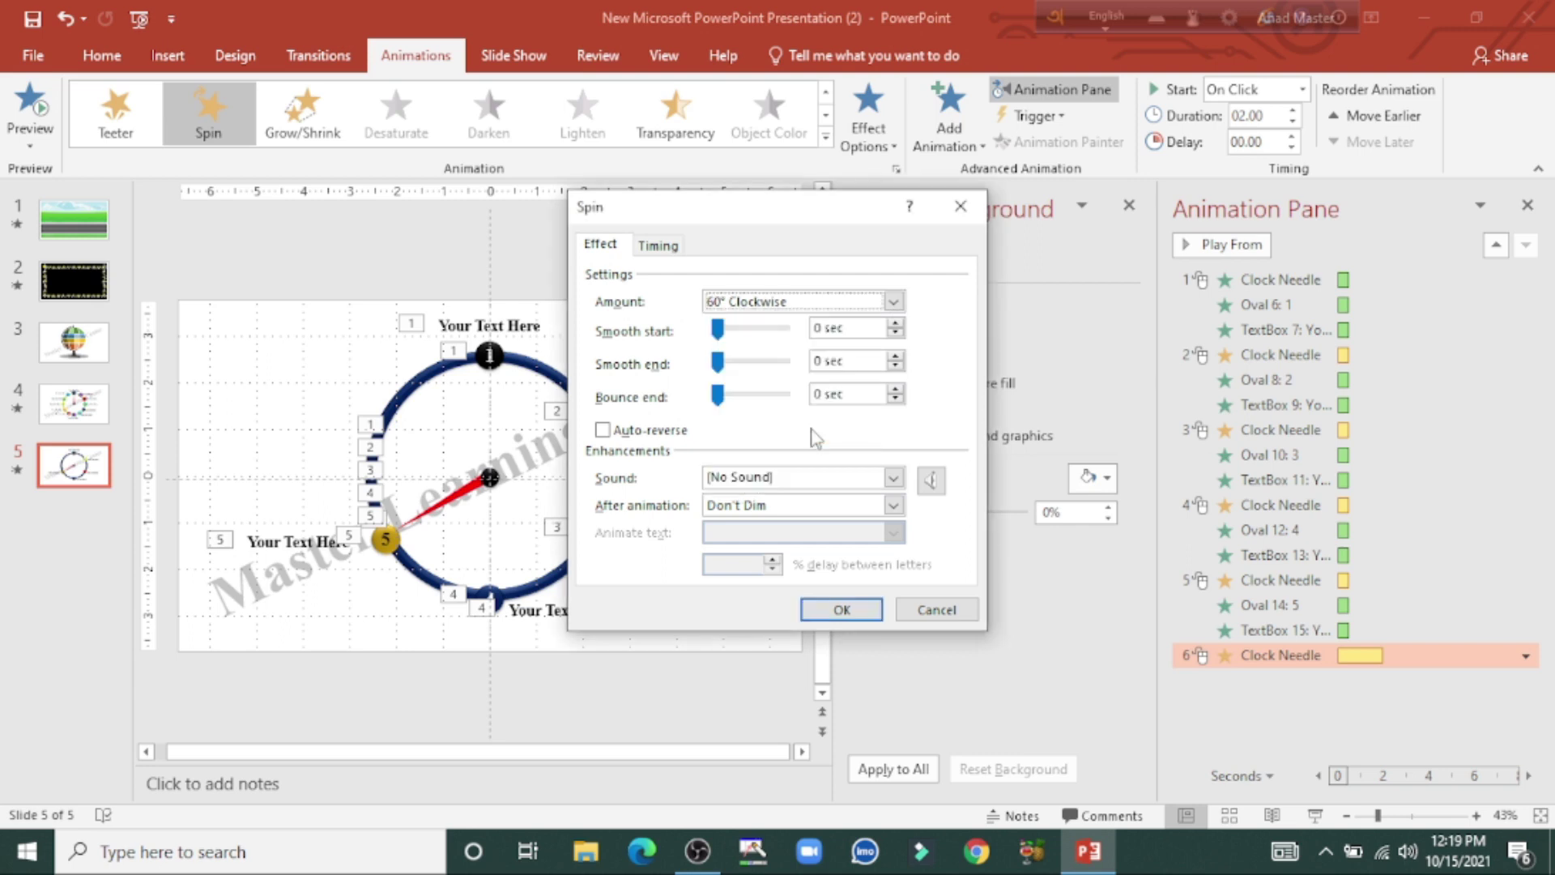
left_click(843, 610)
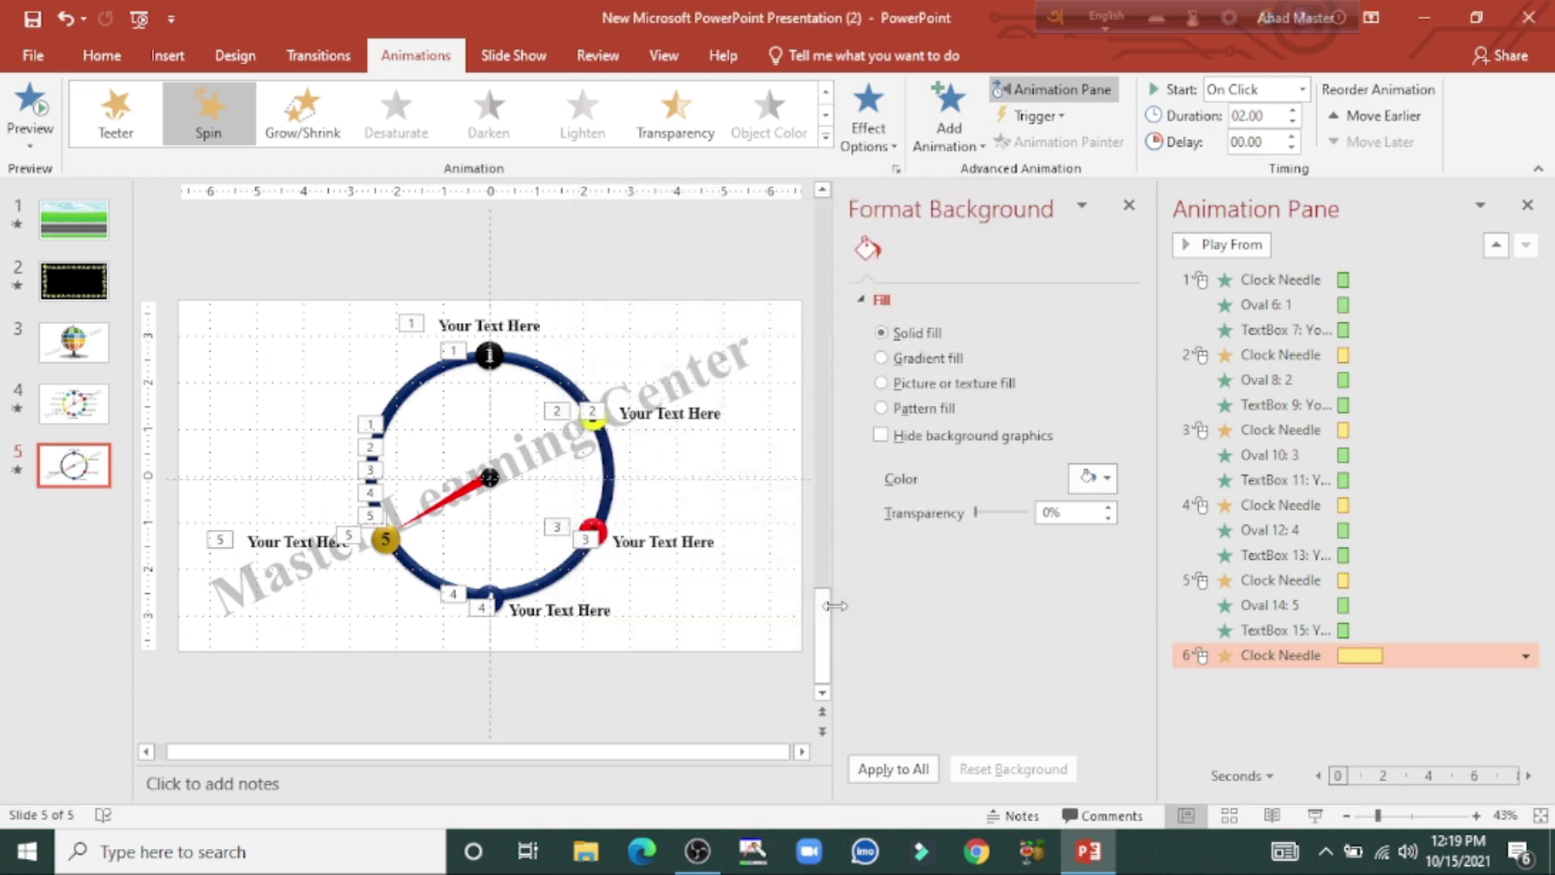
left_click(1295, 123)
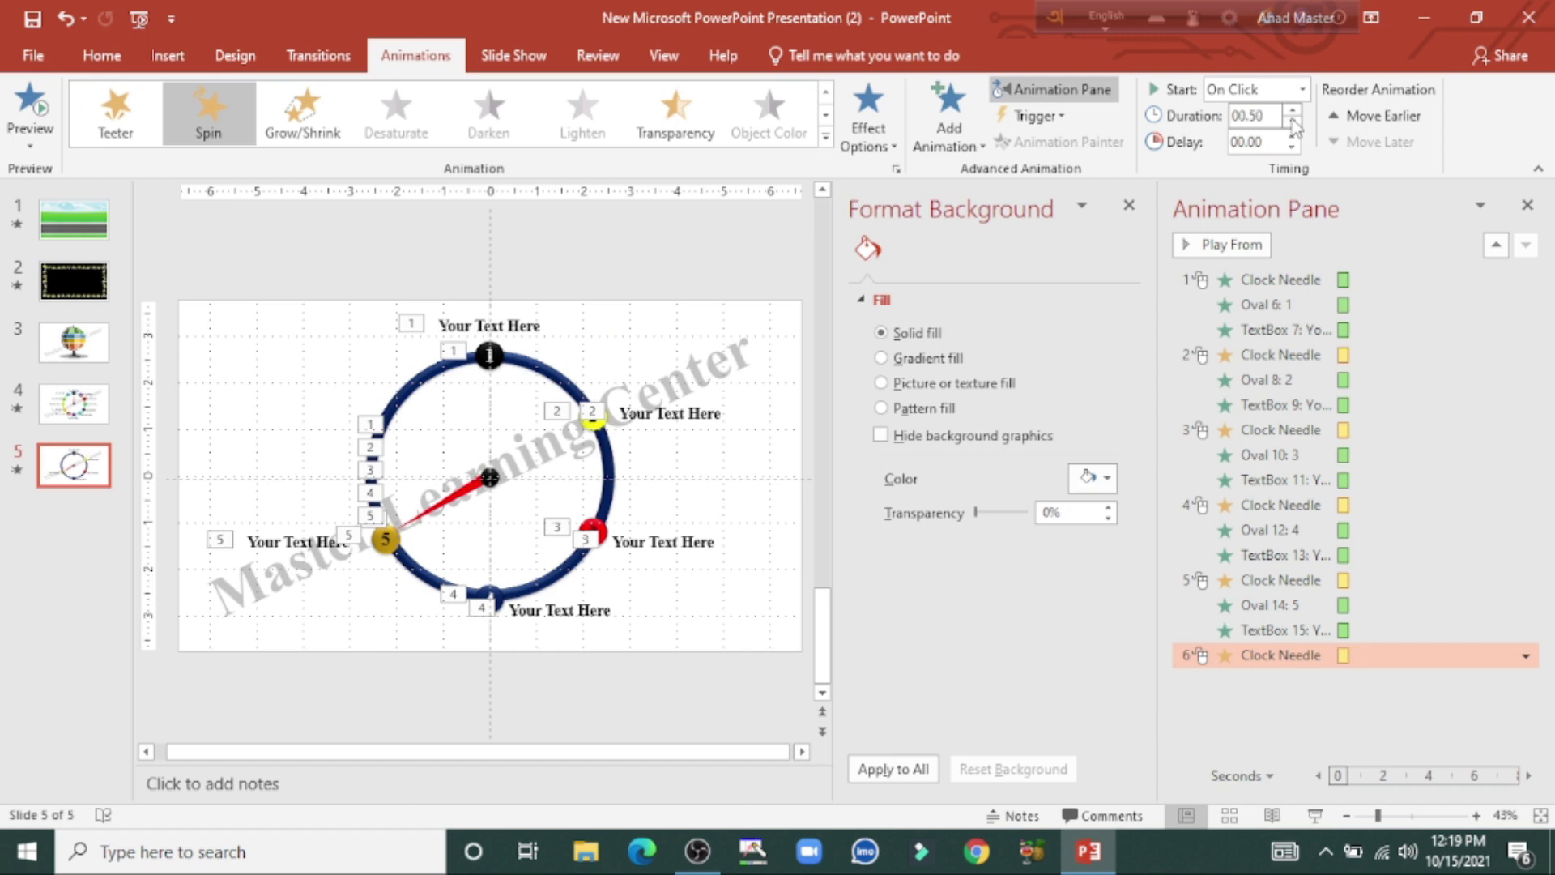
- Set the clock needle's rotation to 300°
left_click(459, 502)
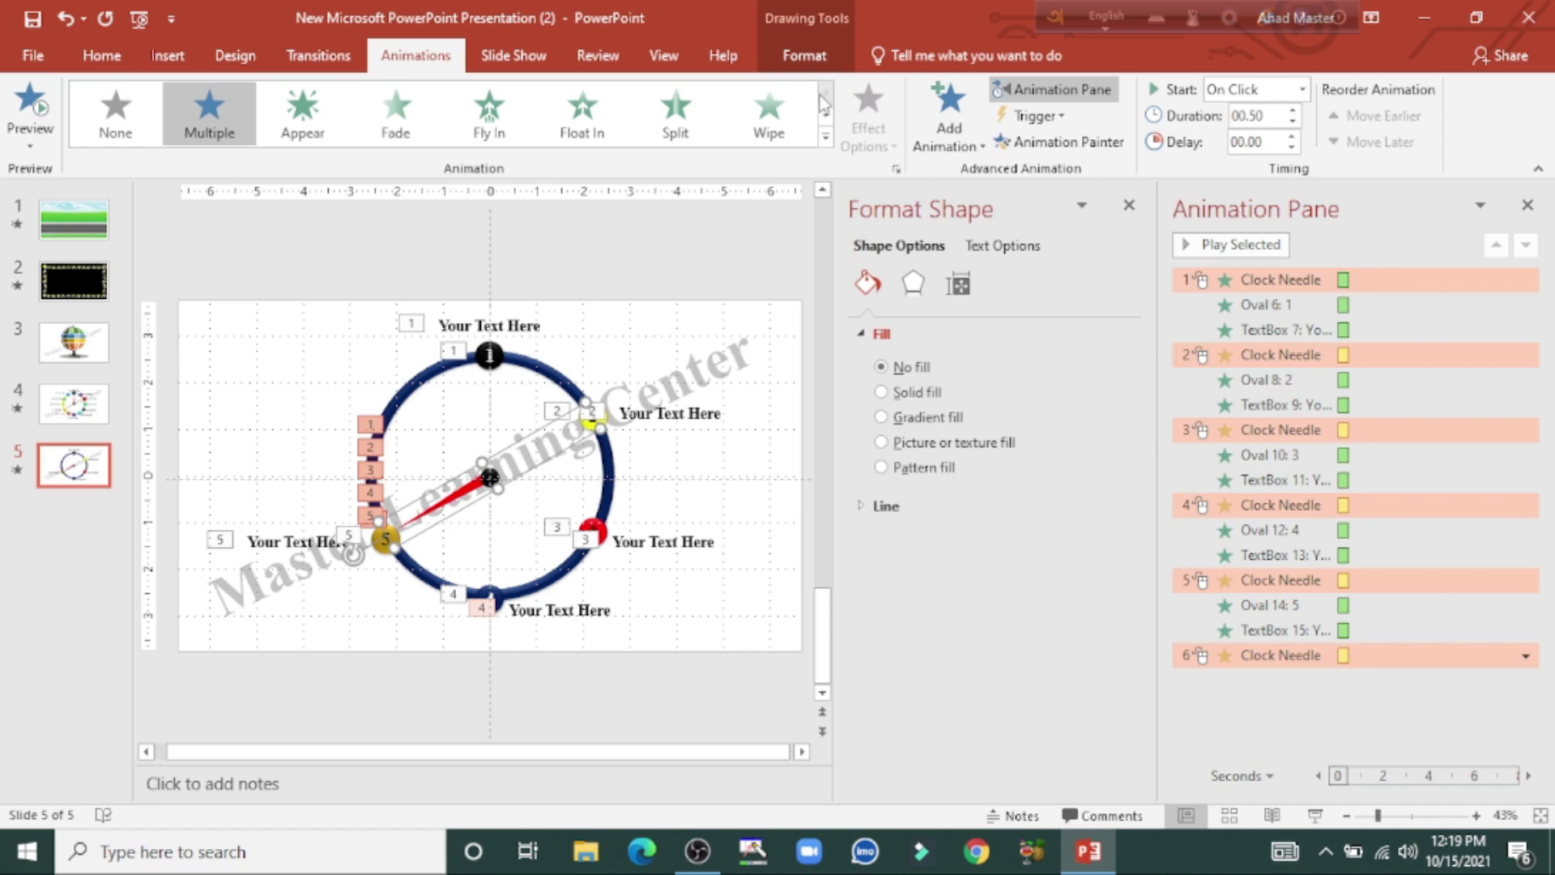
left_click(804, 55)
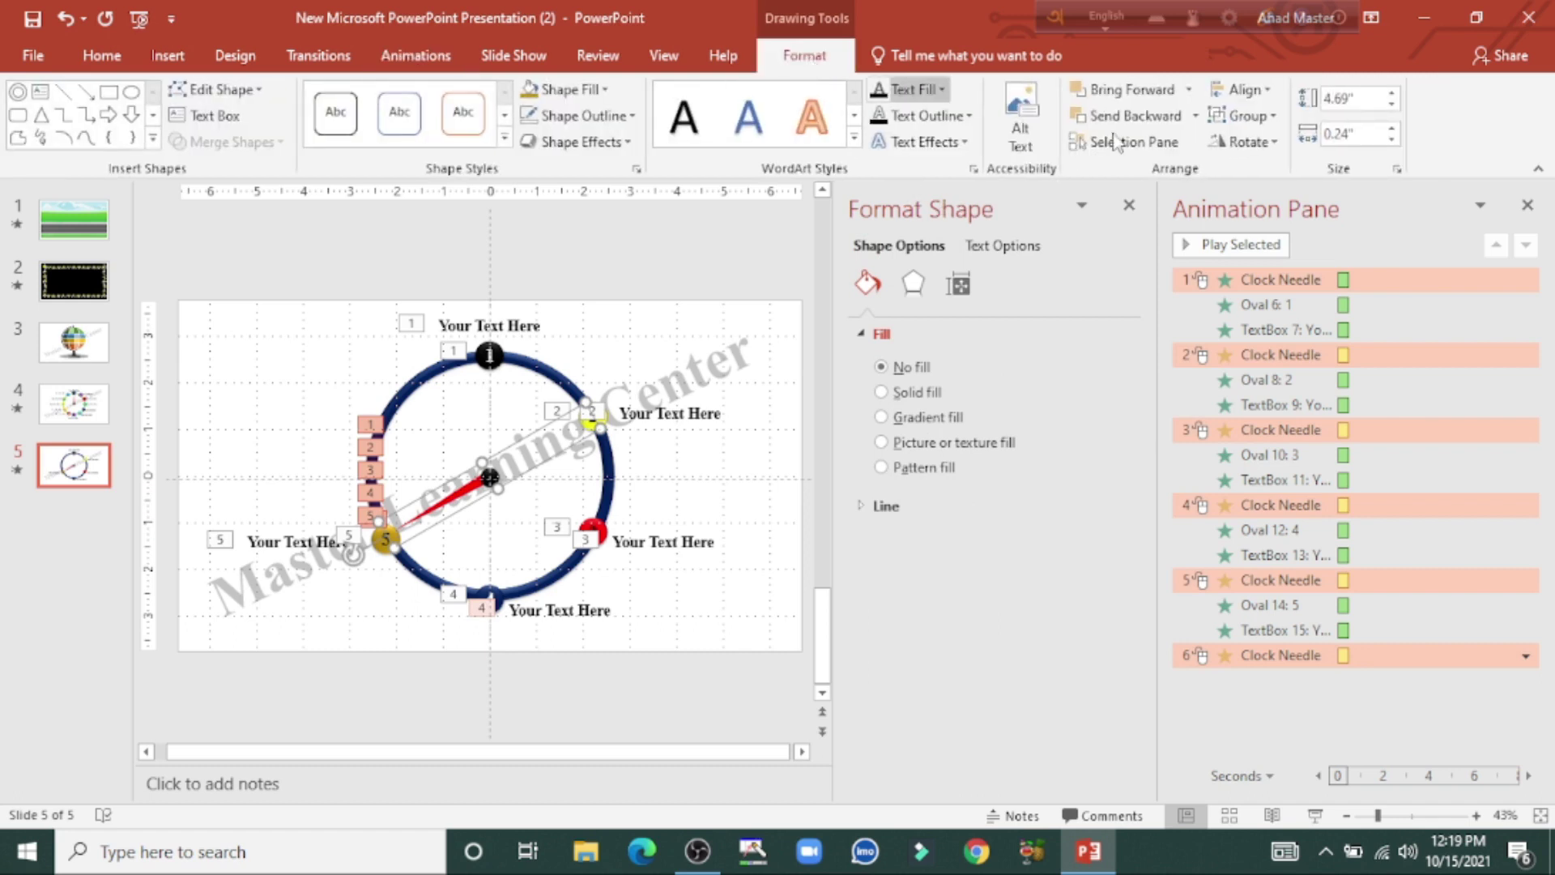
left_click(1398, 170)
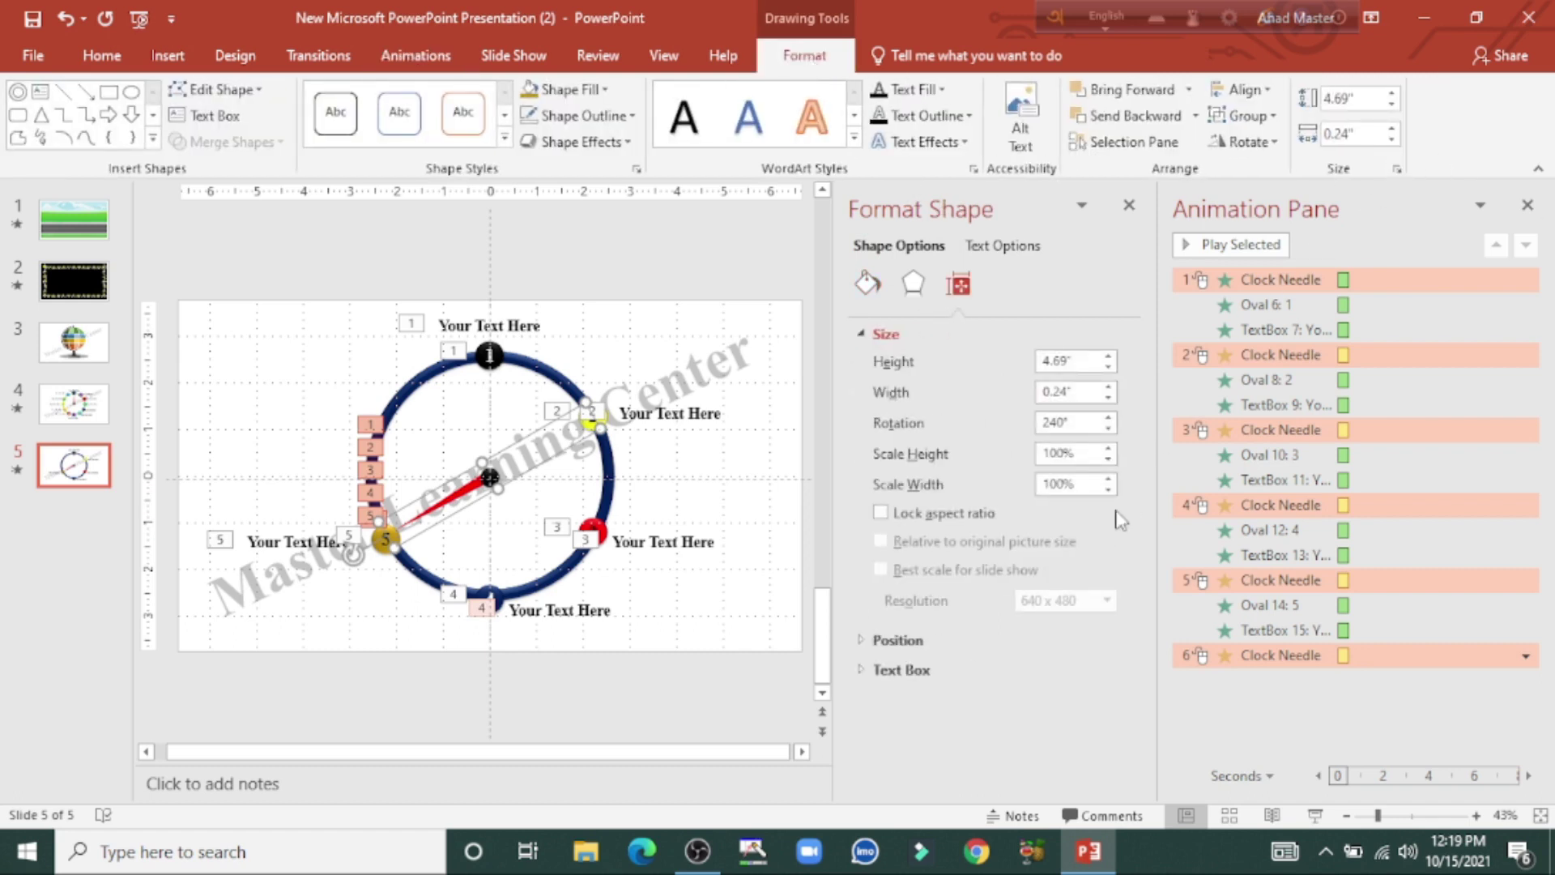
left_click(1060, 422)
key("BackSpace")
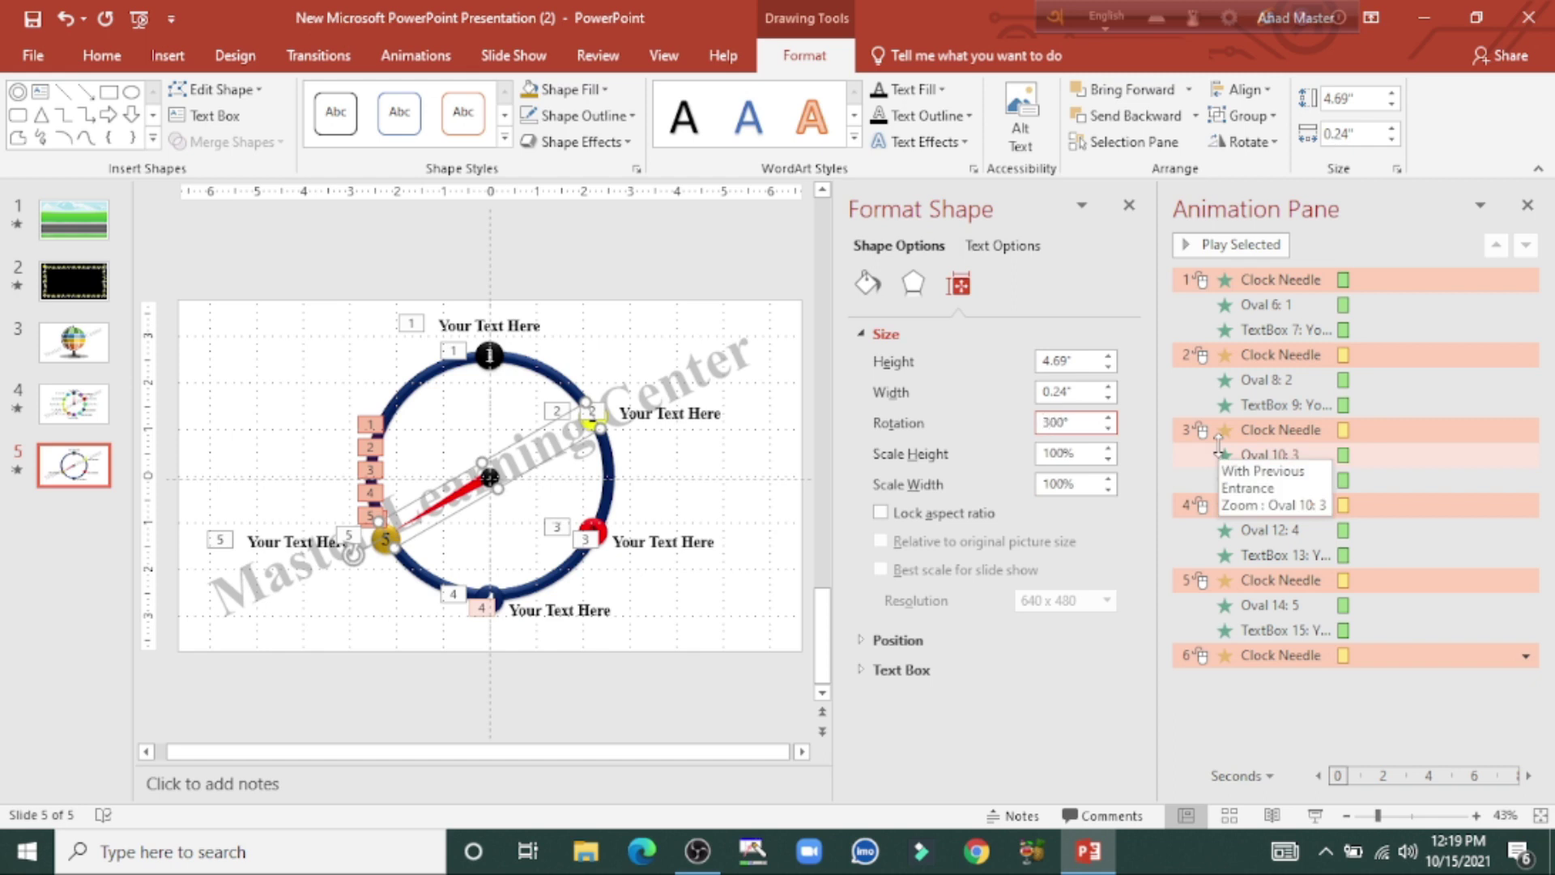
key("Return")
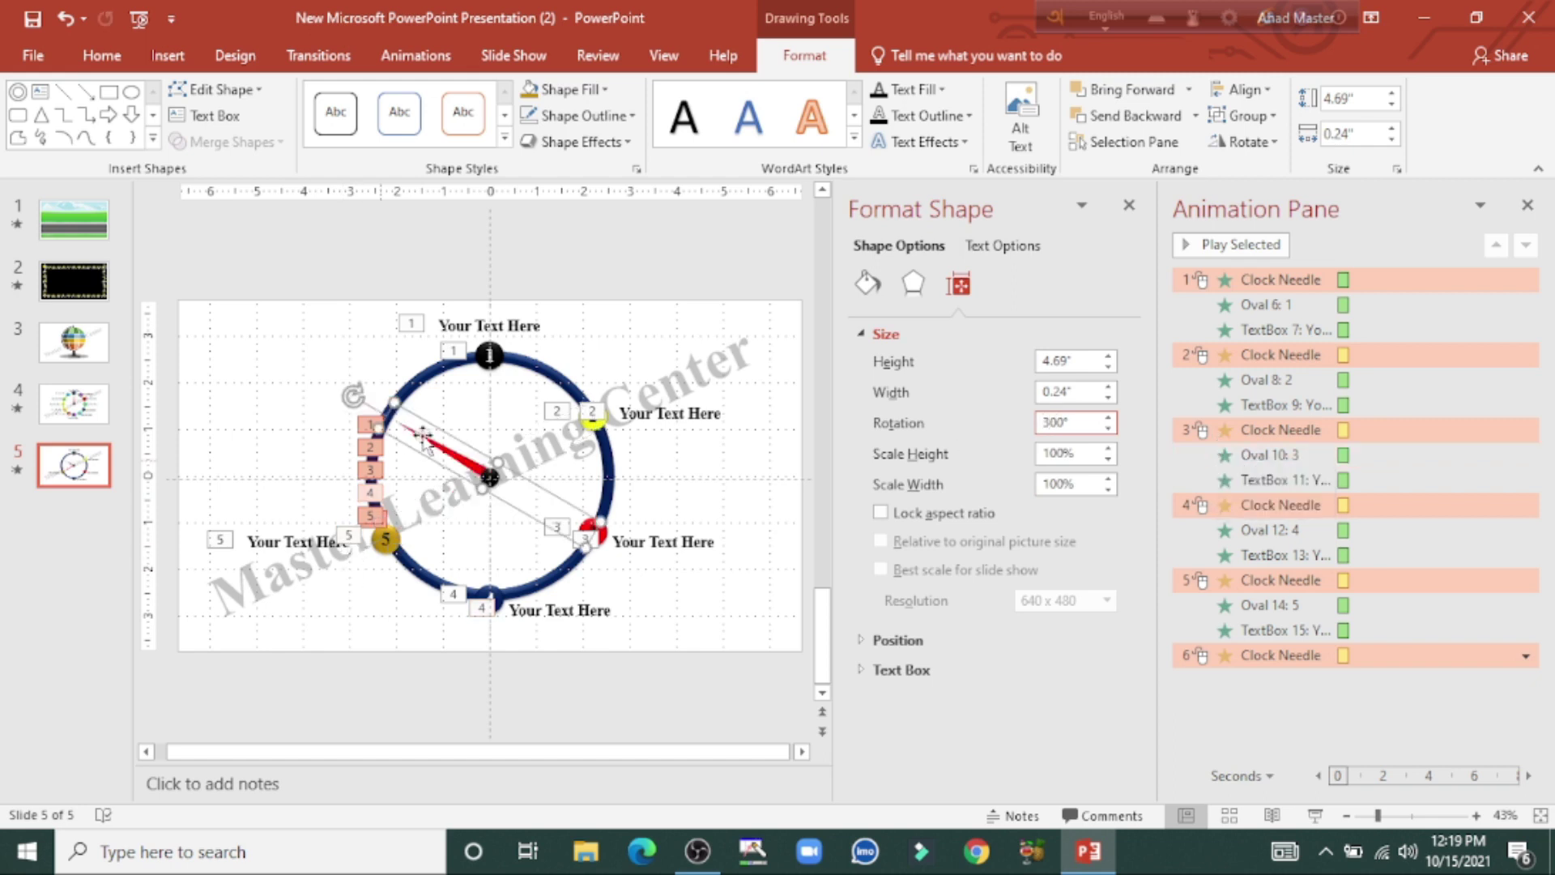
left_click(378, 638)
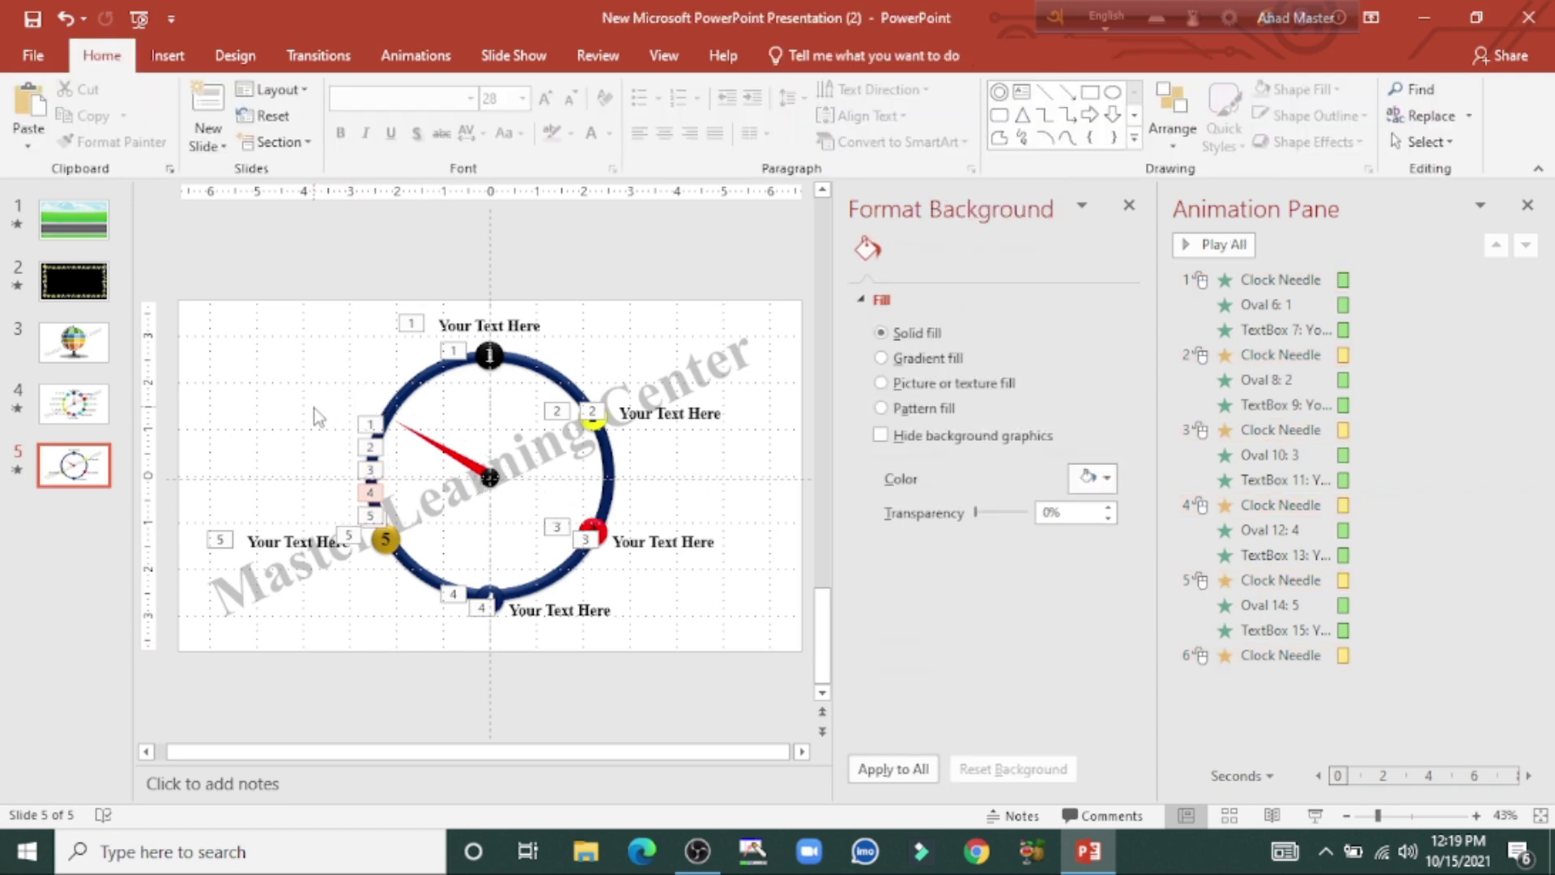
- Duplicate the number 5 marker and its text, placing the copied marker on the ring at the needle's tip with the text outside it
left_click(265, 551)
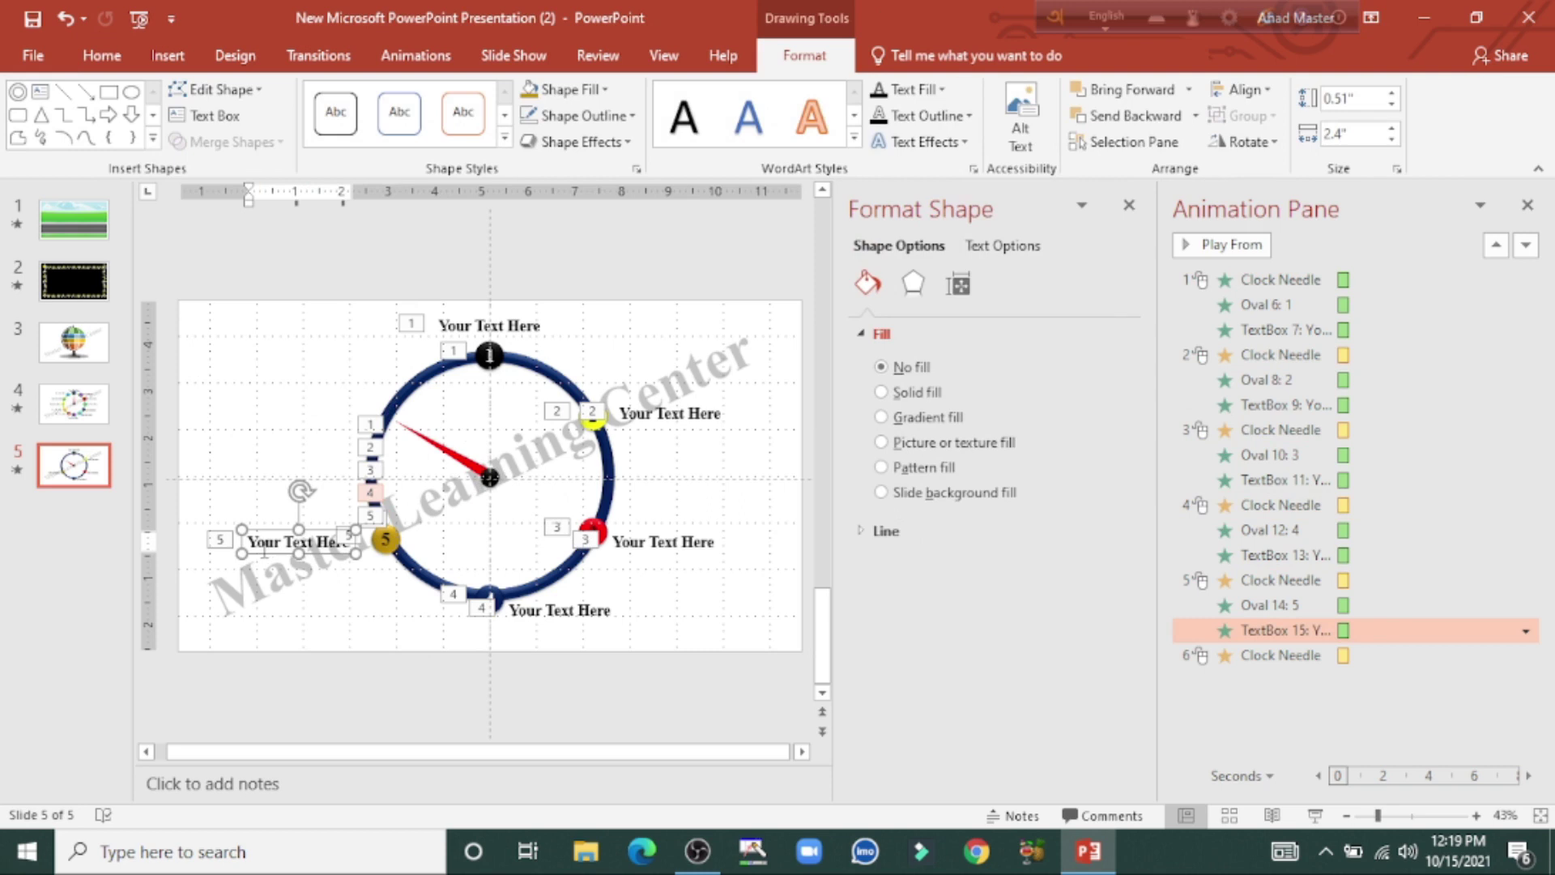
left_click(385, 540, "shift")
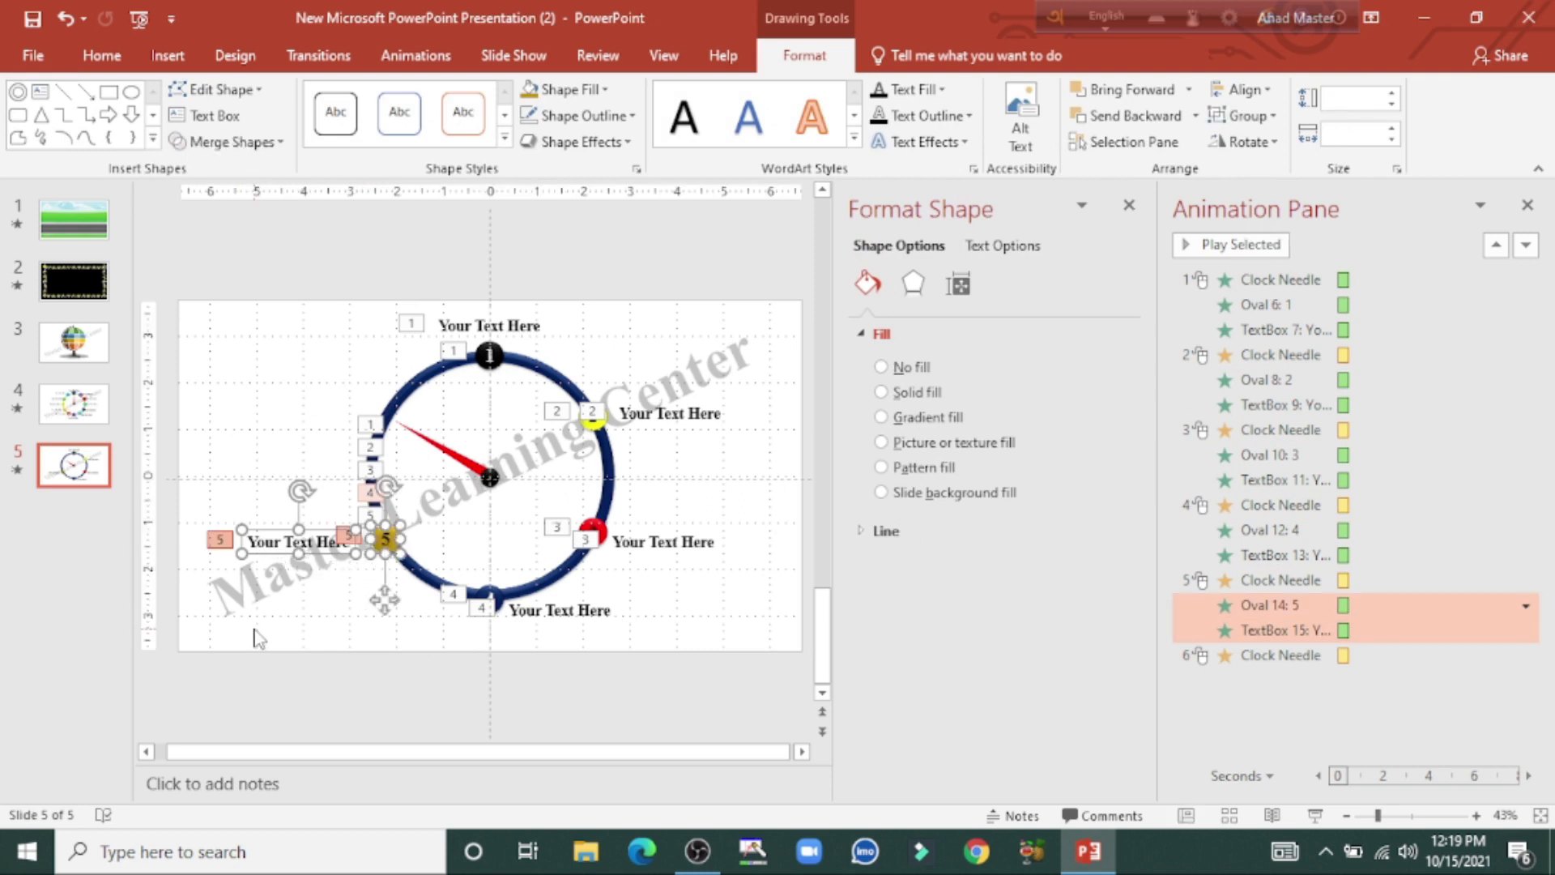
key("ctrl+d")
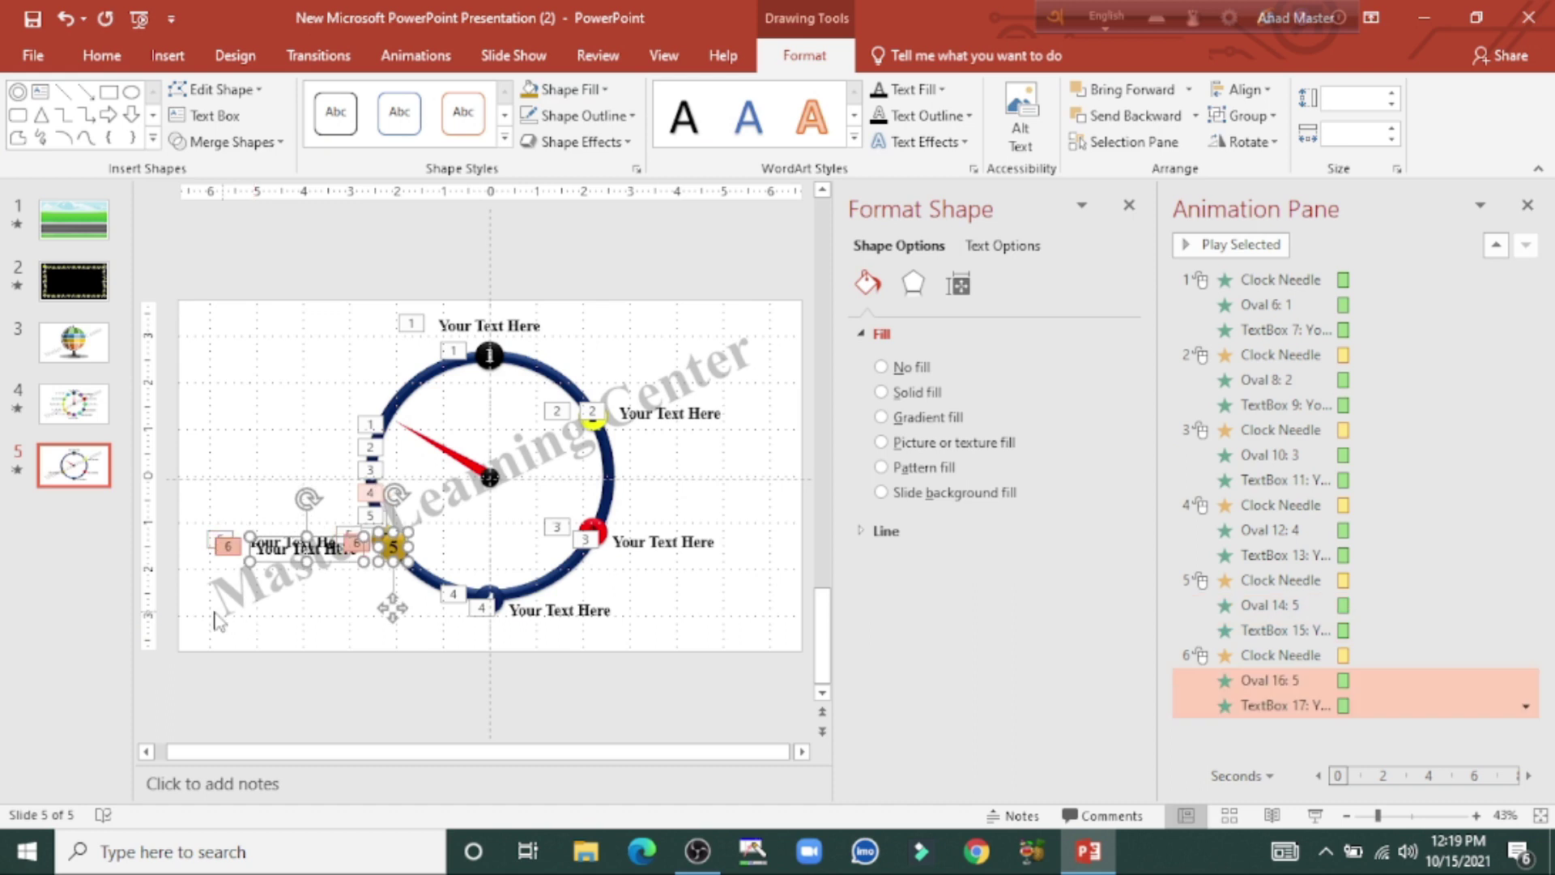
left_click_drag(392, 607, 387, 480)
left_click(294, 658)
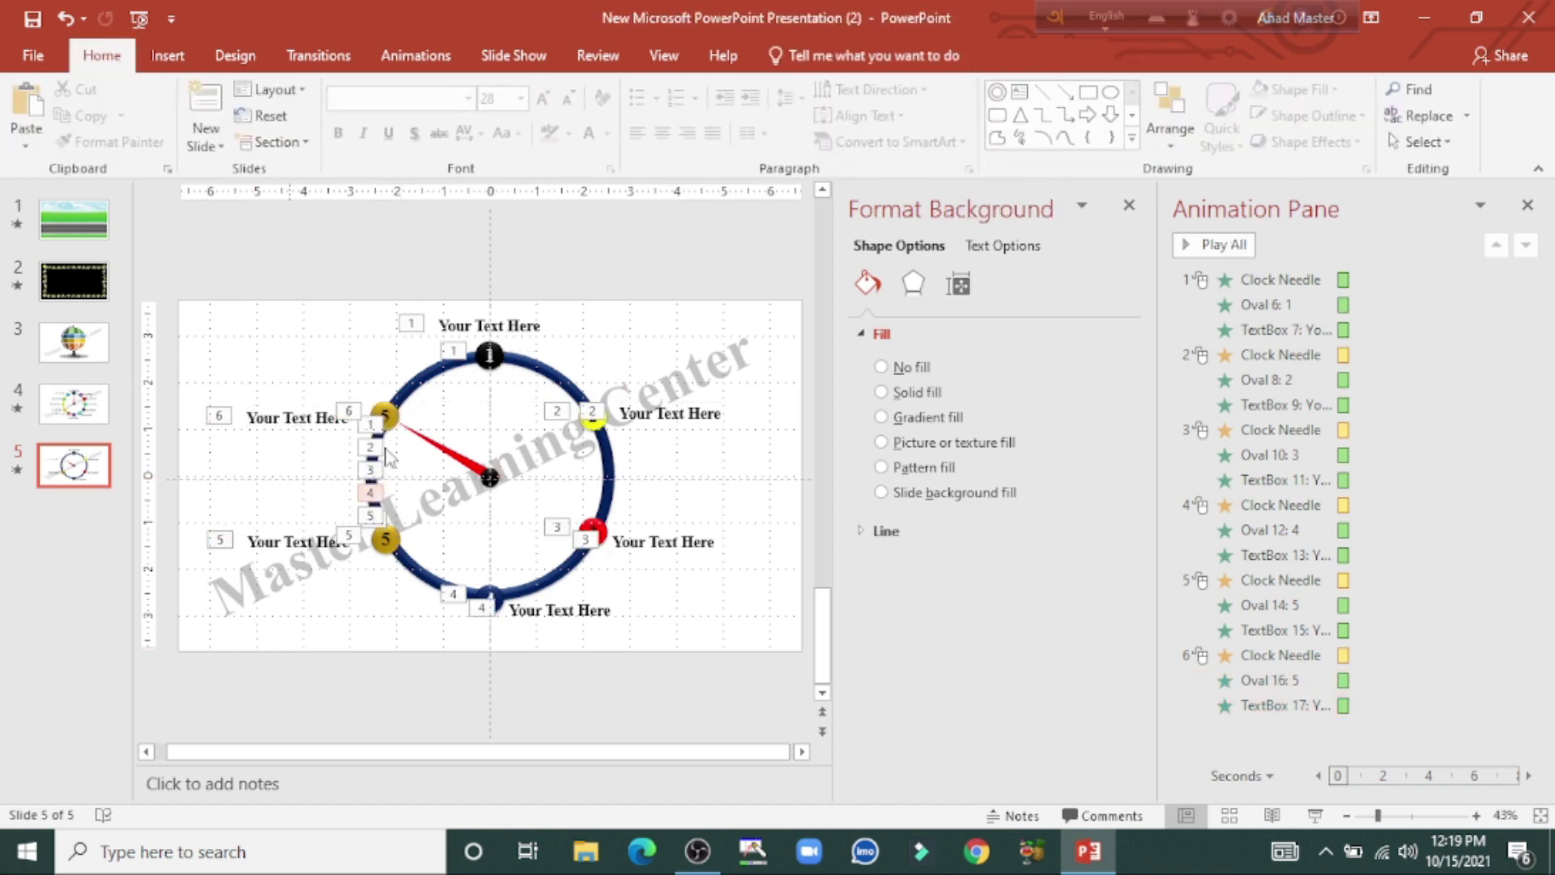
- Renumber the copied marker at the needle's tip 6
left_click(387, 415)
double_click(387, 415)
key("BackSpace")
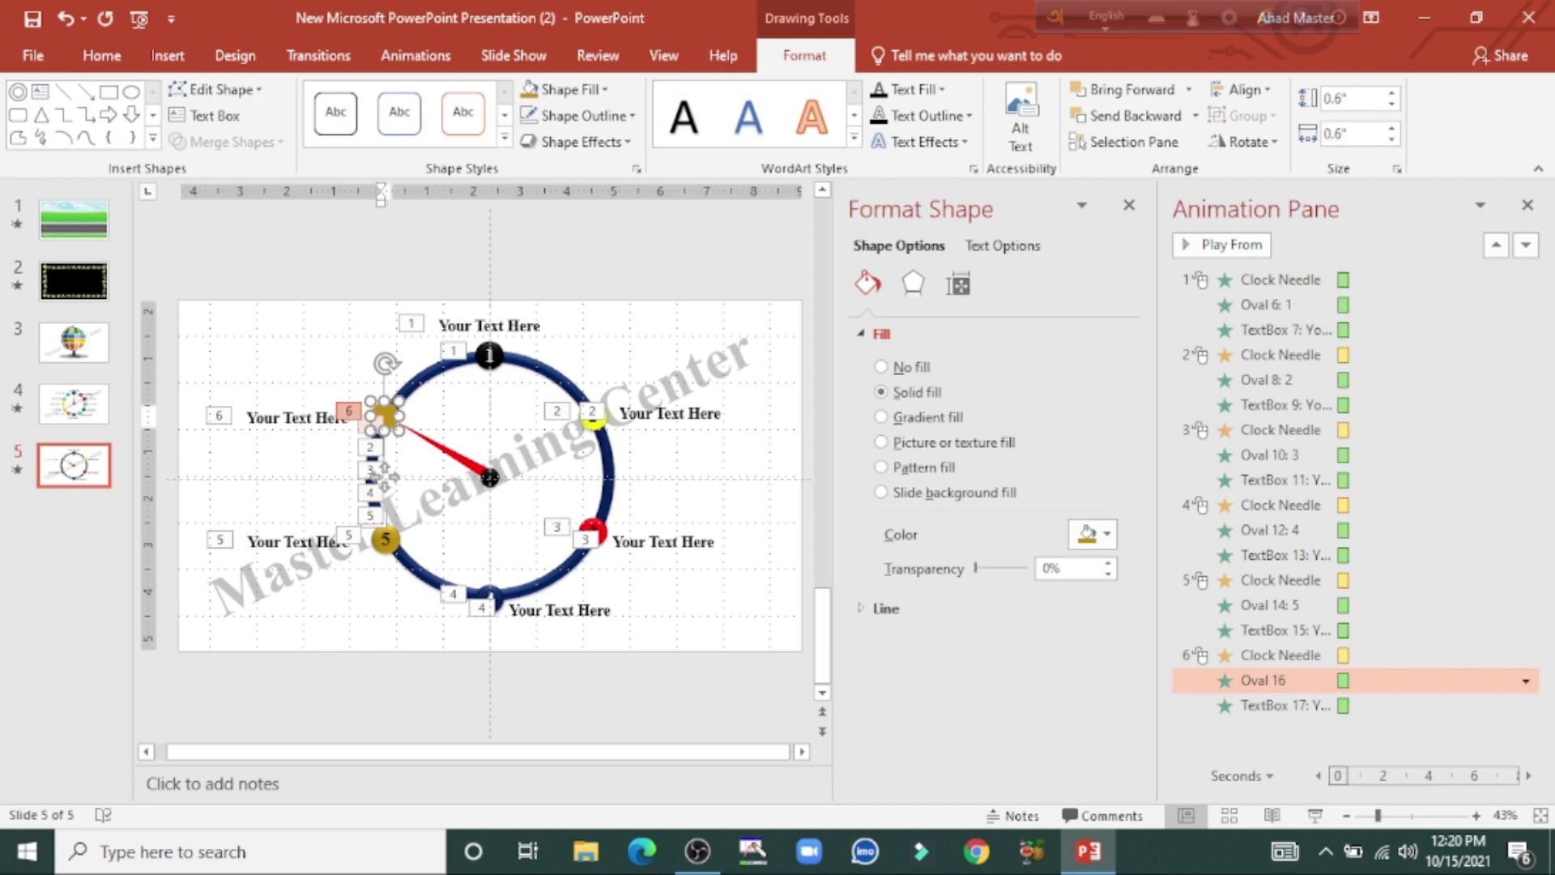
key("Escape")
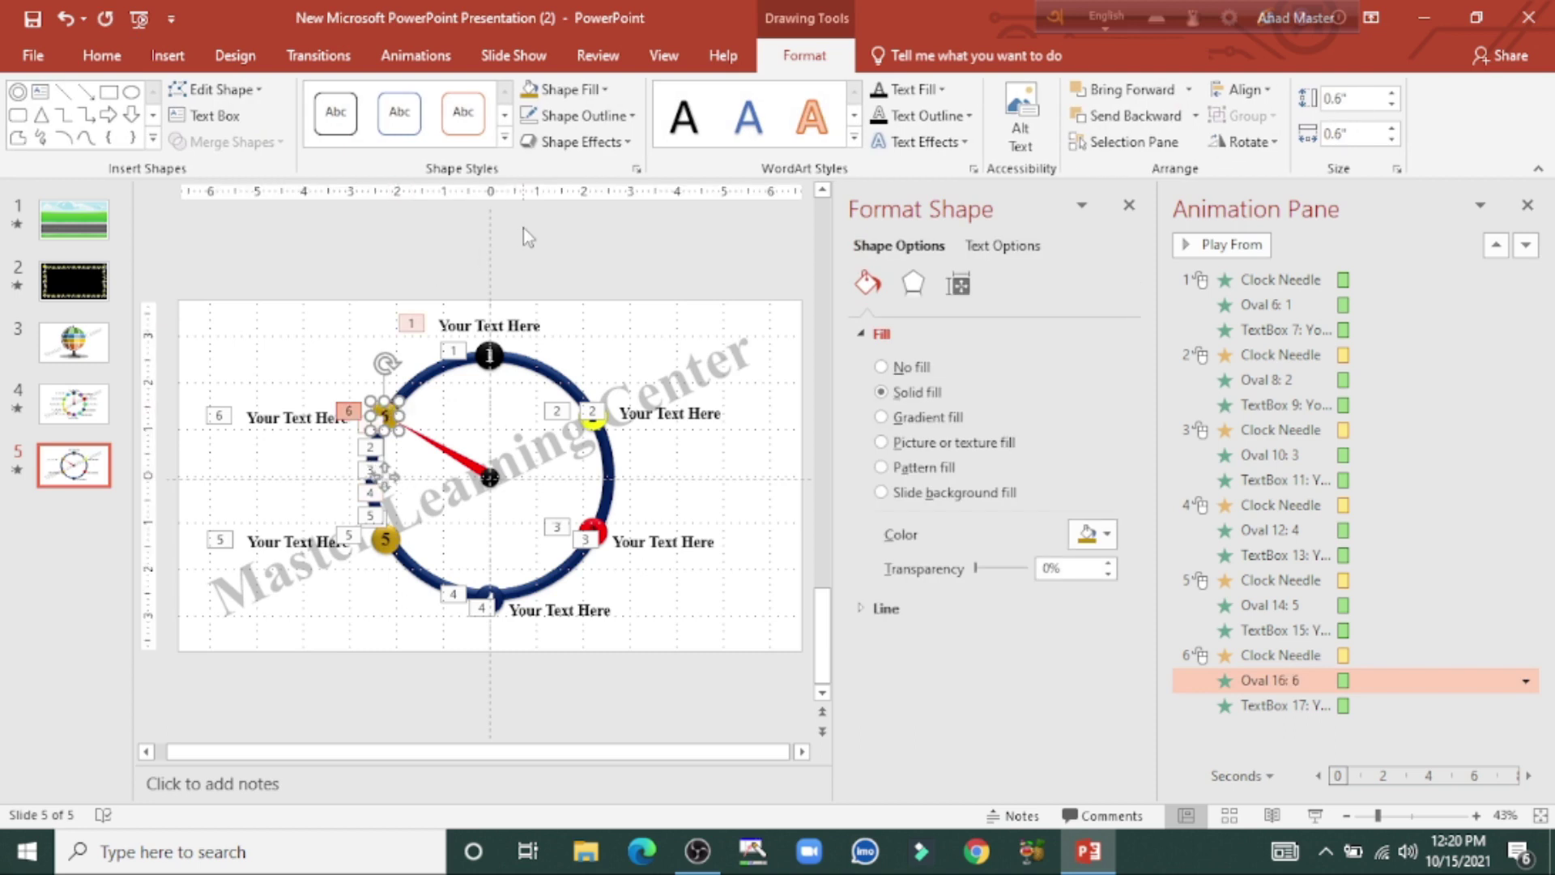
- Fill the number 6 marker with a darker blue theme colour and make its number white
left_click(581, 92)
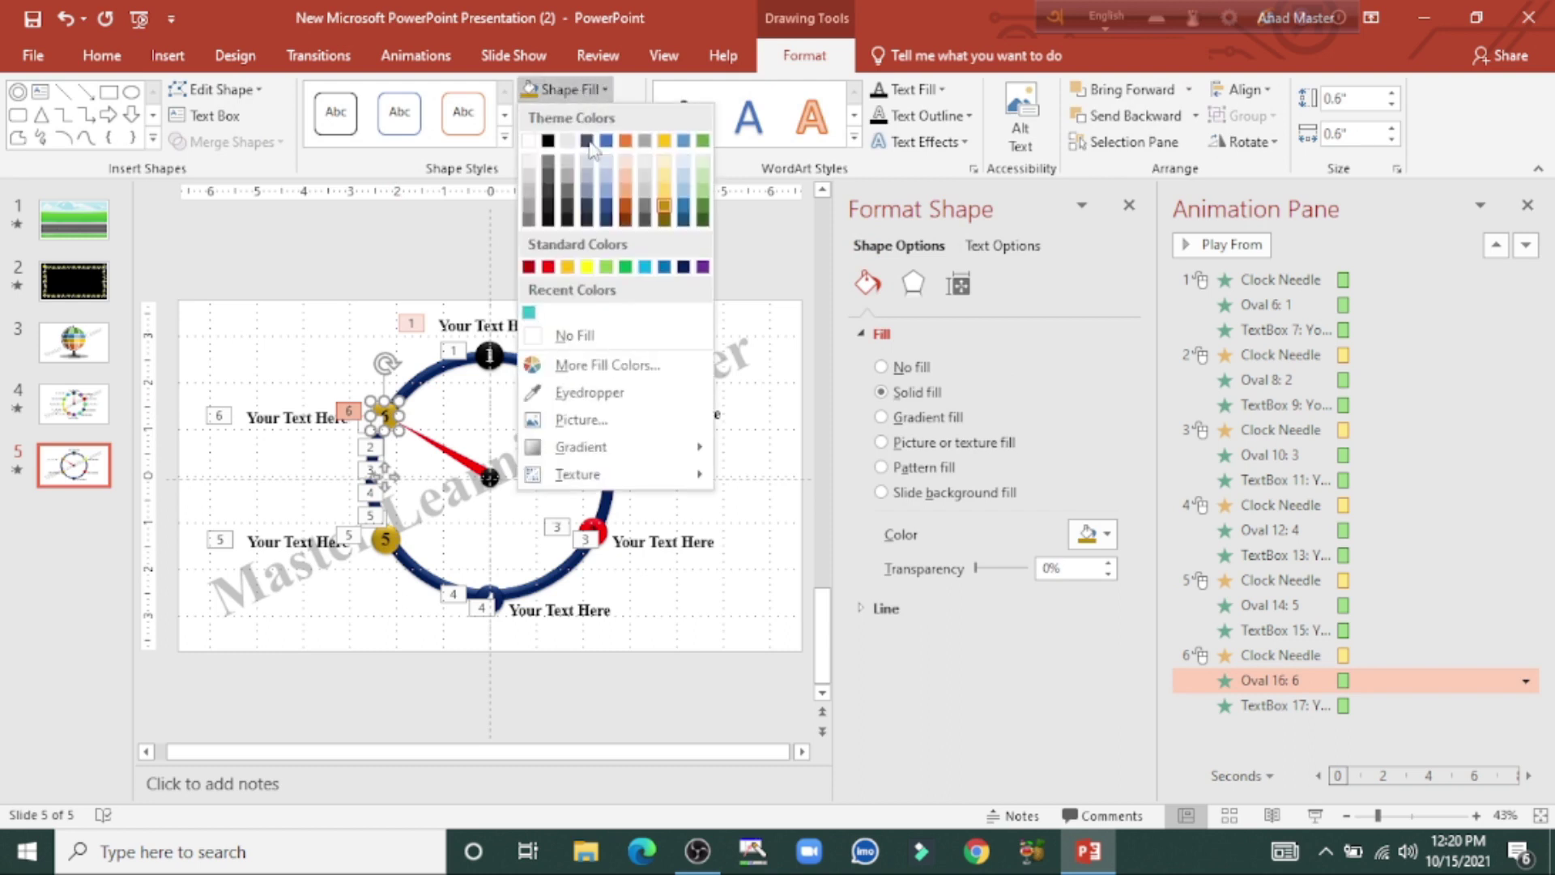
left_click(606, 214)
left_click(101, 56)
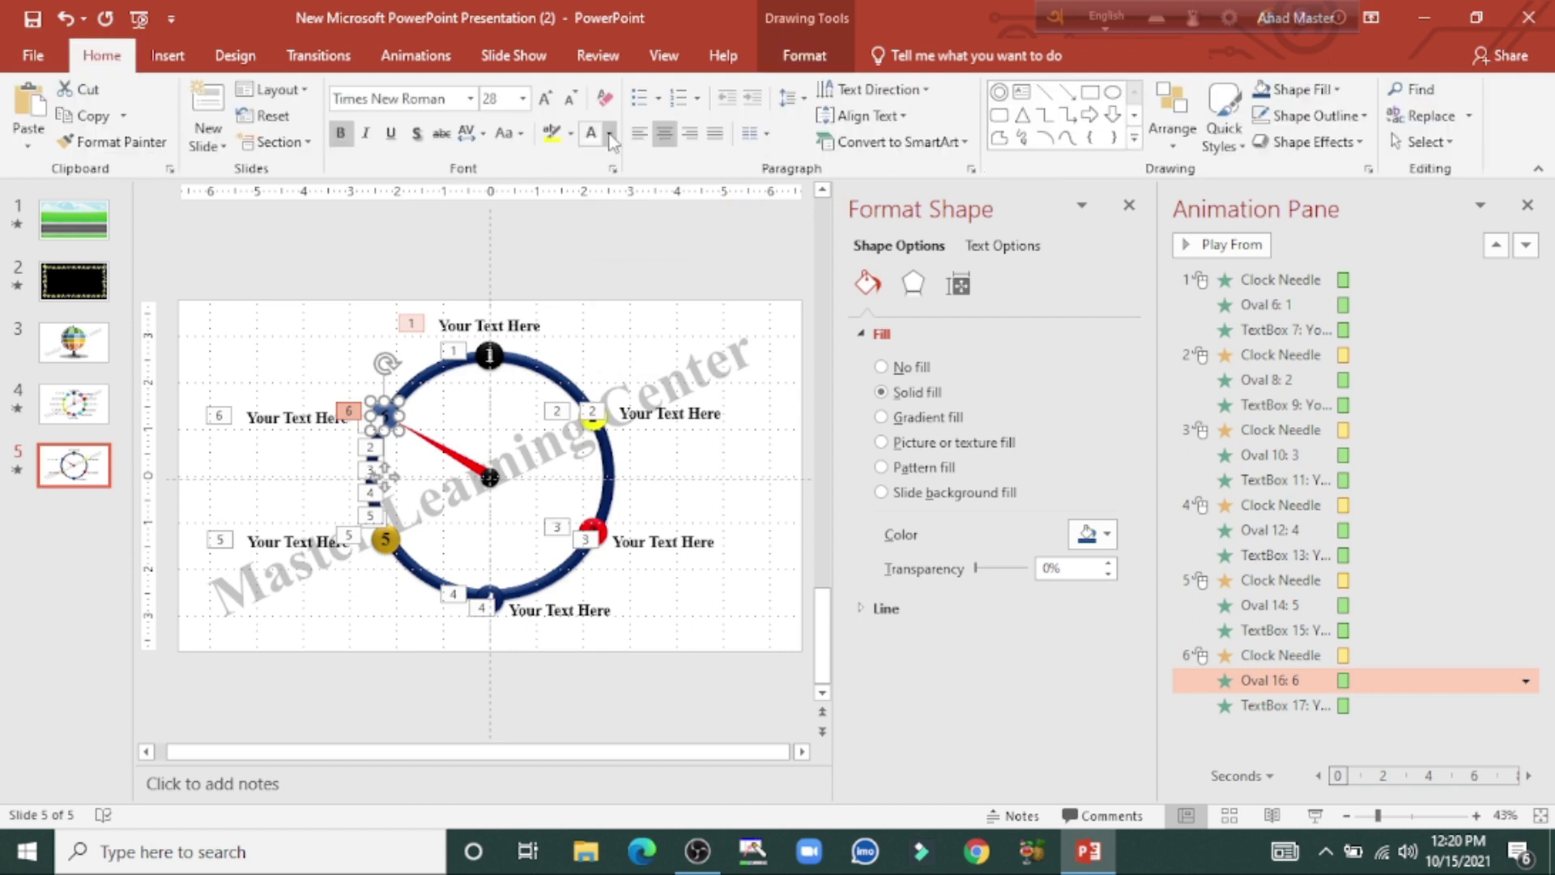
left_click(609, 133)
left_click(590, 188)
left_click(559, 340)
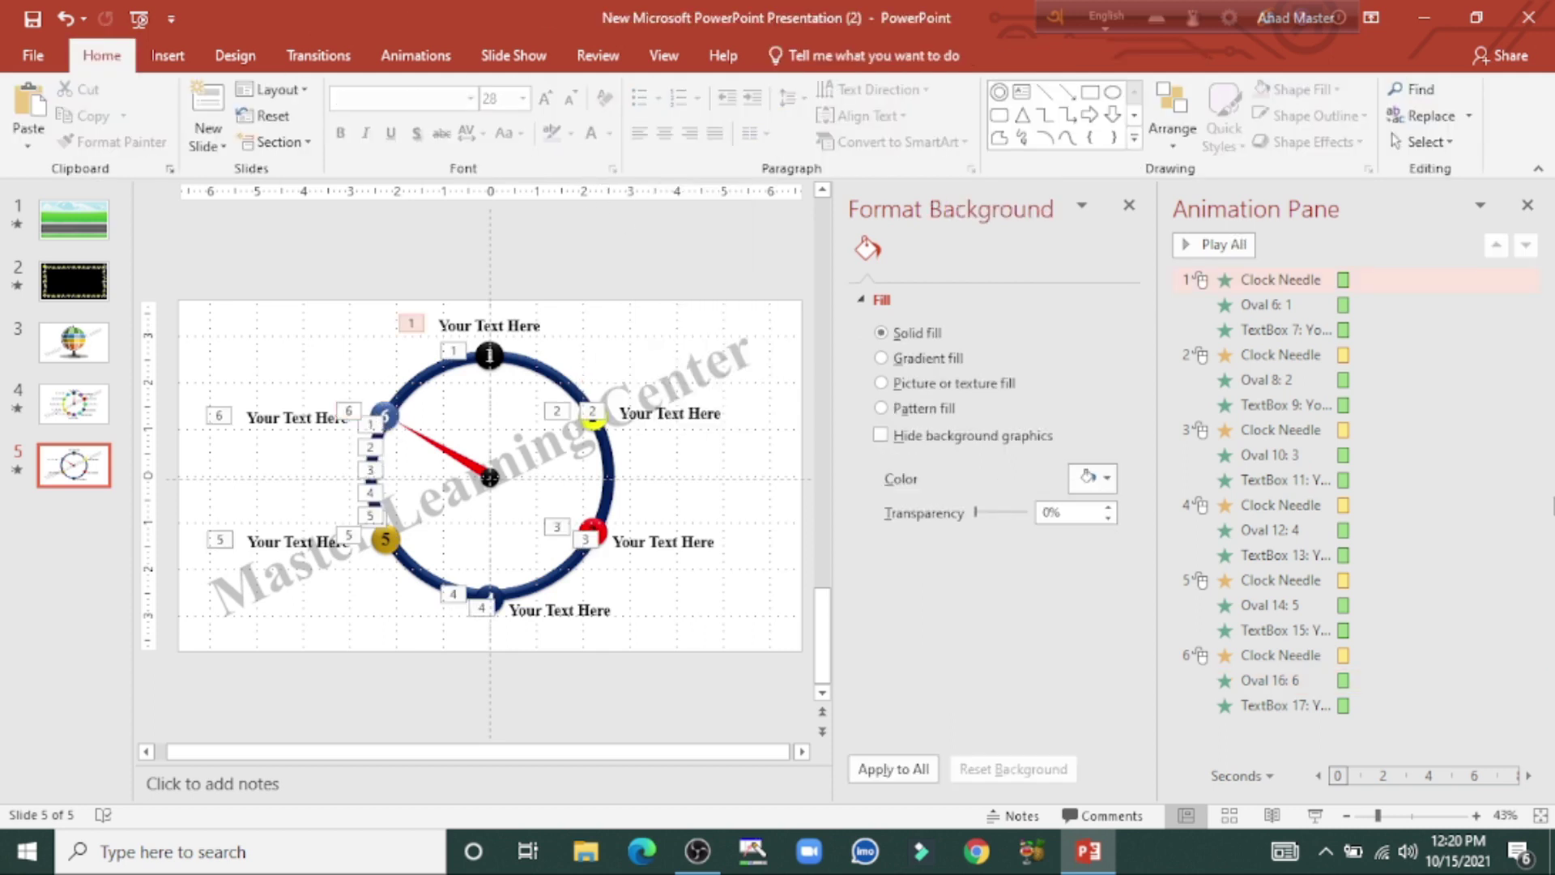
- Add a sixth Spin animation to the clock needle, set to 60° clockwise with a duration of 0.50 seconds
left_click(453, 454)
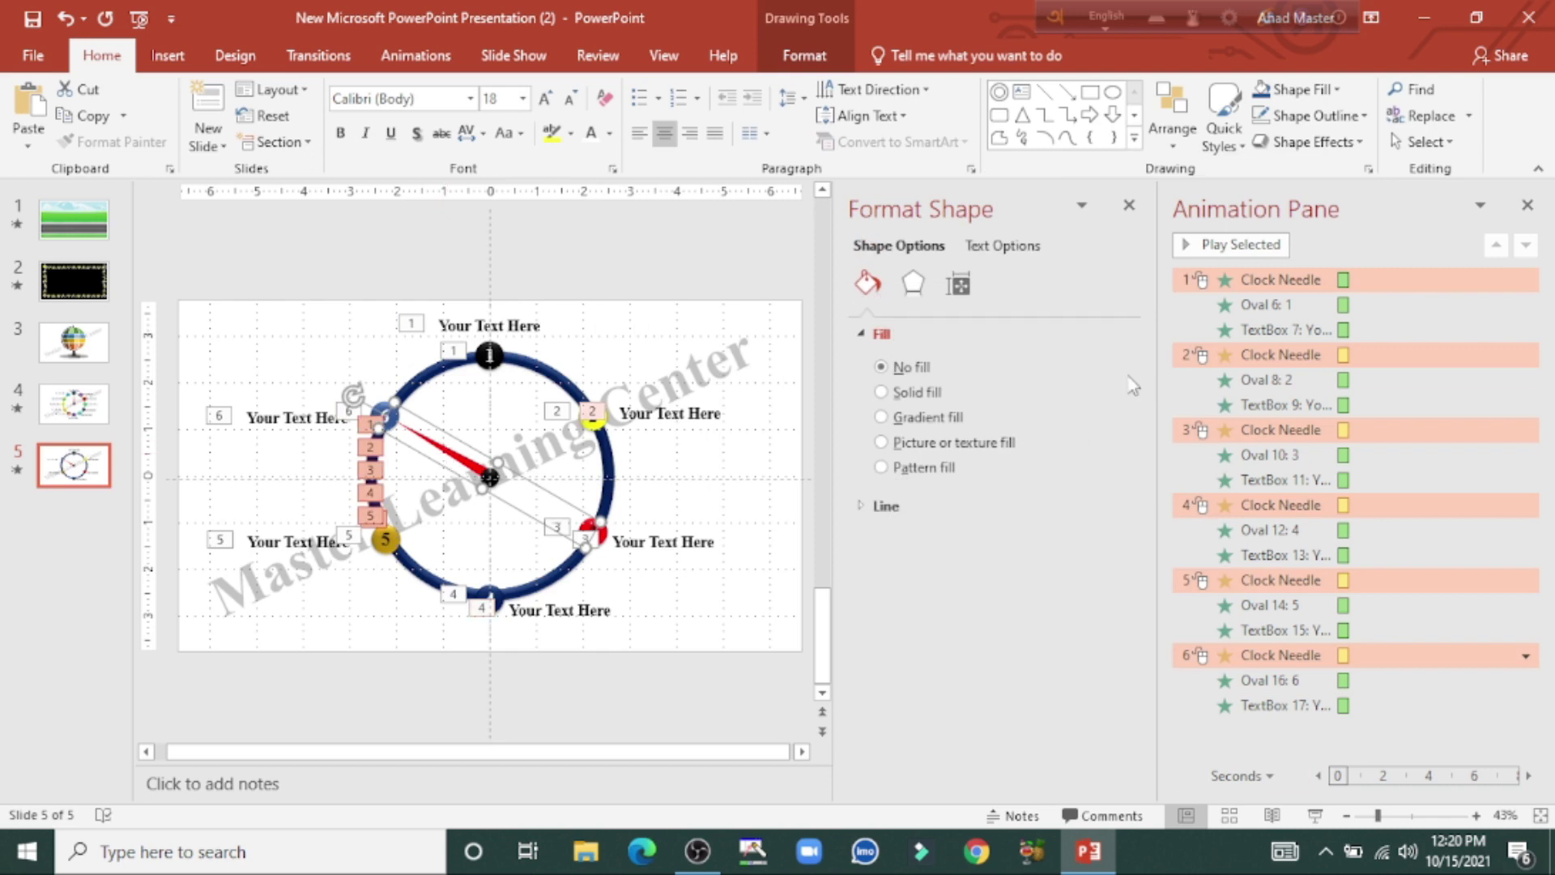
left_click(416, 58)
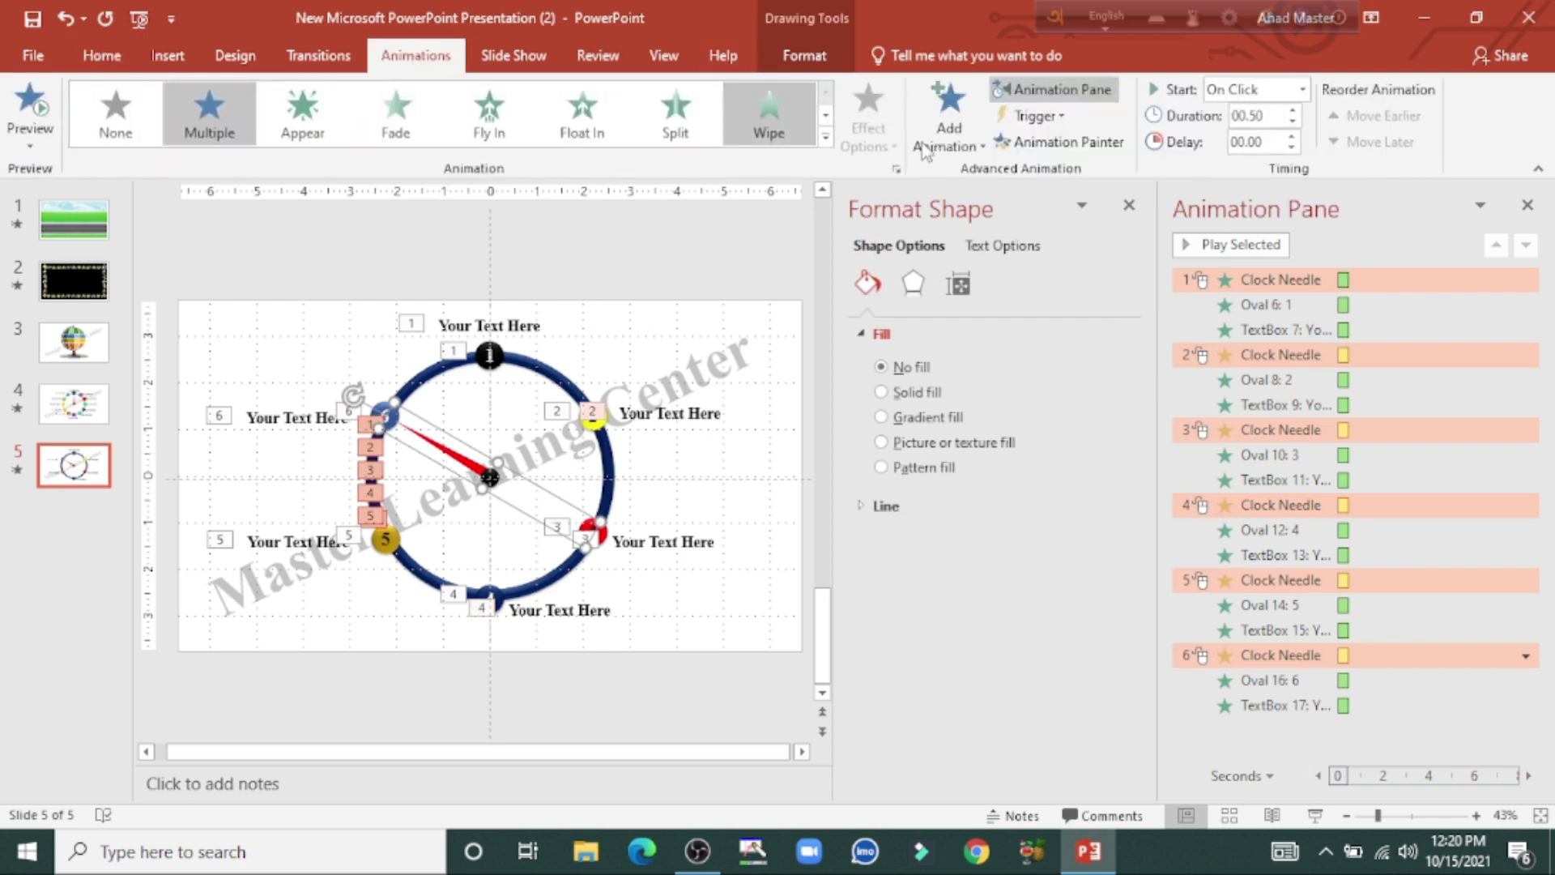
left_click(964, 130)
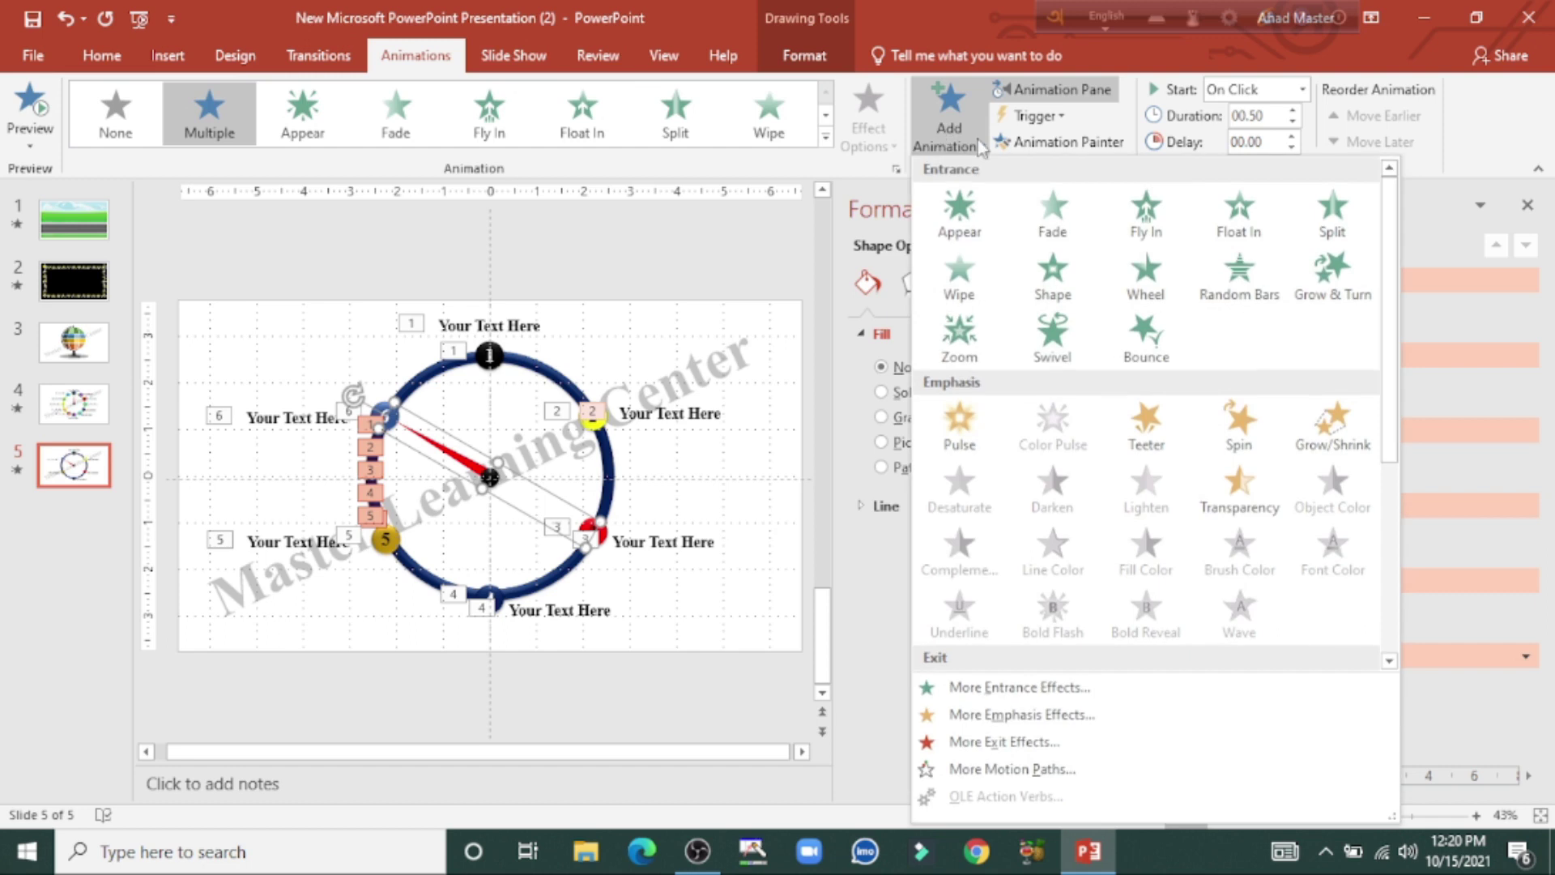
left_click(1248, 438)
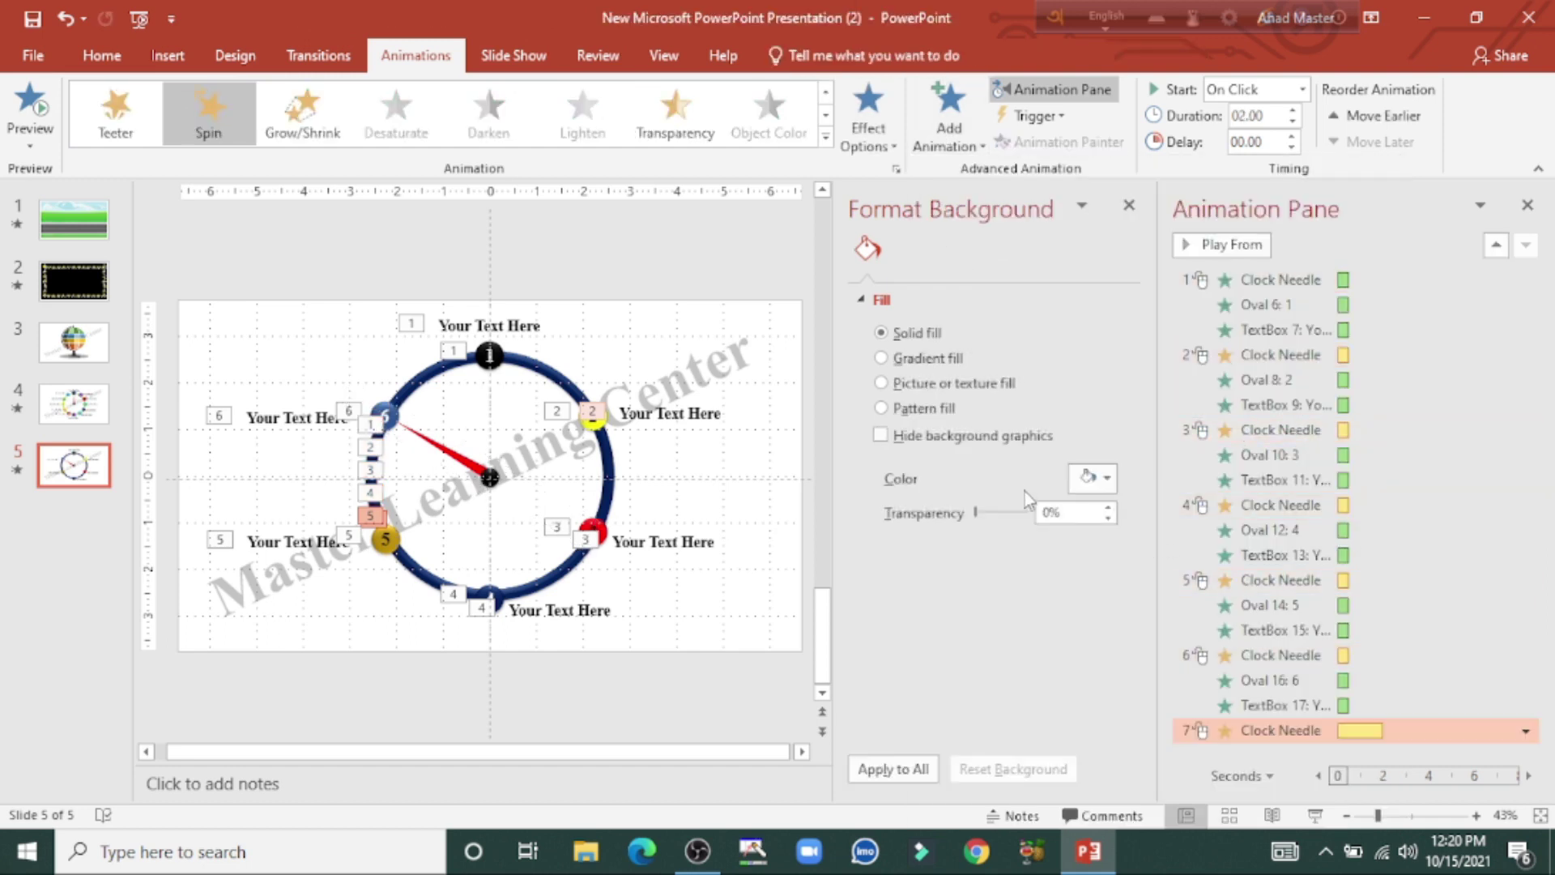
left_click(1526, 732)
left_click(1412, 625)
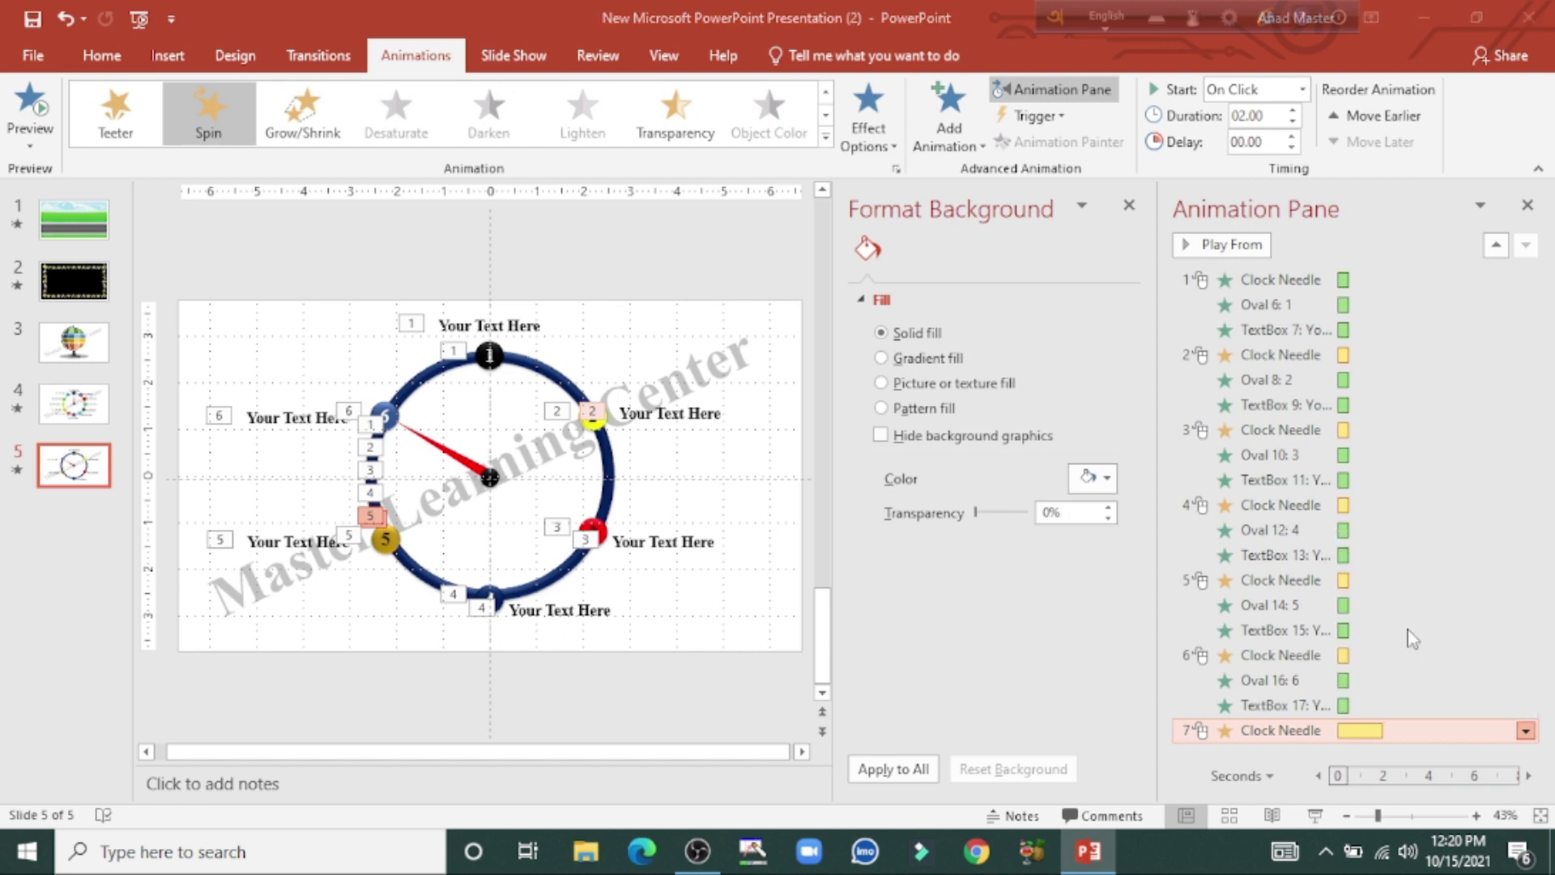
left_click(893, 302)
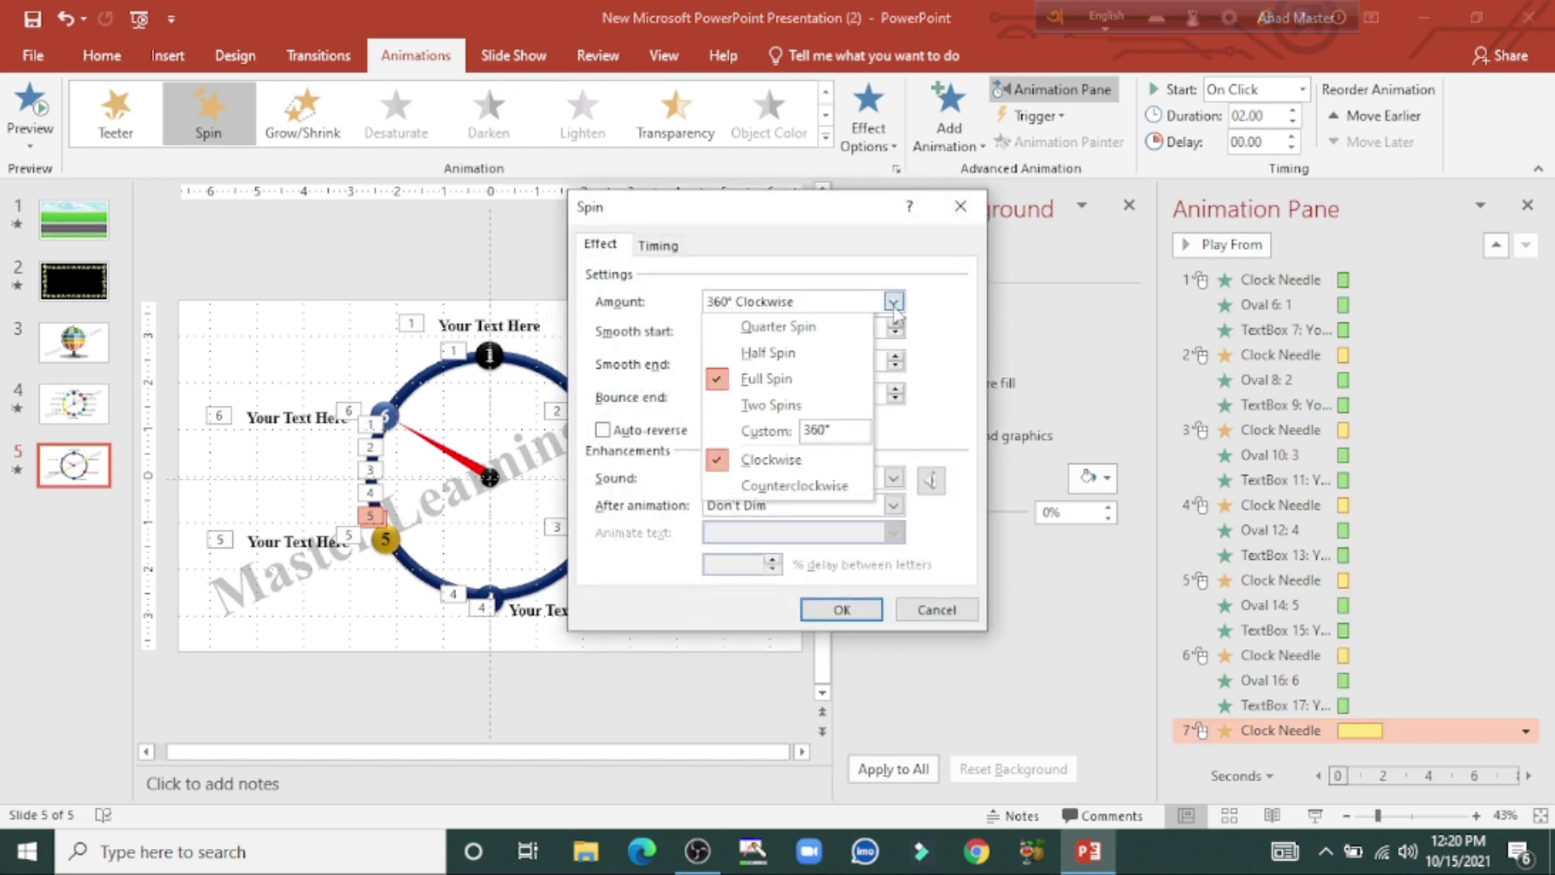
left_click(808, 430)
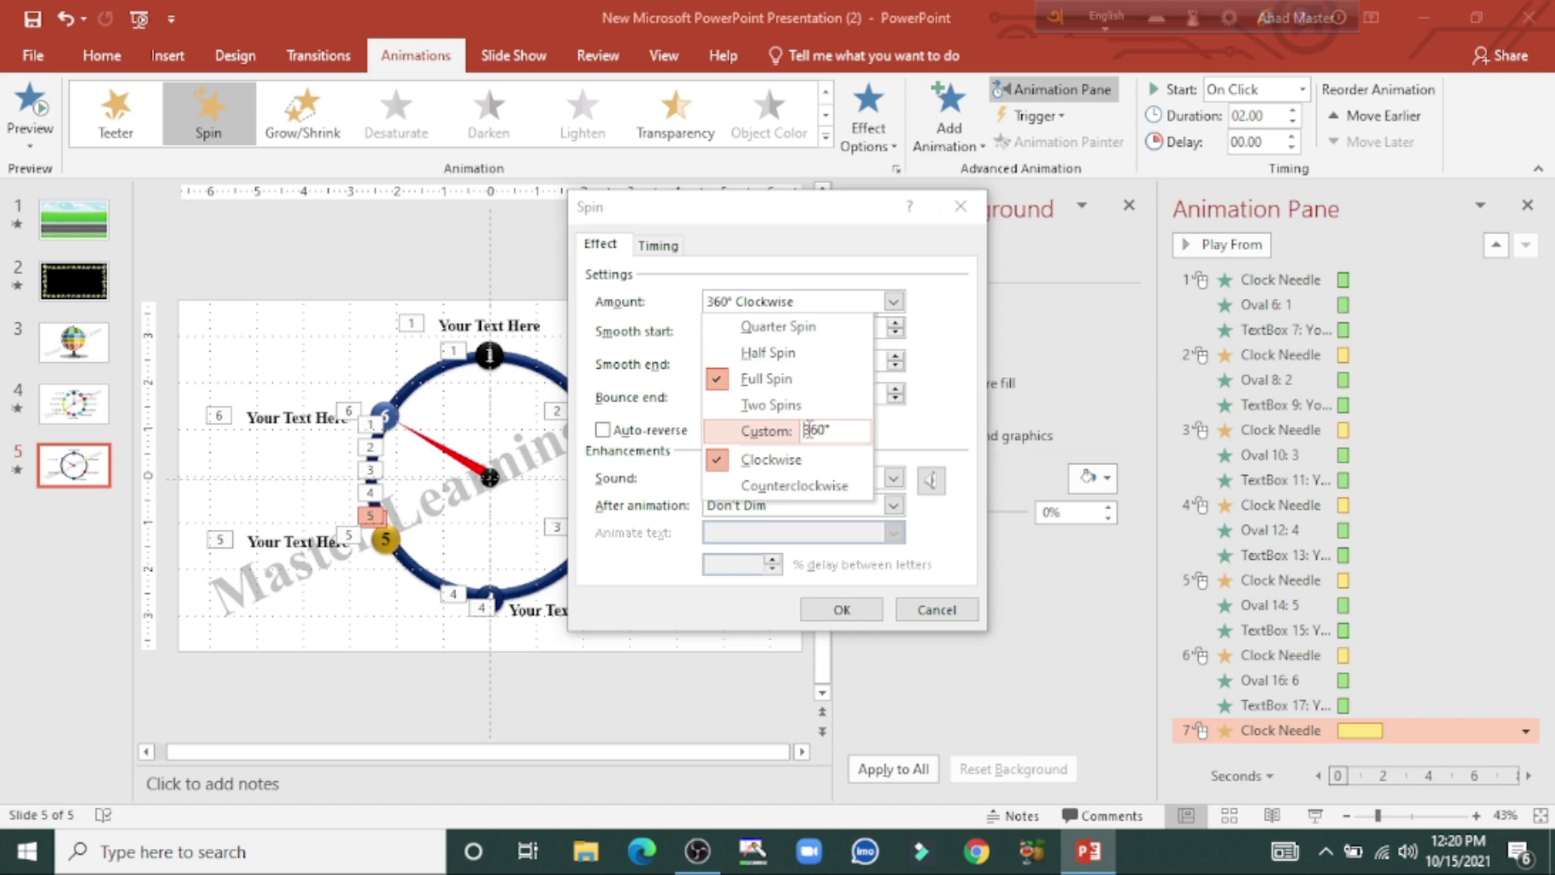
key("Return")
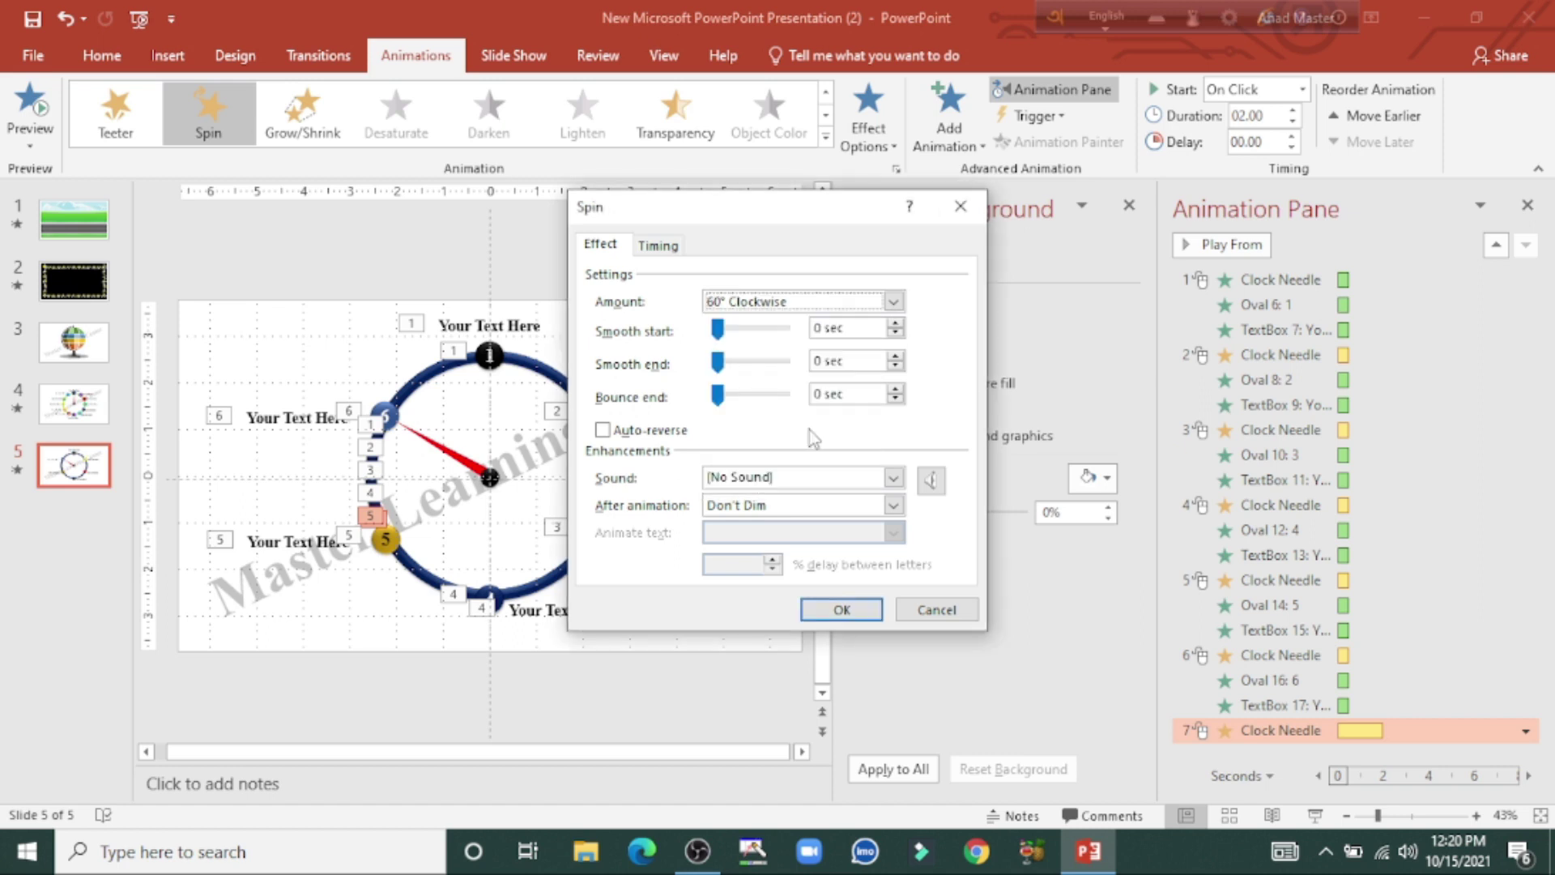
left_click(842, 609)
left_click(1293, 110)
left_click(1294, 111)
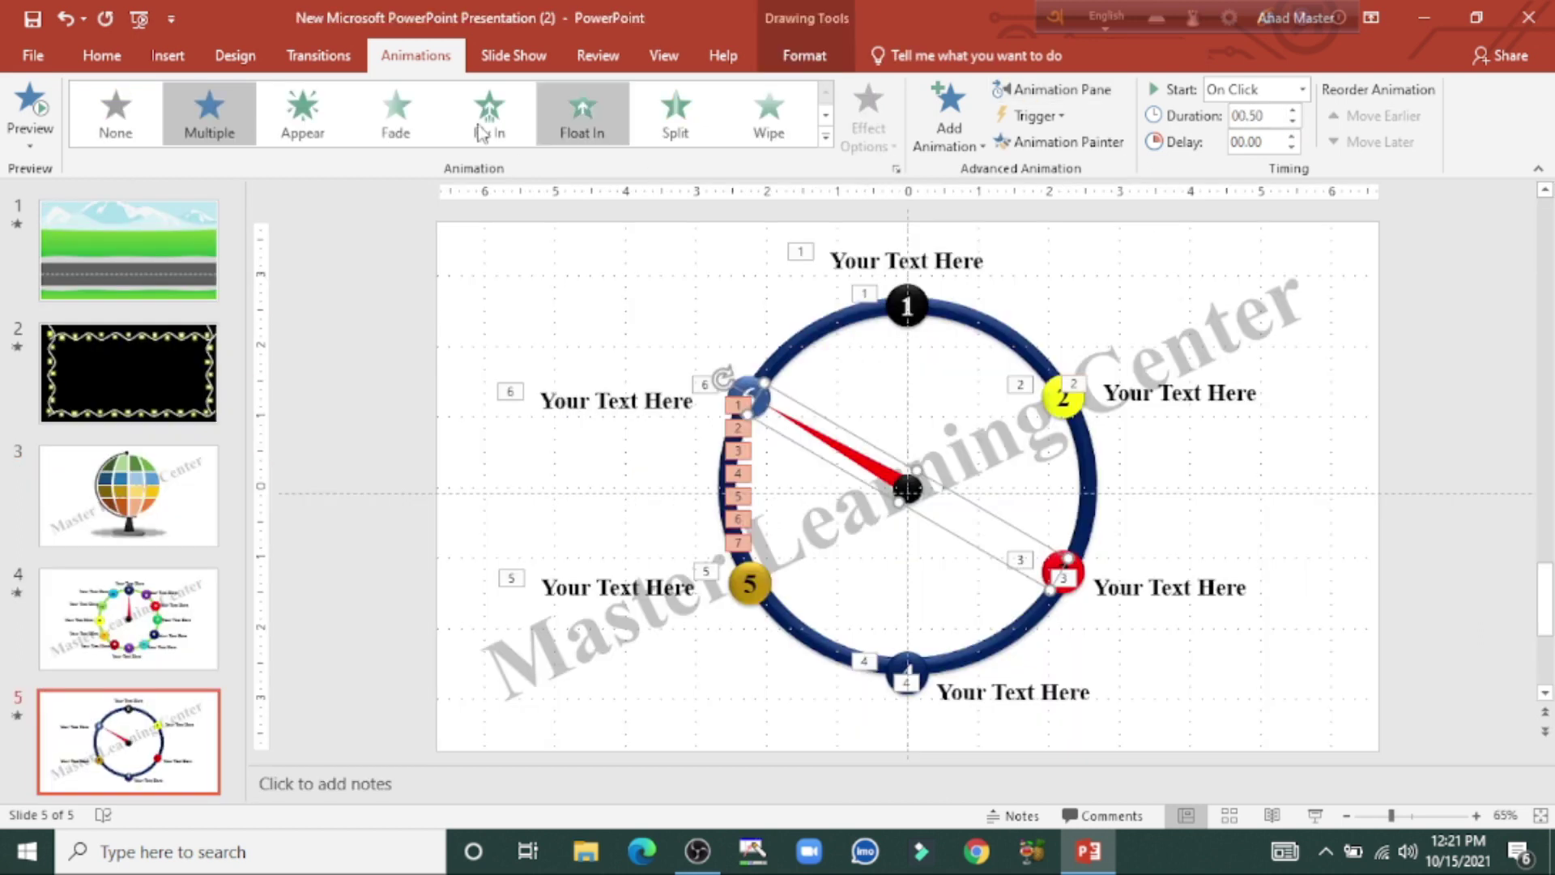
- Open the clock needle's rotation value for editing in its size settings
left_click(818, 63)
left_click(1398, 170)
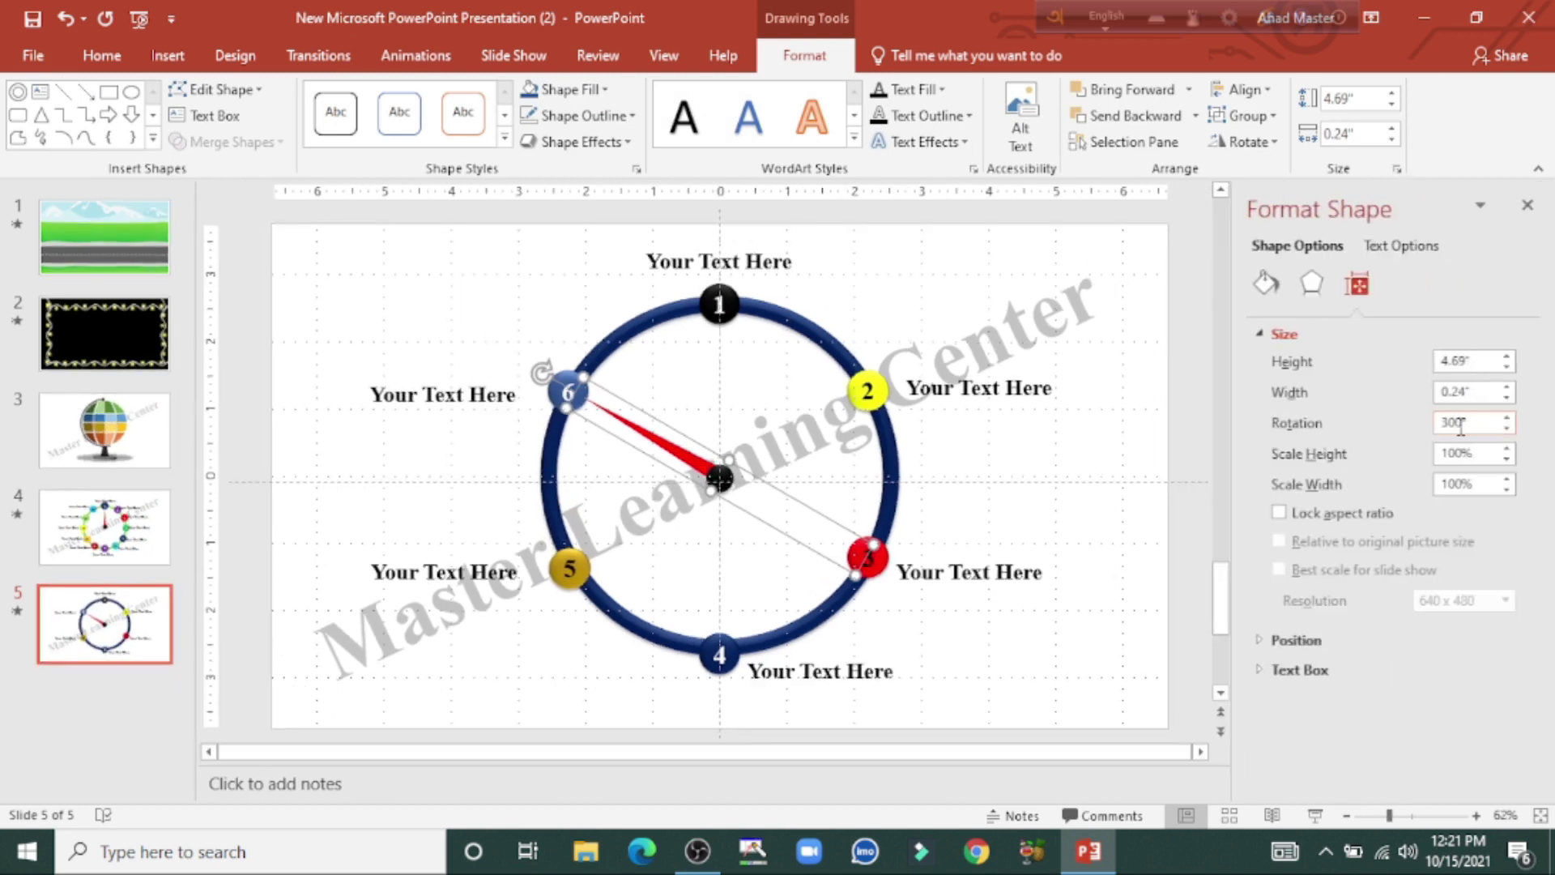
left_click(1459, 422)
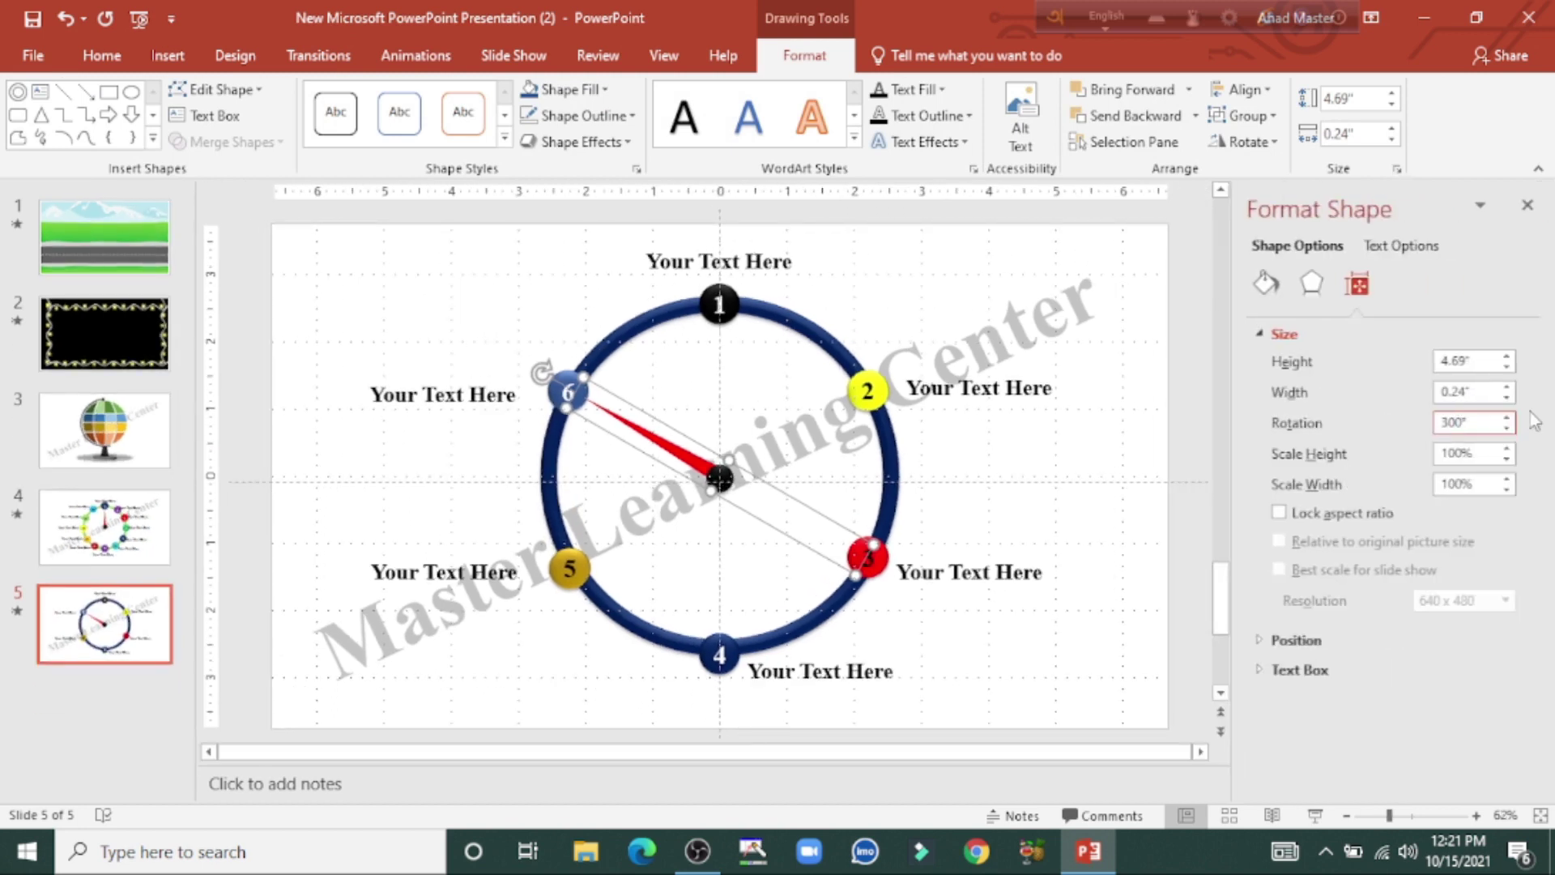